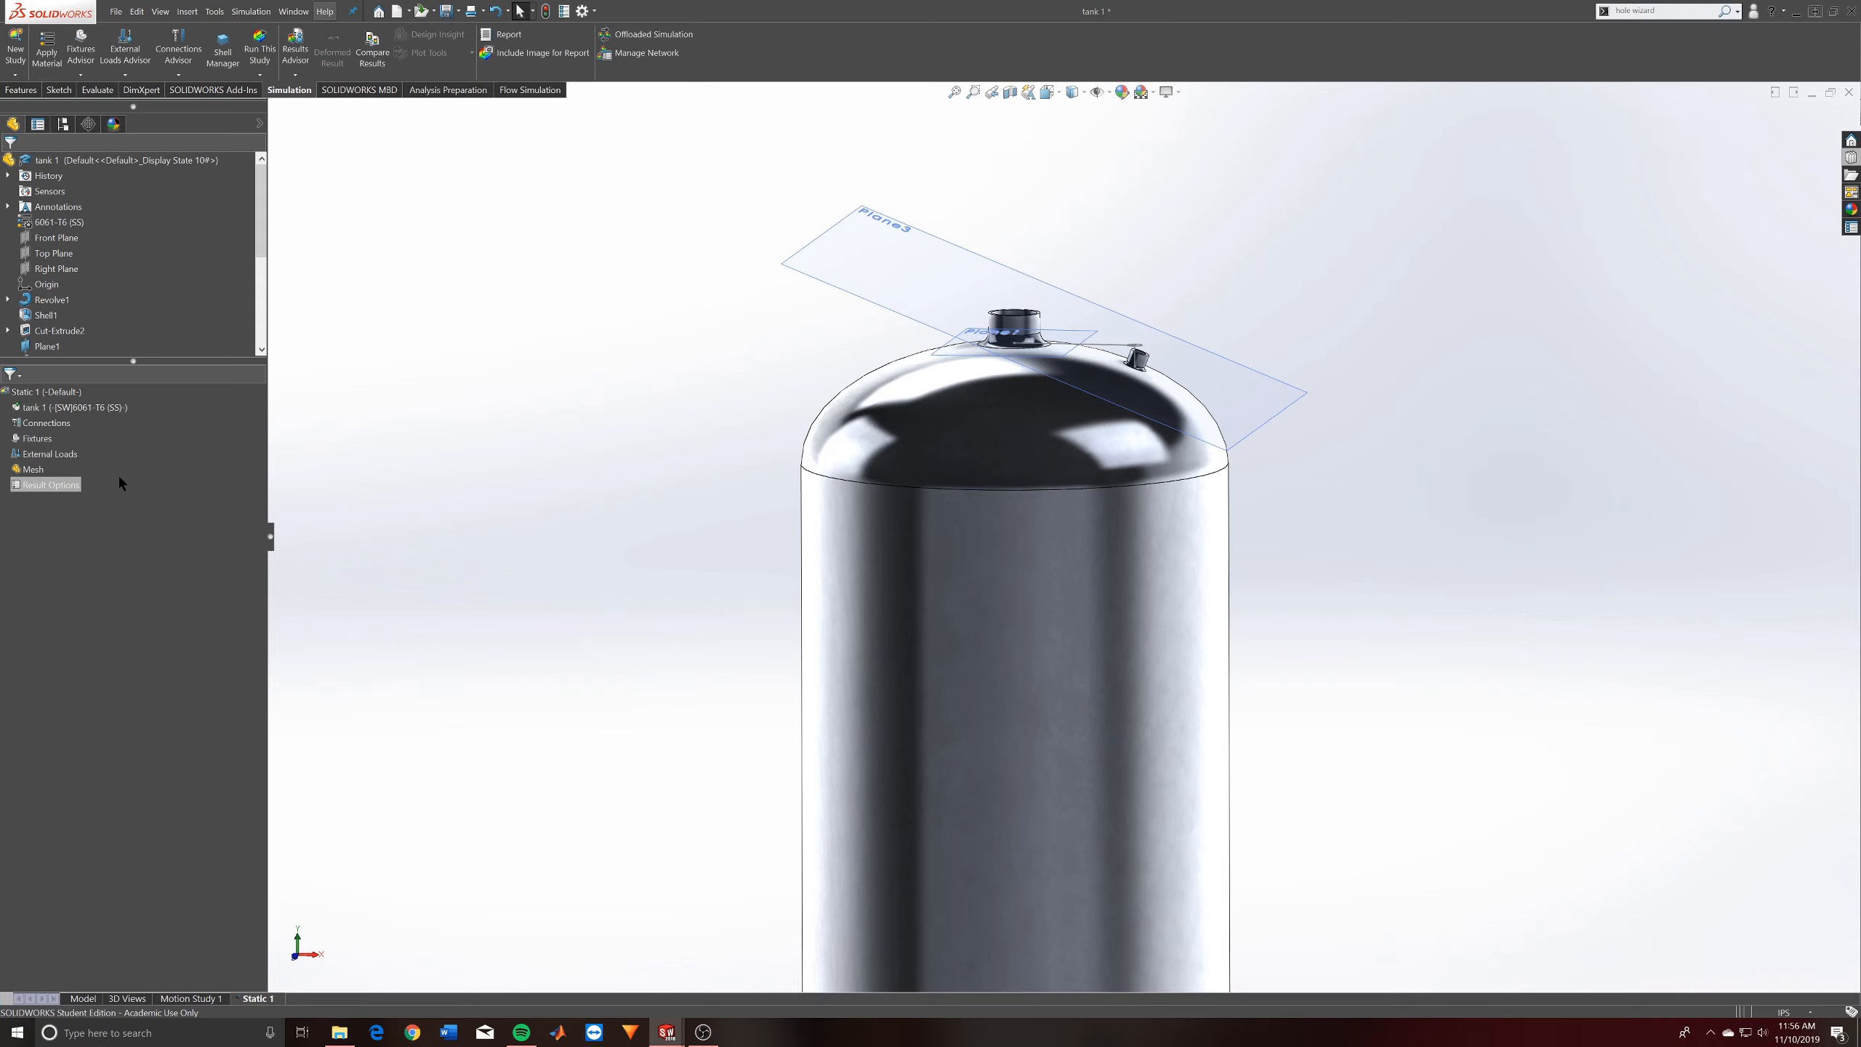
Apply the 6061-T6 (SS) aluminium alloy material to the tank in the static study
left_click(121, 474)
left_click(79, 409)
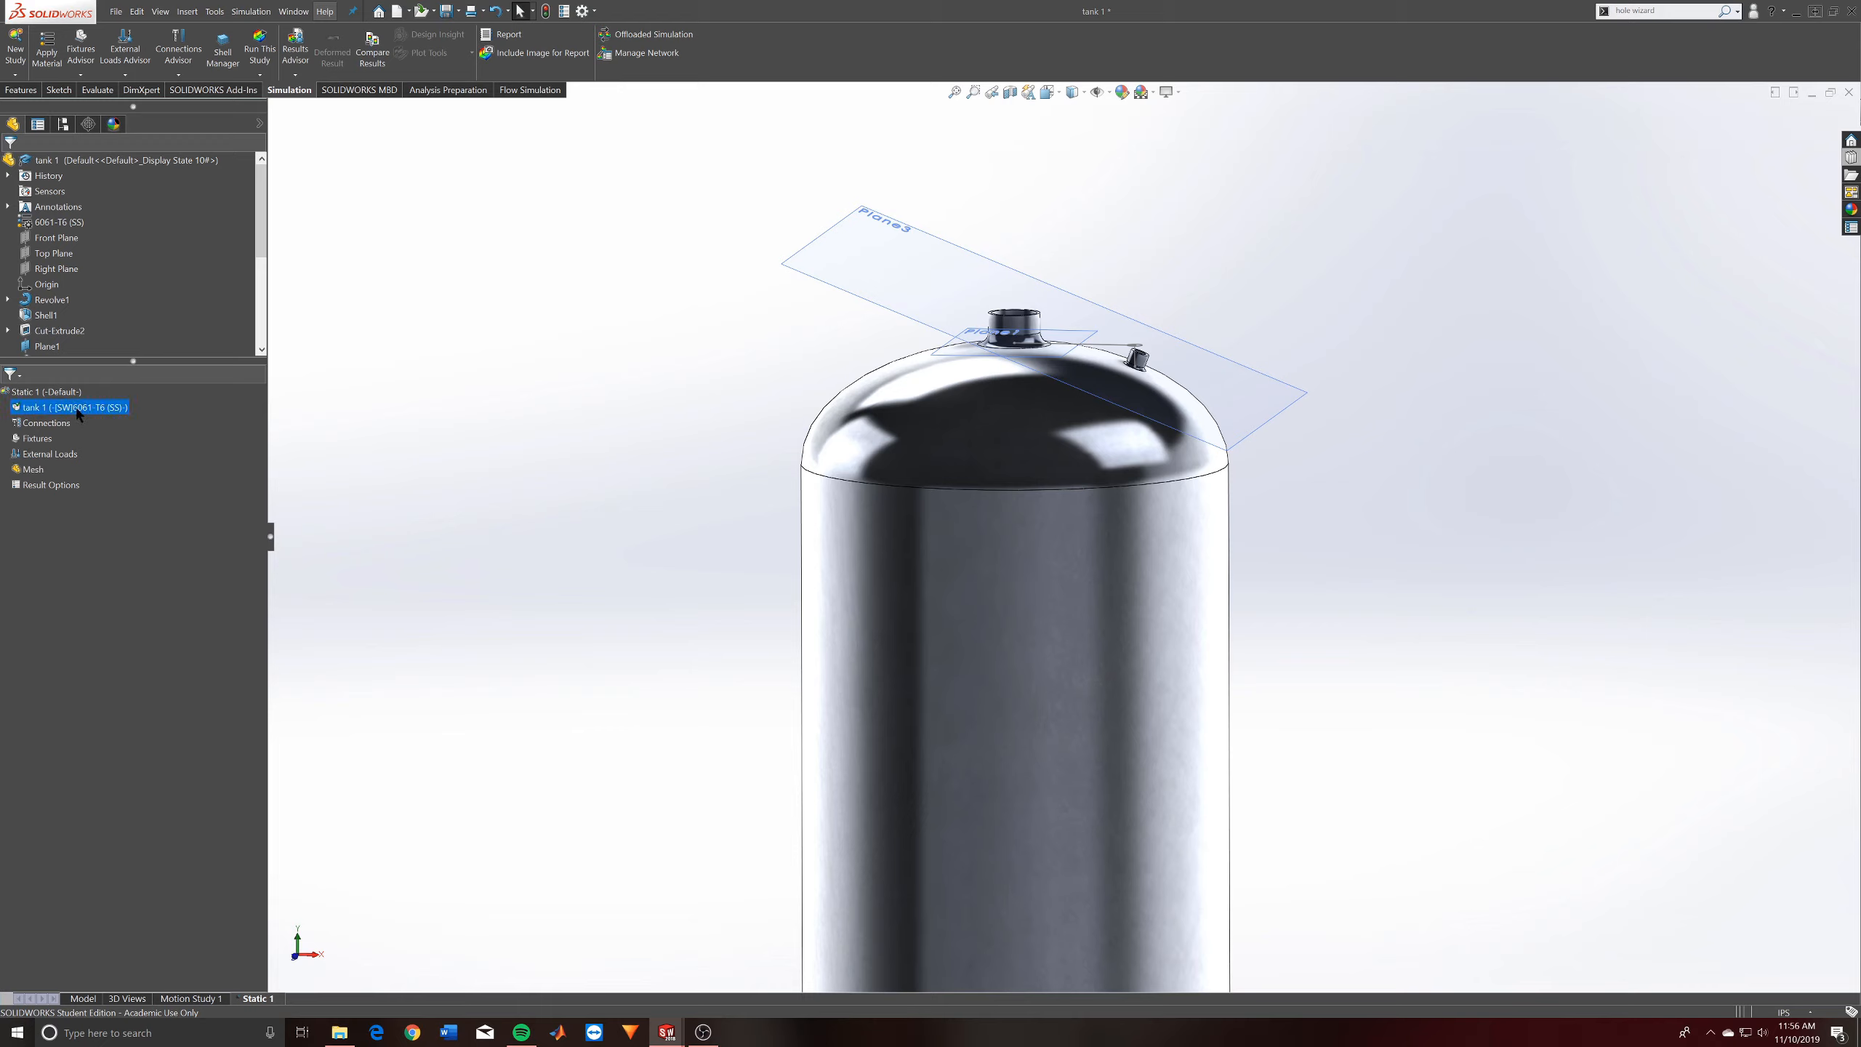
right_click(79, 413)
left_click(142, 416)
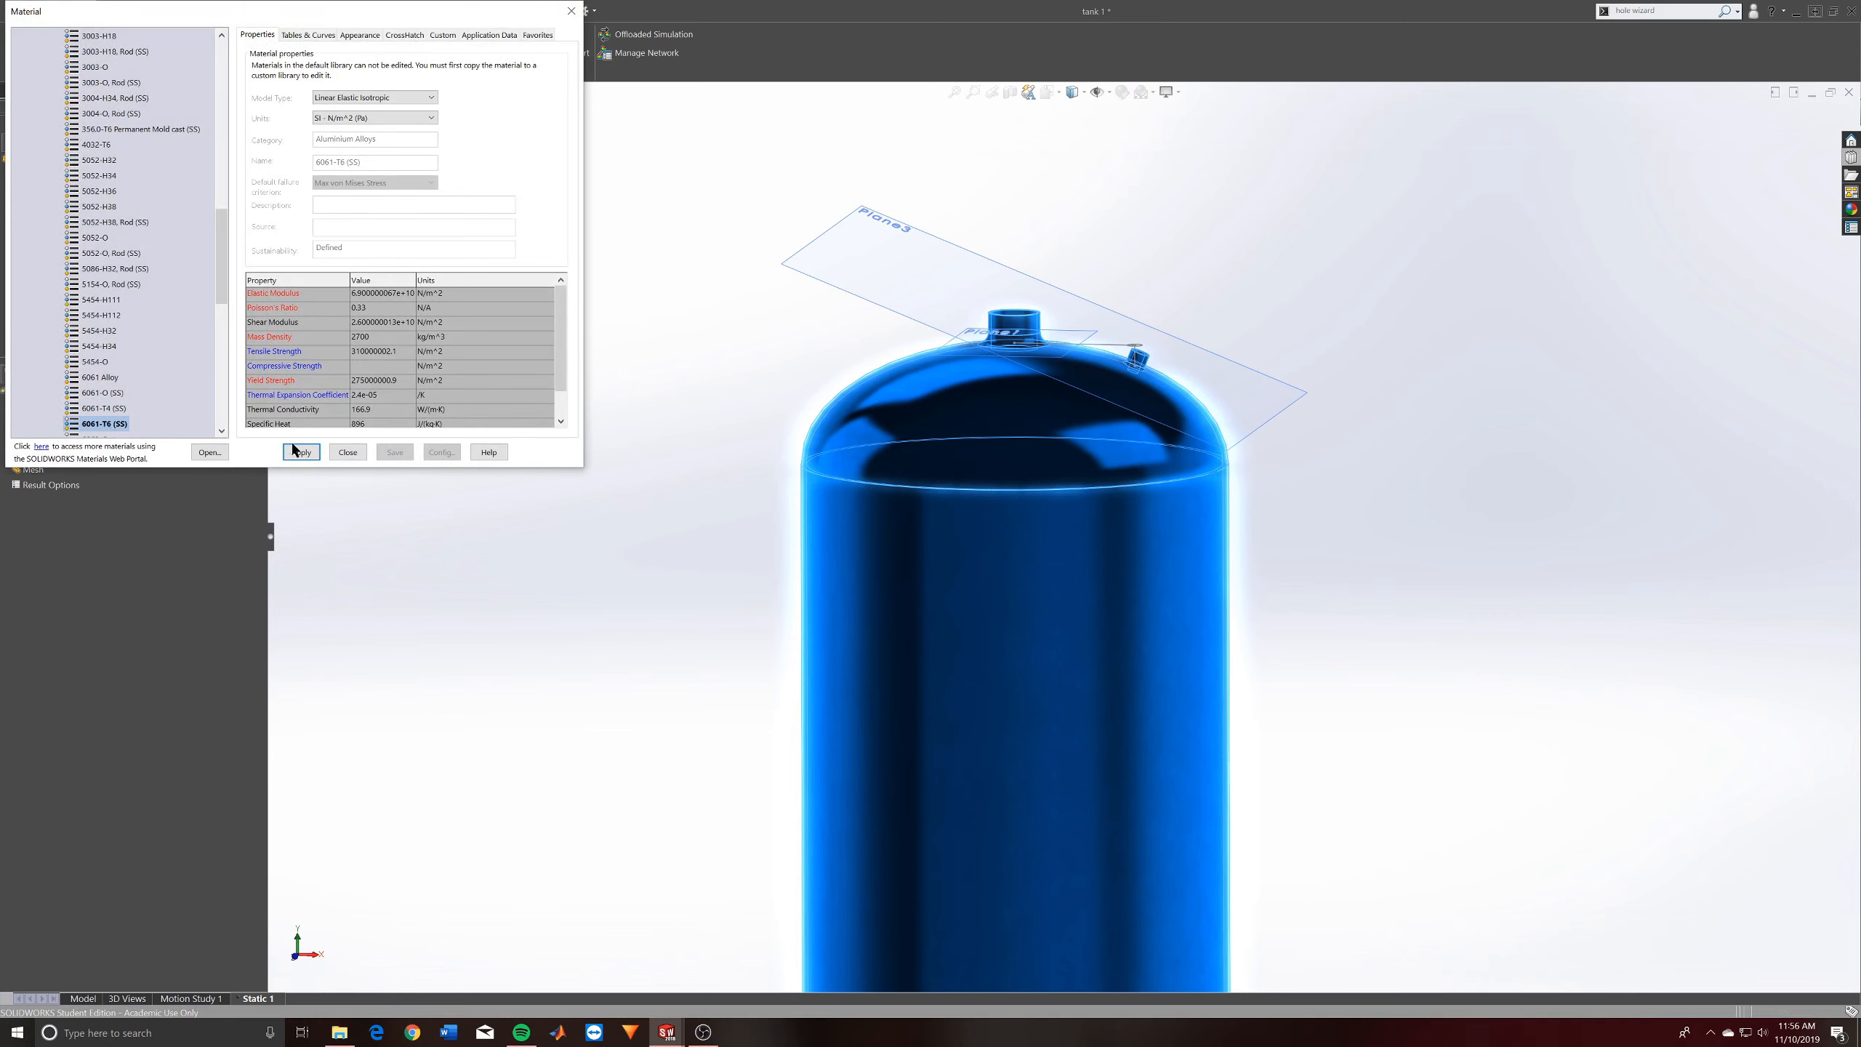
left_click(297, 453)
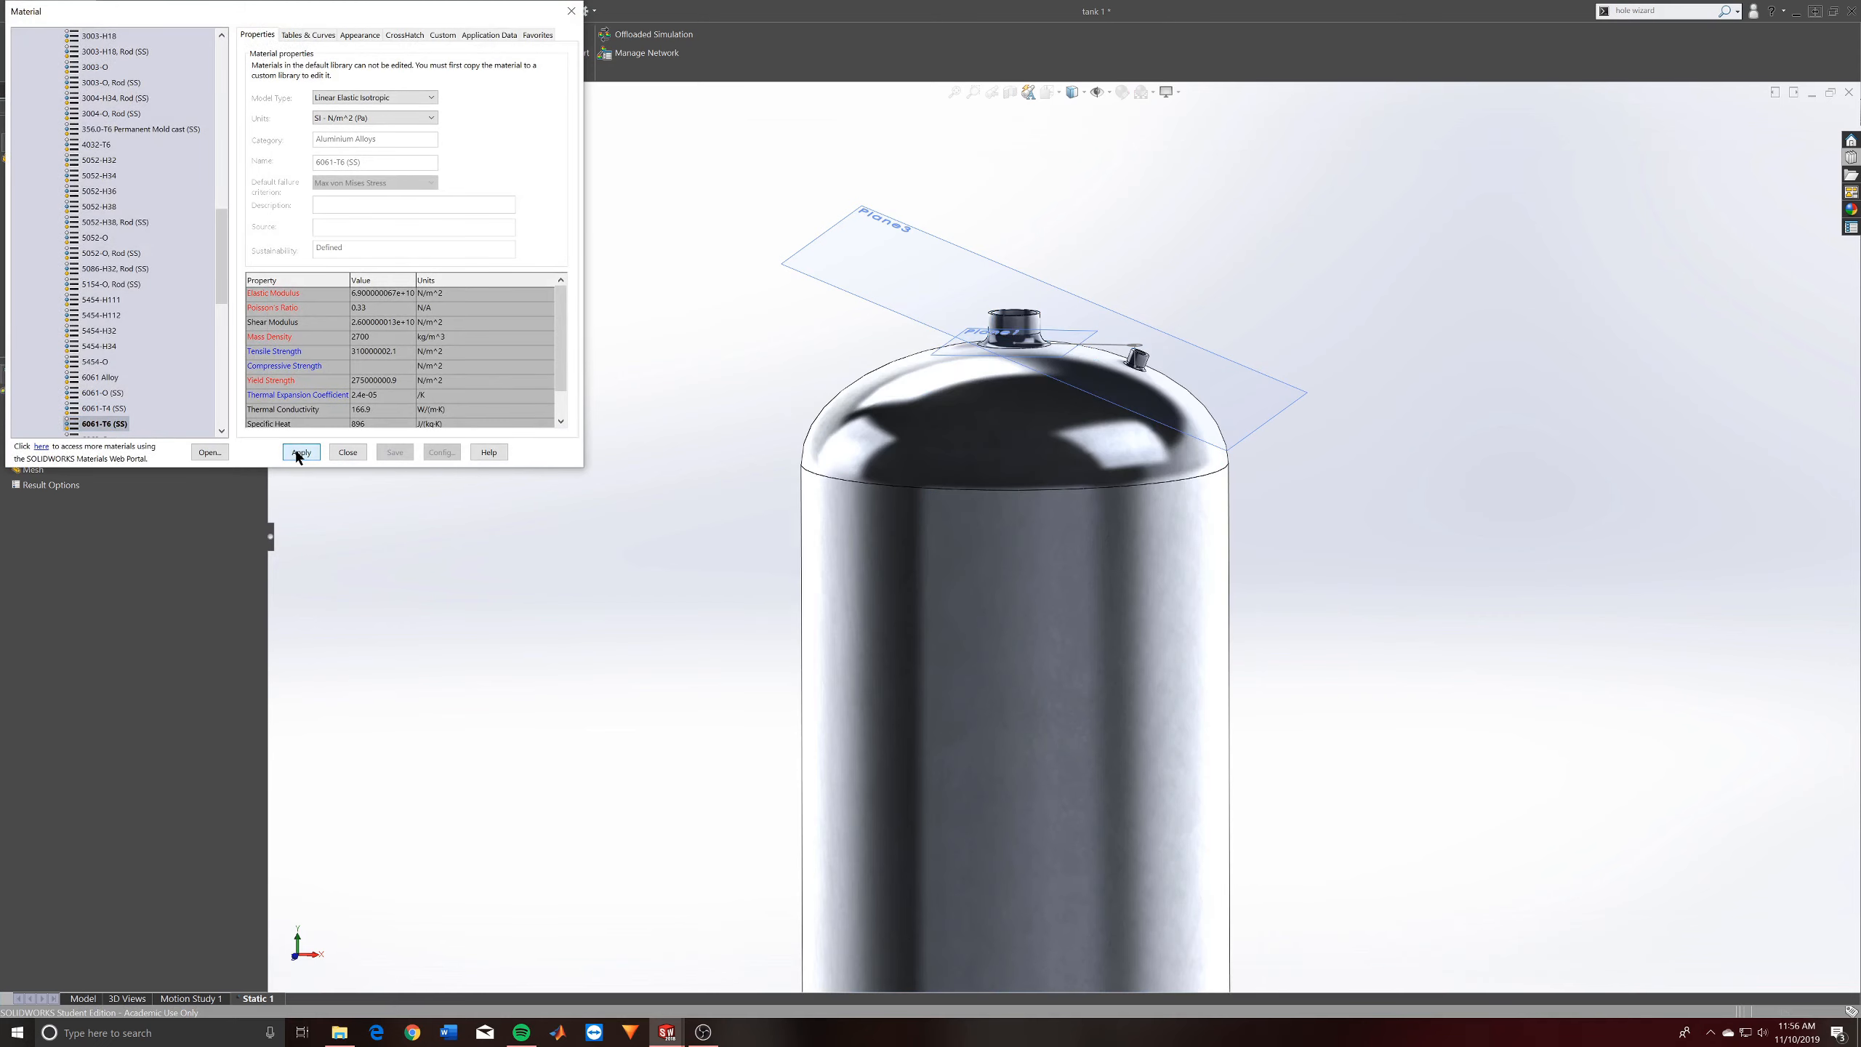
left_click(343, 452)
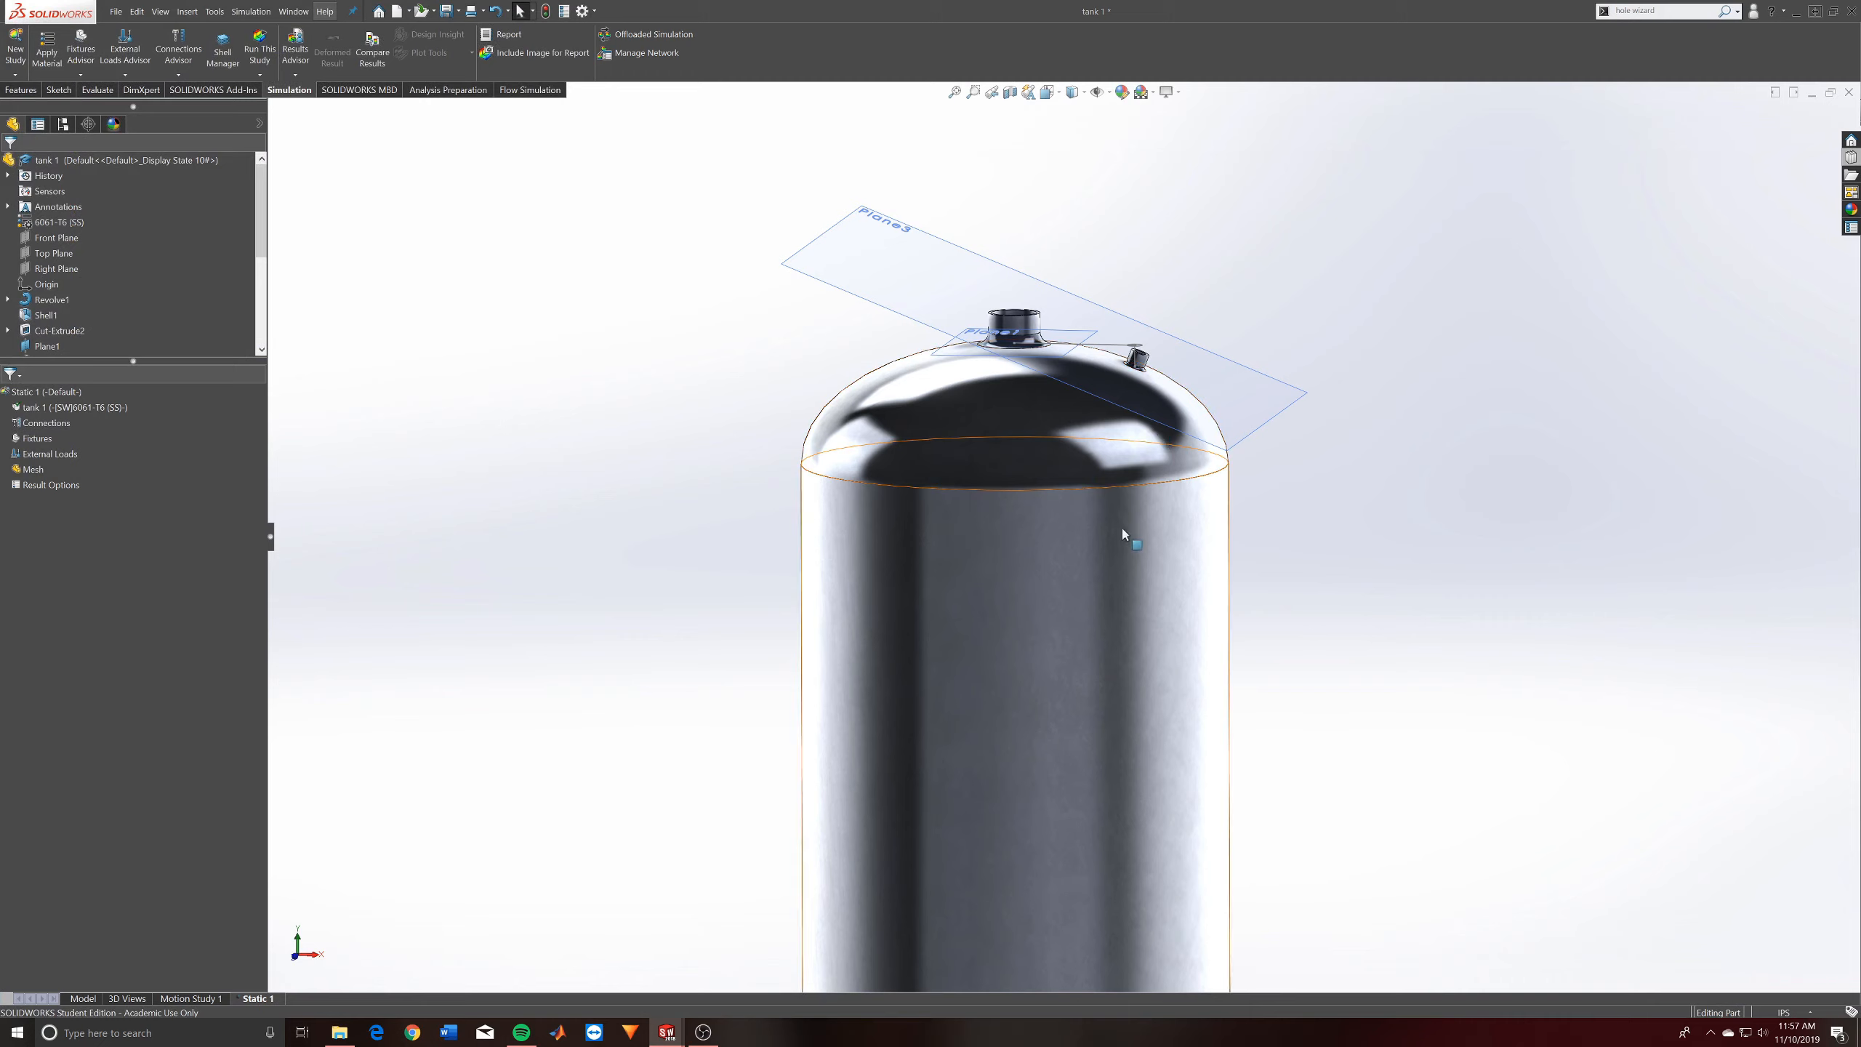
Calculate a contact visualization plot for the tank, accepting the removal of all its appearances, and exit the plot
right_click(27, 428)
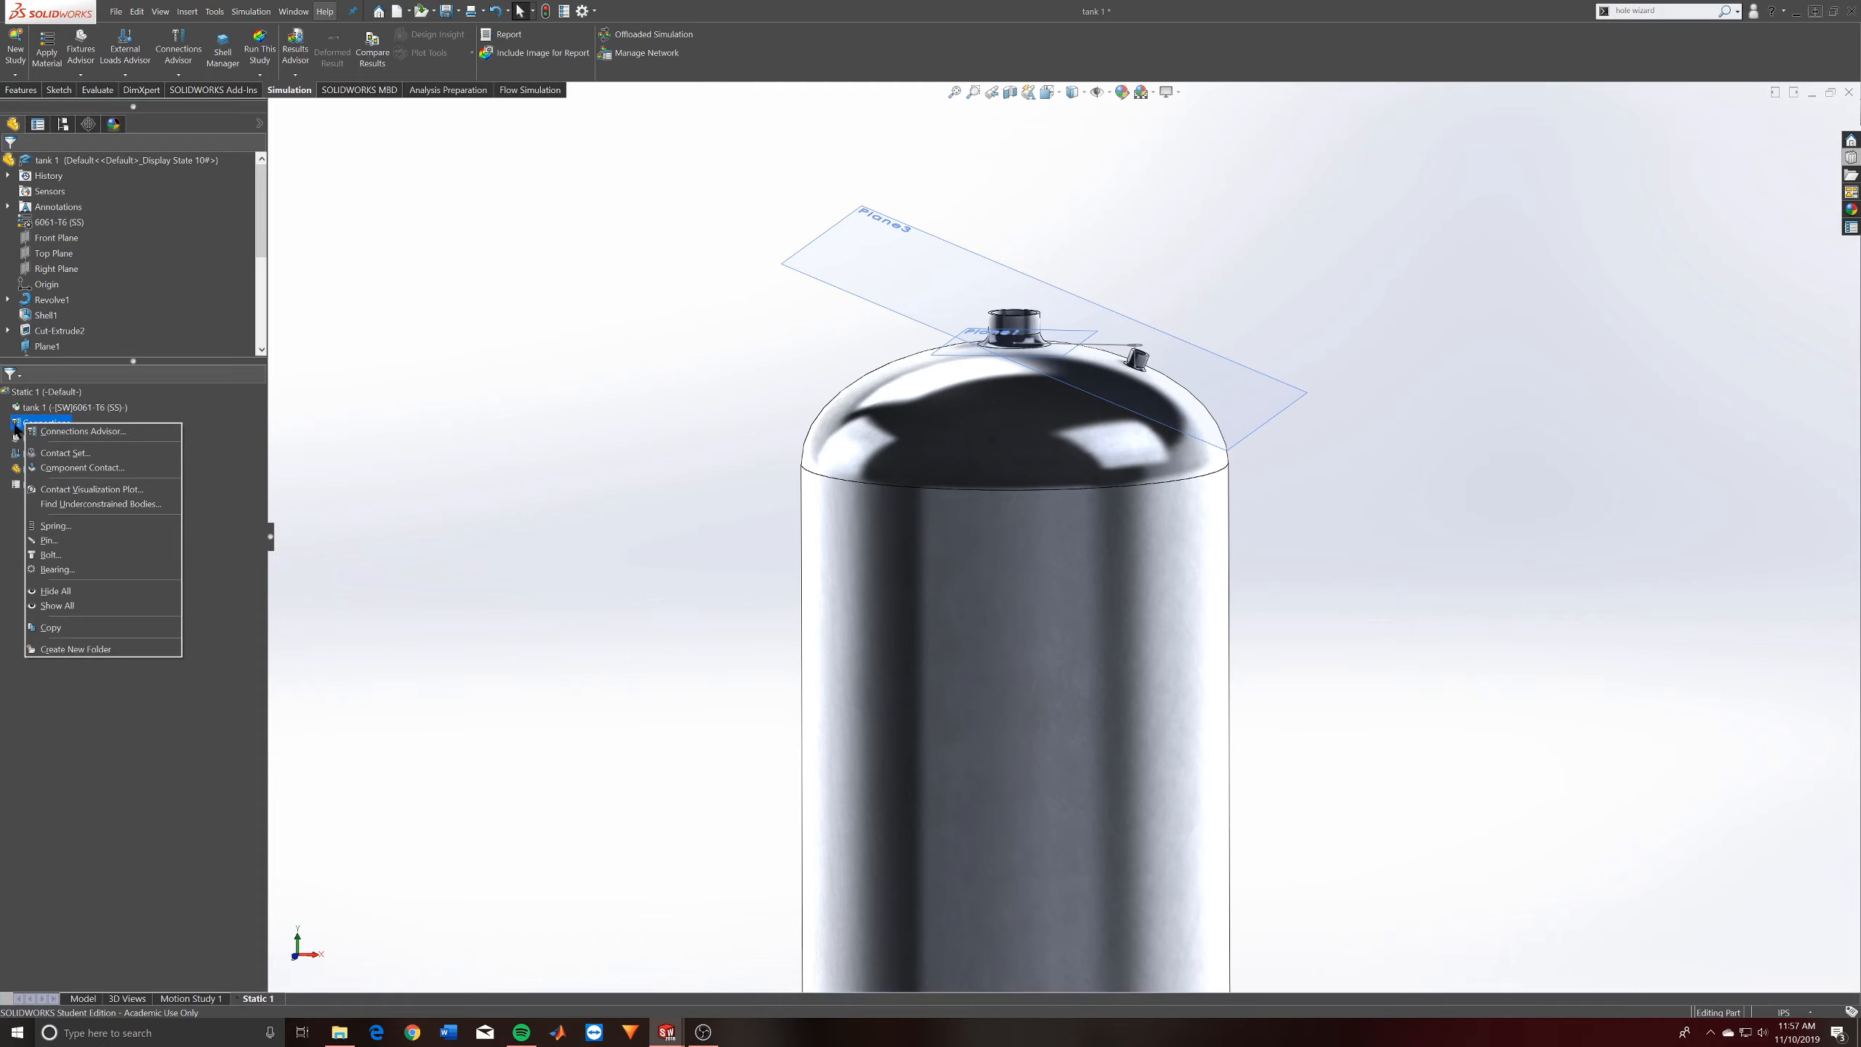
left_click(80, 492)
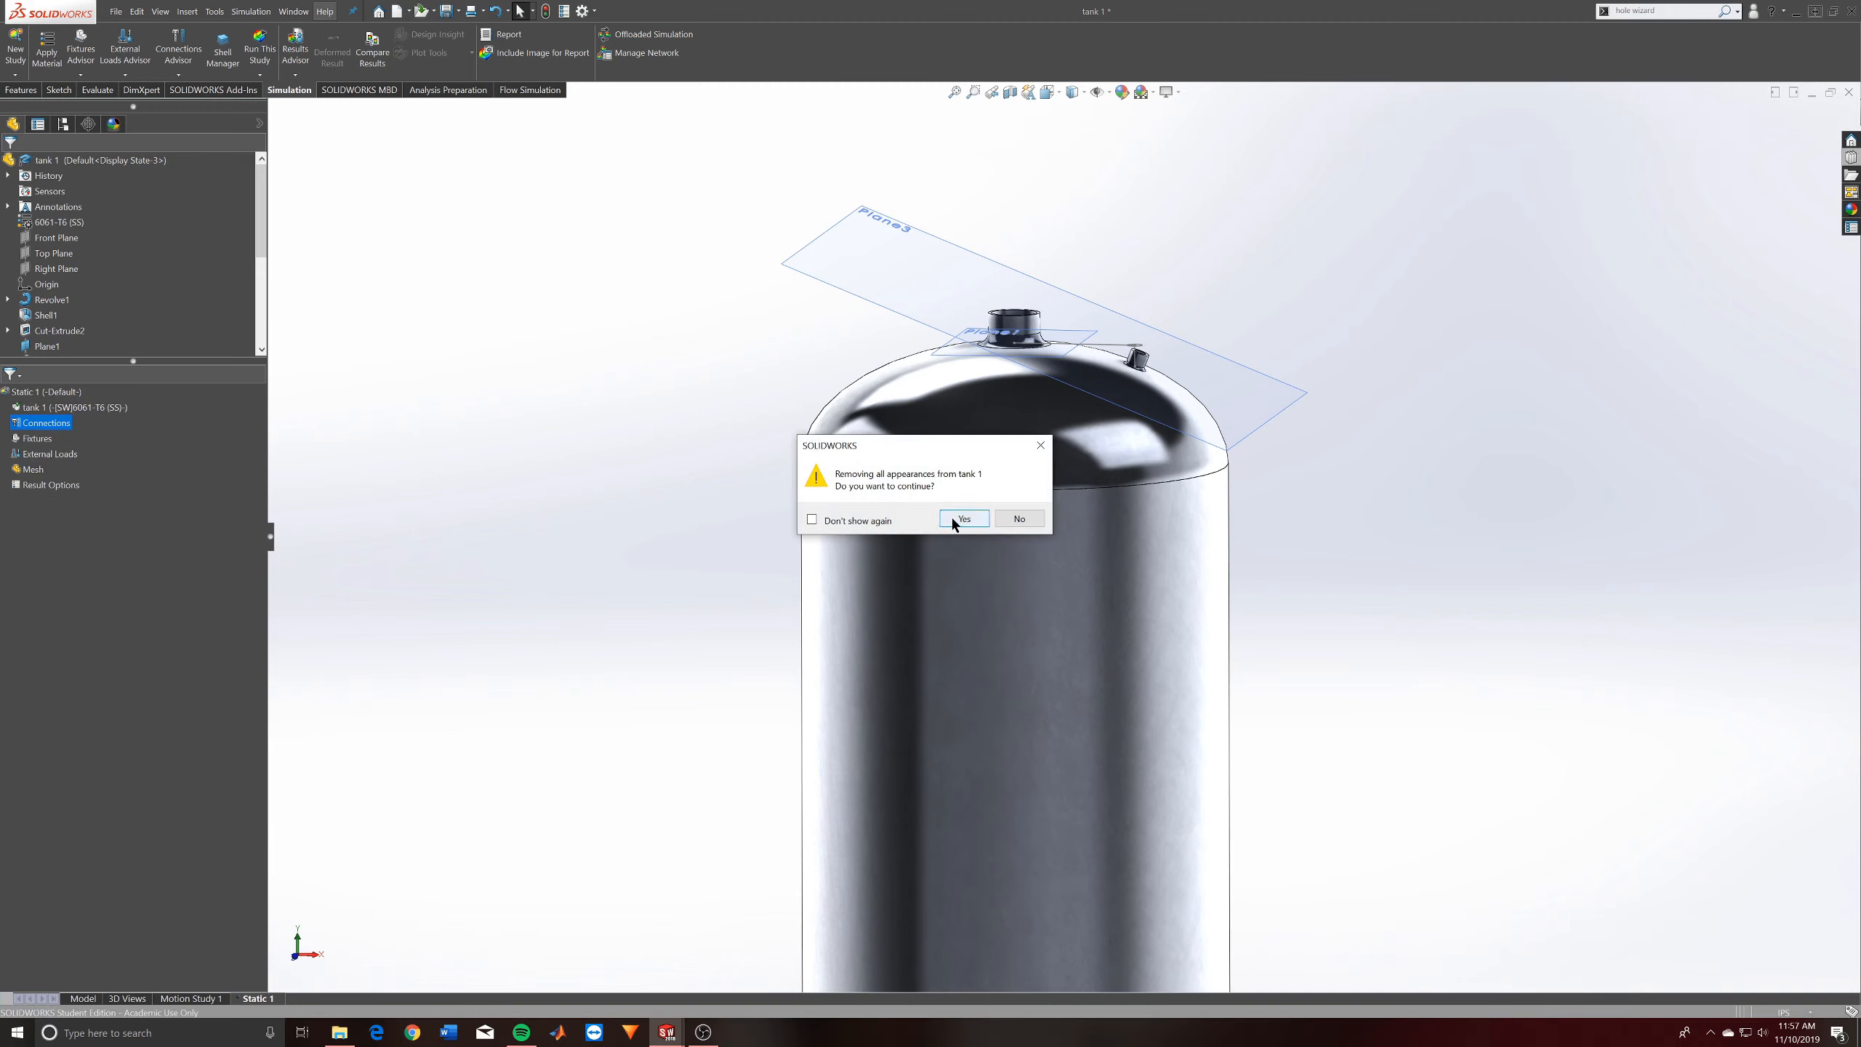
left_click(952, 519)
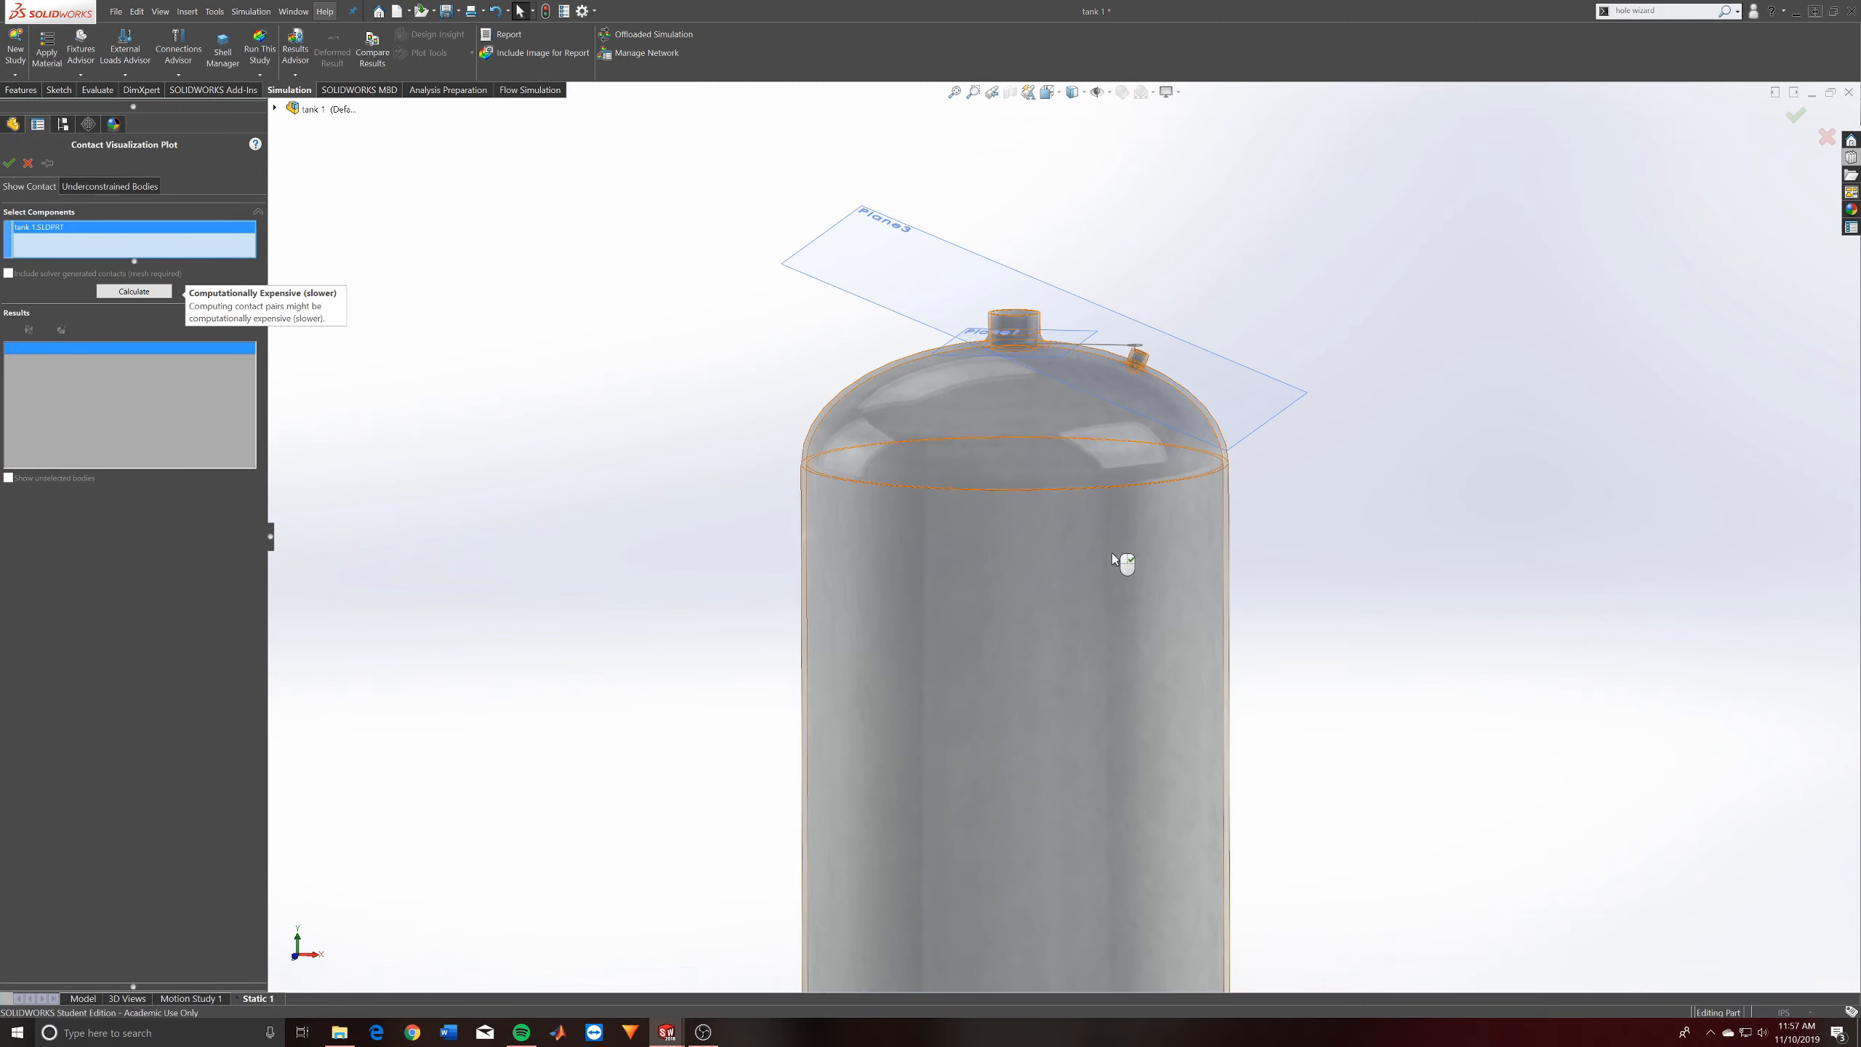
left_click(134, 291)
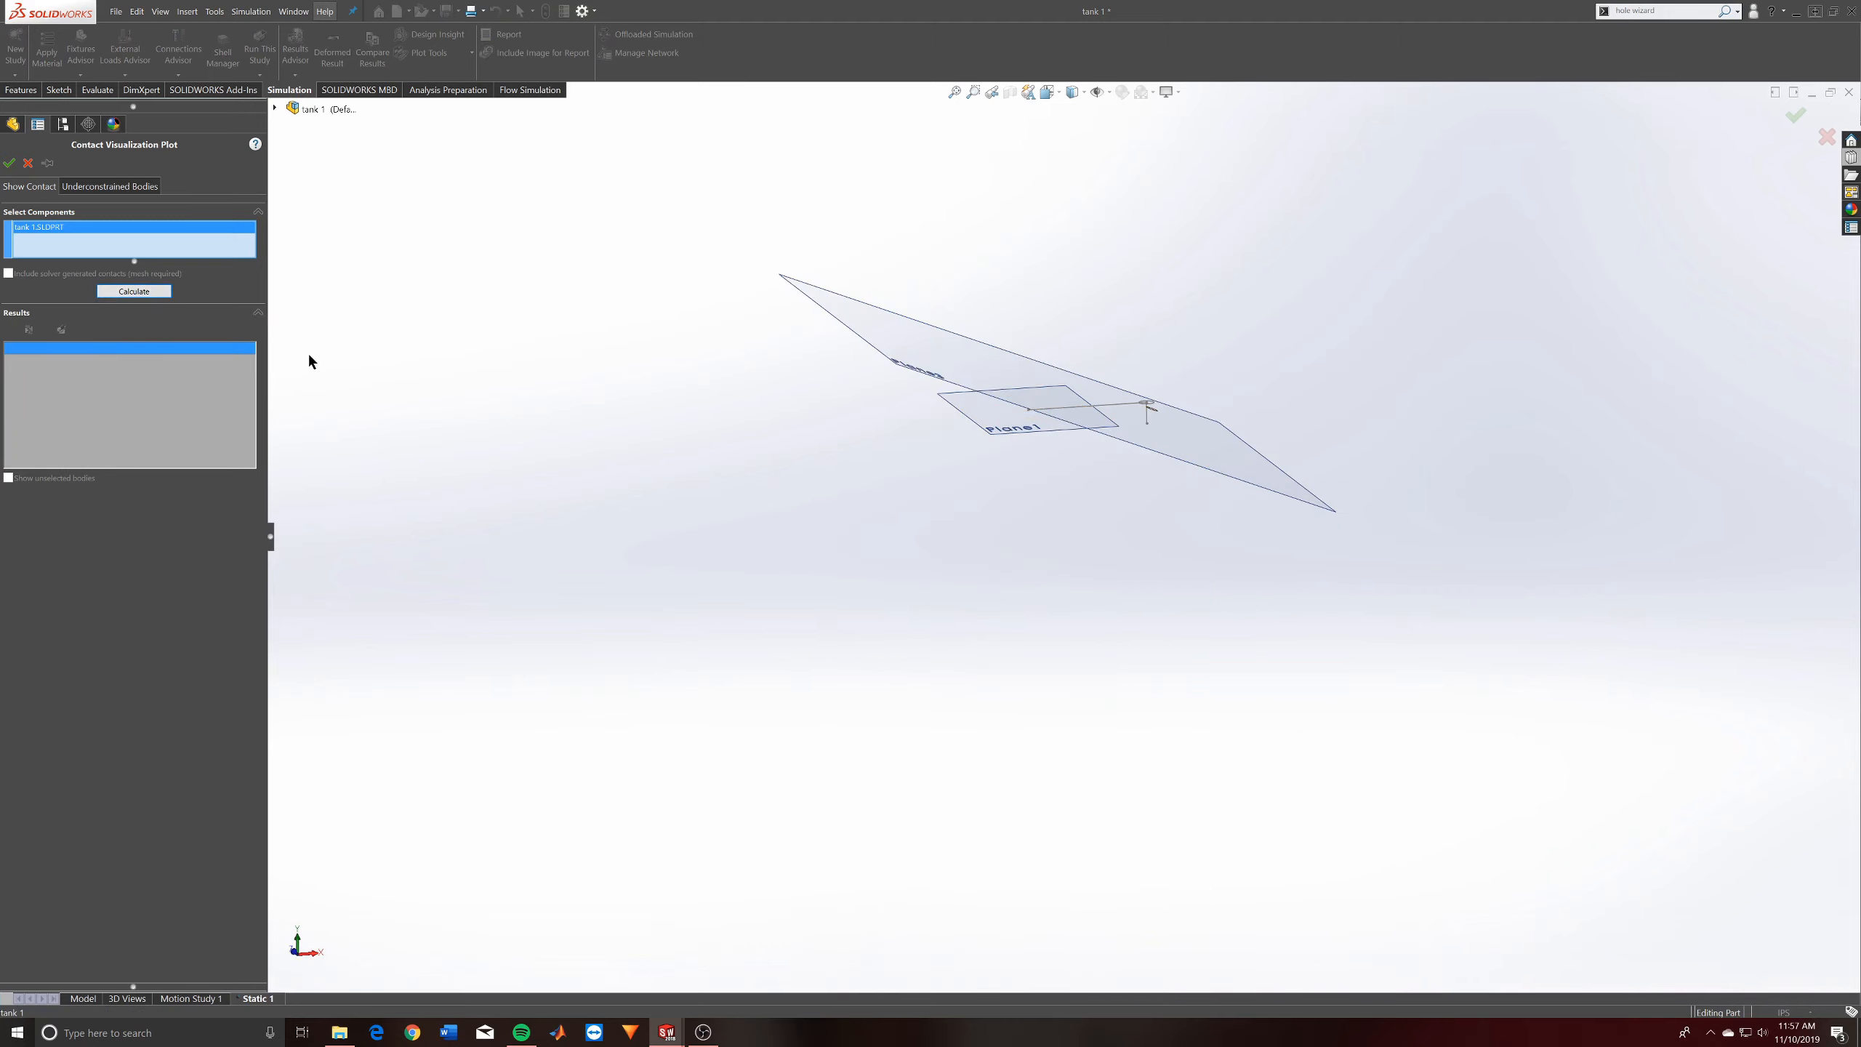
left_click(956, 498)
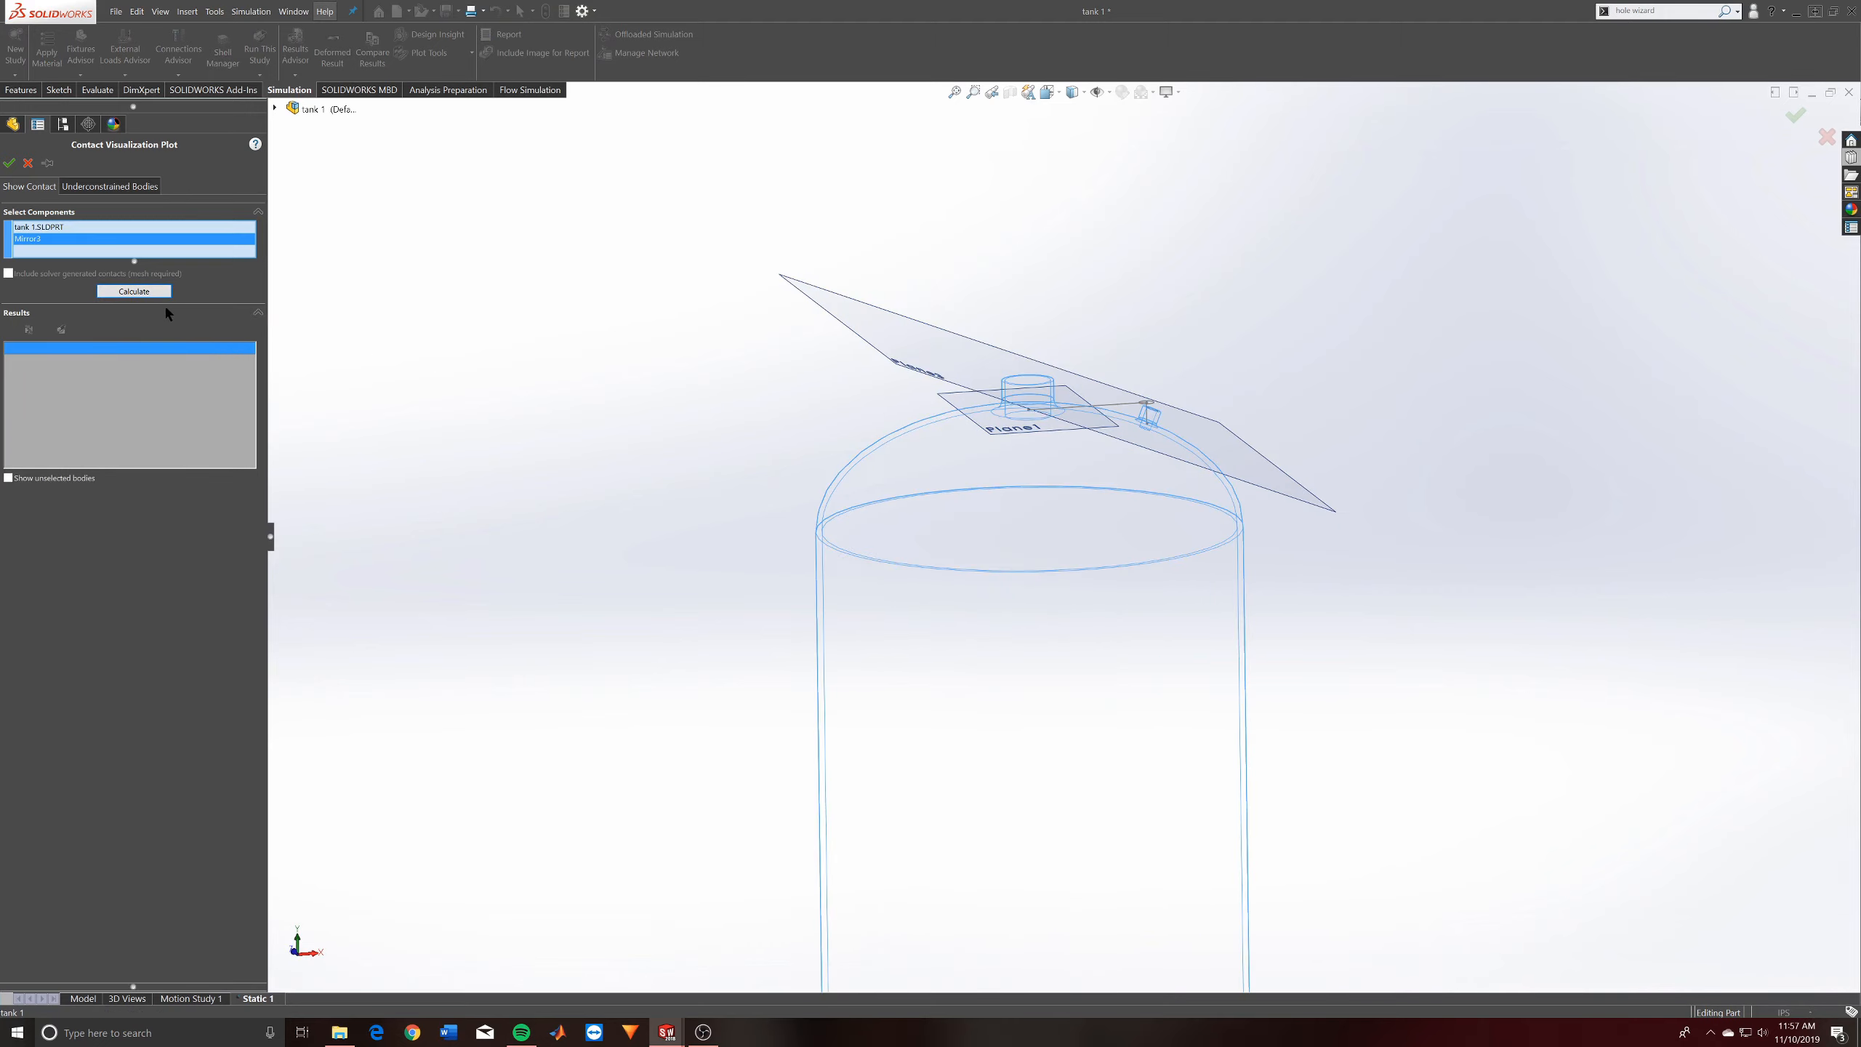
left_click(27, 163)
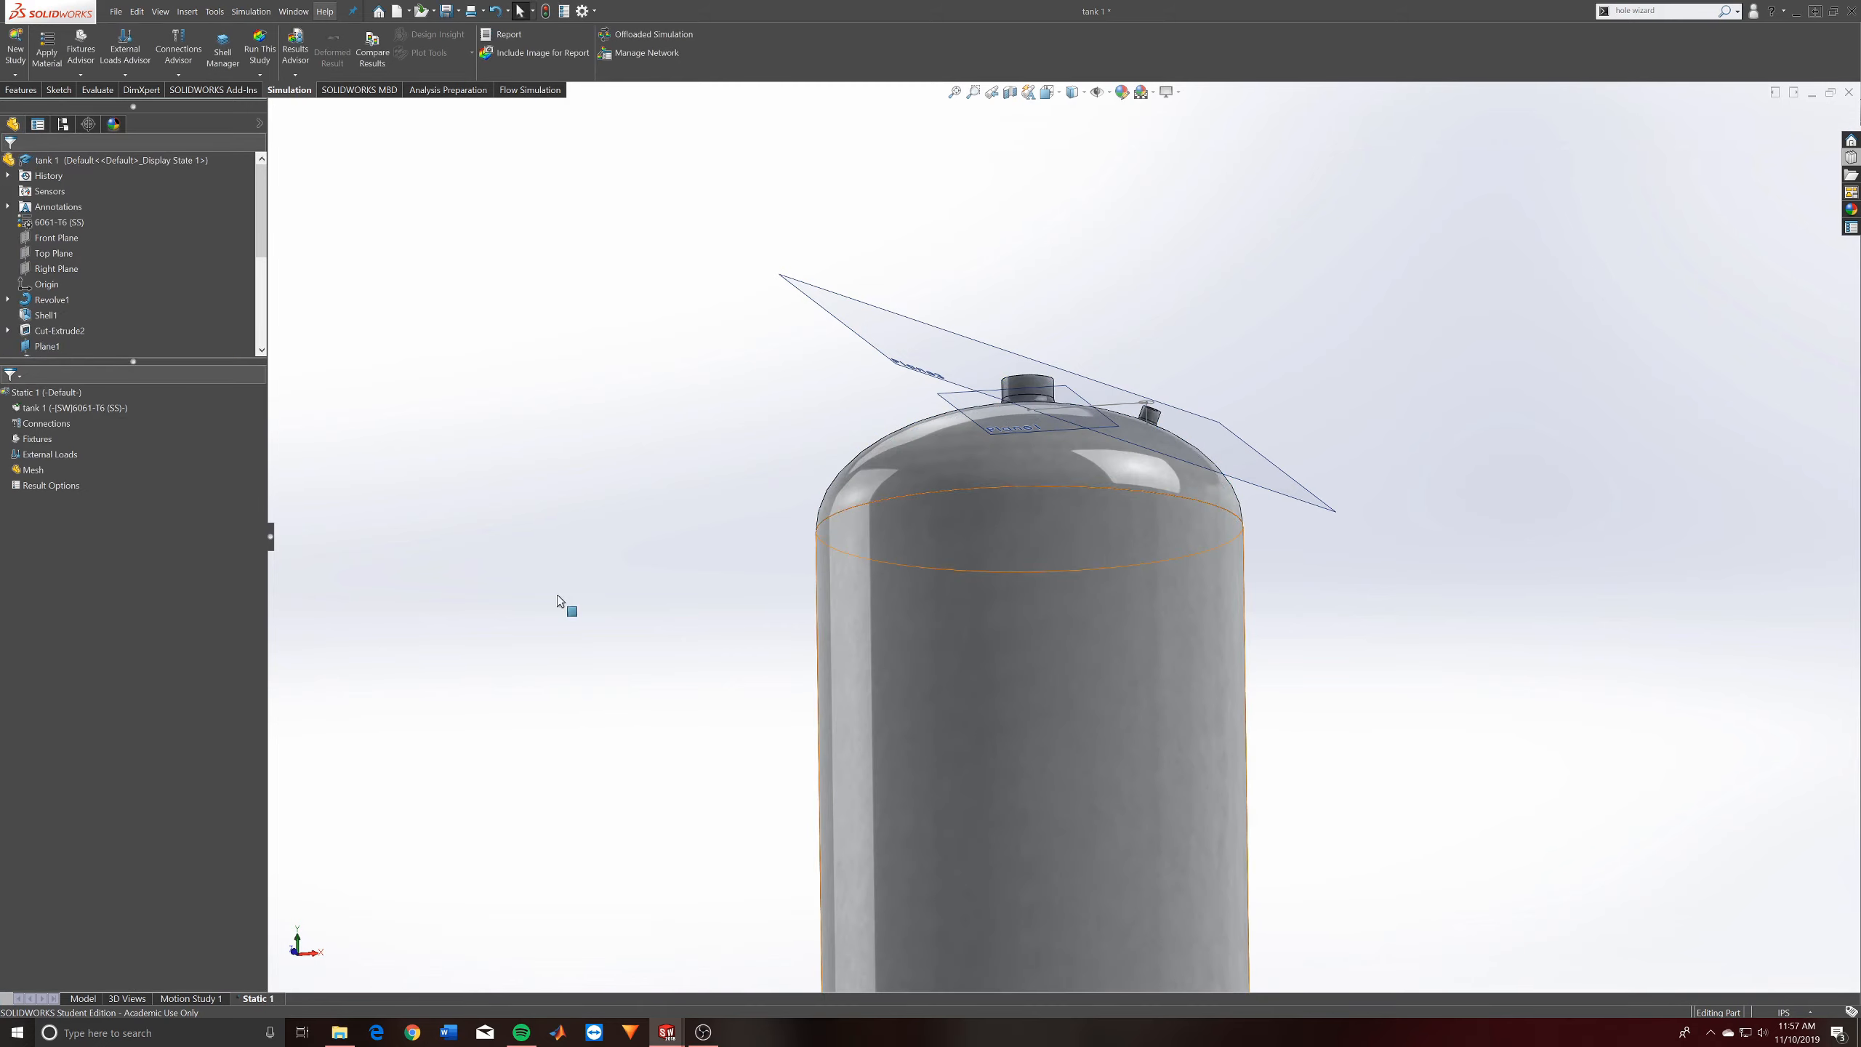
right_click(58, 425)
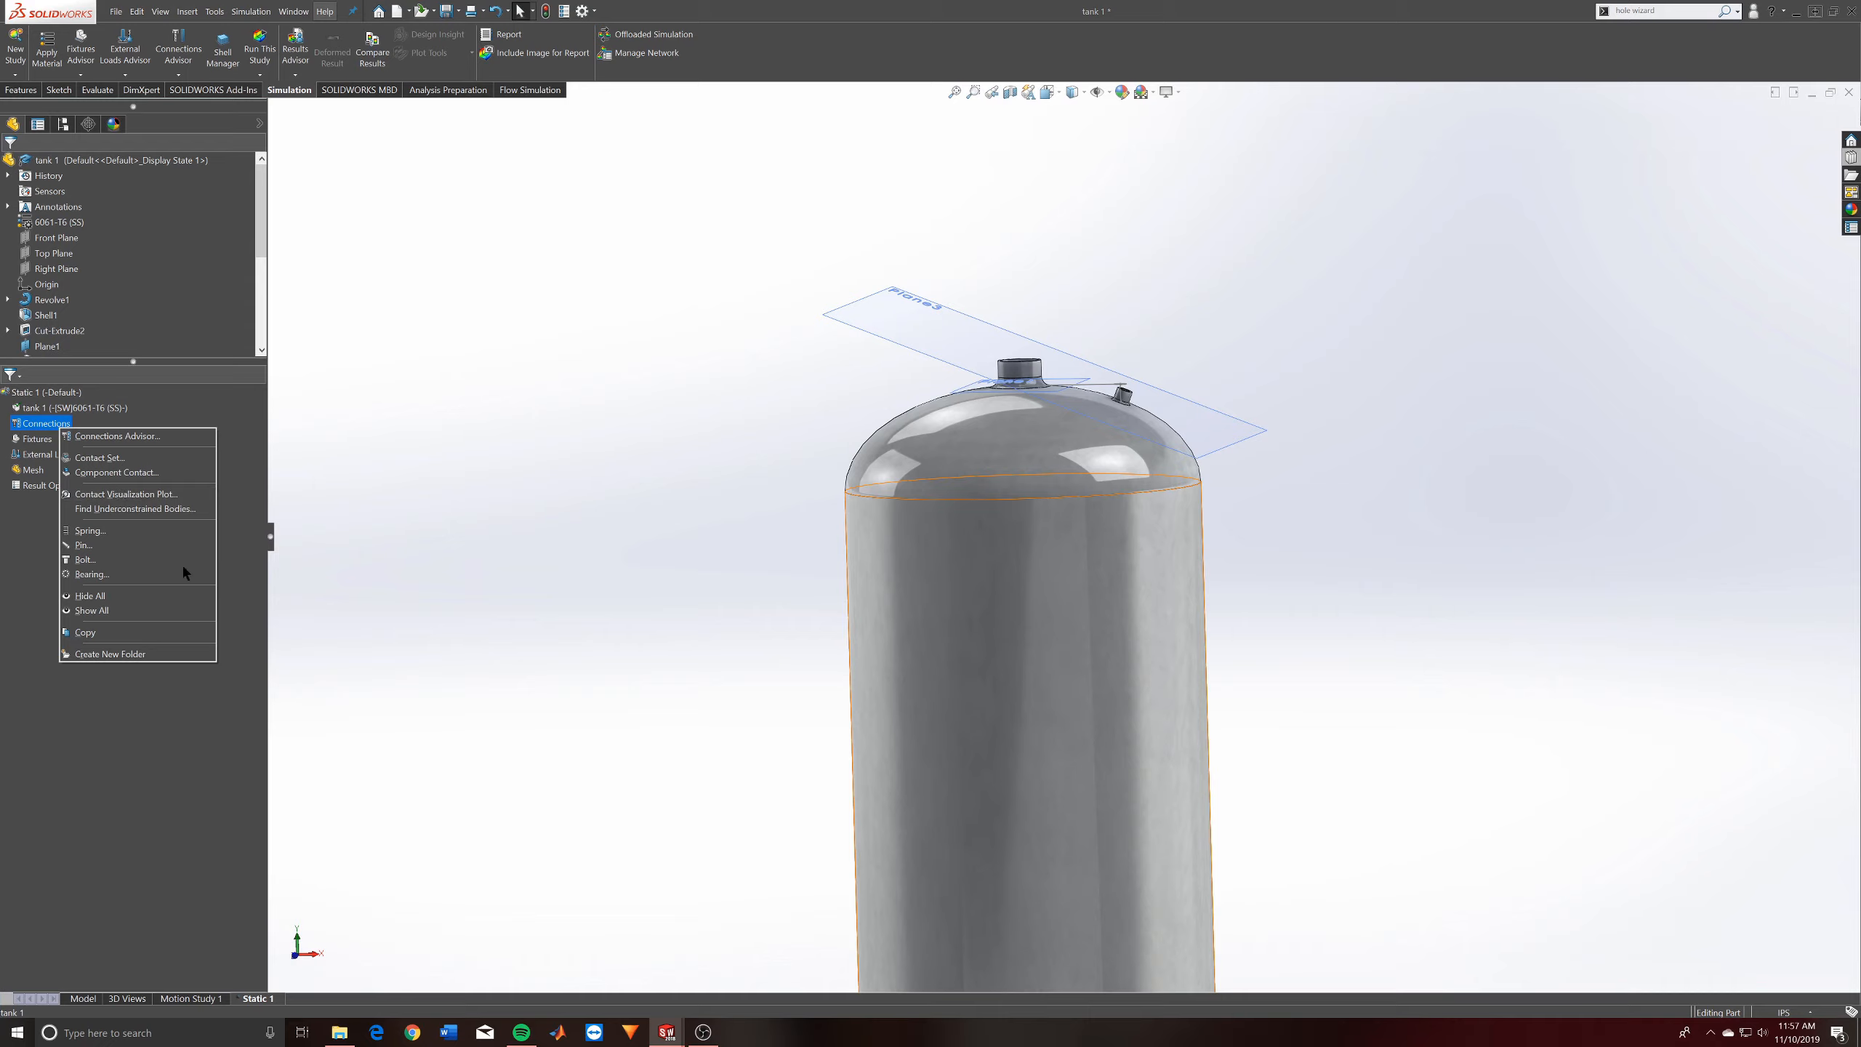
left_click(176, 749)
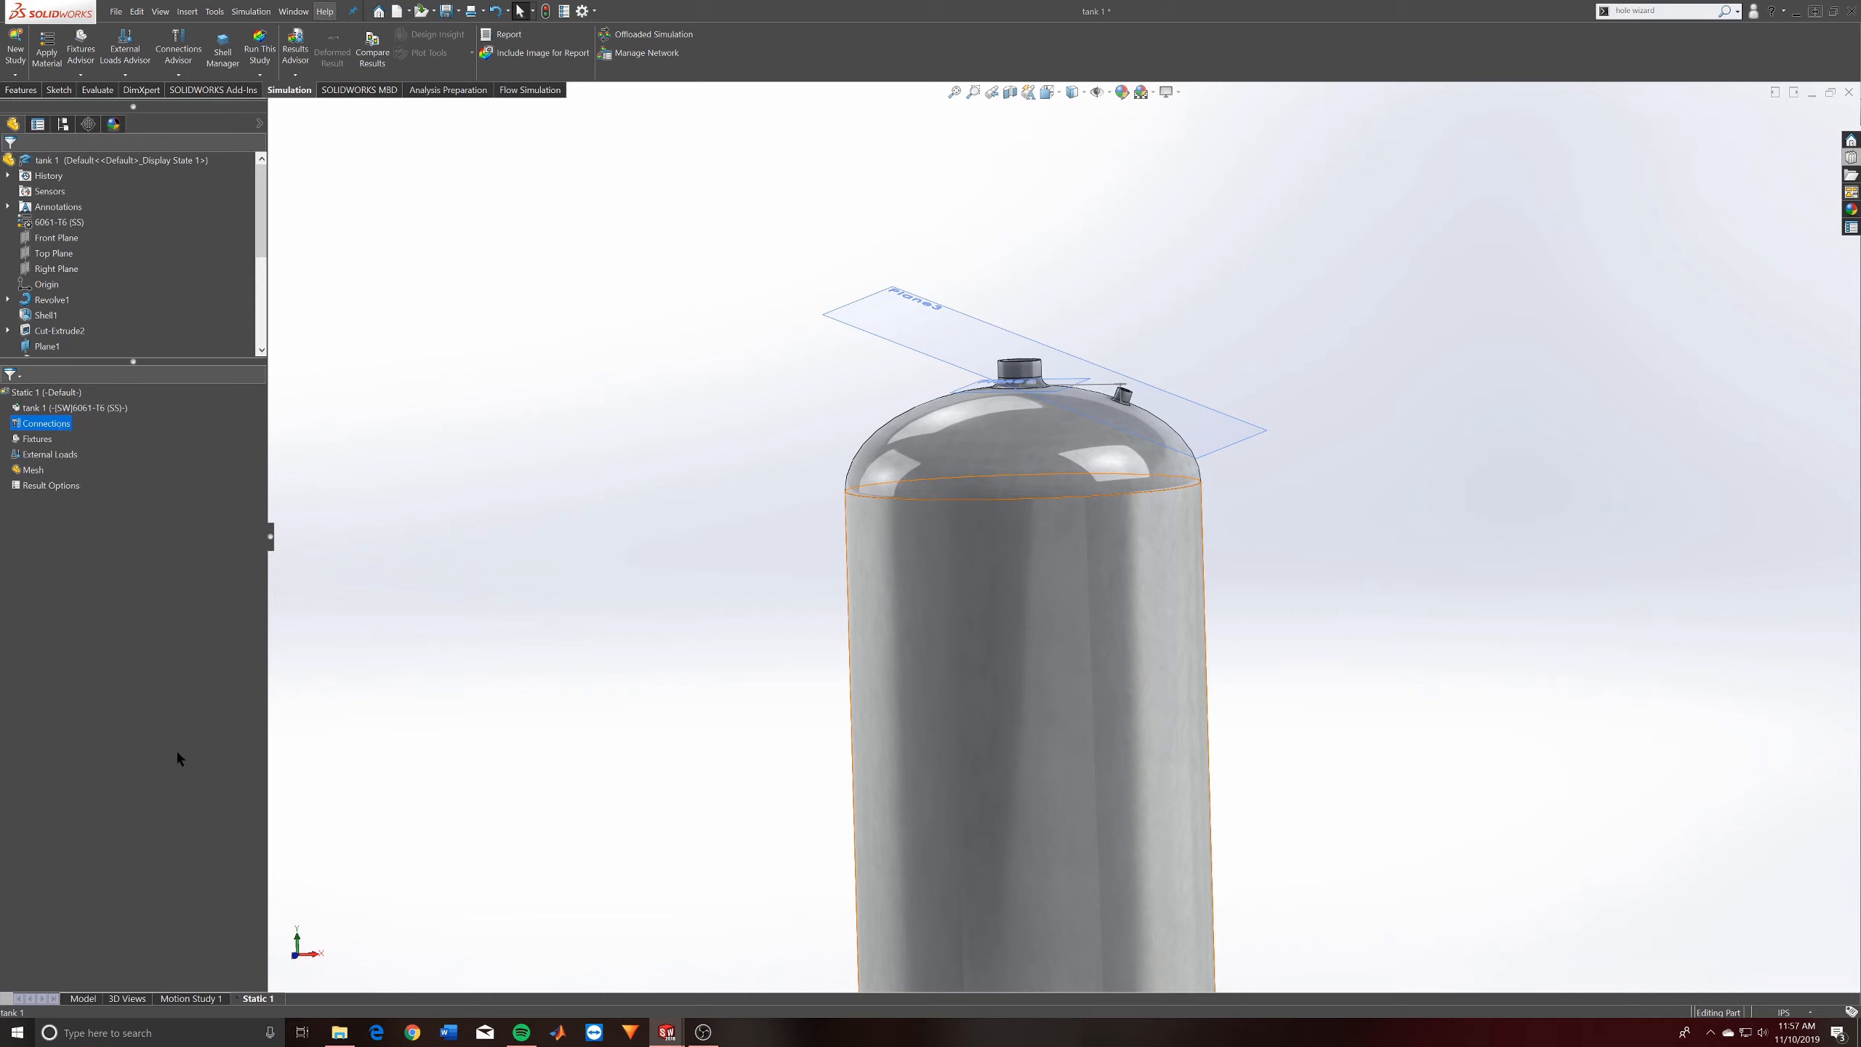
Start a pressure load normal to the selected face and pick the inner face of the tank's upper dome
right_click(36, 459)
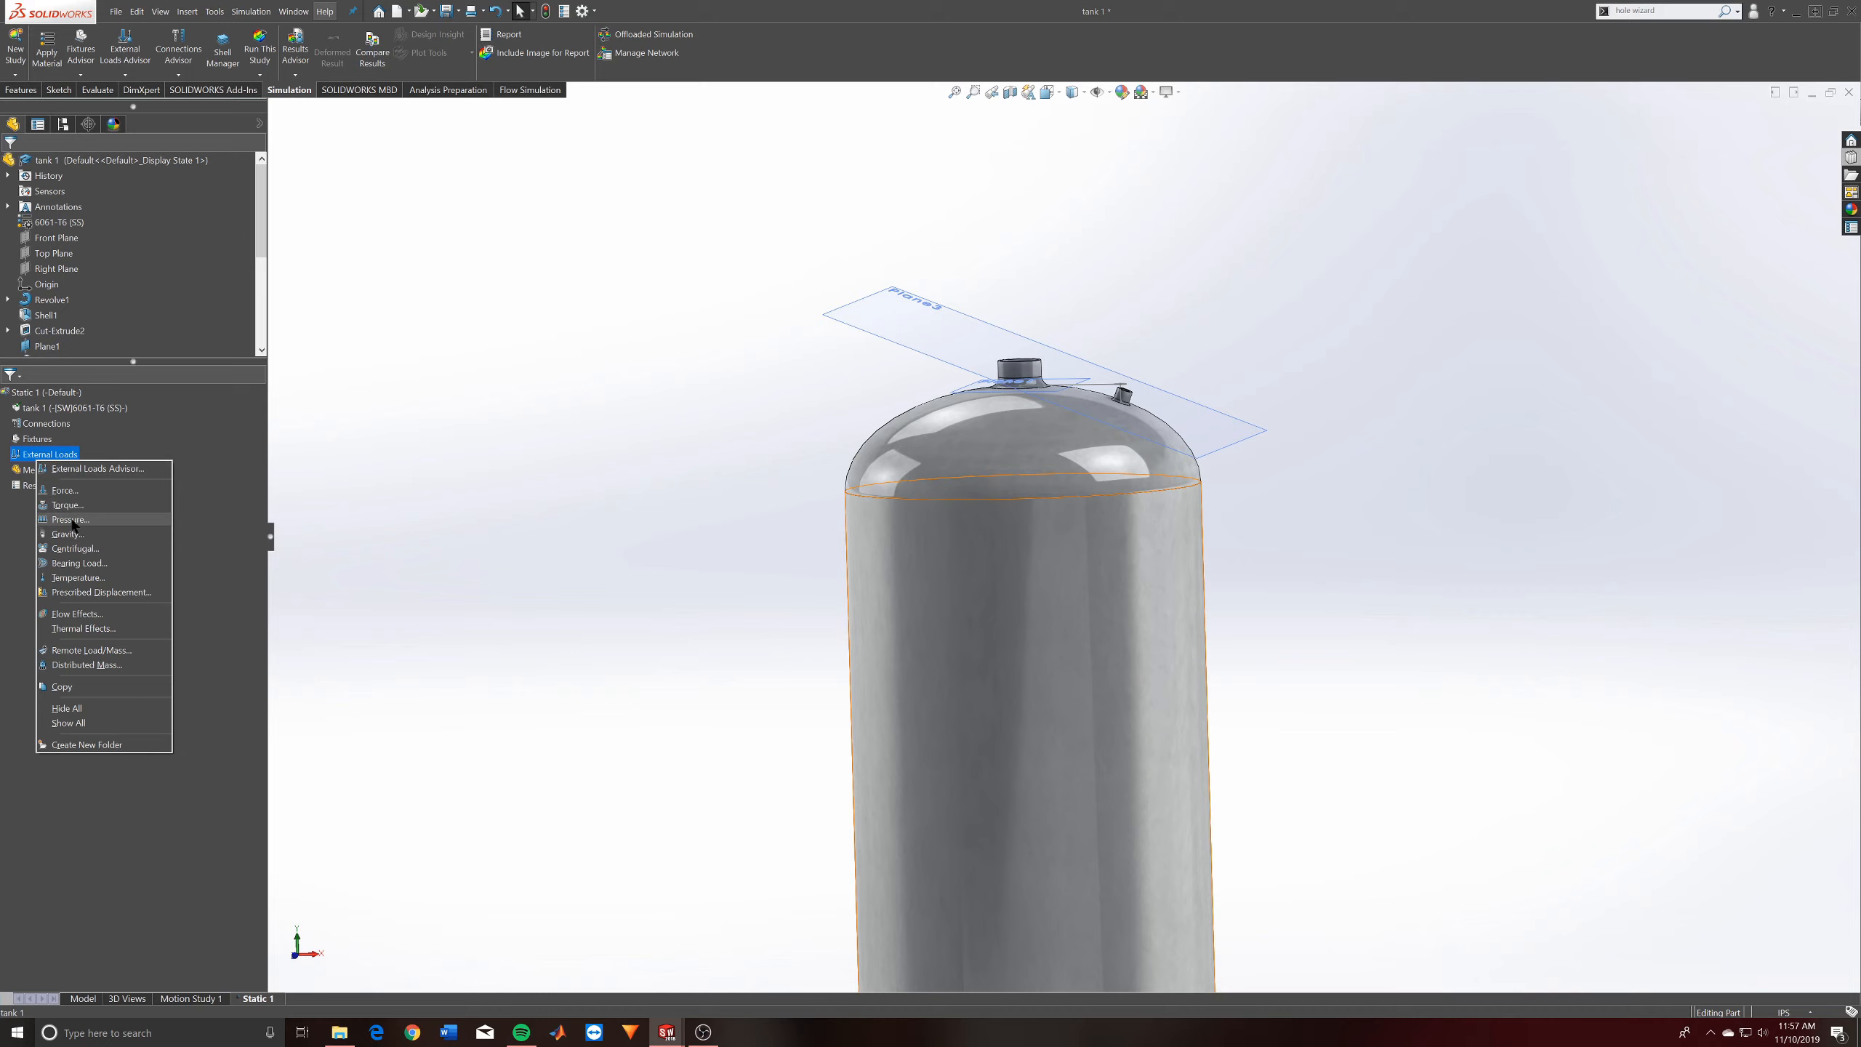
left_click(53, 455)
right_click(55, 458)
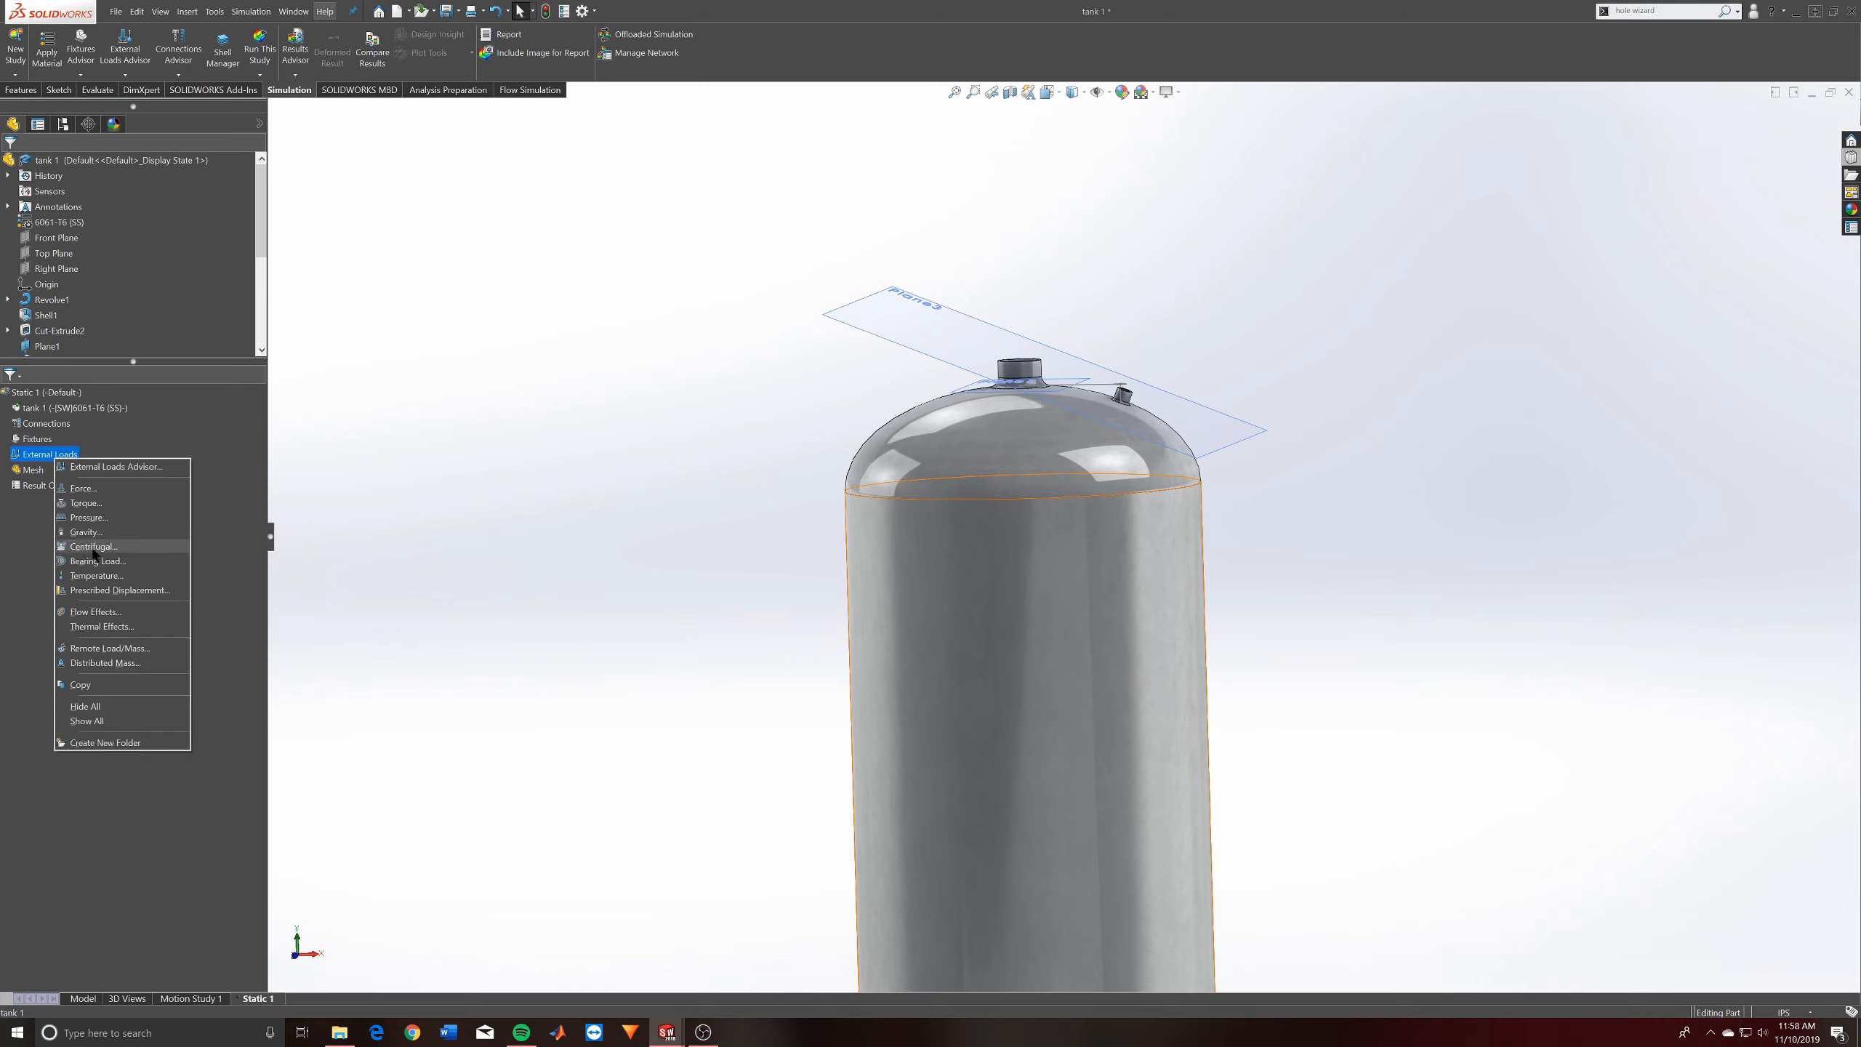
left_click(89, 517)
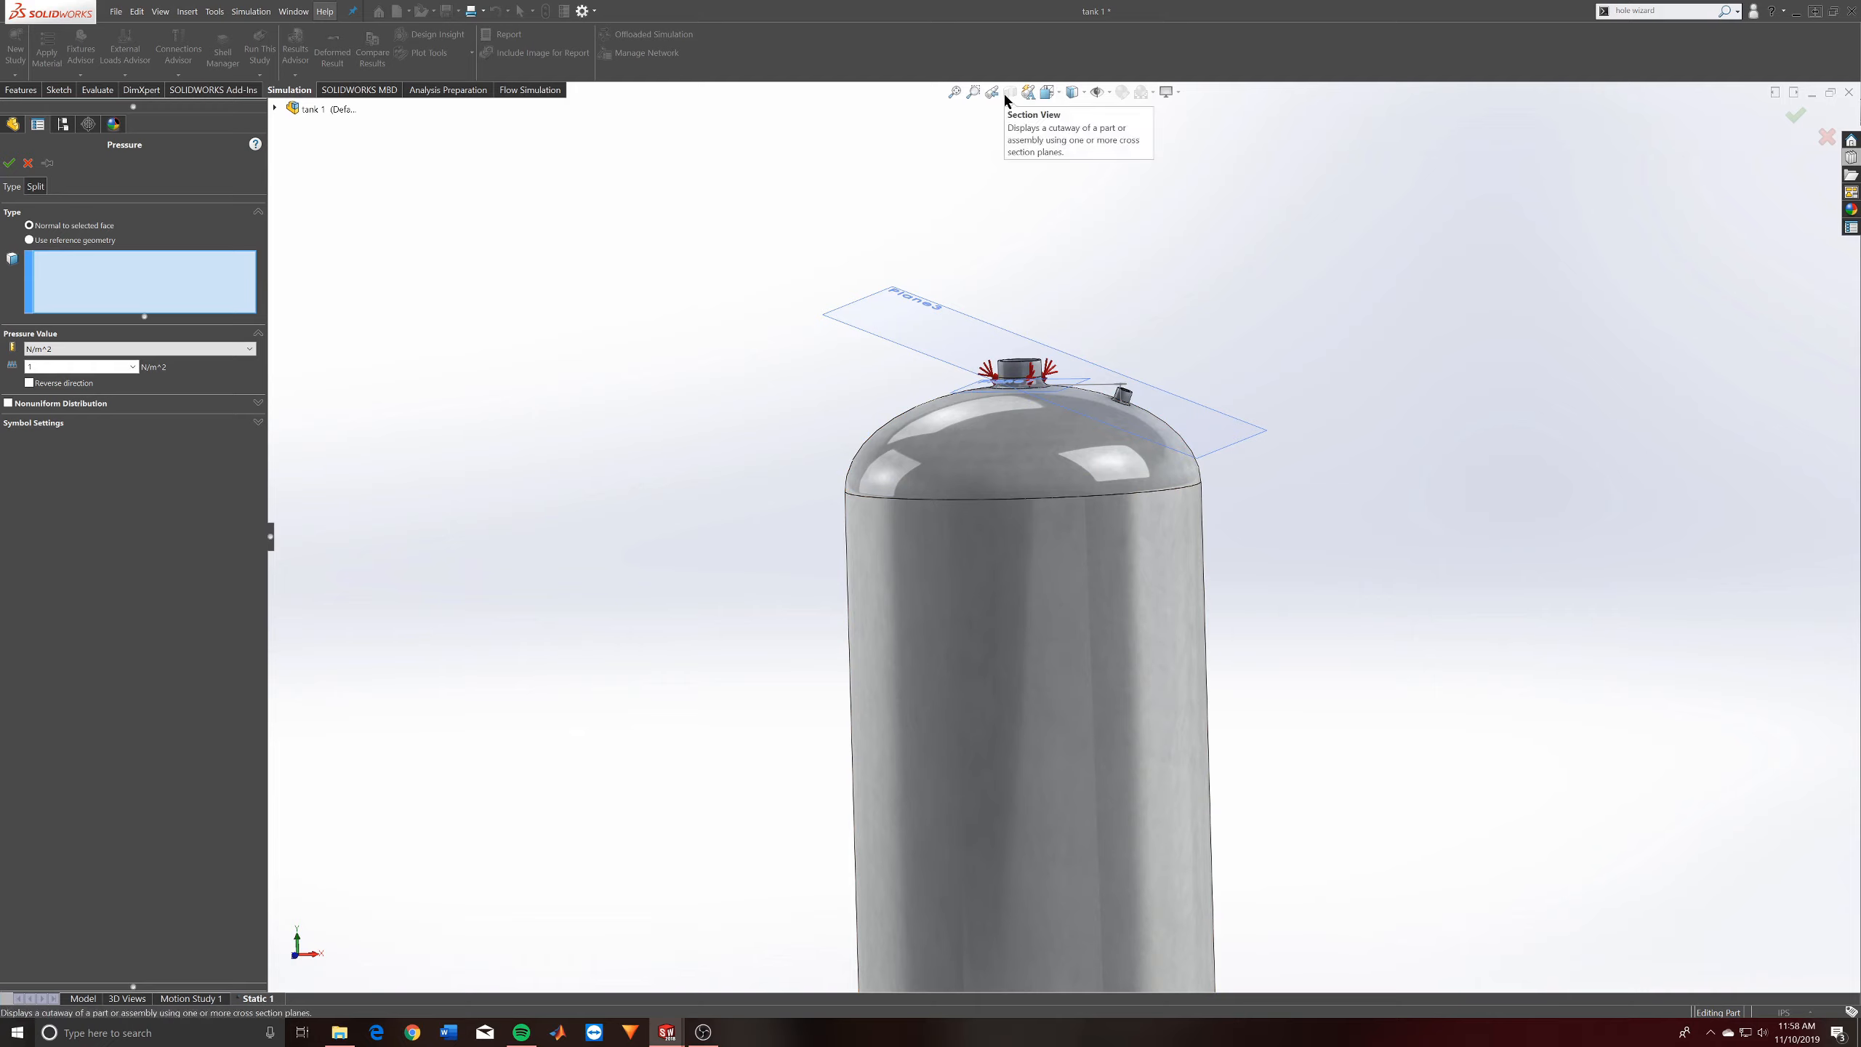
scroll(1062, 557, "up", 3)
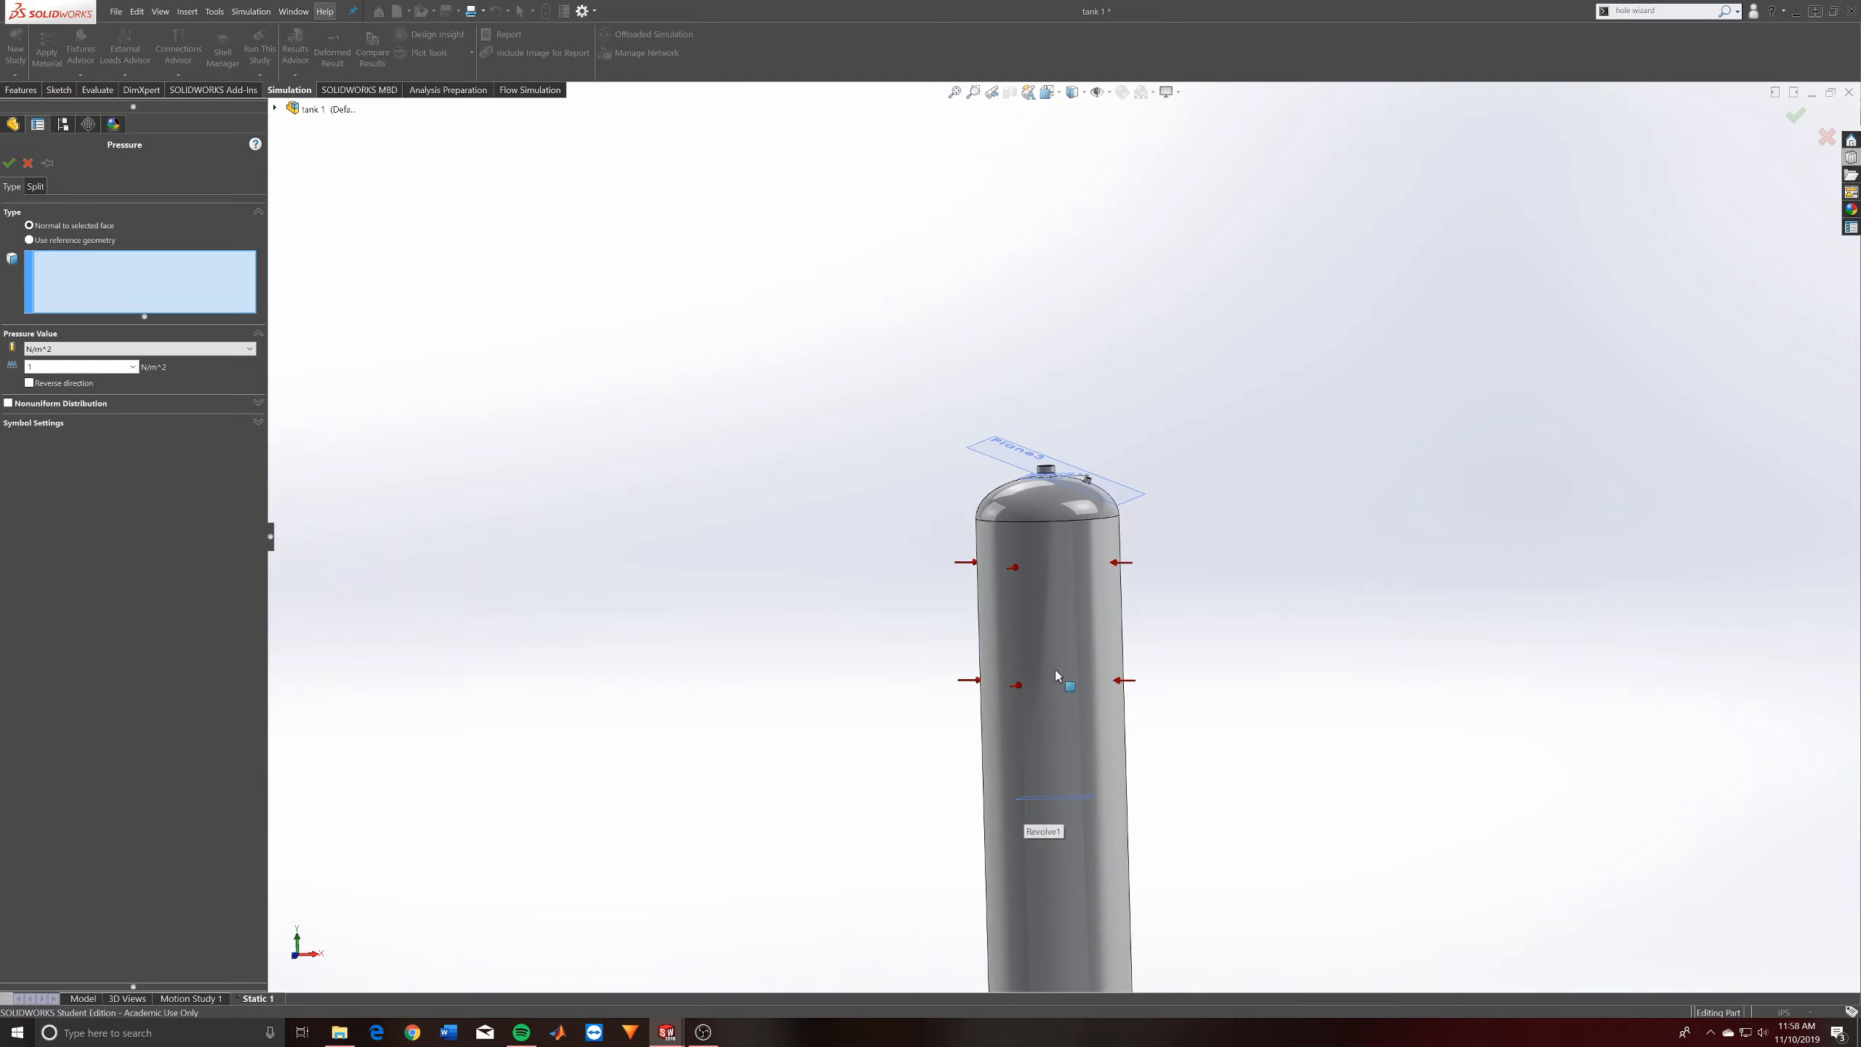
scroll(1033, 517, "down", 2)
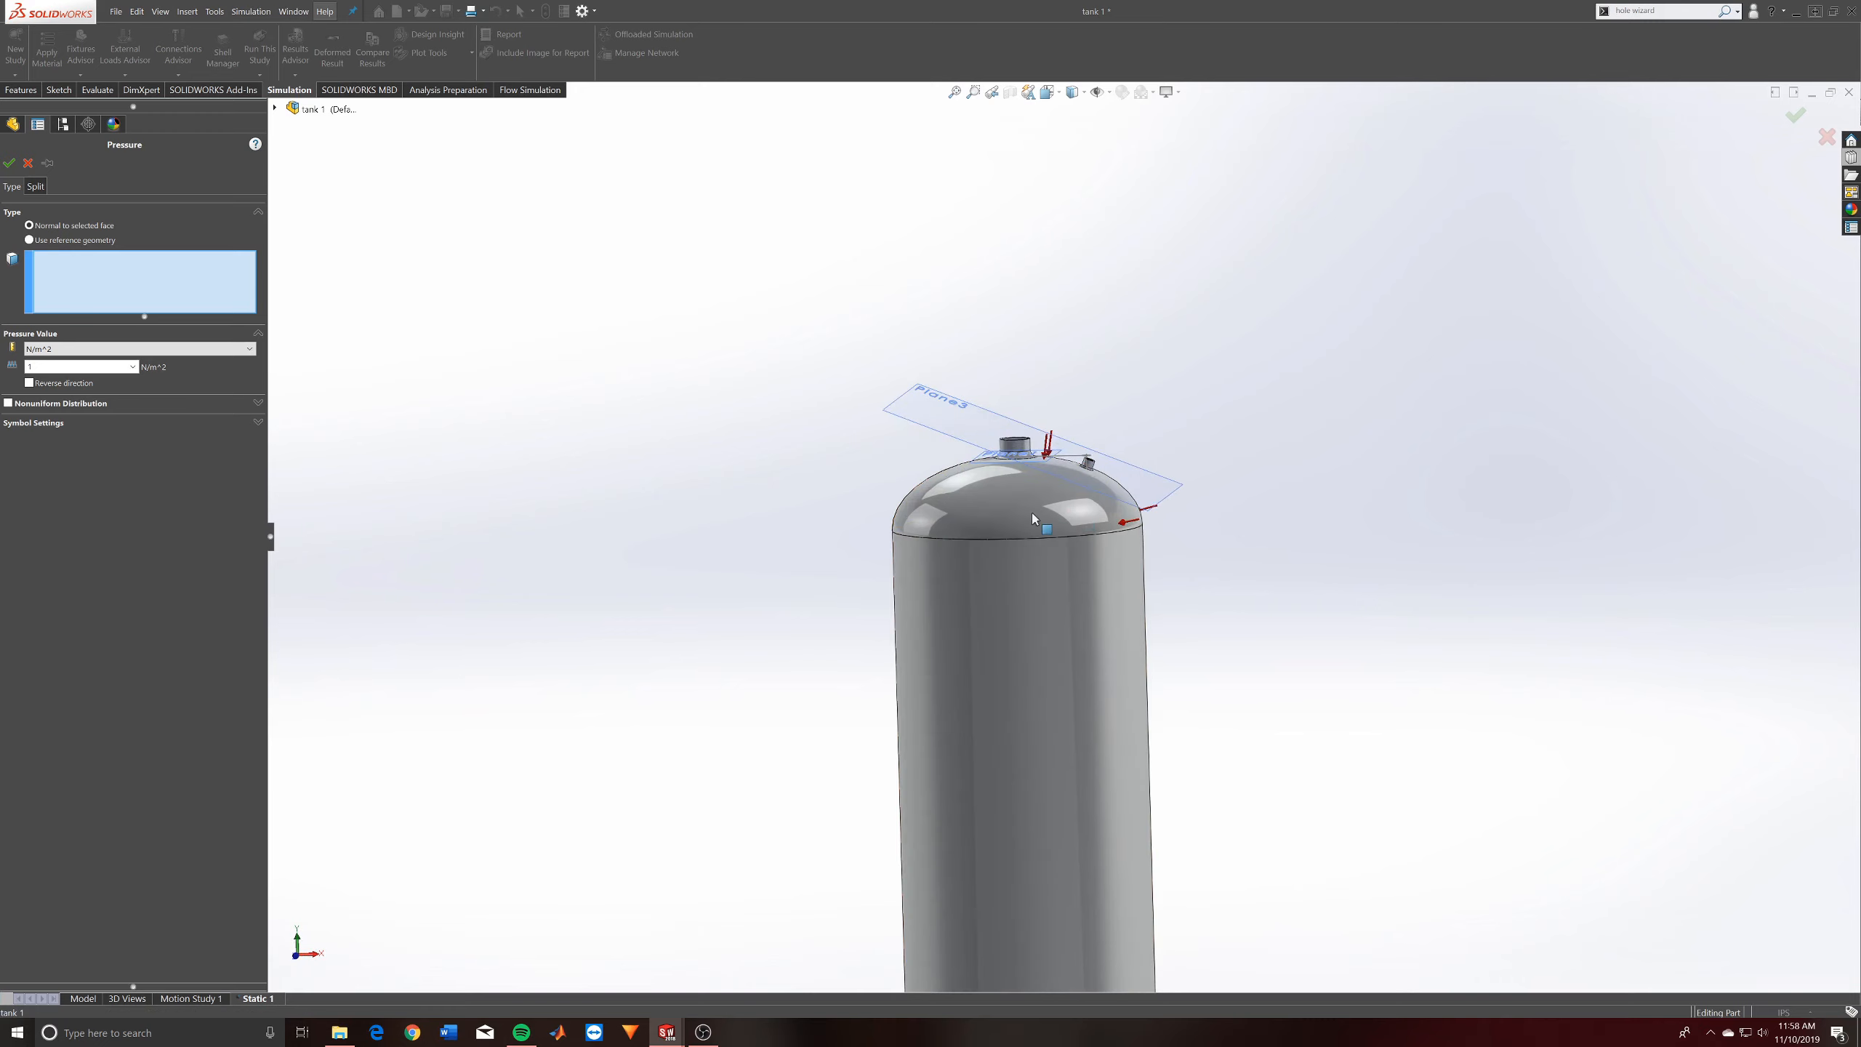
left_click(1016, 500)
right_click(1017, 499)
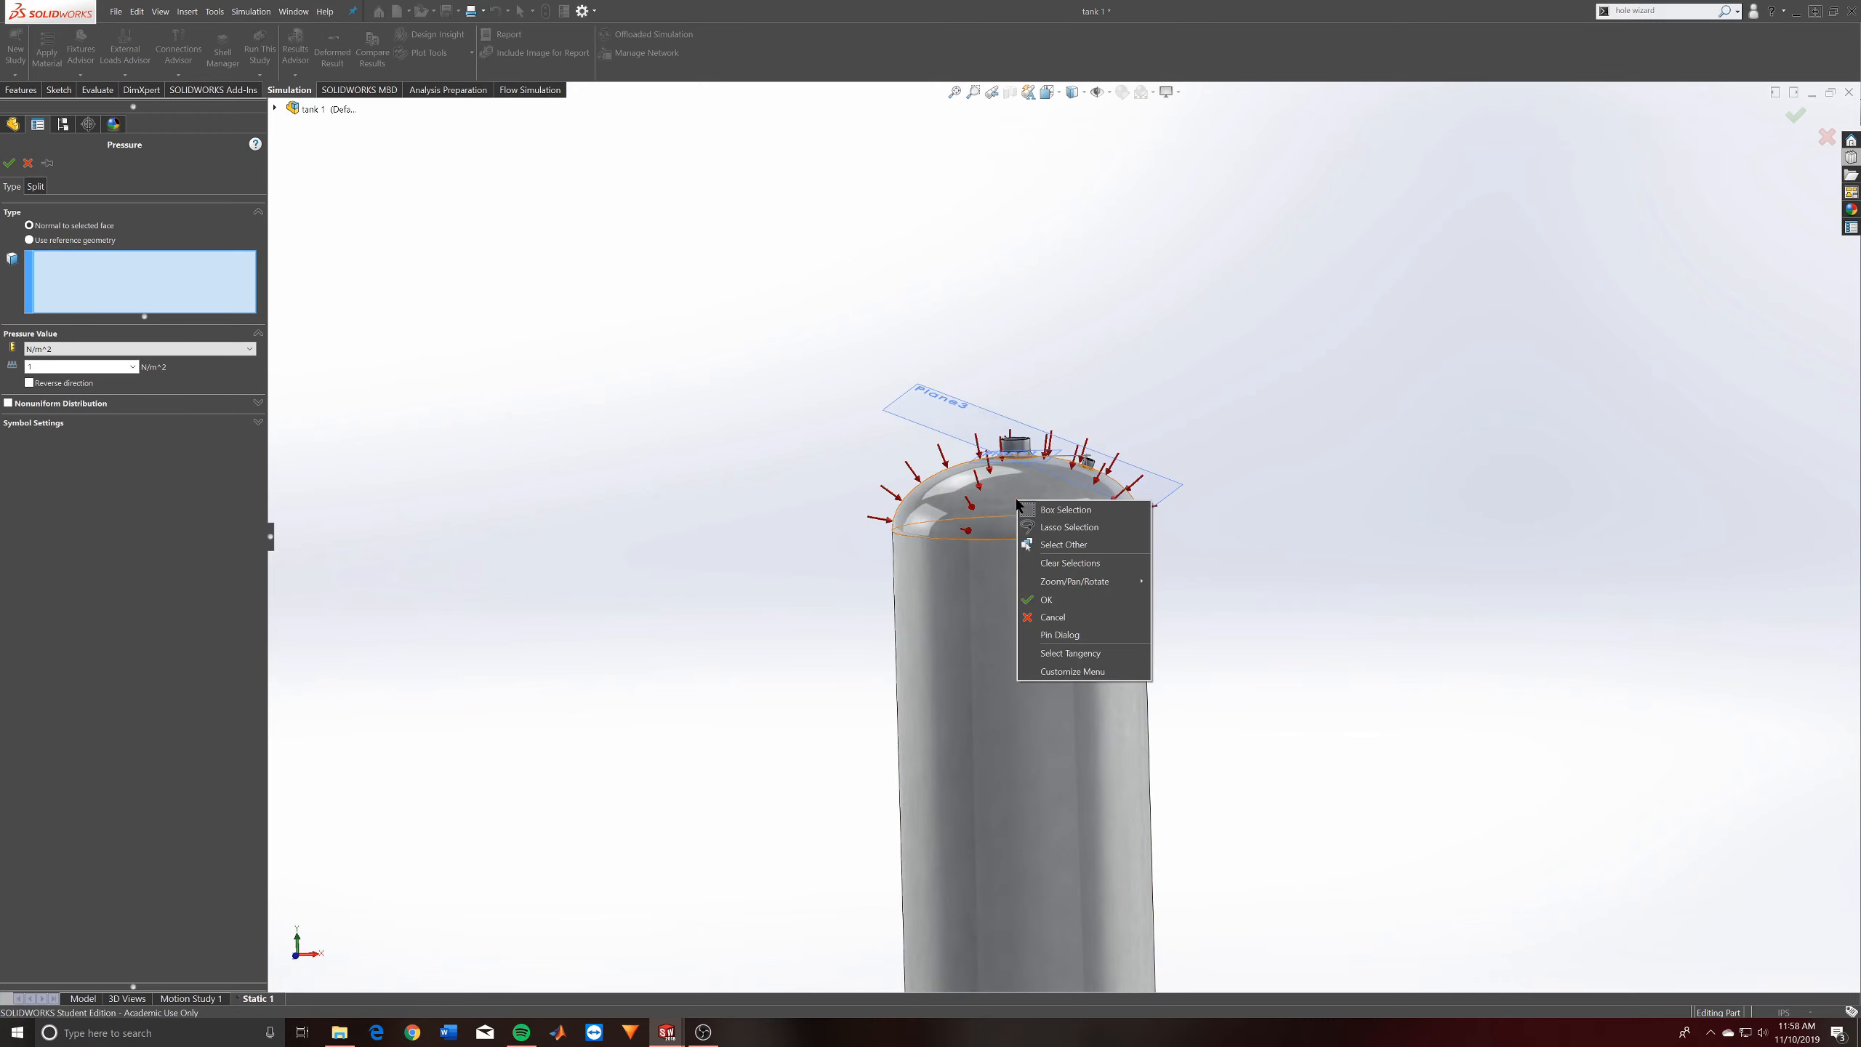
left_click(1072, 546)
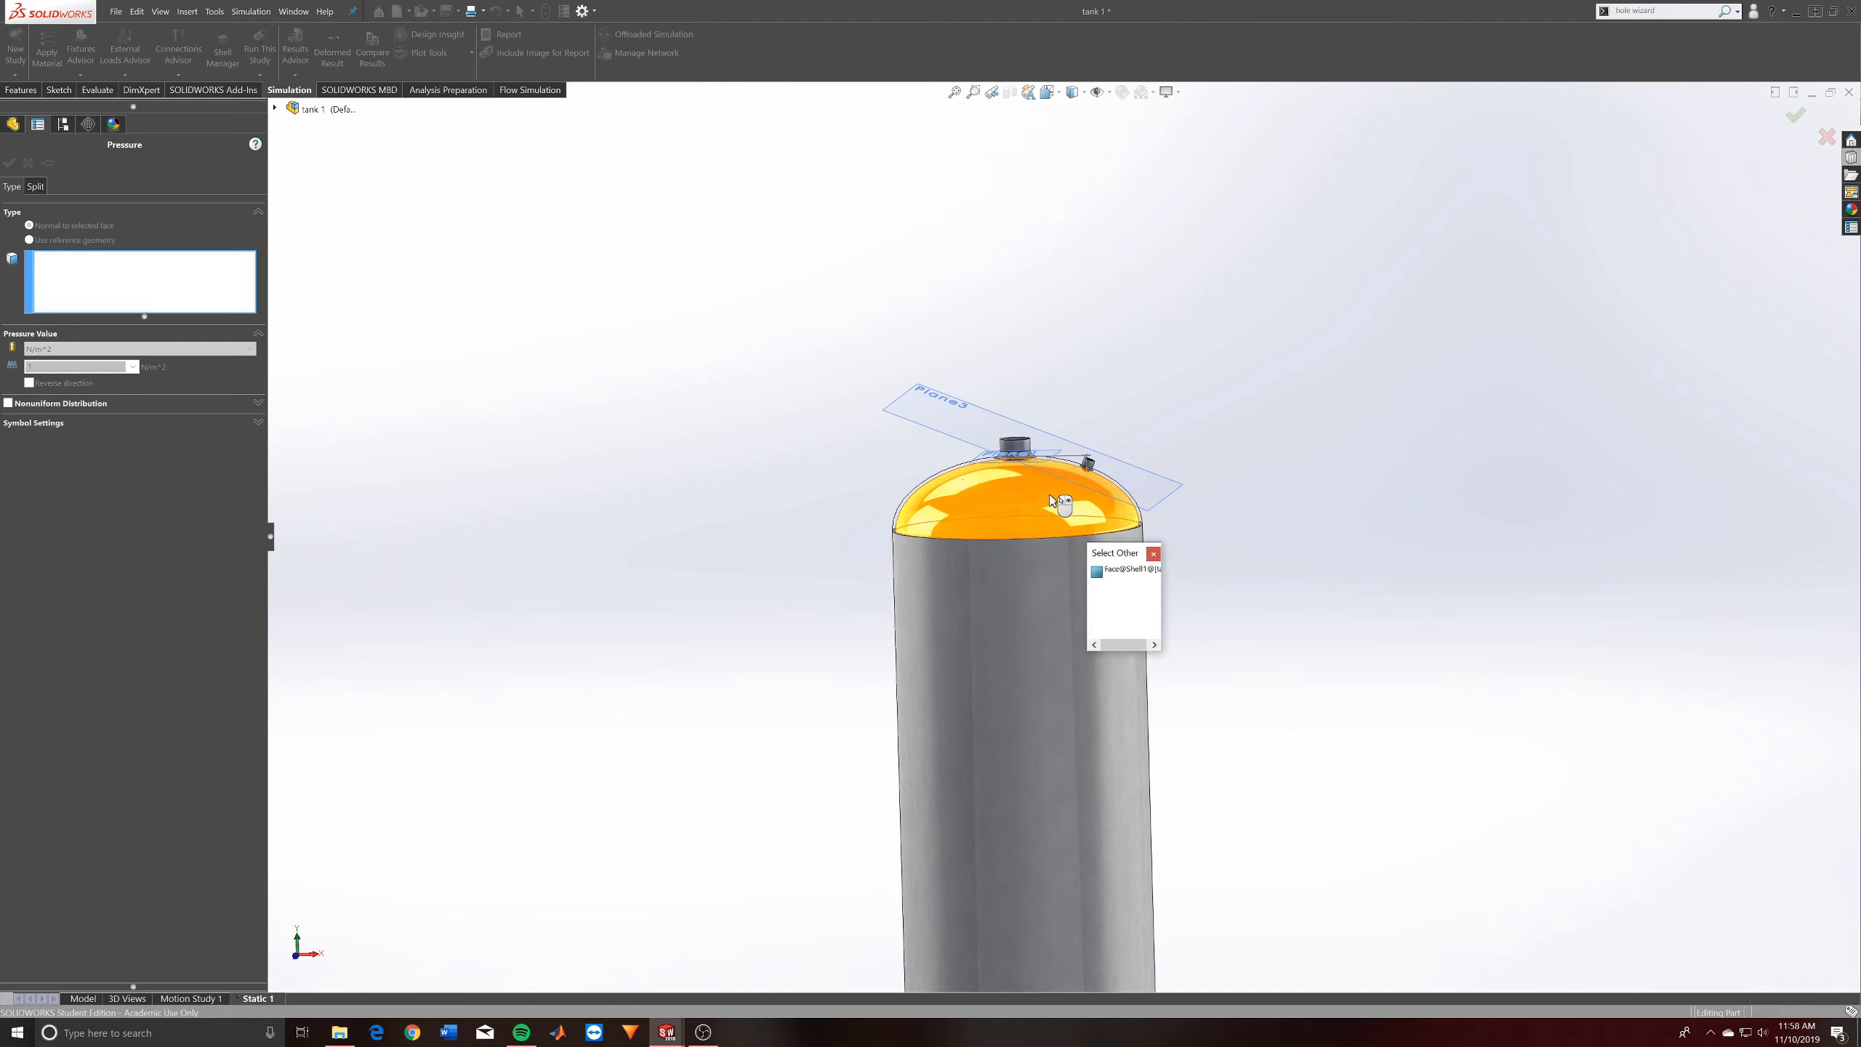
scroll(1050, 496, "down", 6)
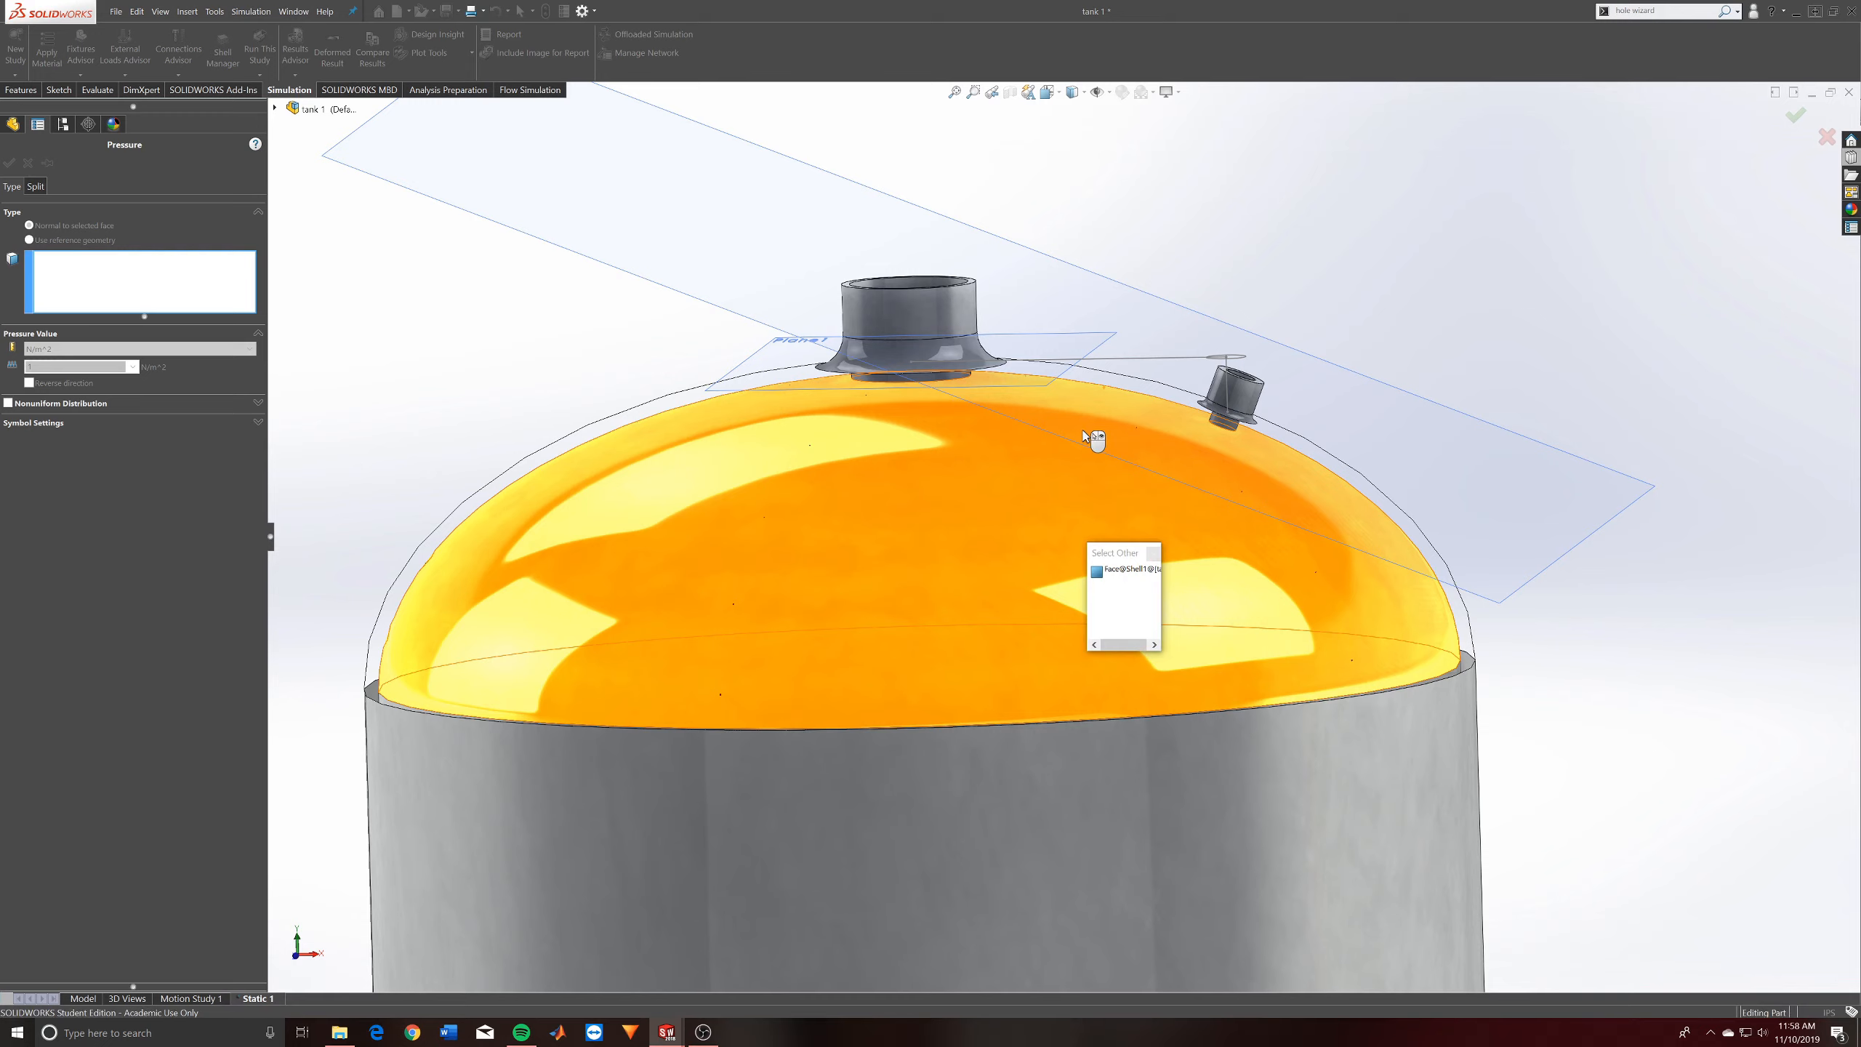
left_click(1081, 430)
Add the inner cylindrical wall and the inner face of the lower dome to the pressure load
scroll(1216, 690, "up", 6)
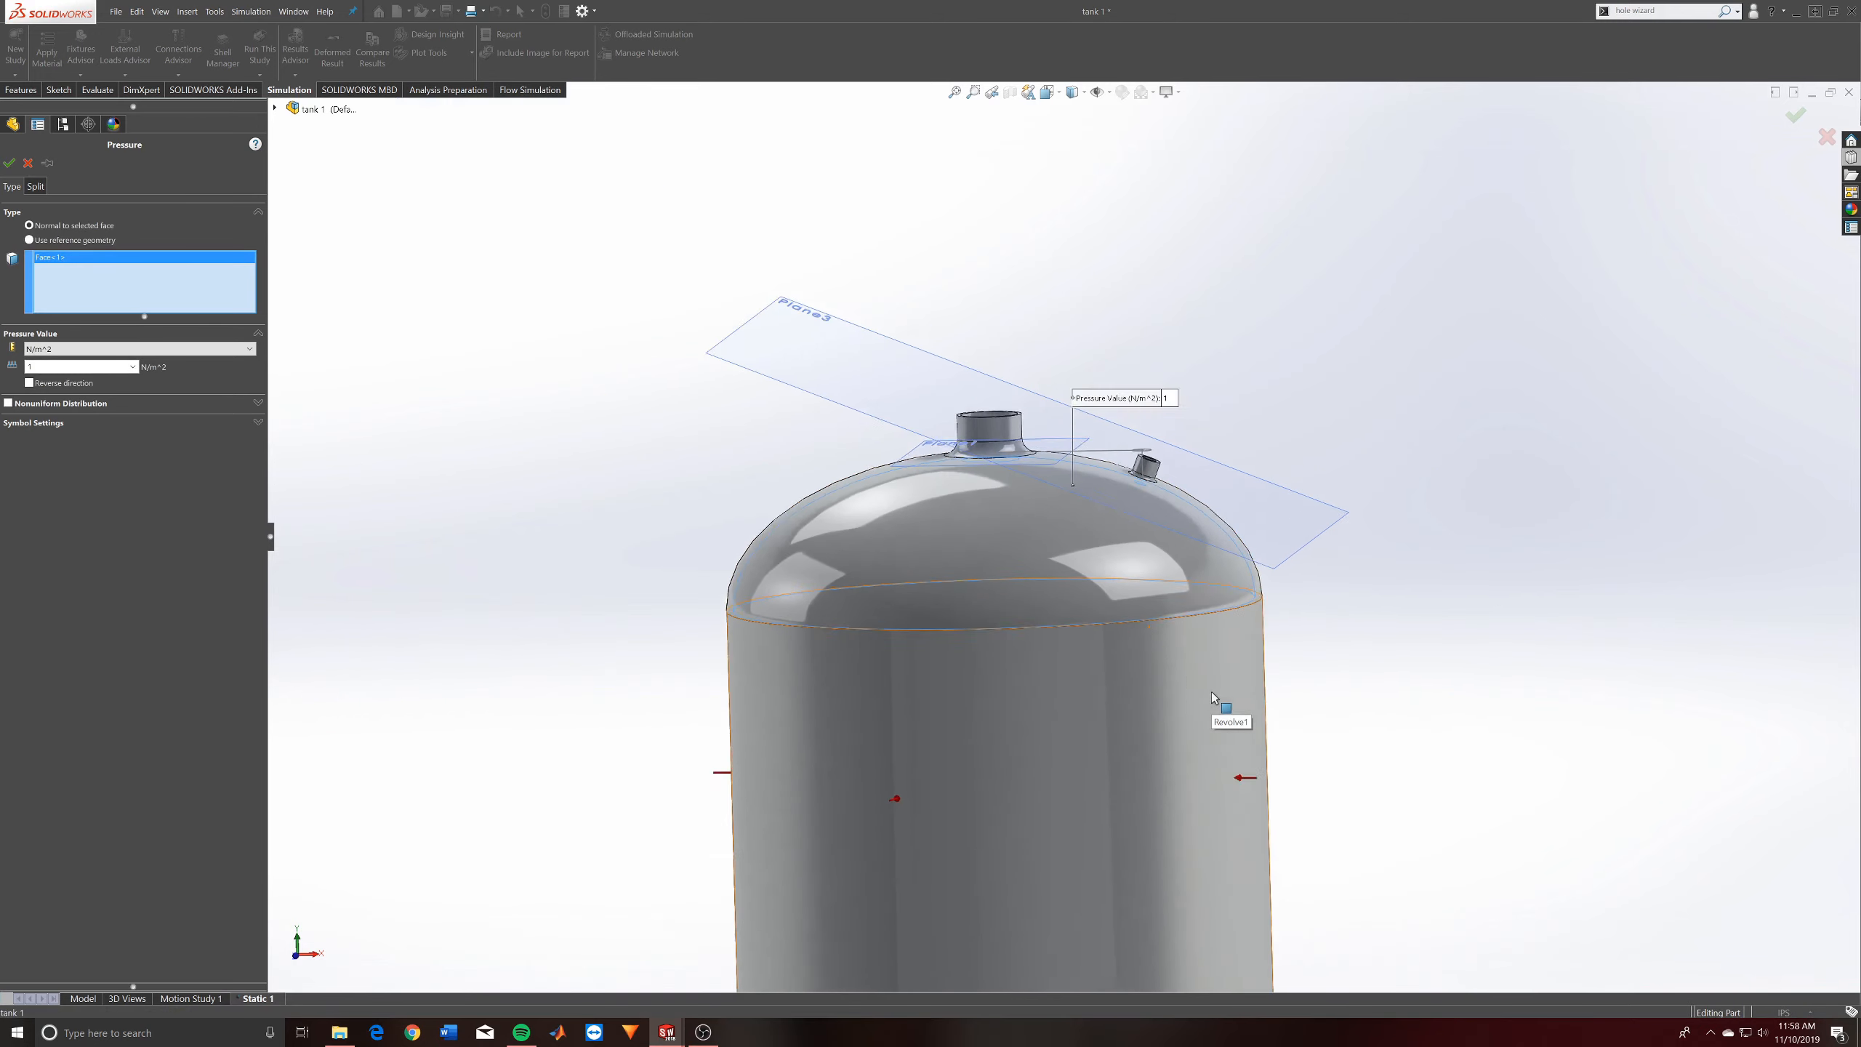
right_click(1132, 711)
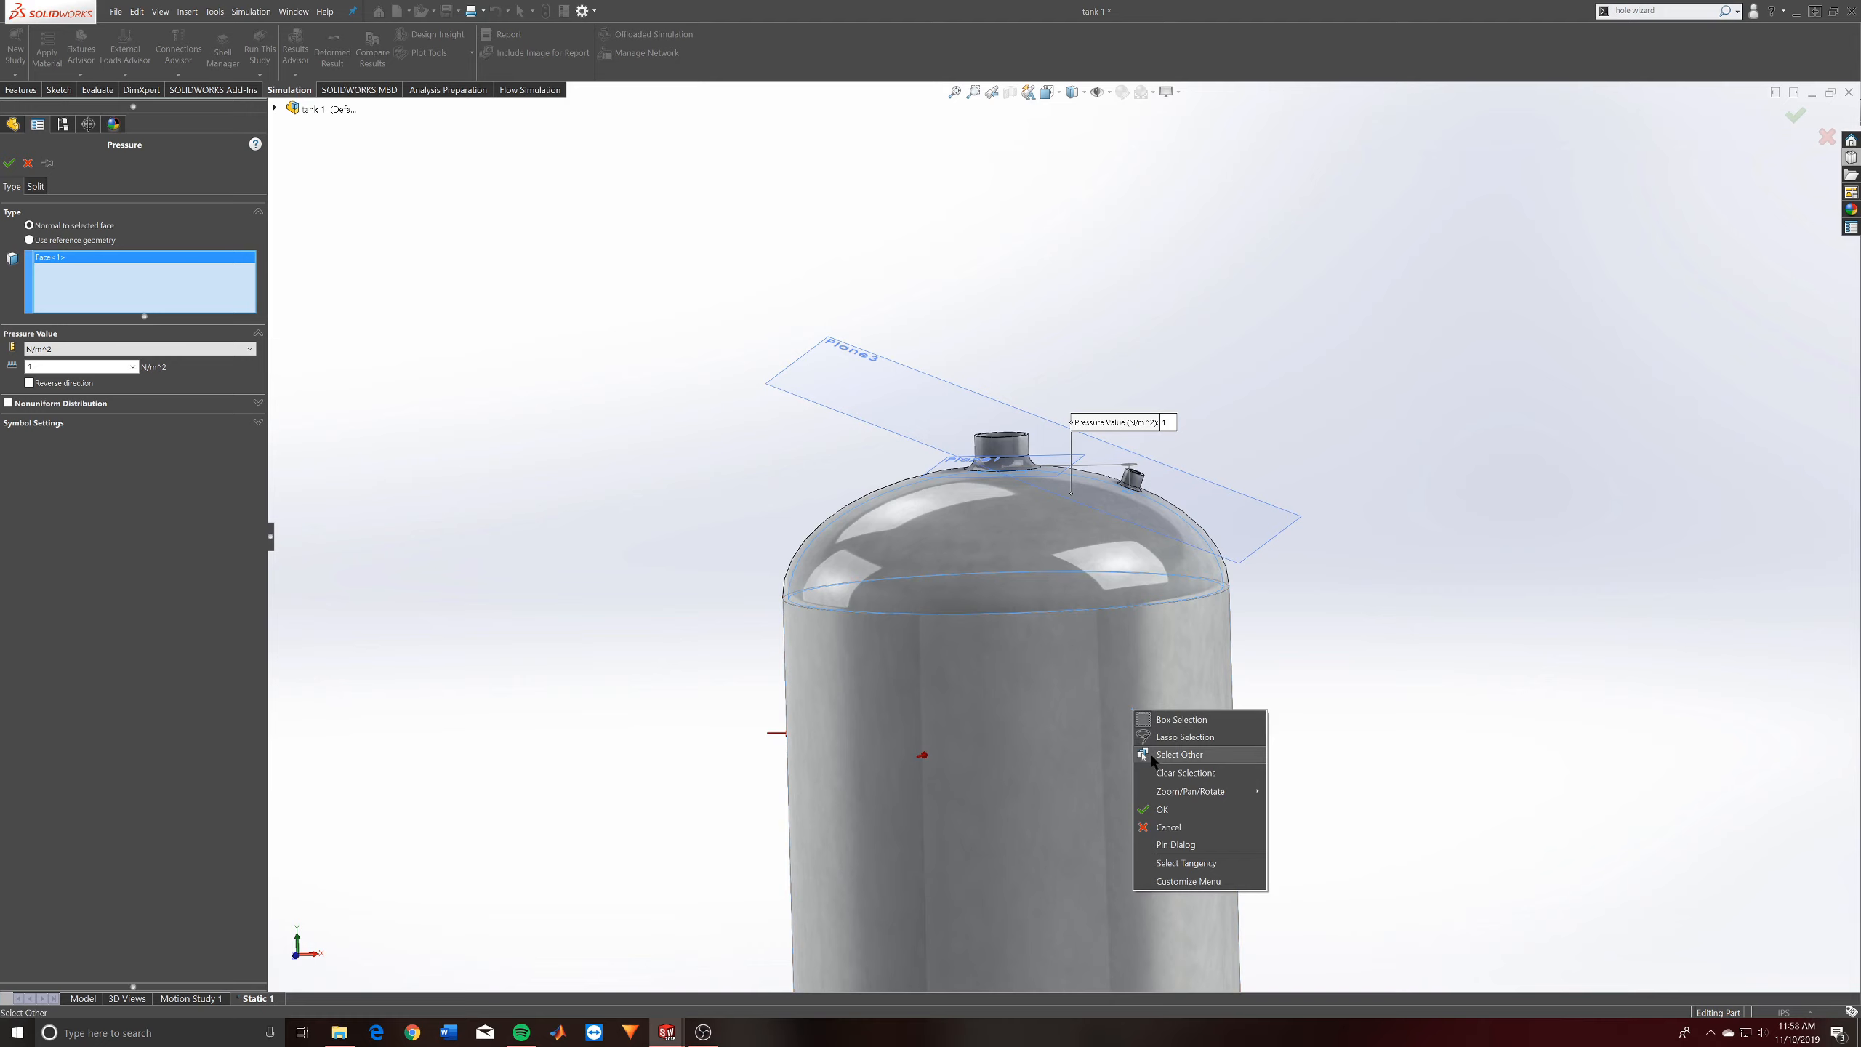
left_click(1176, 754)
left_click(1056, 713)
scroll(1057, 712, "up", 5)
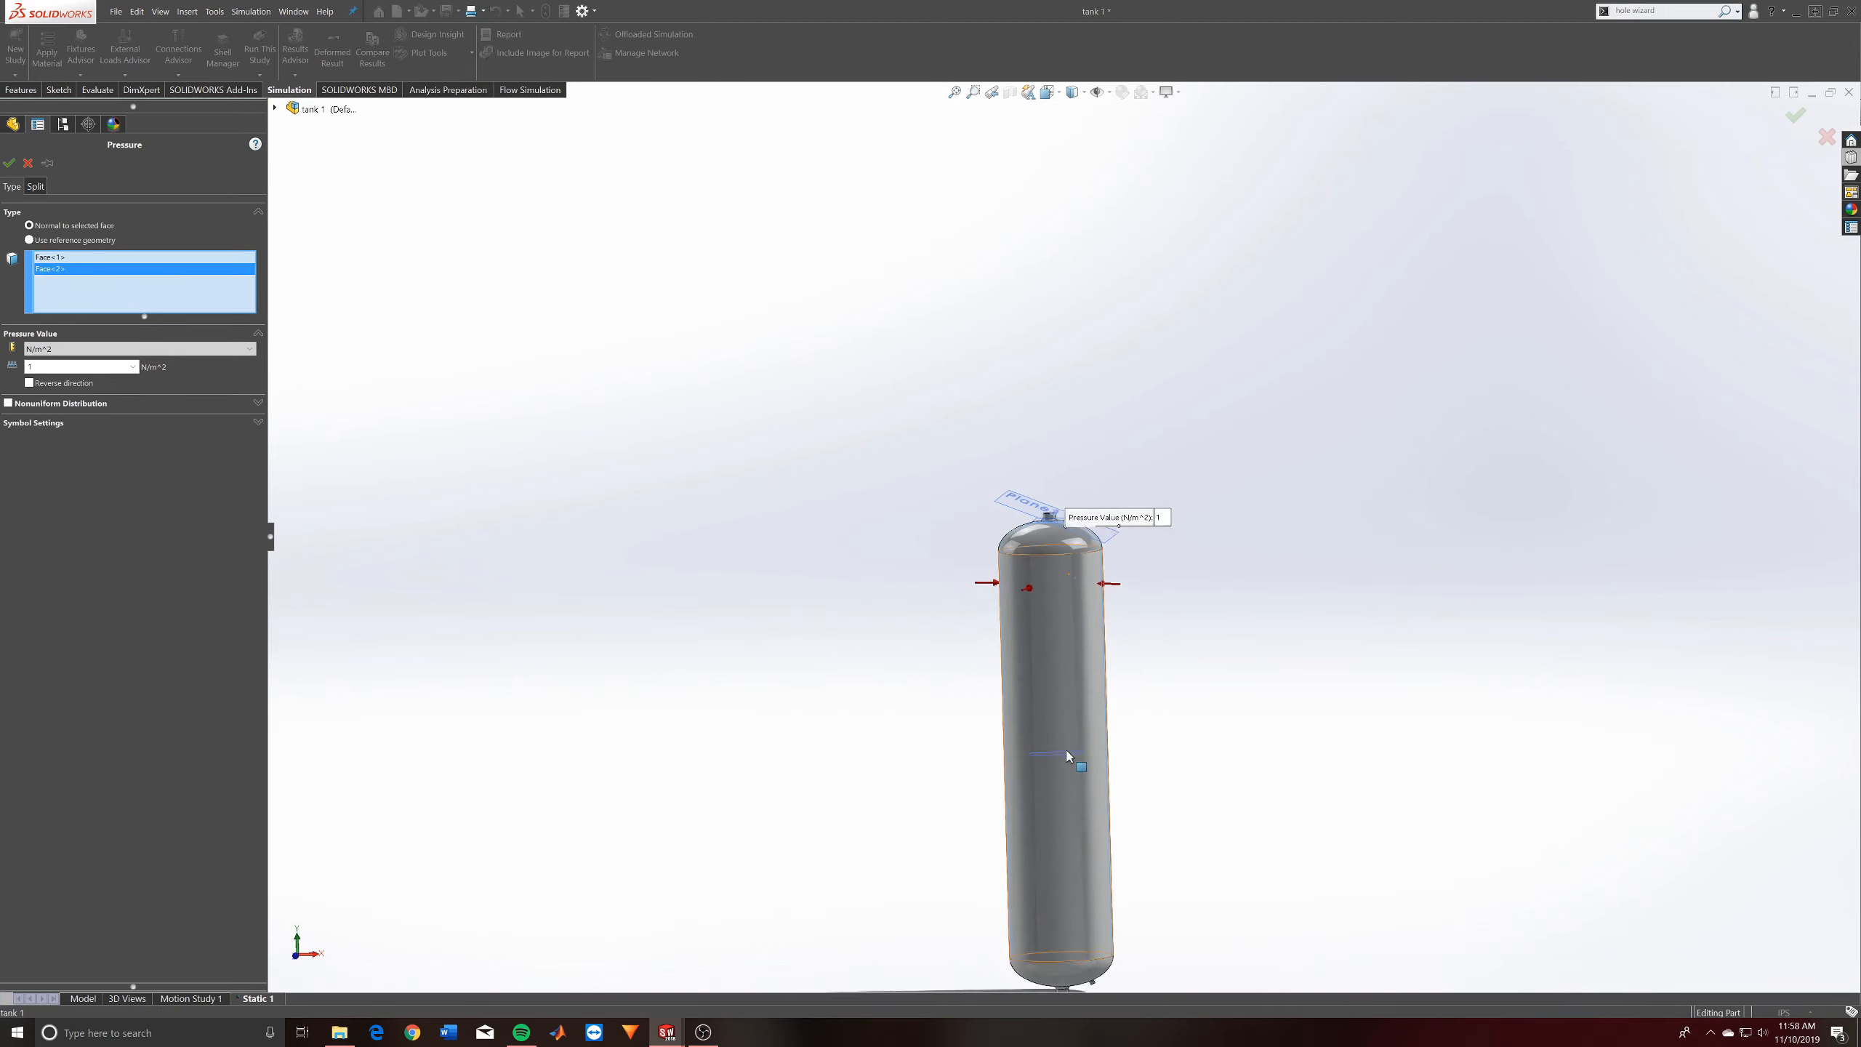
scroll(1082, 868, "down", 8)
right_click(1061, 745)
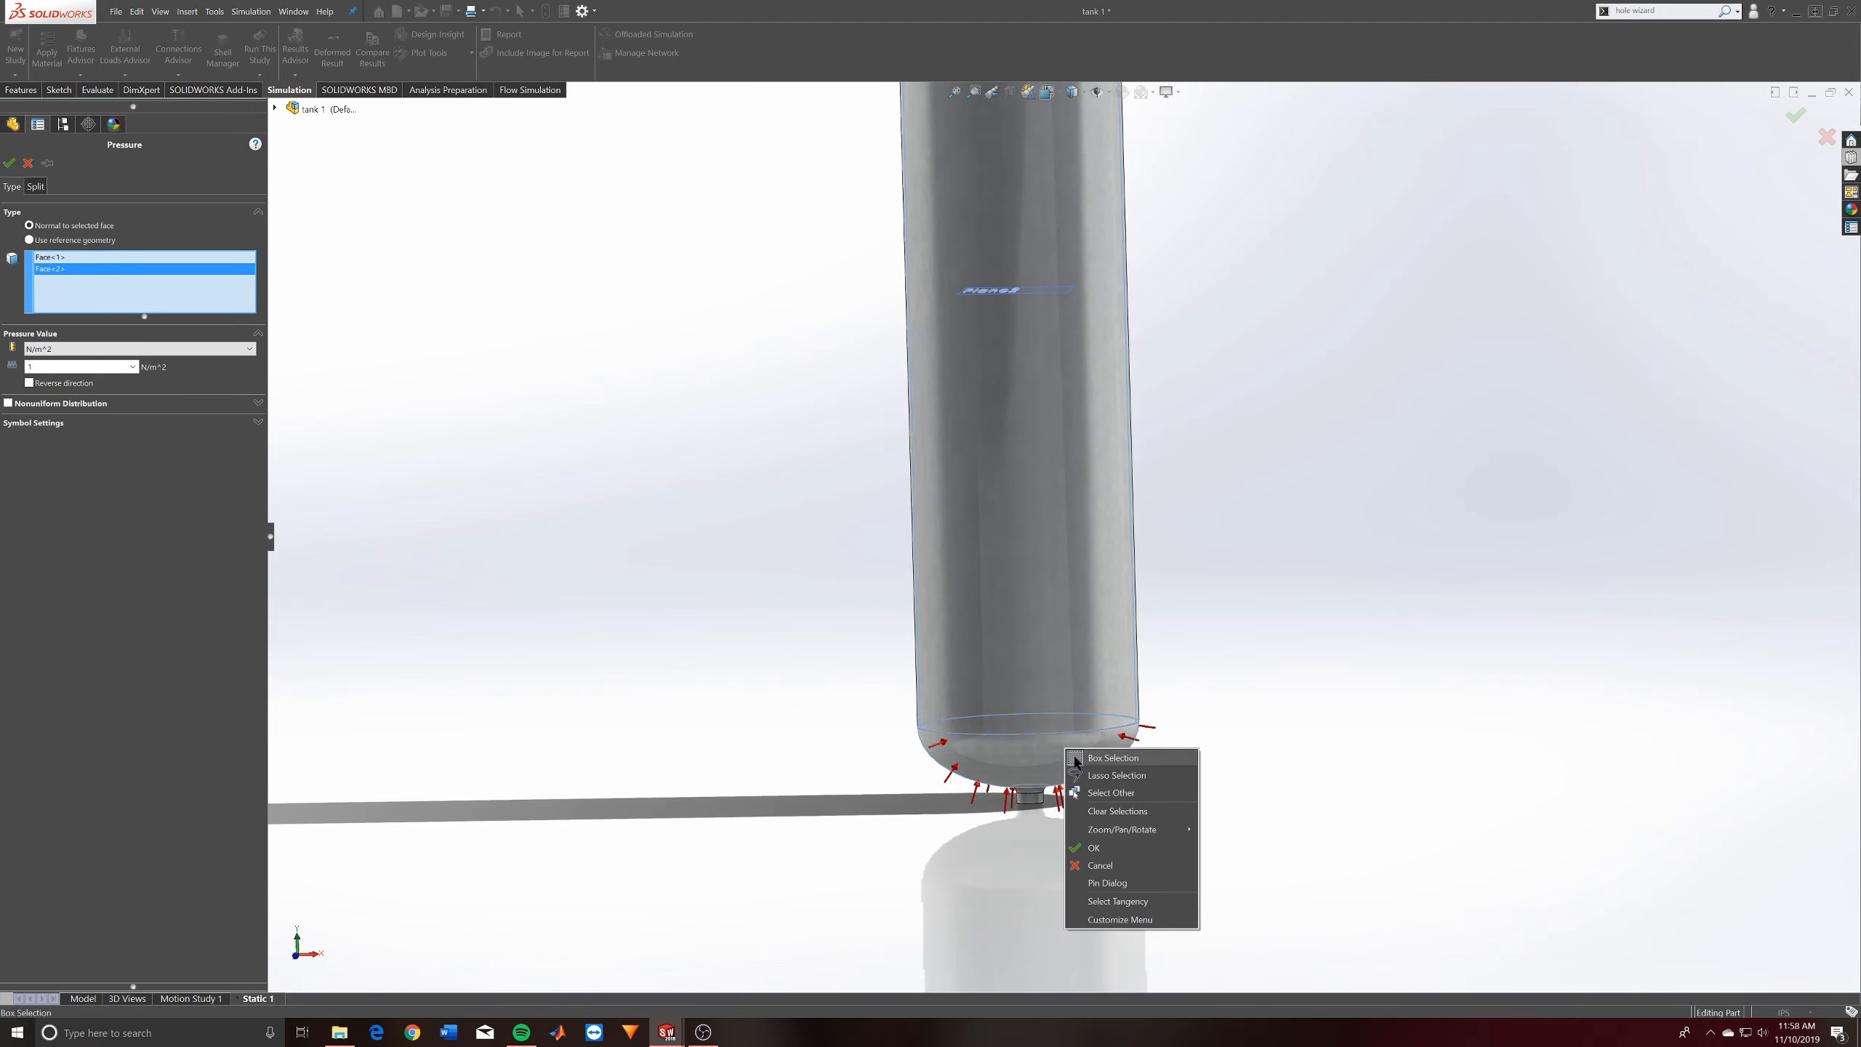
left_click(1105, 776)
left_click(1079, 768)
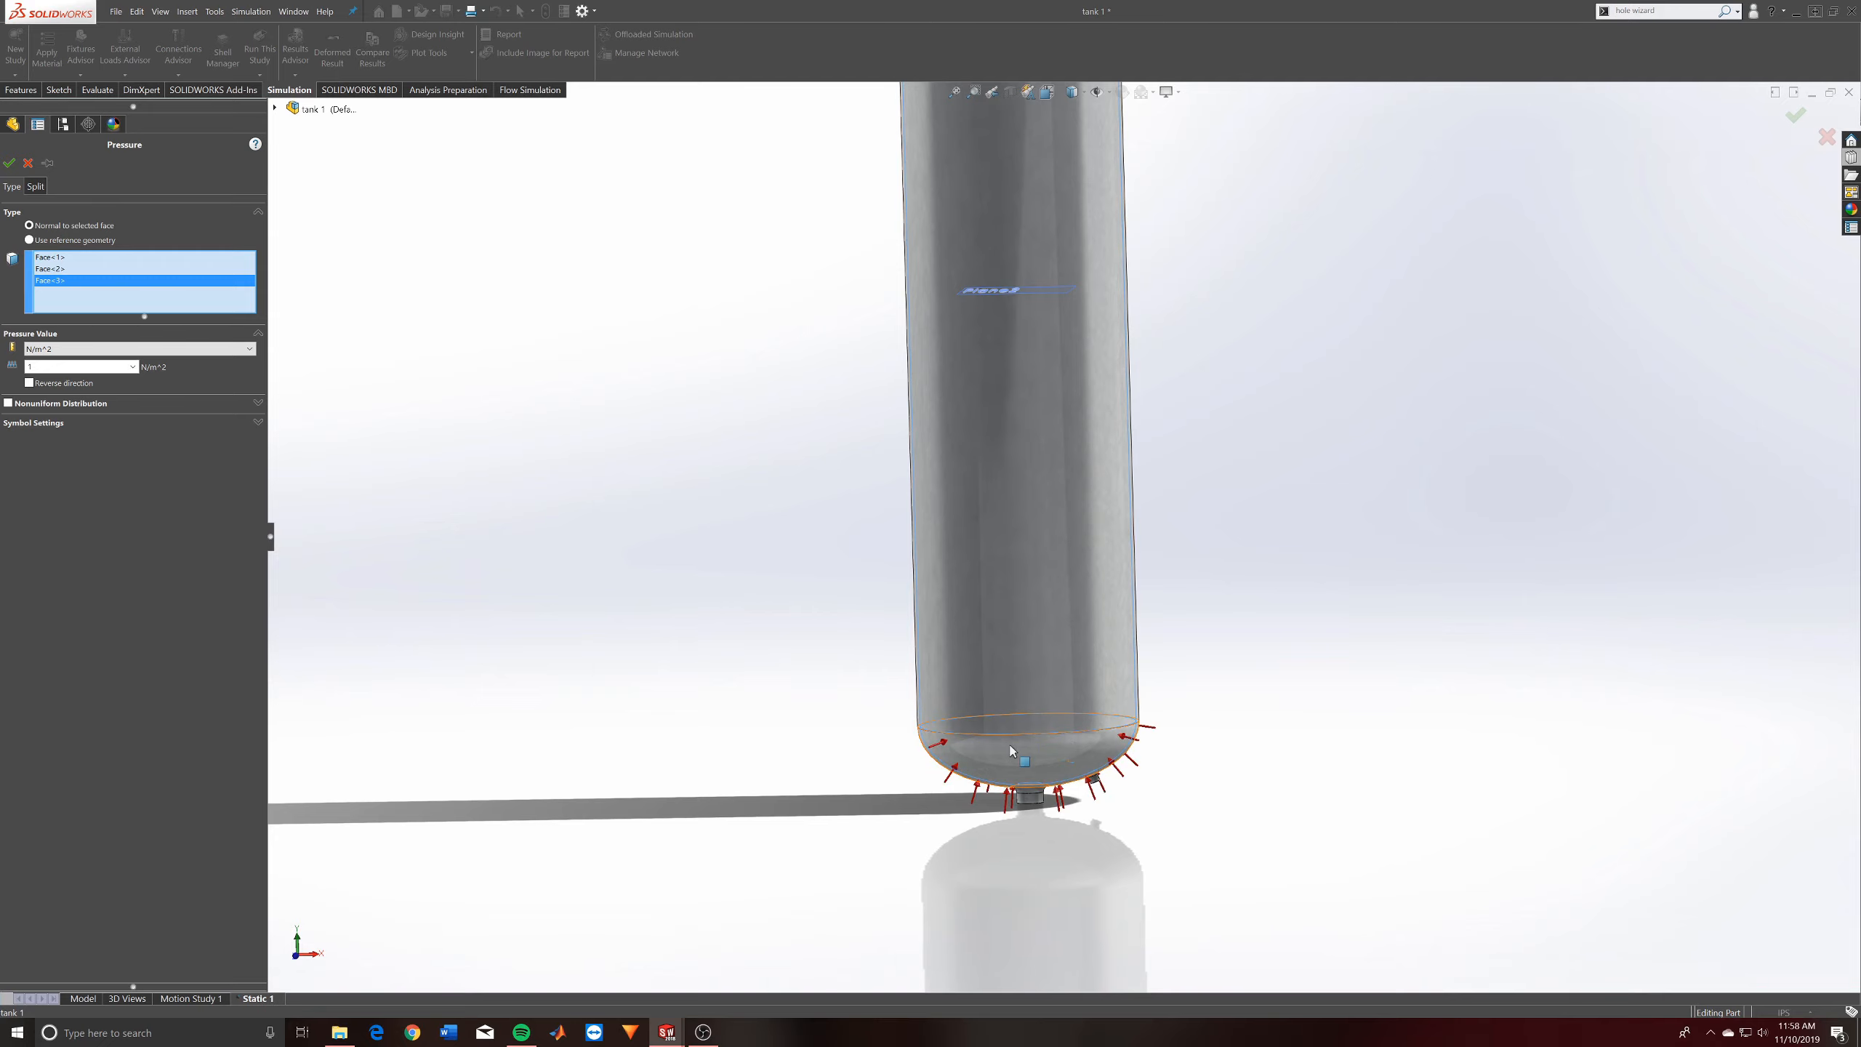
Set the pressure to 2 N/mm^2 (MPa) and accept the load
left_click(68, 349)
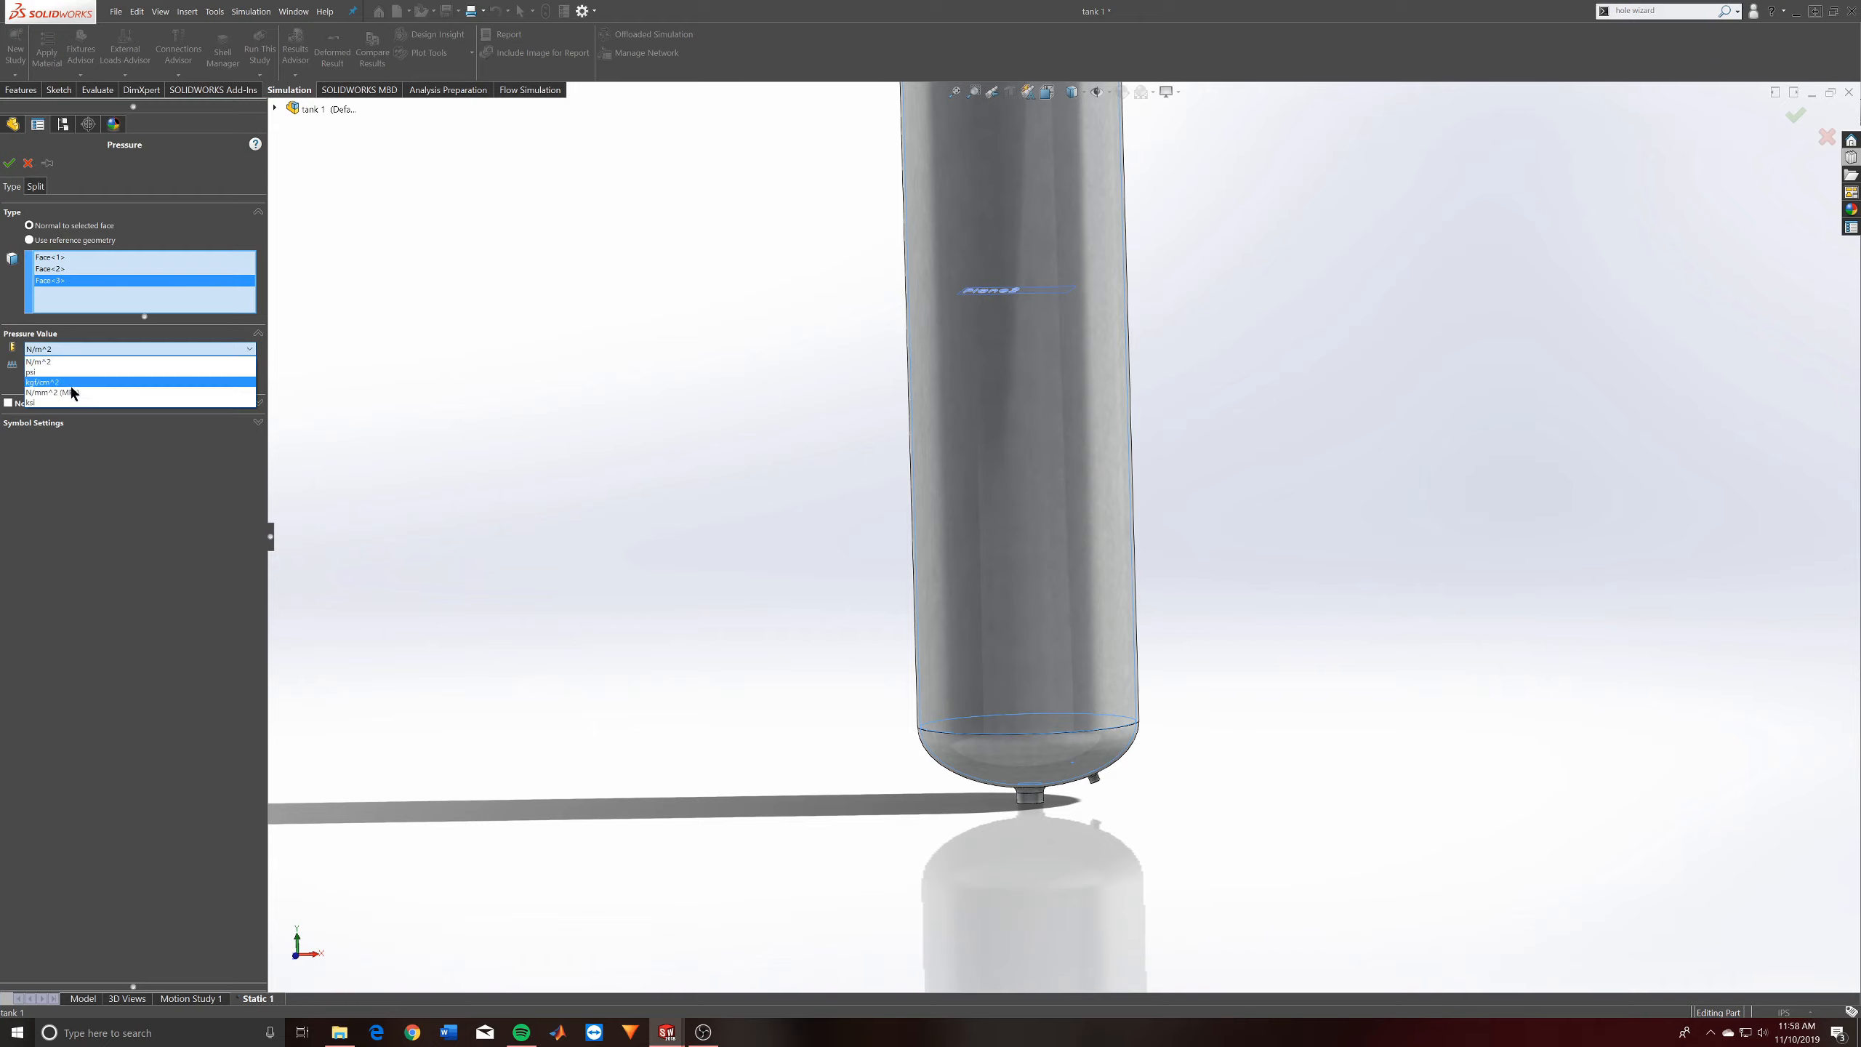
left_click(53, 392)
double_click(72, 366)
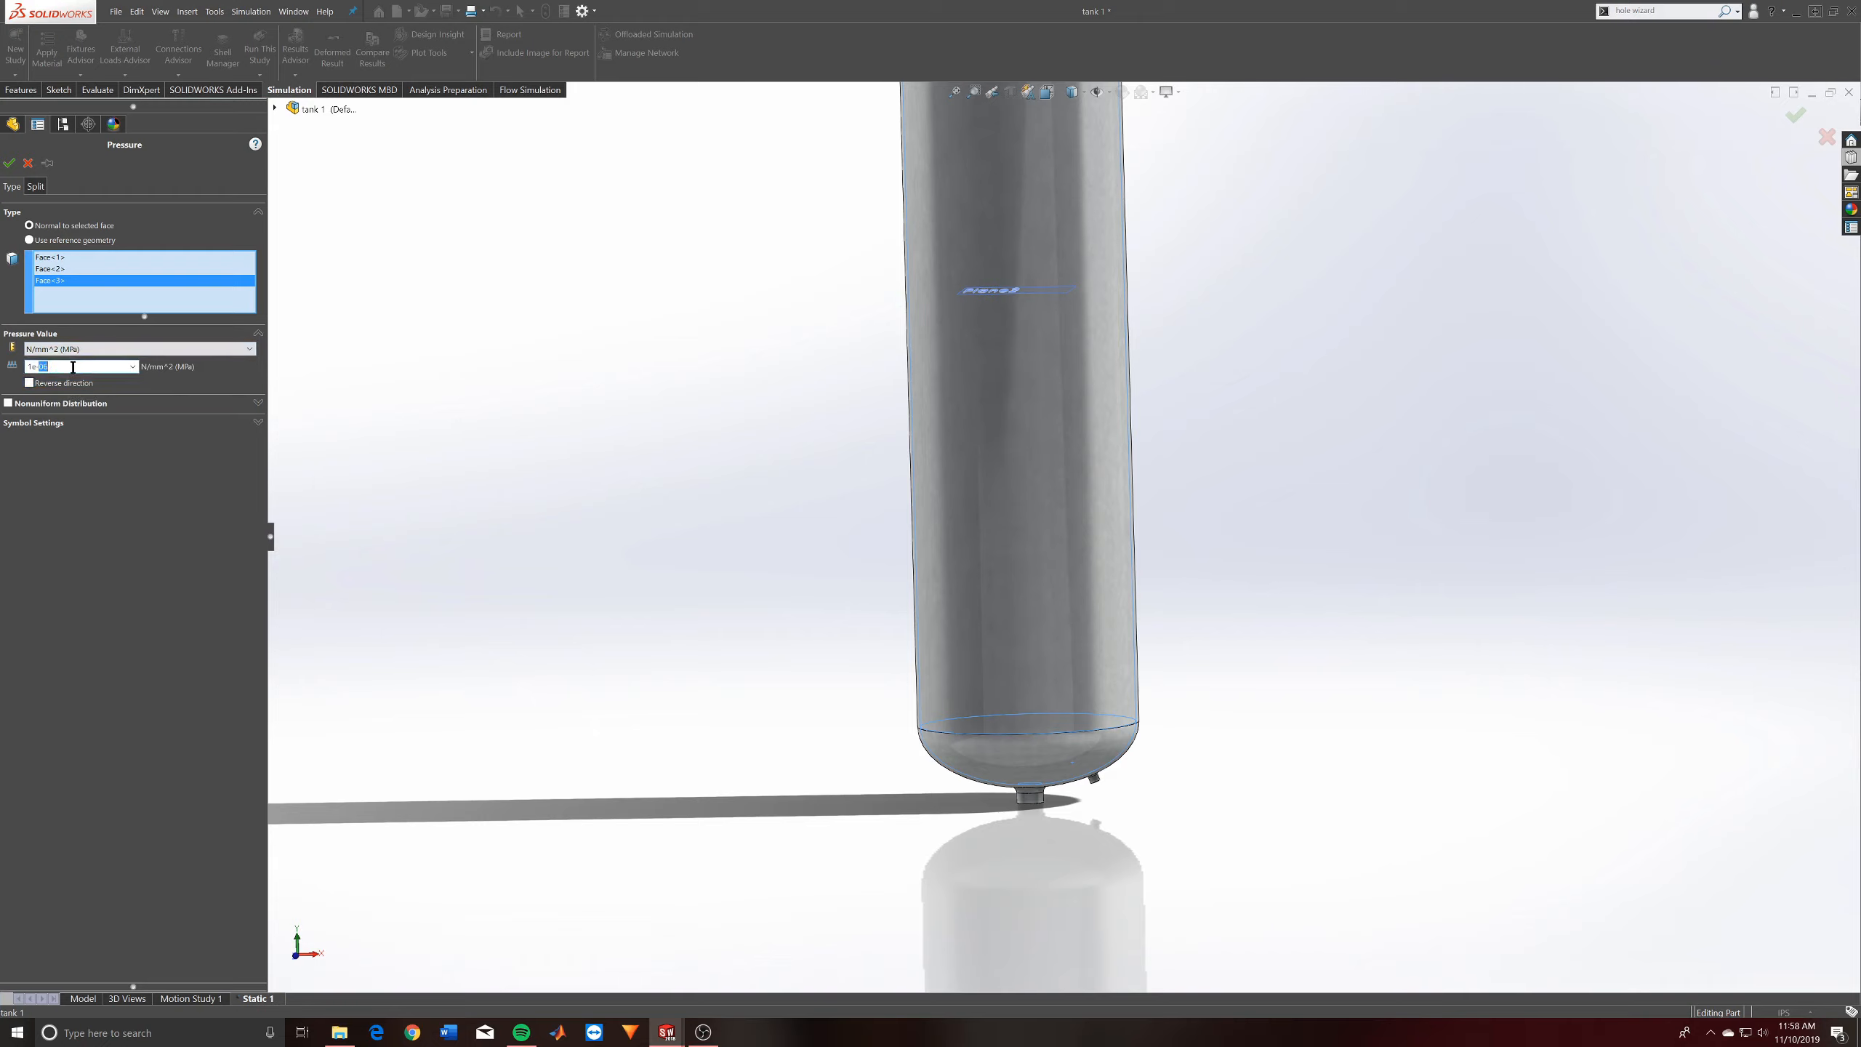
left_click_drag(72, 367, 3, 369)
type("2")
left_click(9, 162)
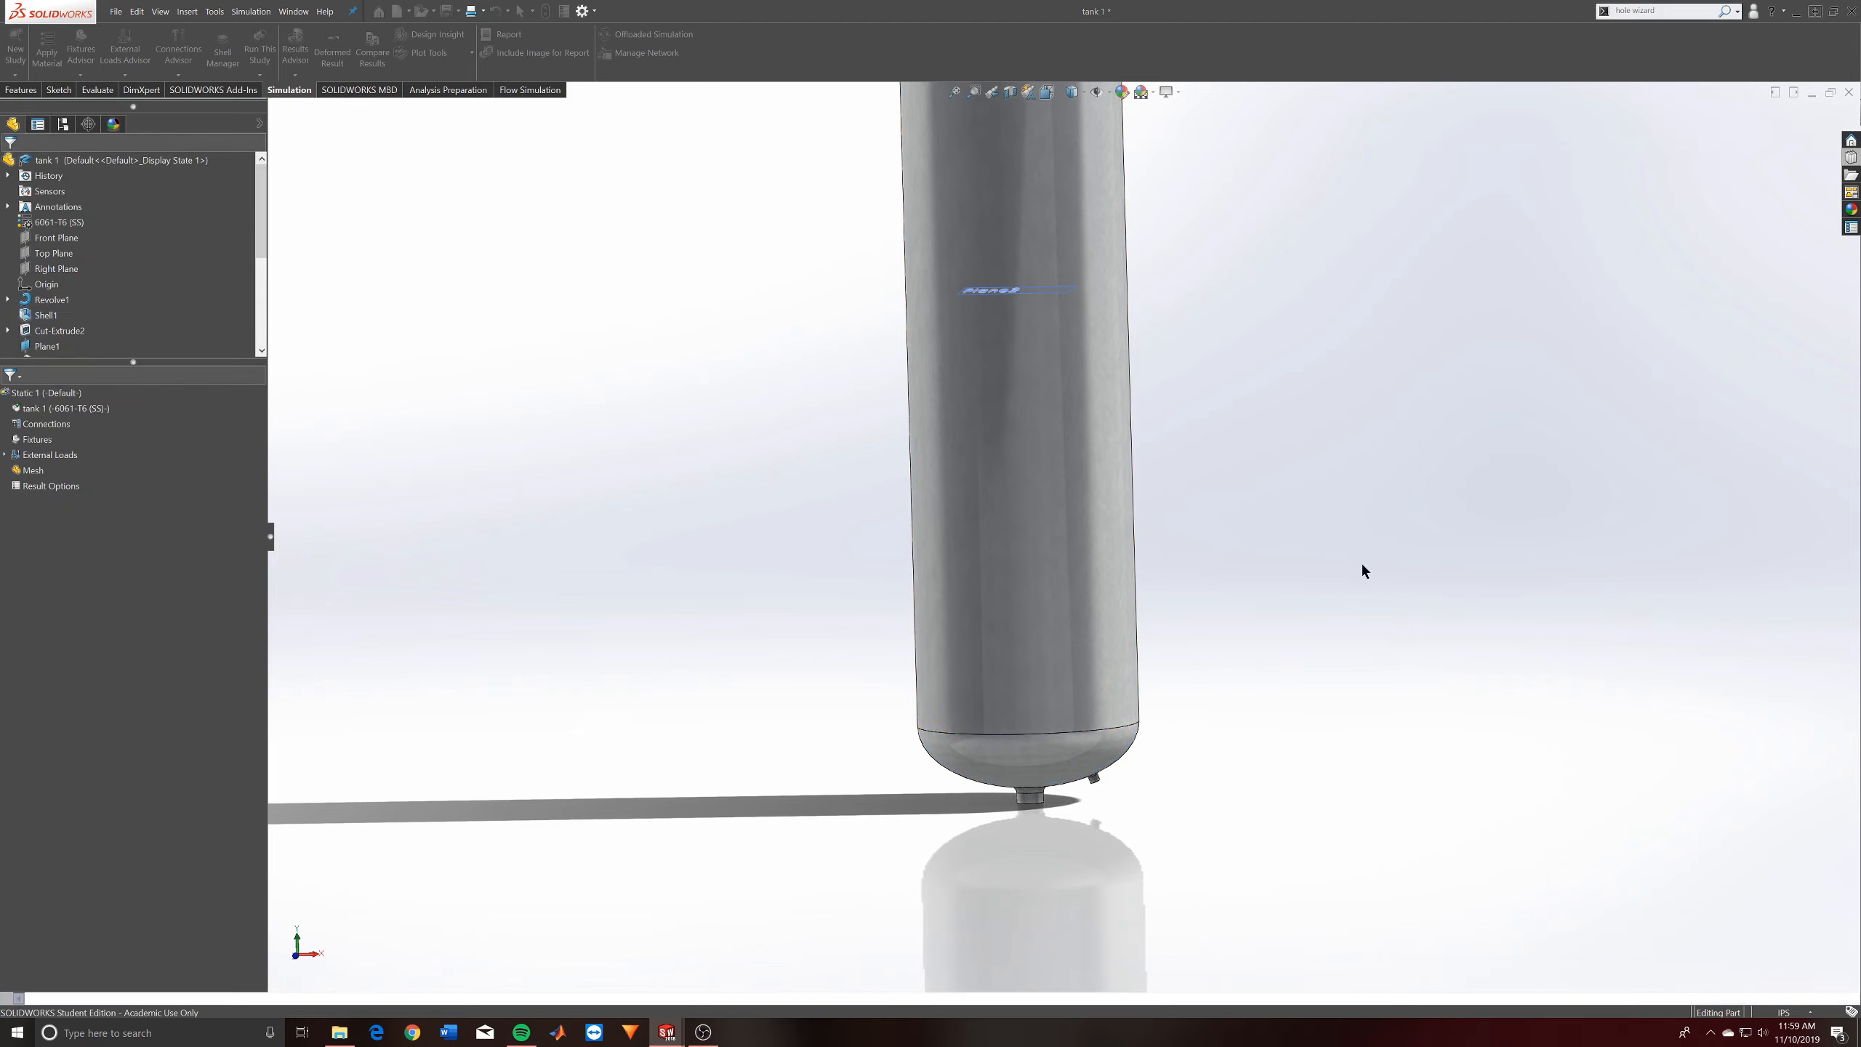
Show the whole tank as an unshaded line drawing and select the pressure load under the expanded external loads
scroll(1167, 536, "up", 3)
scroll(1088, 285, "up", 2)
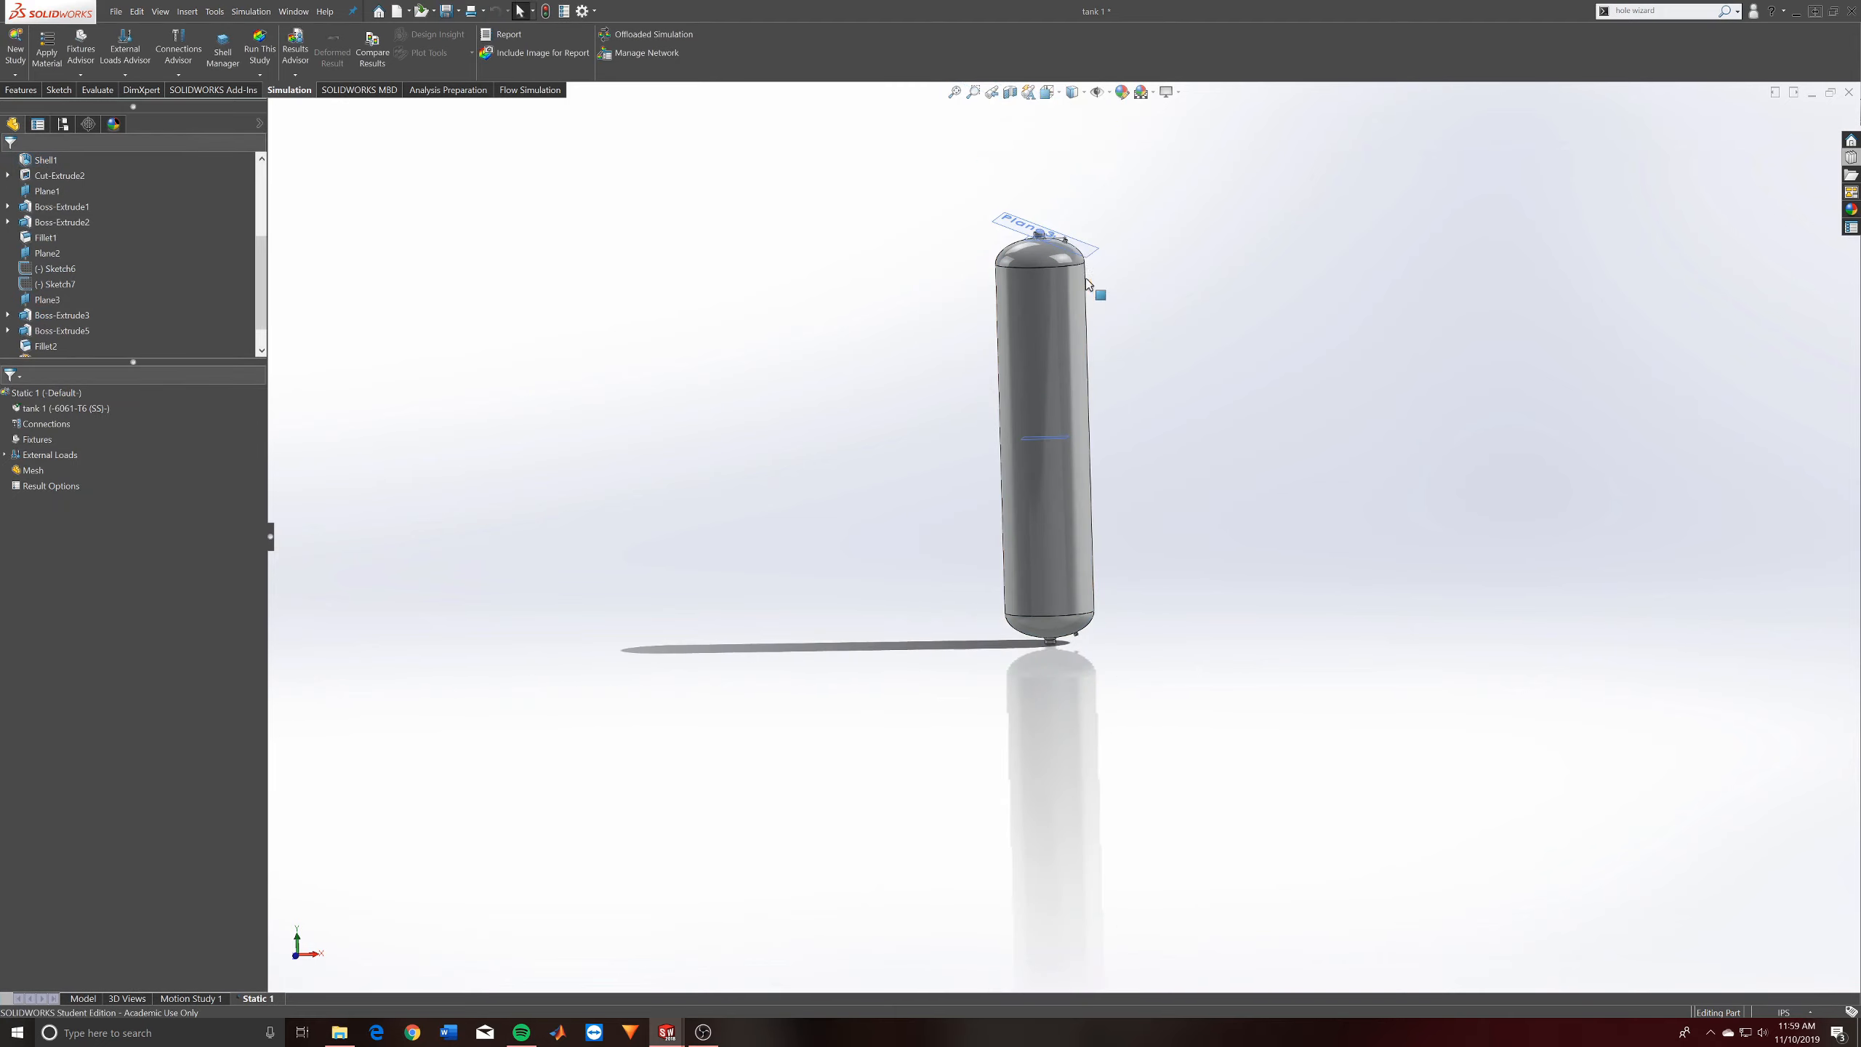
left_click(1077, 92)
left_click(1074, 163)
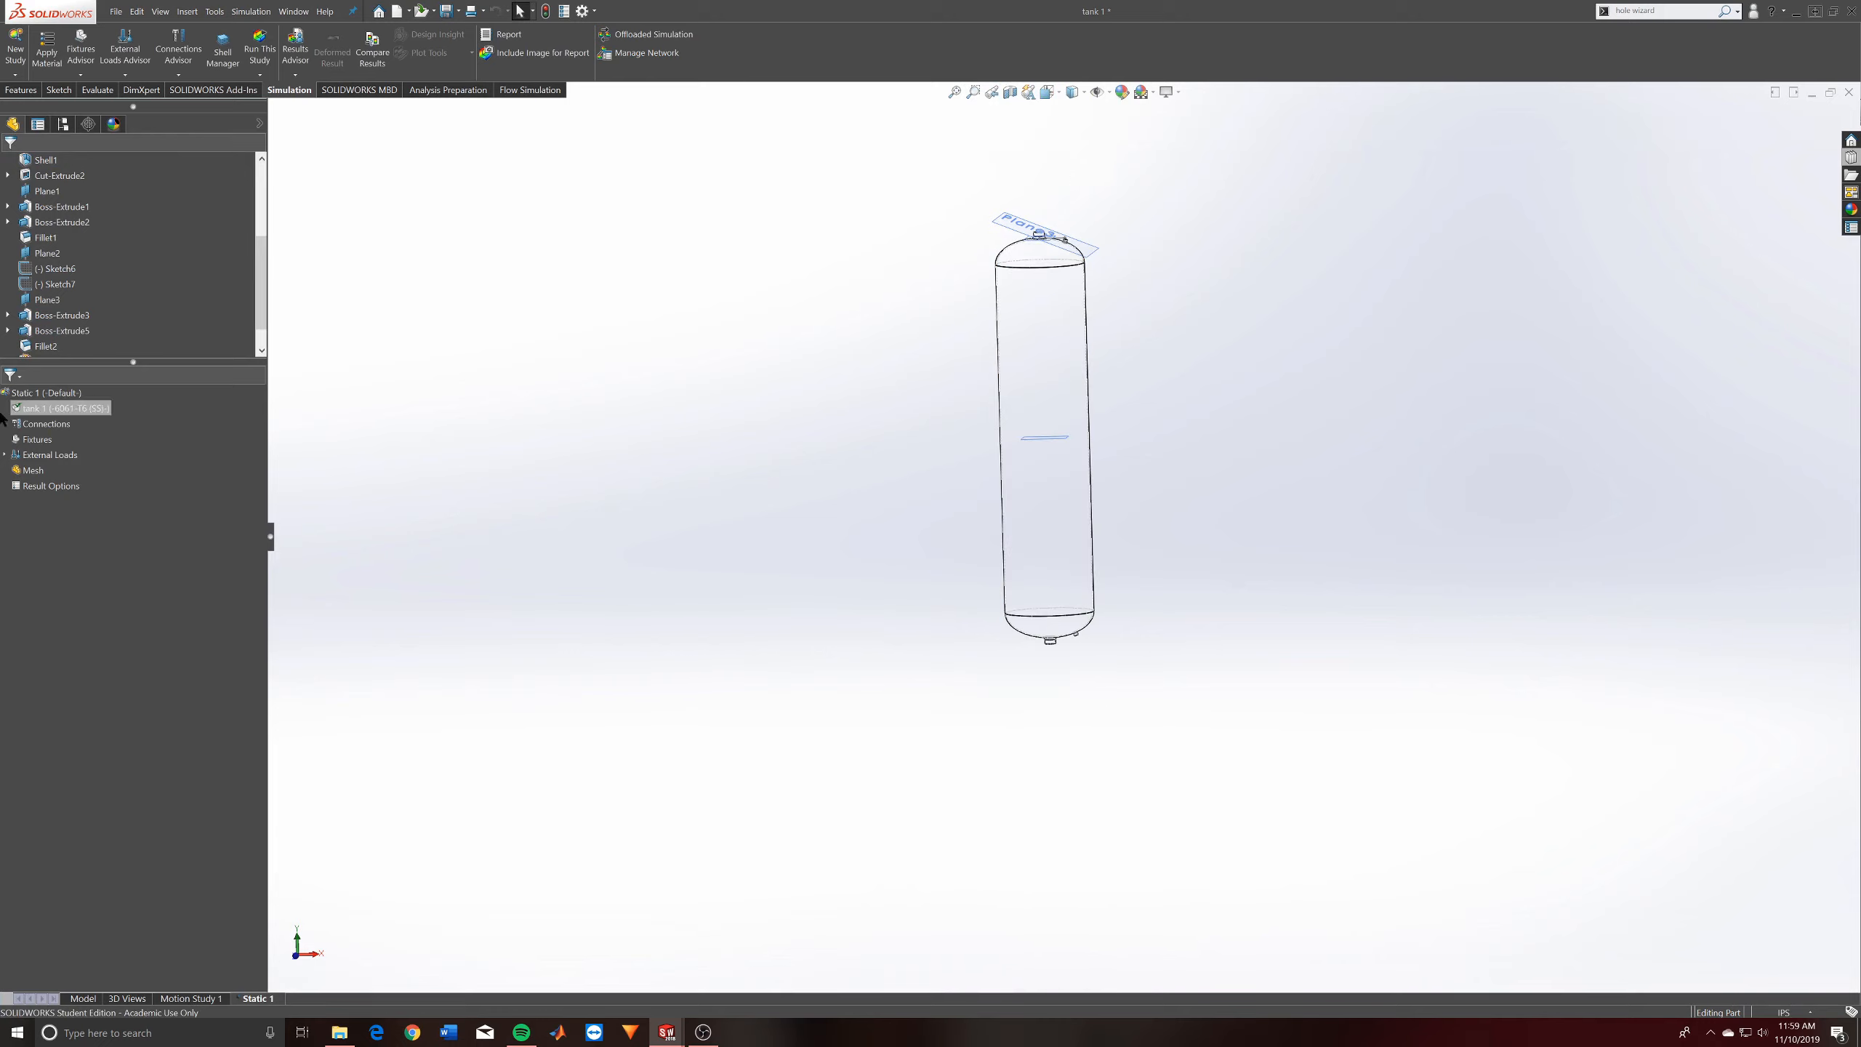
left_click(45, 455)
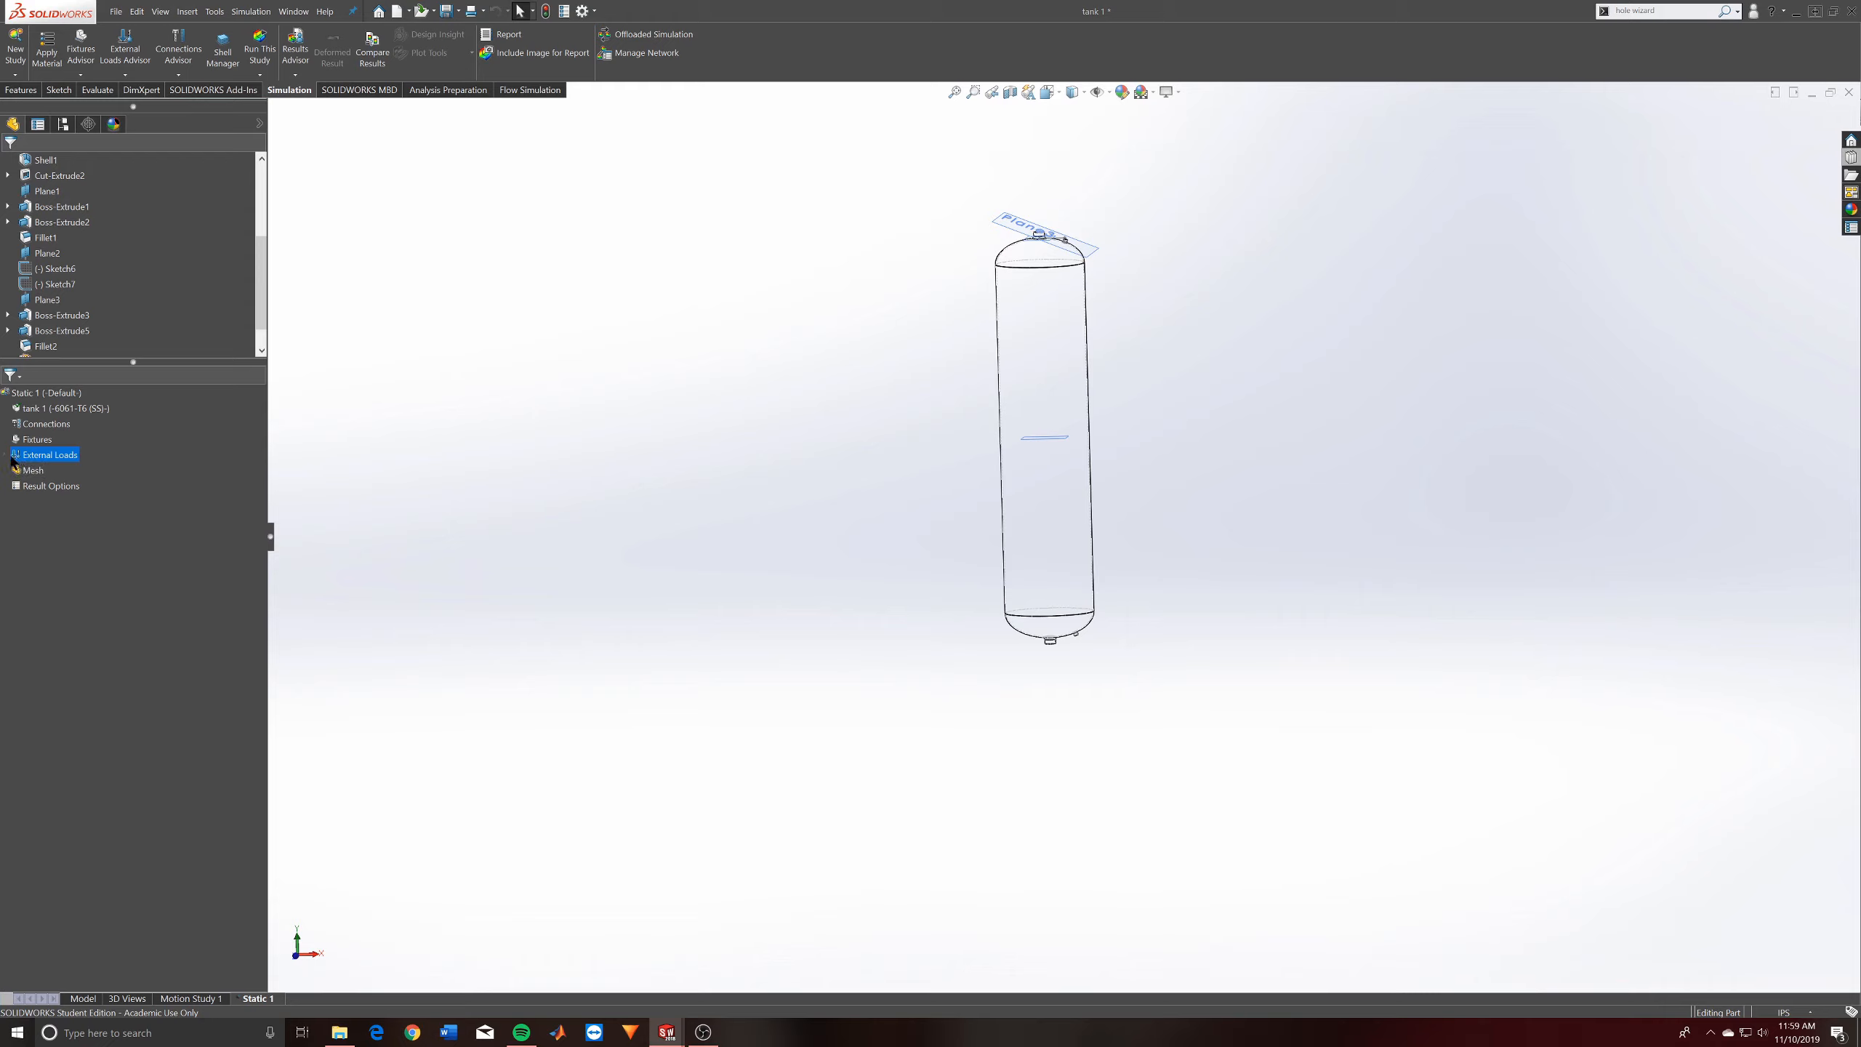
left_click(4, 454)
left_click(39, 466)
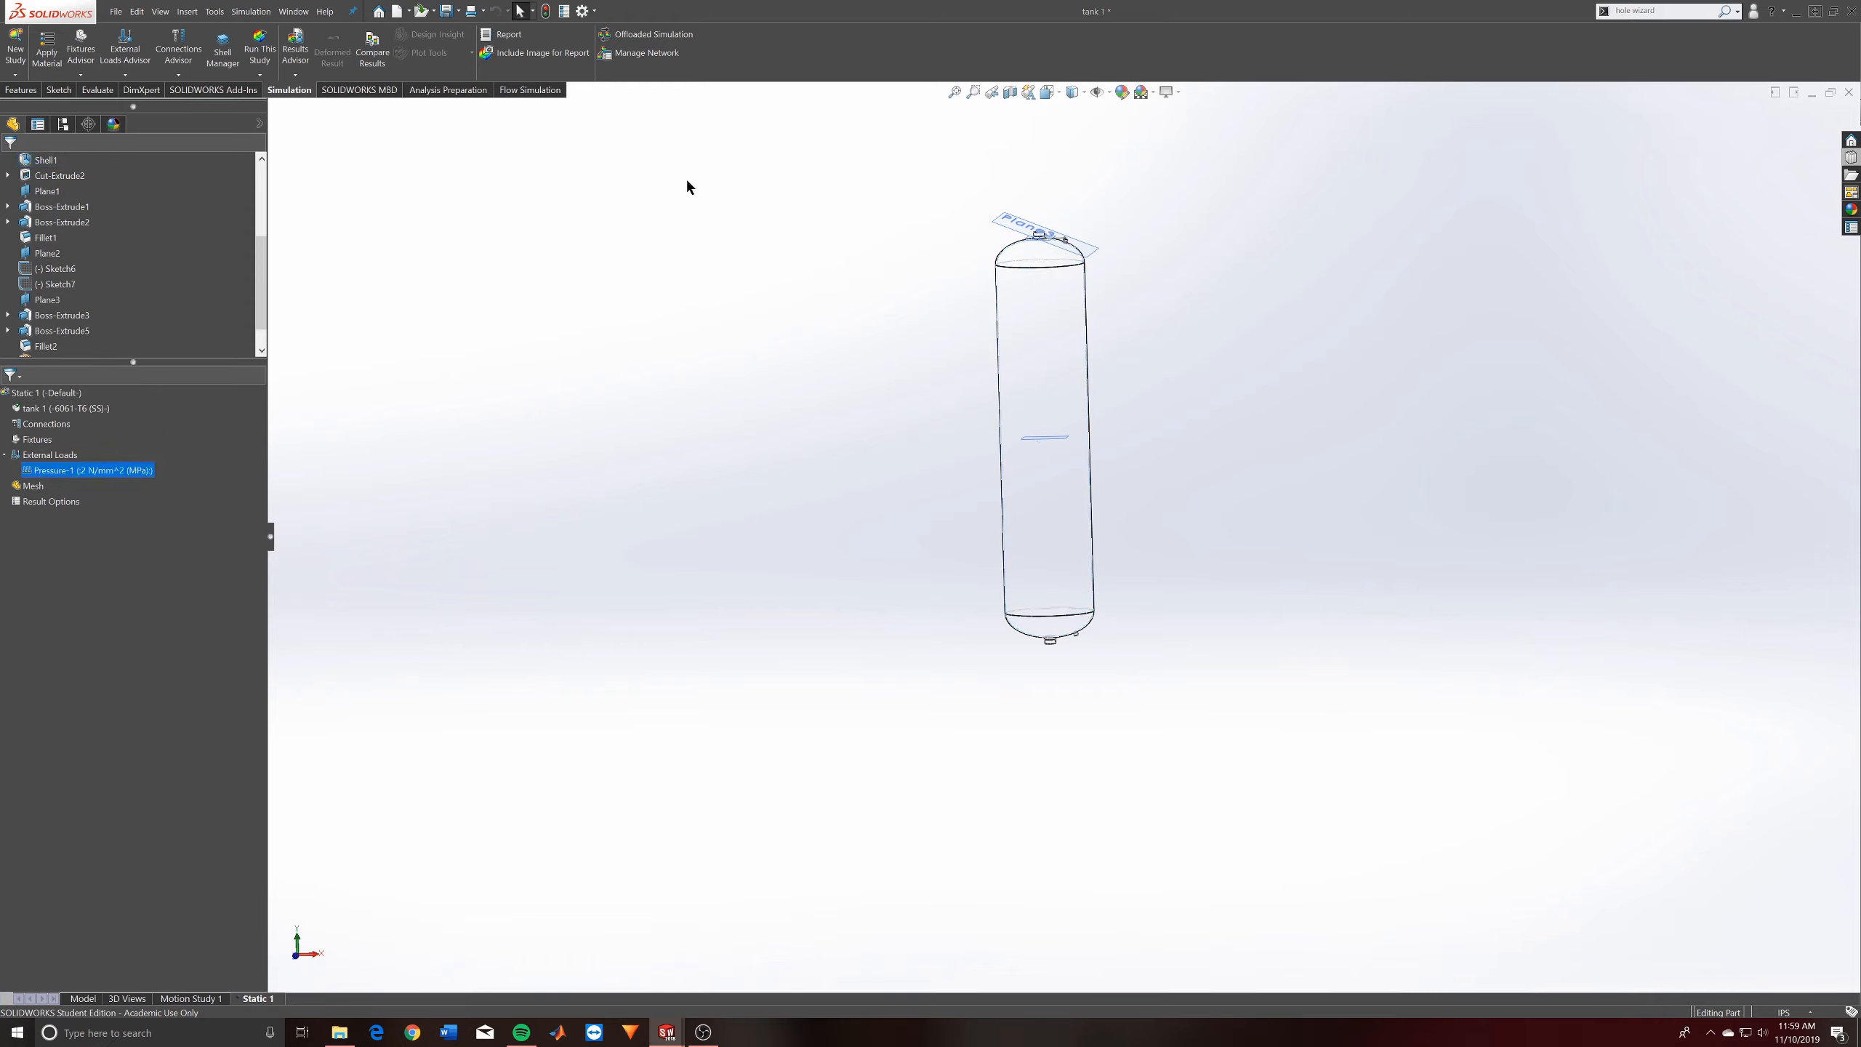
Section the tank along the Front Plane and return the display to shaded so the interior pressure arrows can be viewed
left_click(1077, 96)
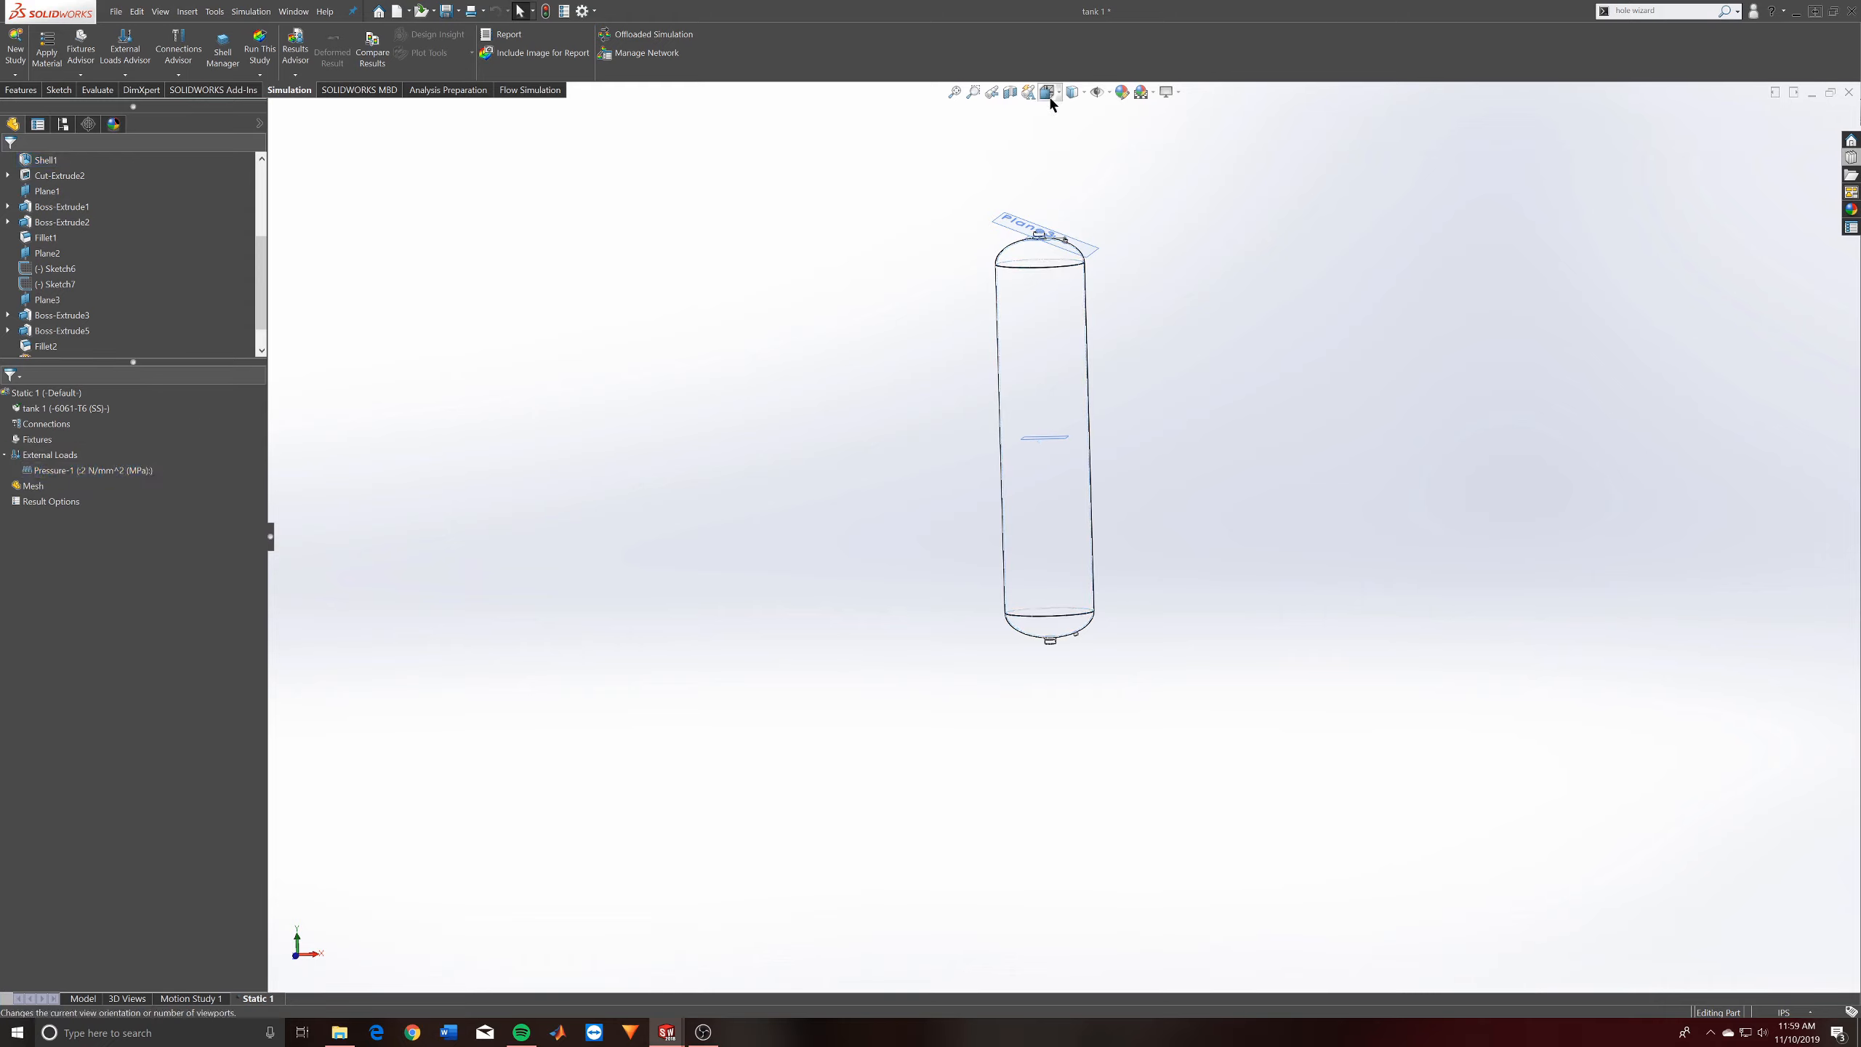
left_click(1010, 93)
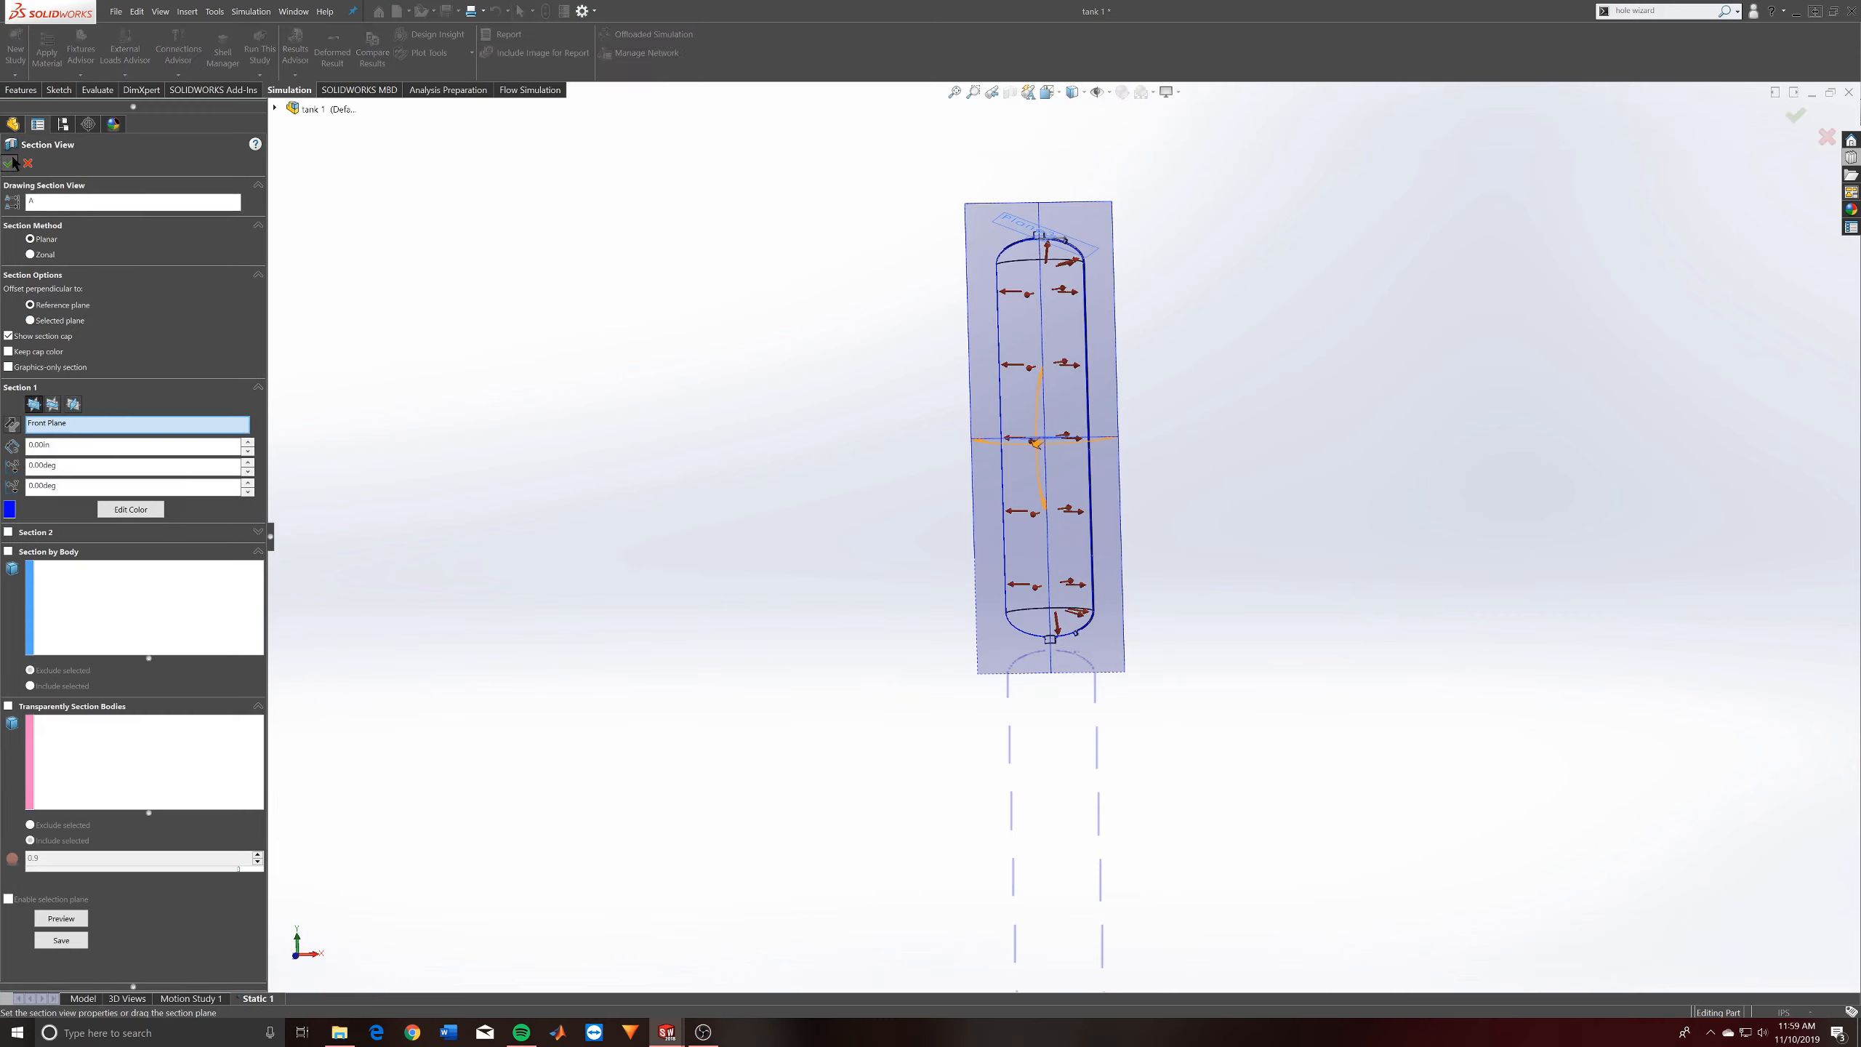
left_click(9, 163)
left_click(1074, 111)
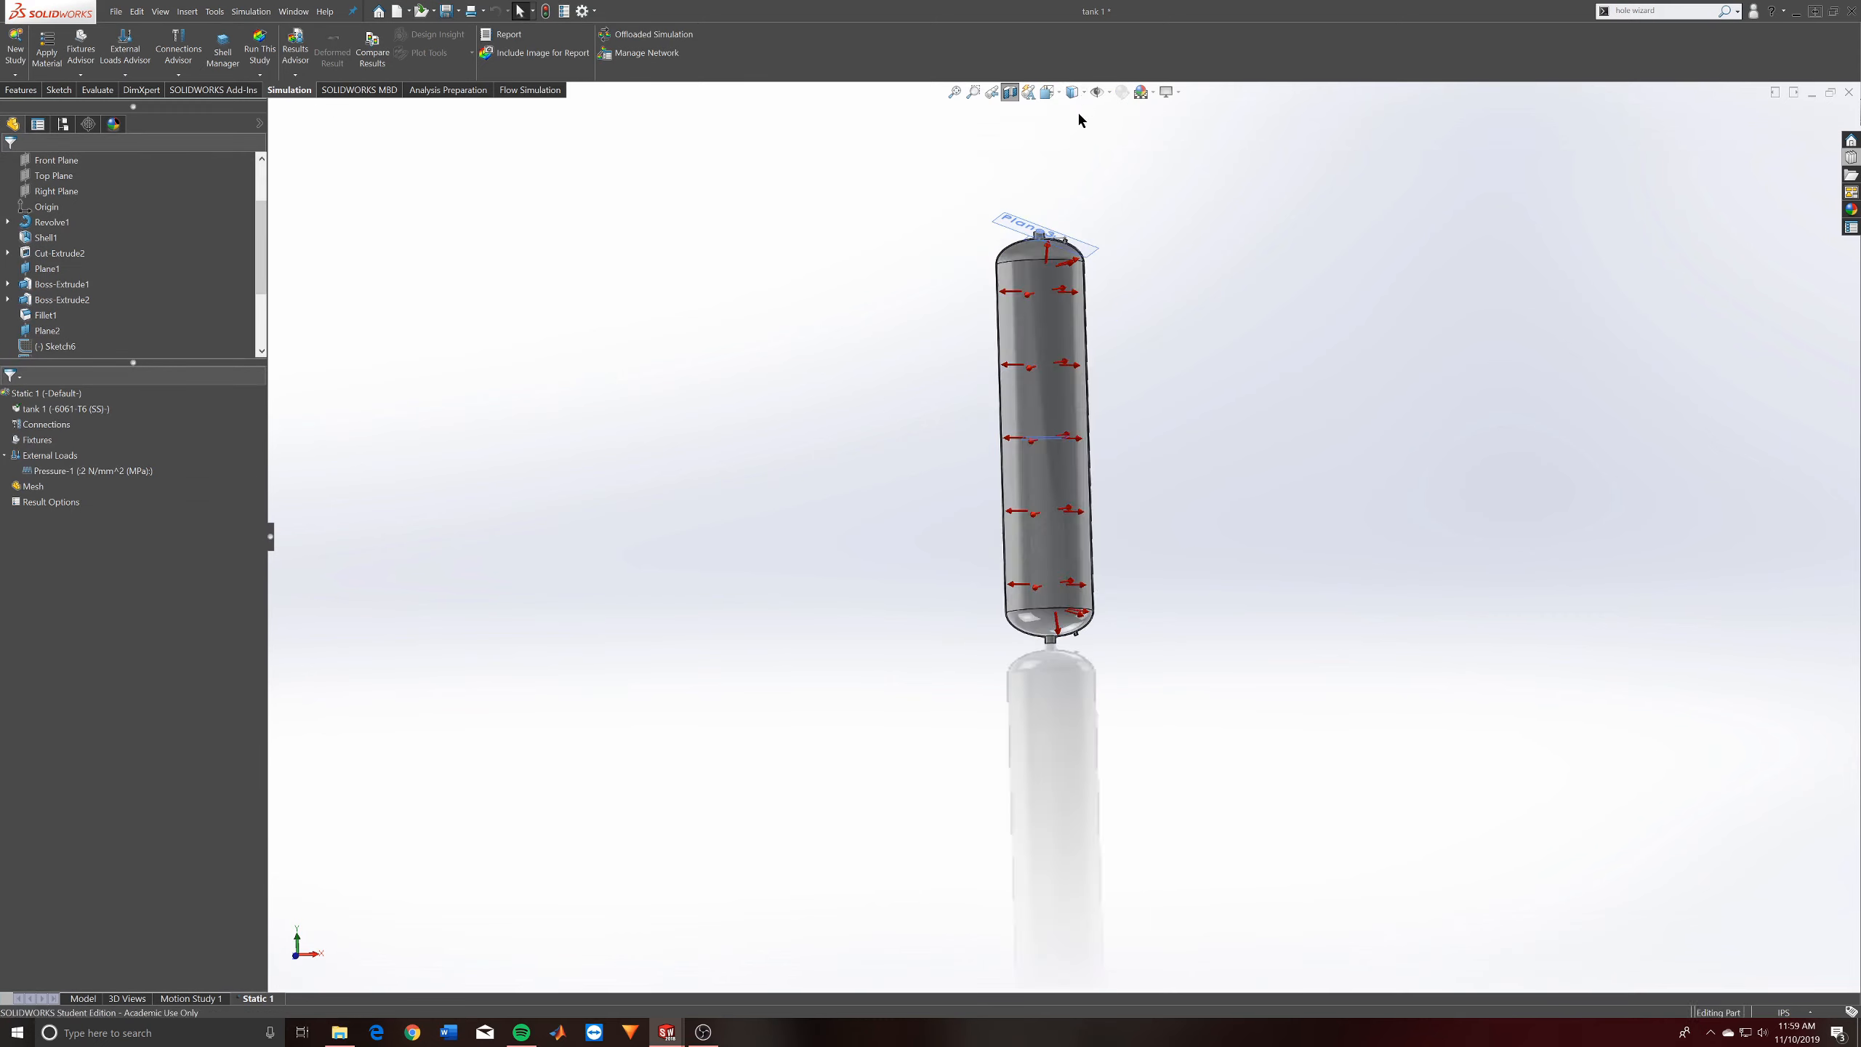
Examine the pressure arrows along the sectioned tank's inner wall and inside both domes
mouse_move(1147, 294)
middle_mouse_down()
mouse_move(1101, 342)
mouse_move(1043, 298)
middle_mouse_up()
scroll(1040, 298, "down", 8)
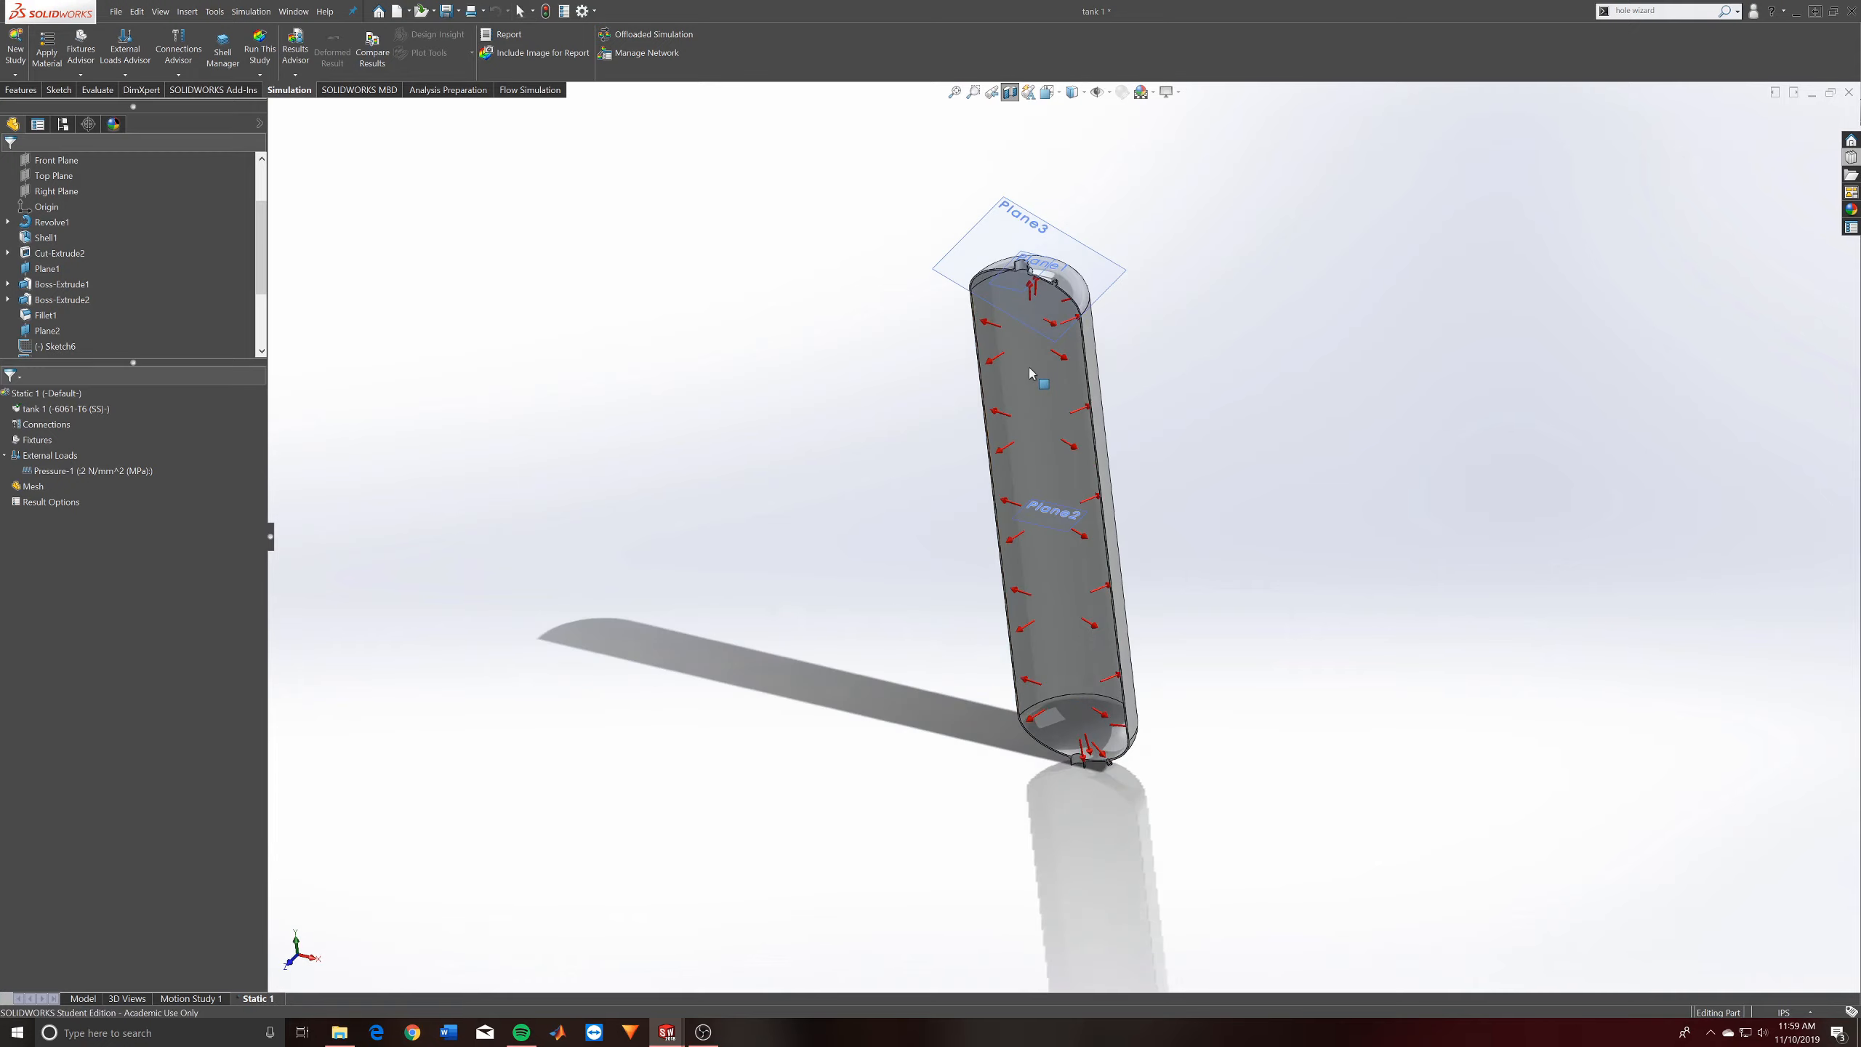
scroll(1035, 290, "up", 2)
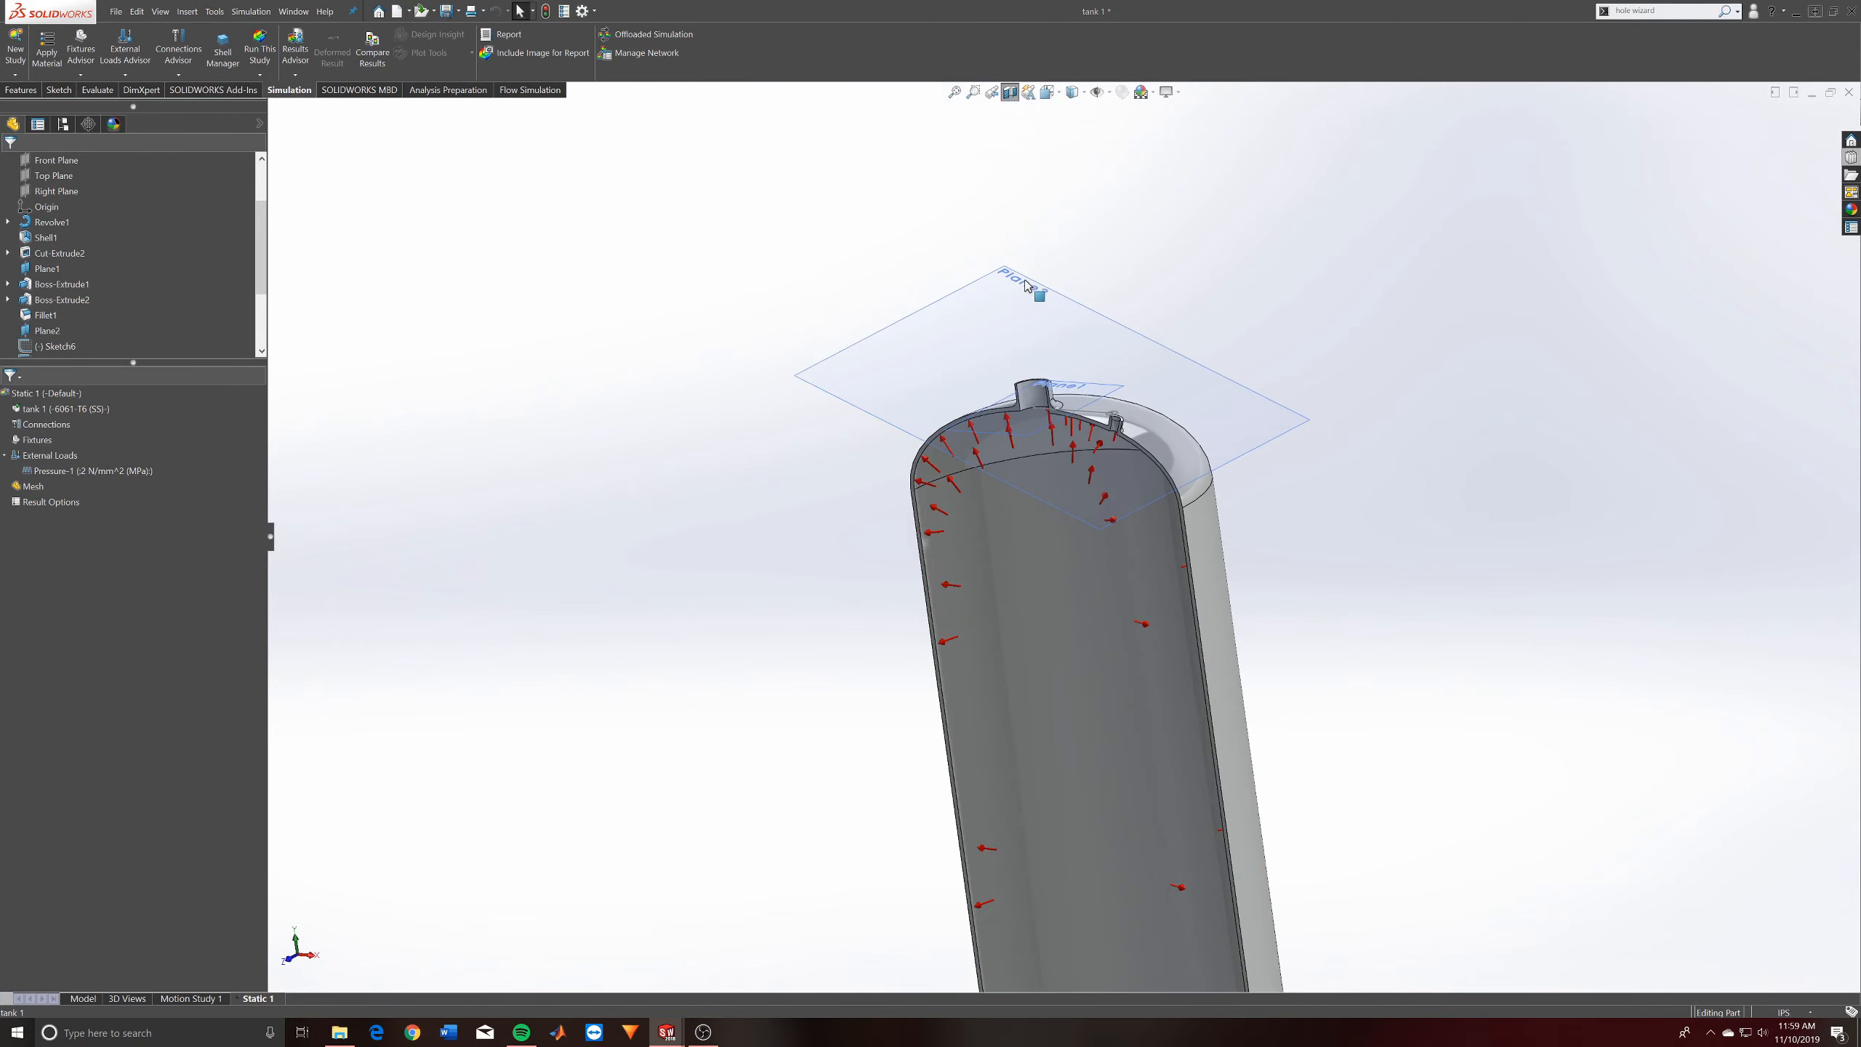
scroll(1011, 470, "down", 4)
middle_click_drag(1012, 469, 1199, 306)
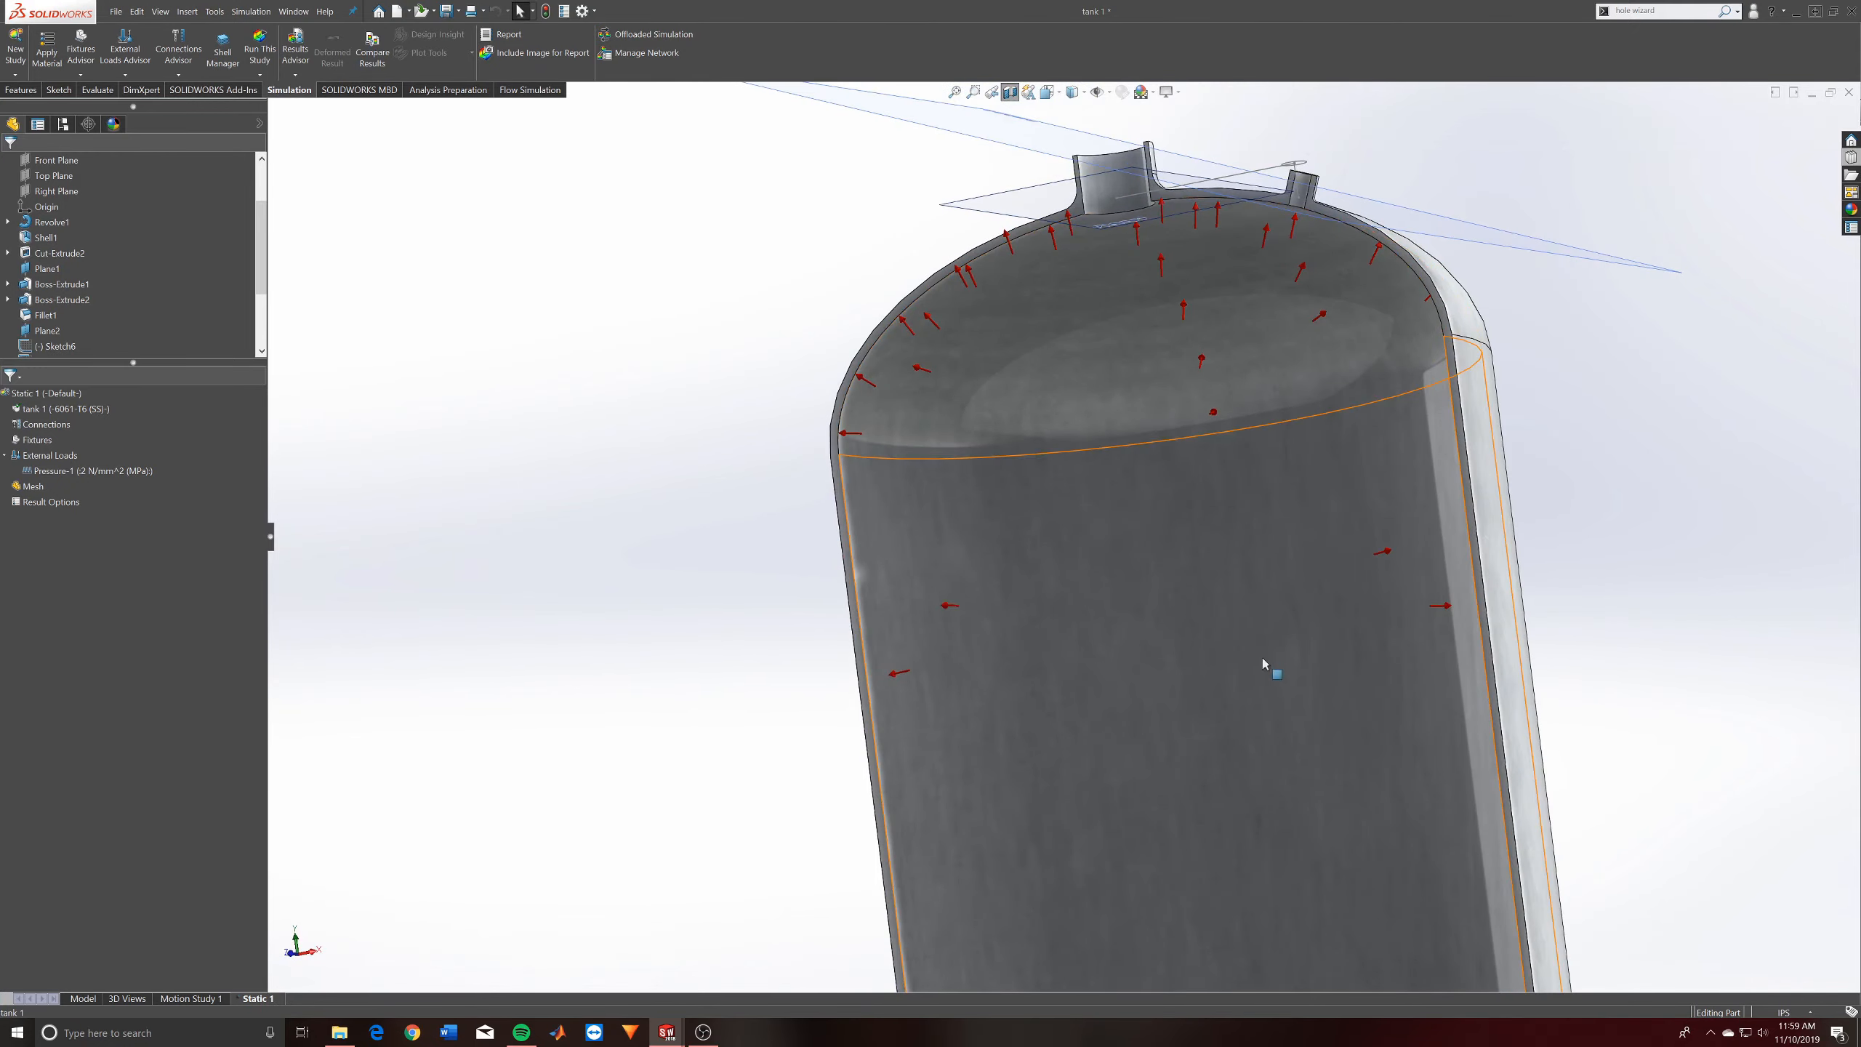
scroll(1262, 658, "up", 10)
scroll(1155, 807, "down", 5)
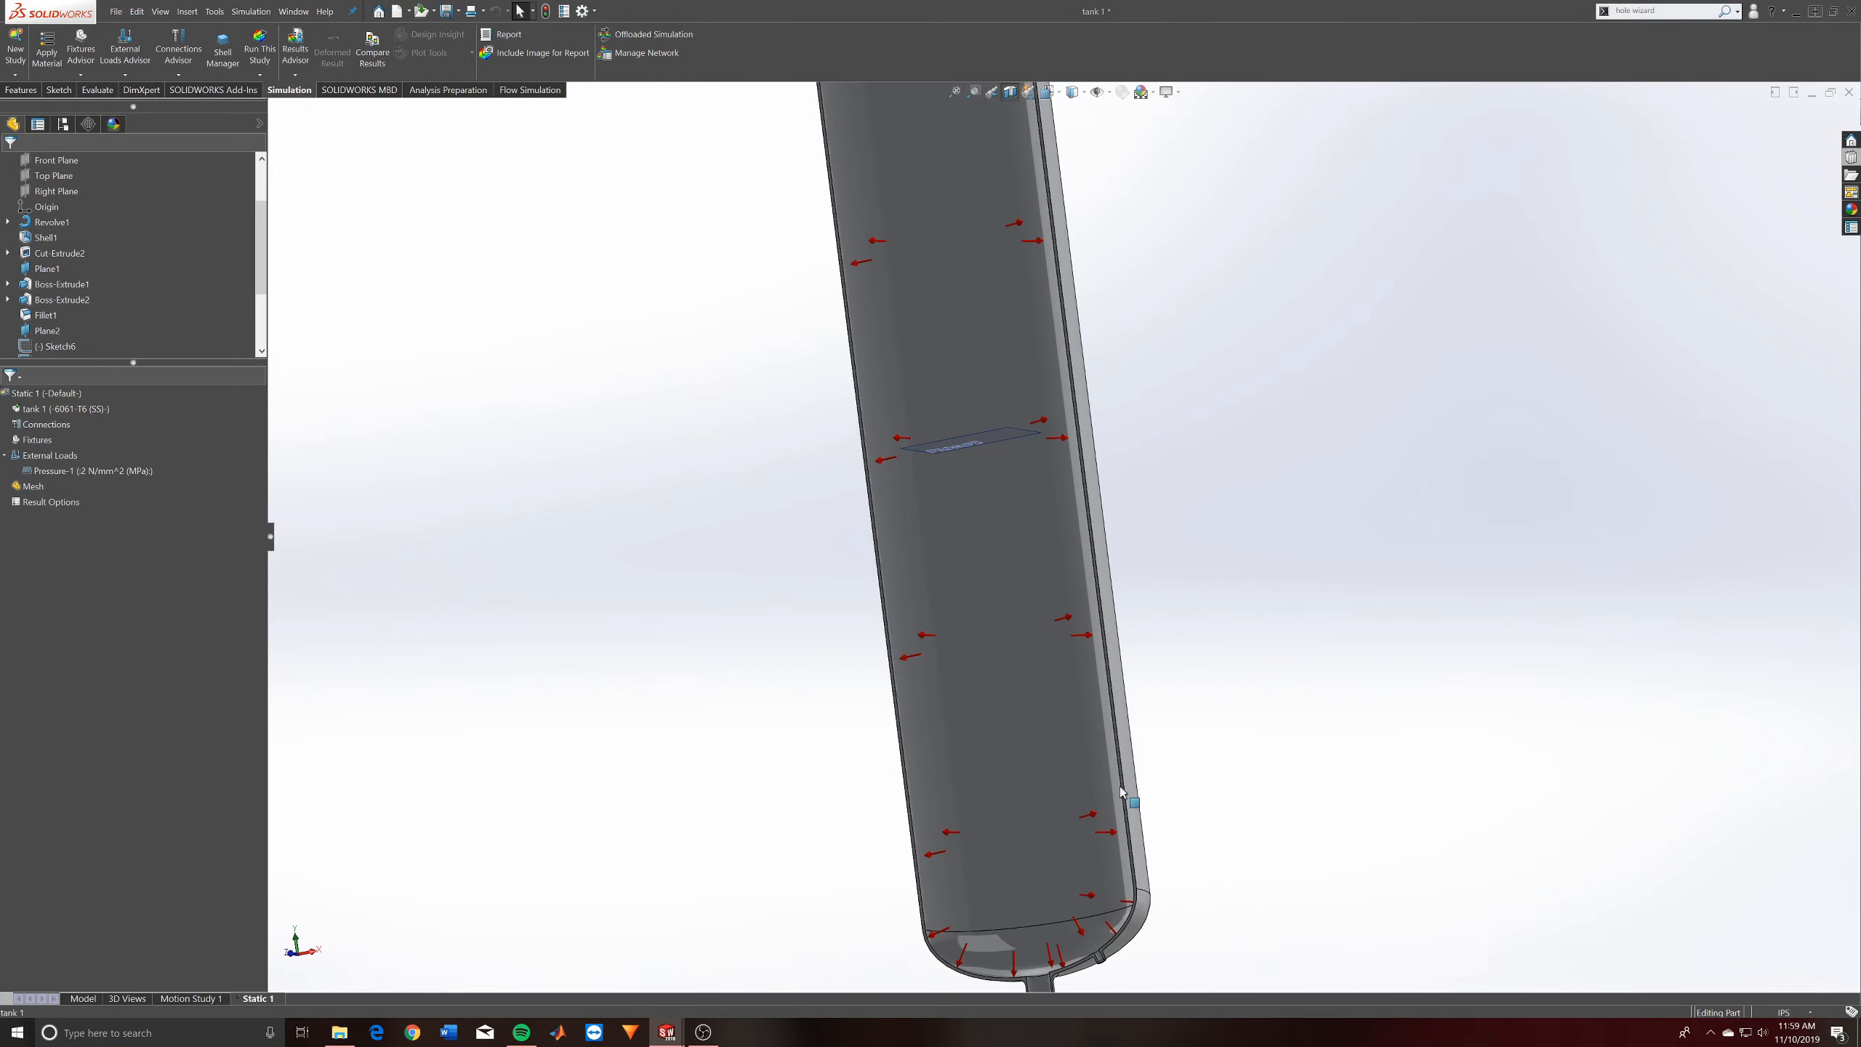
scroll(1176, 831, "up", 6)
scroll(1008, 303, "down", 5)
scroll(1026, 221, "down", 5)
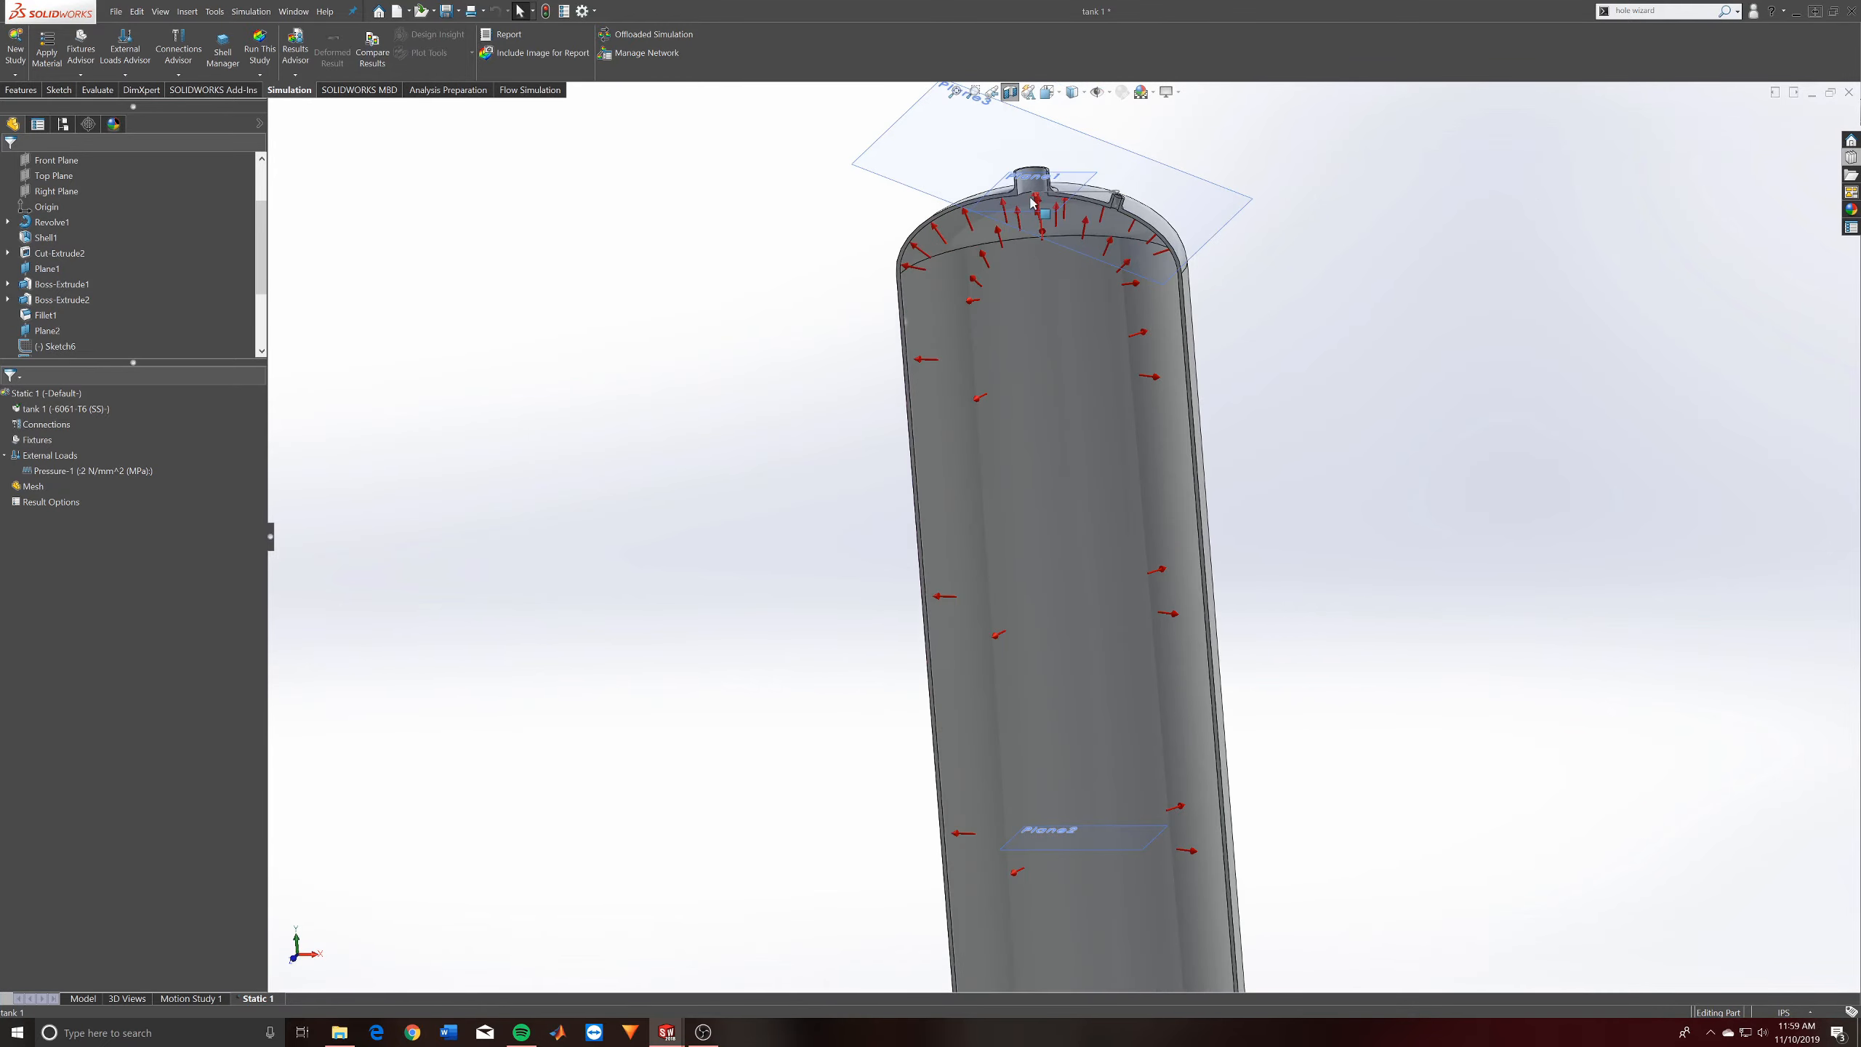
Examine the upper dome's interior around the central neck and the small angled port for pressure coverage
middle_click_drag(1038, 288, 1048, 179)
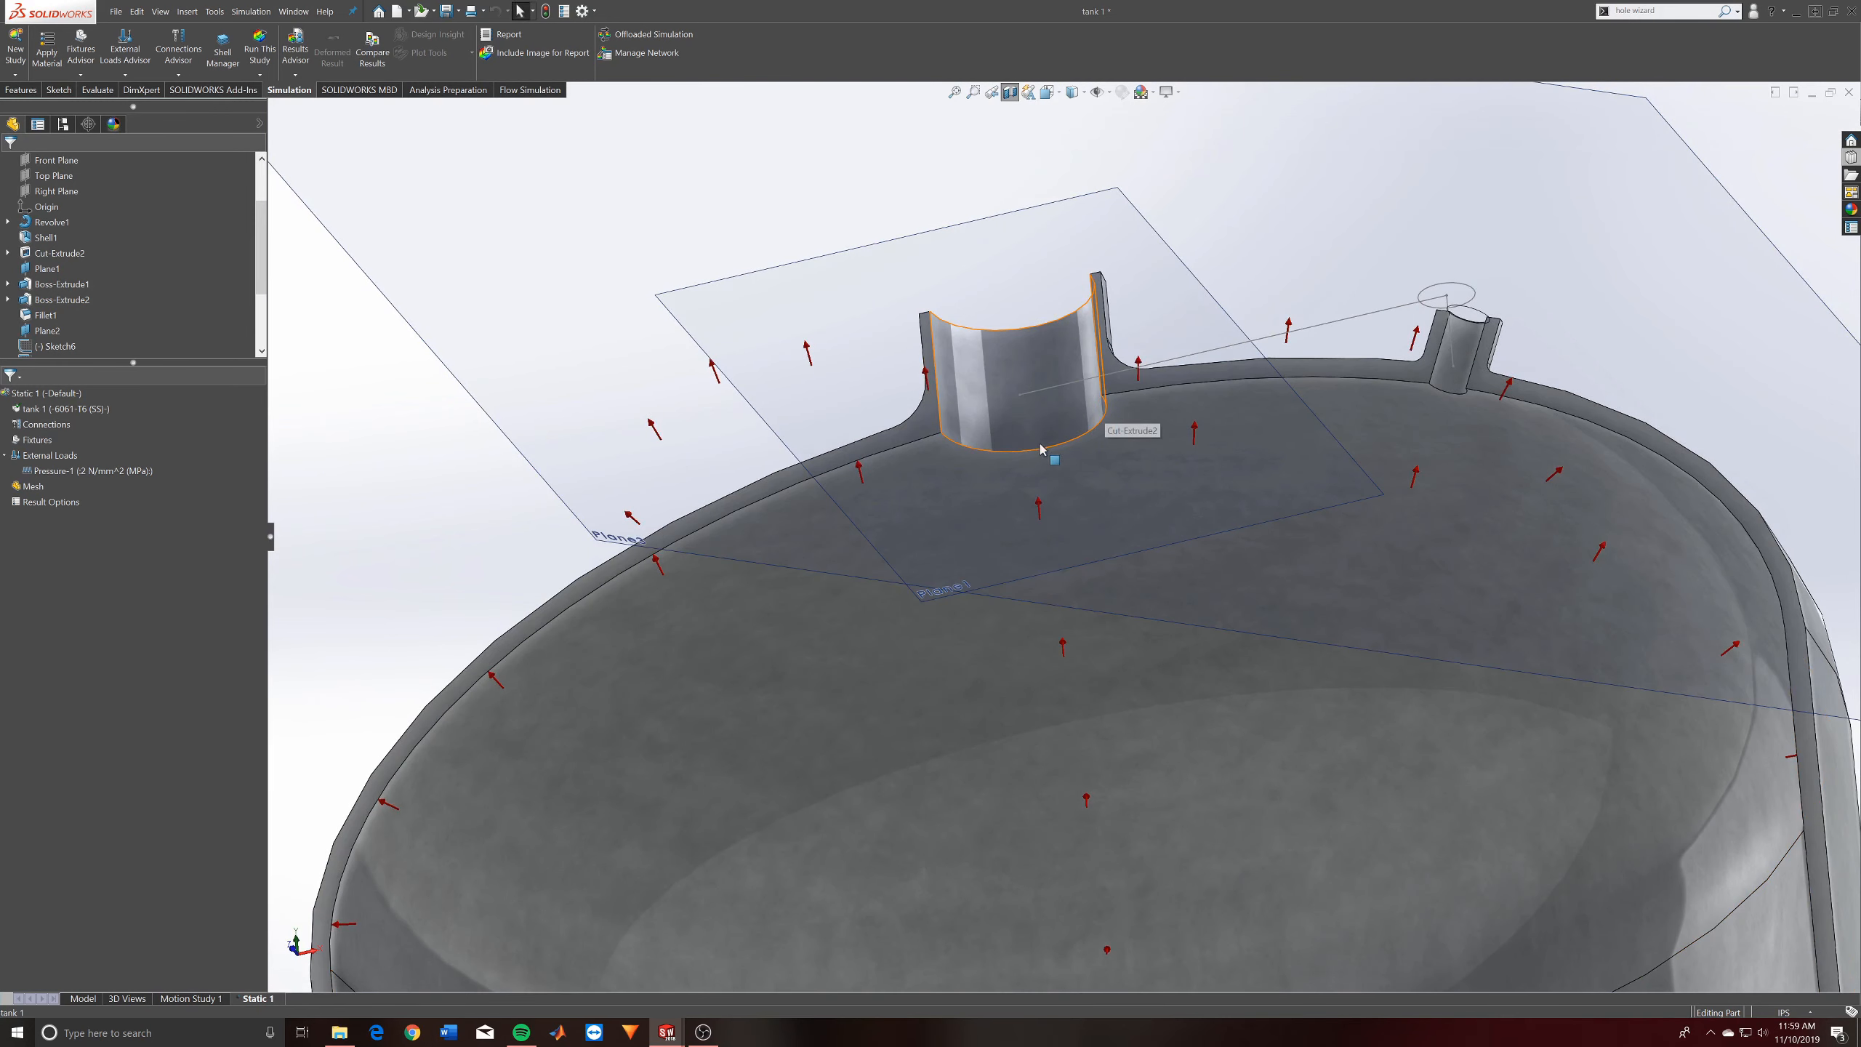
scroll(1004, 461, "up", 2)
scroll(1007, 464, "up", 6)
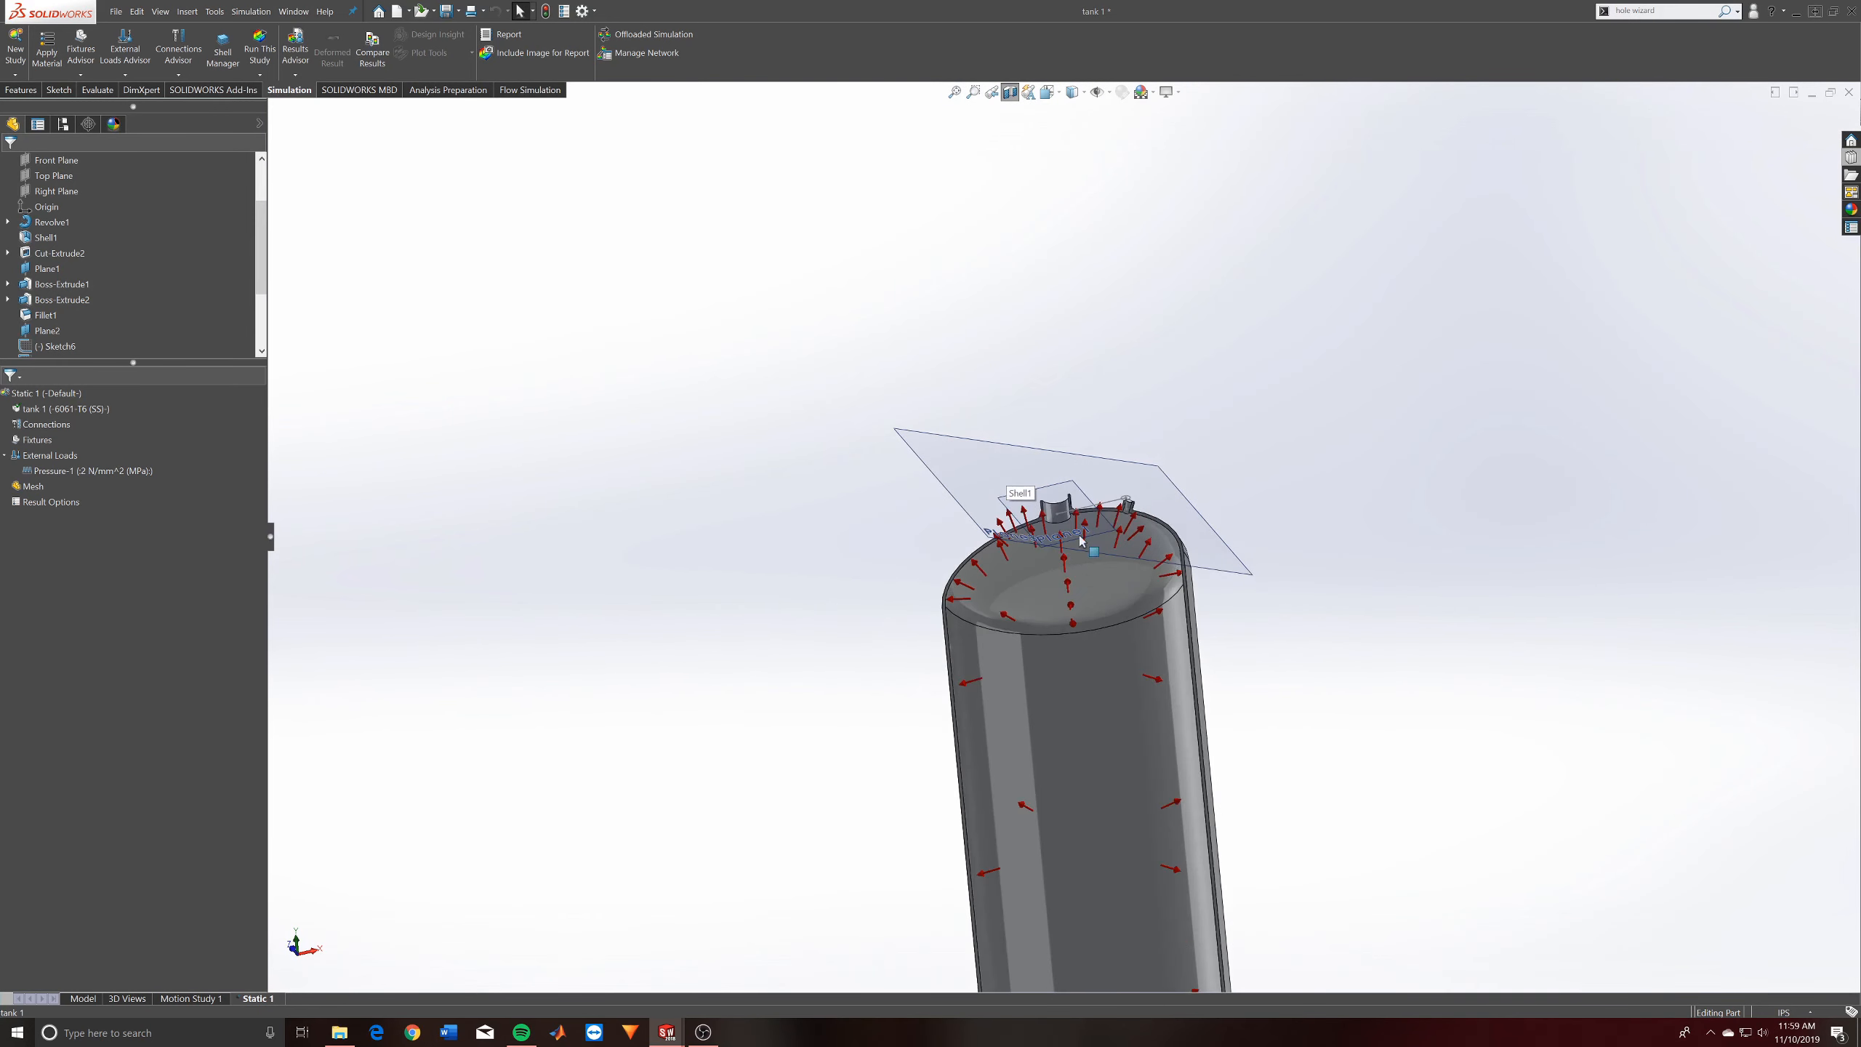
middle_click_drag(1159, 623, 1173, 682)
scroll(1176, 707, "up", 4)
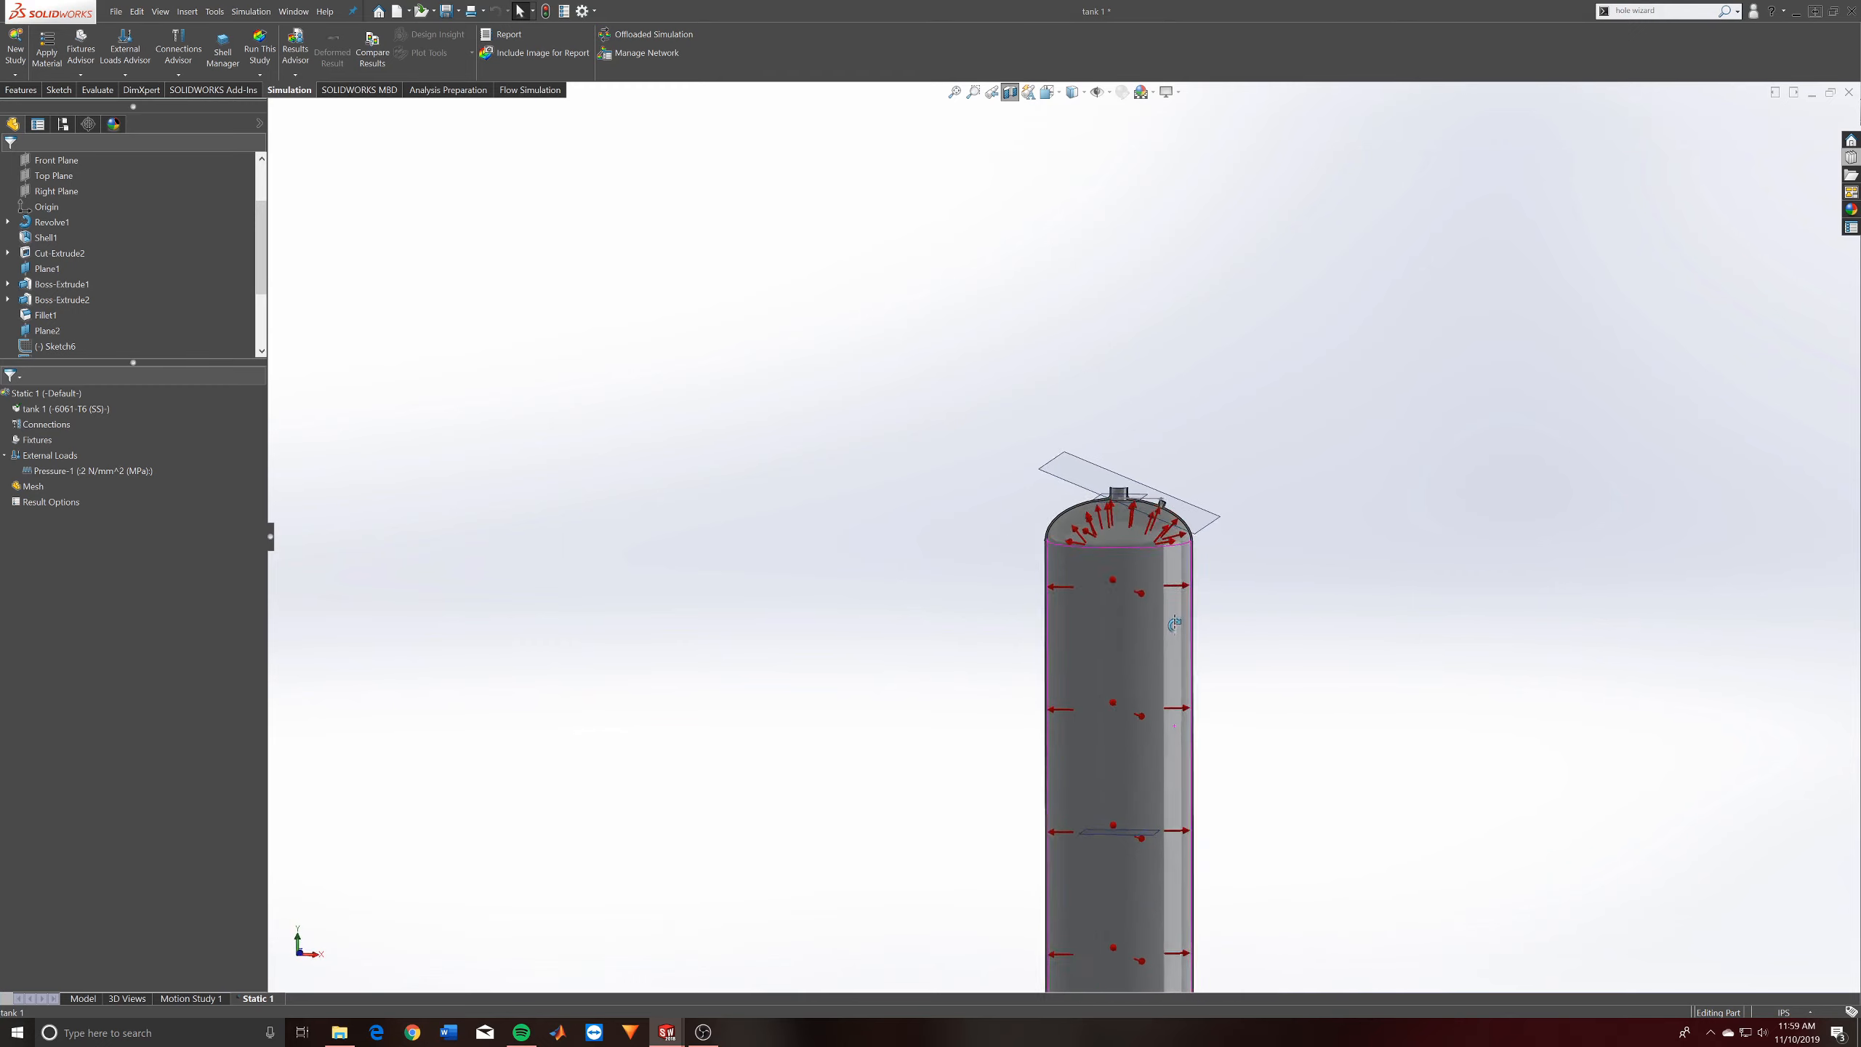
scroll(1138, 718, "up", 4)
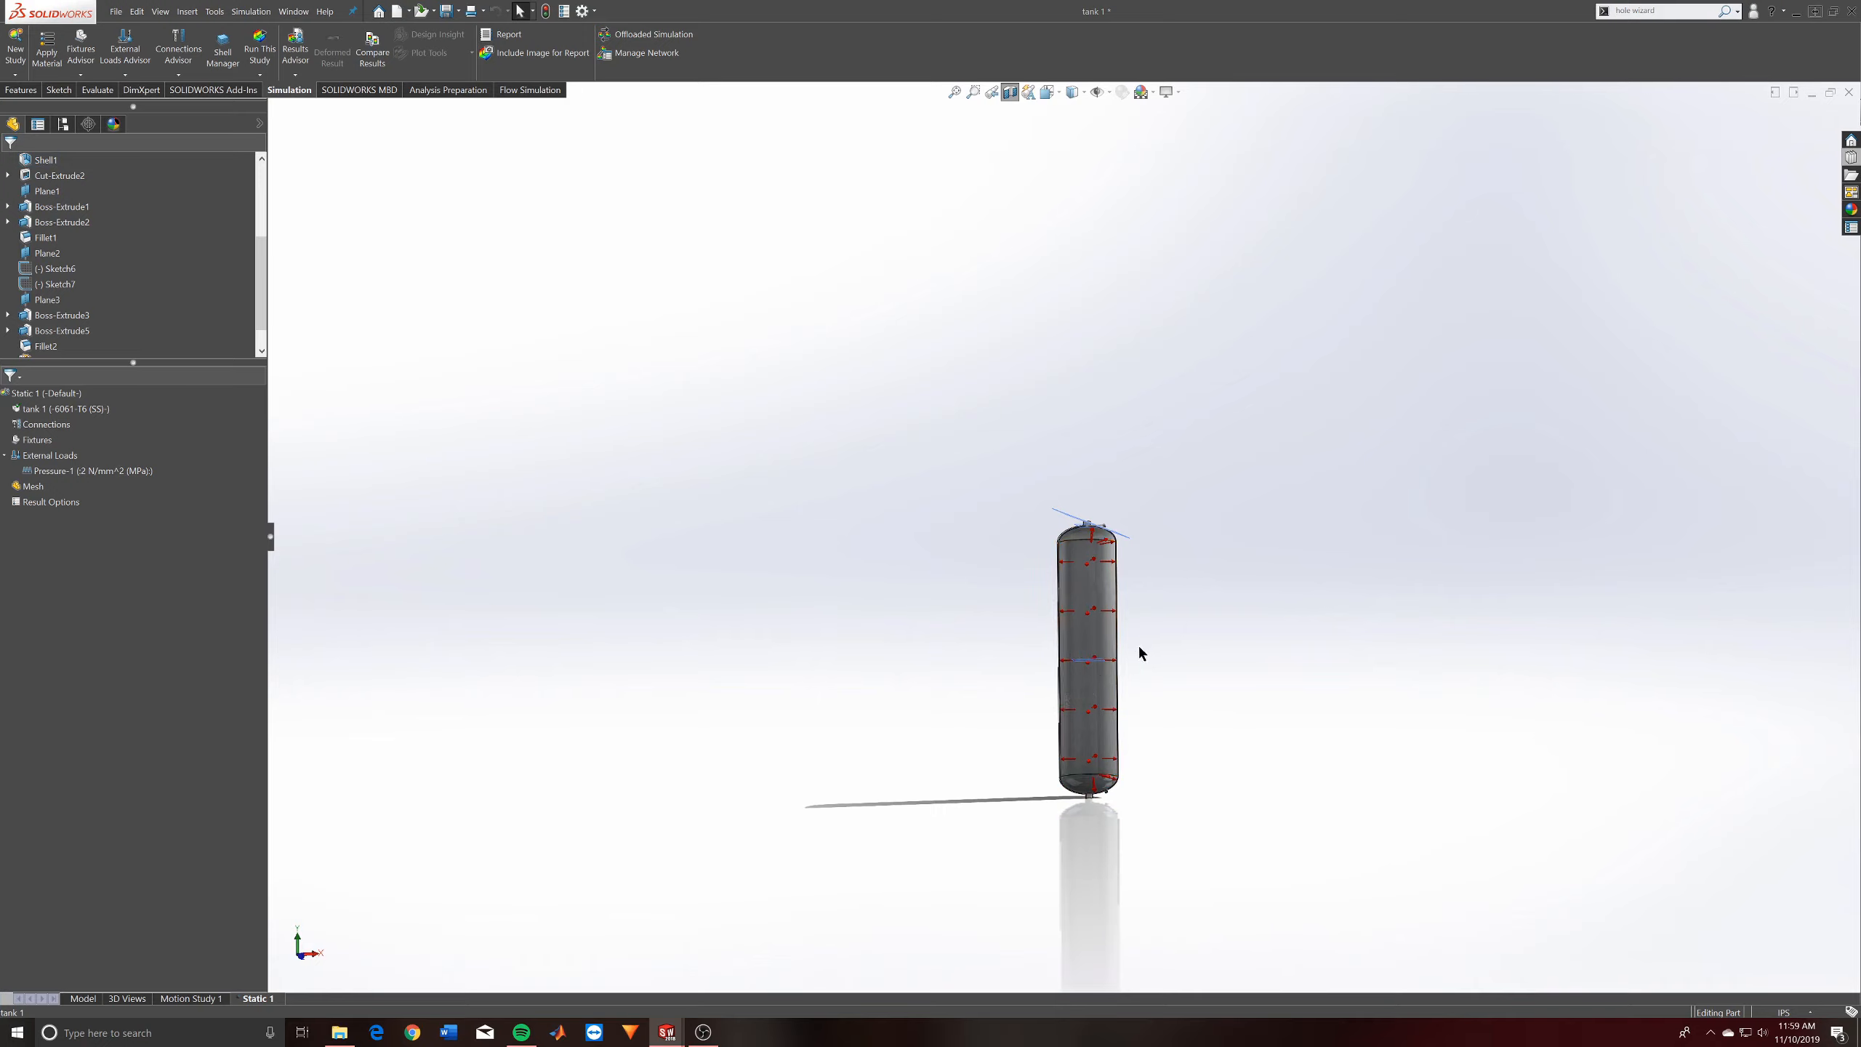
scroll(1057, 460, "up", 5)
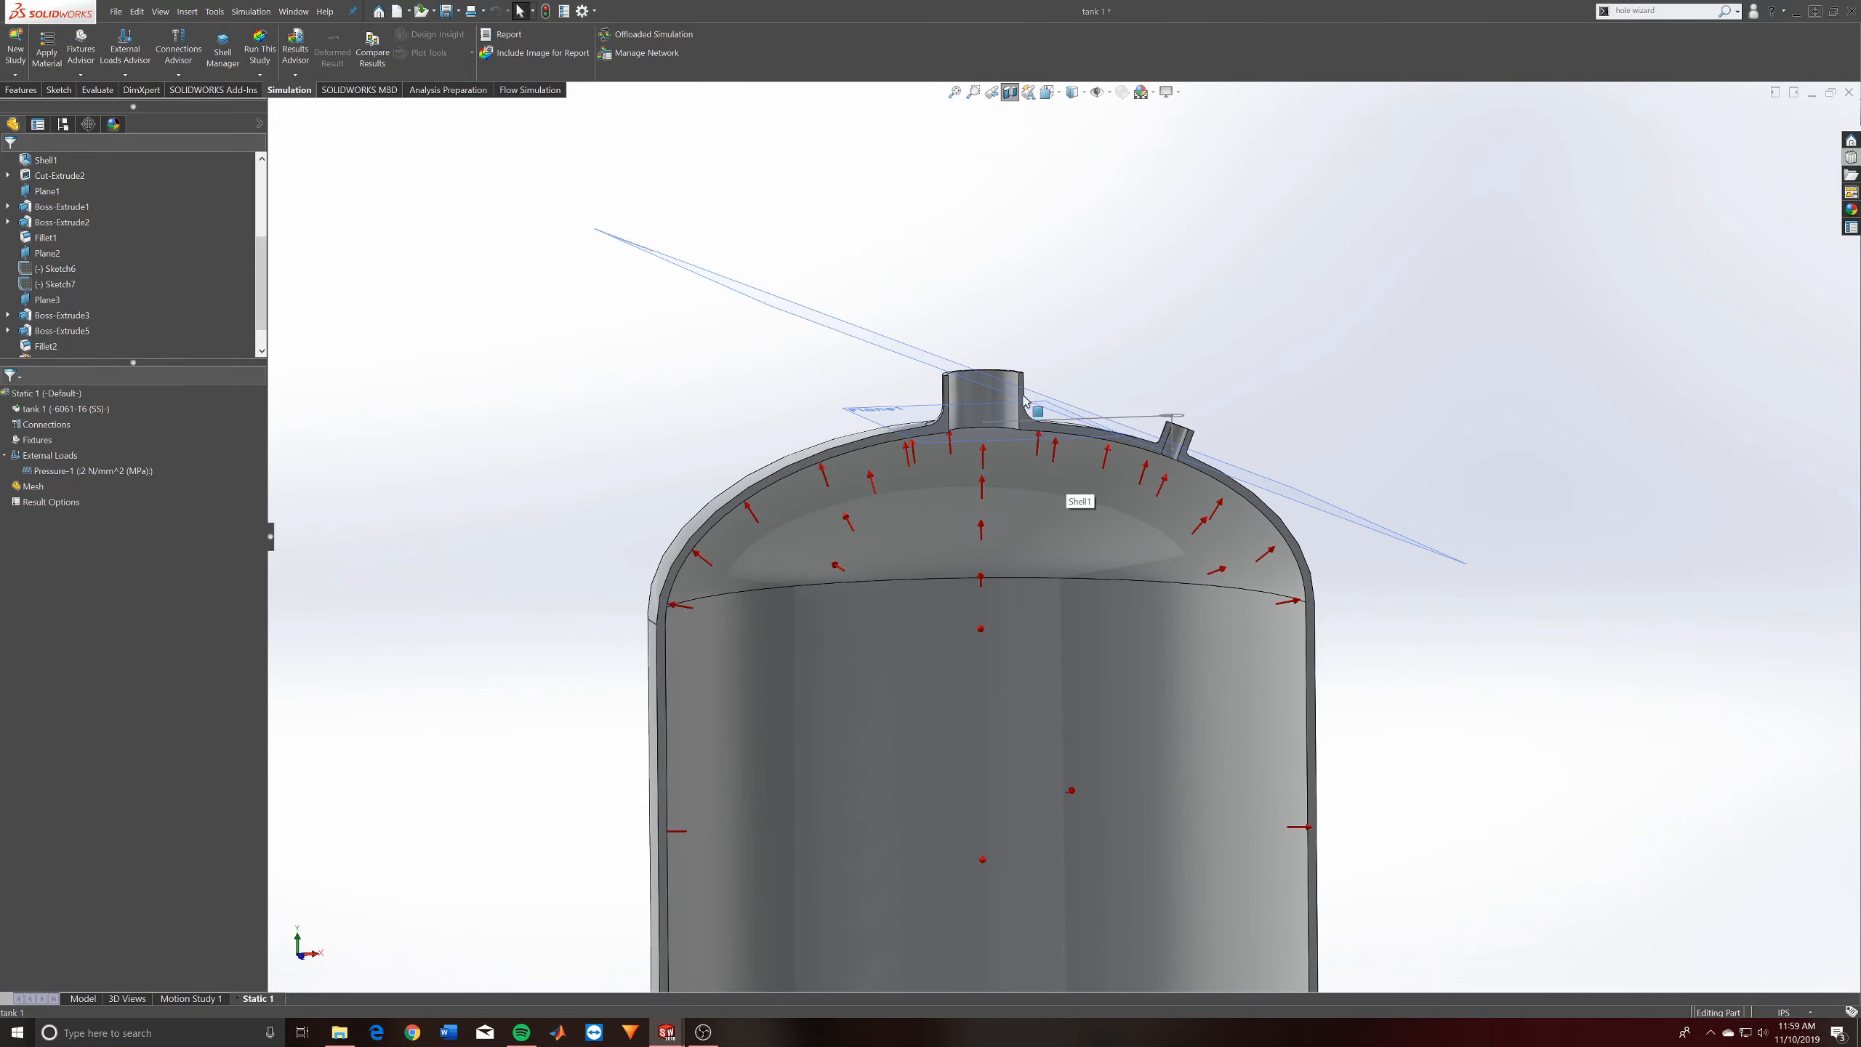
middle_click_drag(1057, 460, 1077, 514)
scroll(1121, 562, "up", 6)
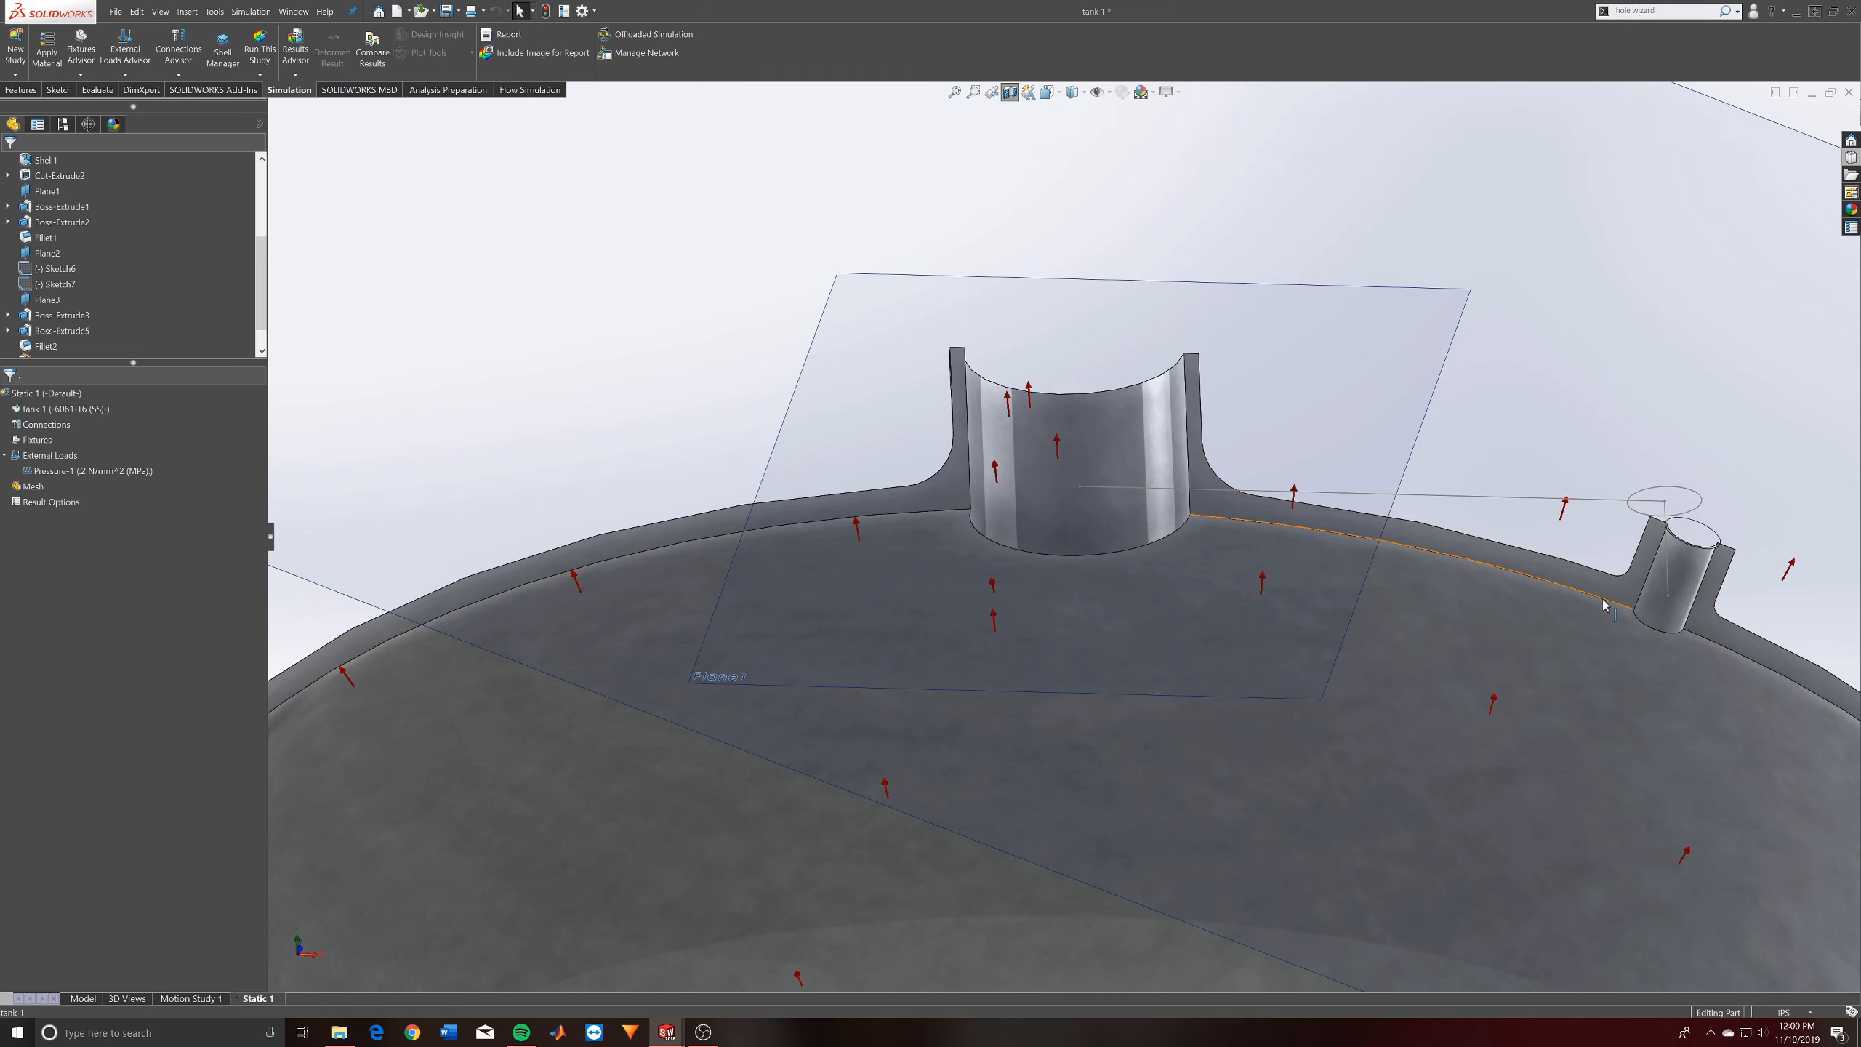
scroll(1648, 663, "up", 6)
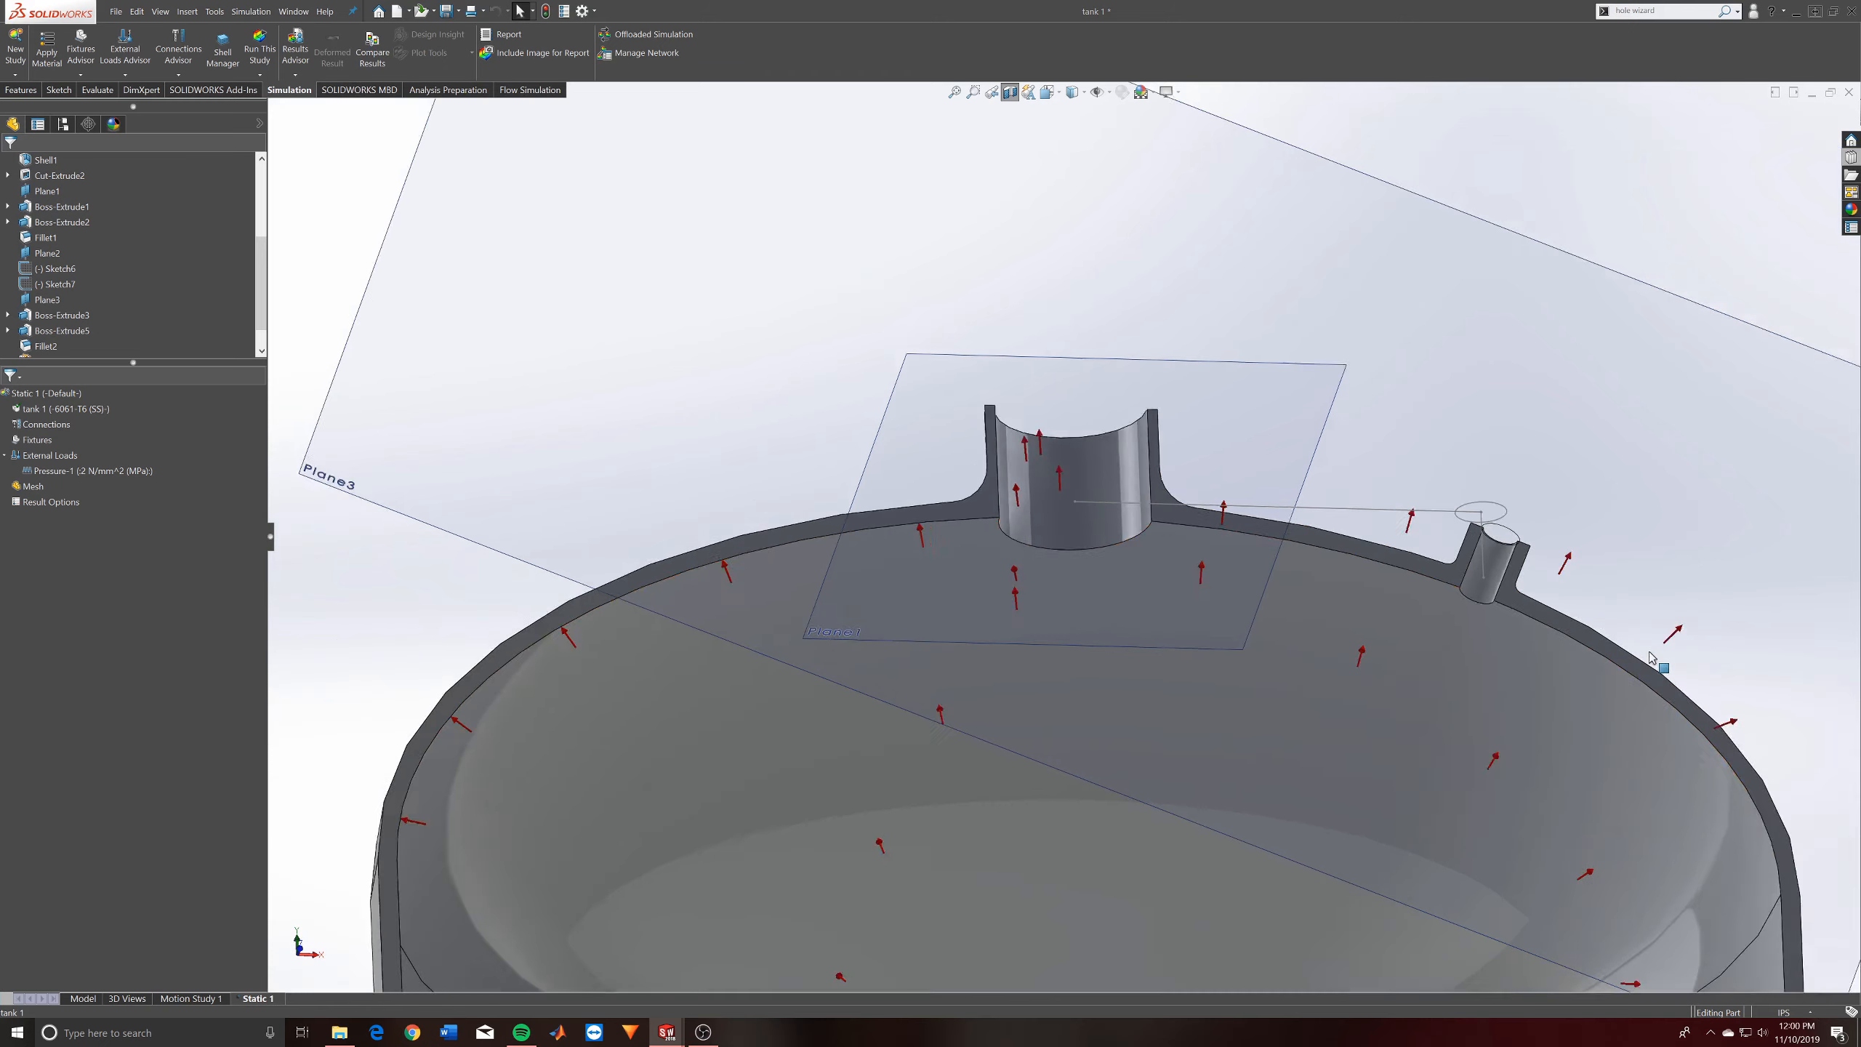
middle_click_drag(1451, 743, 1421, 625)
scroll(1217, 619, "down", 5)
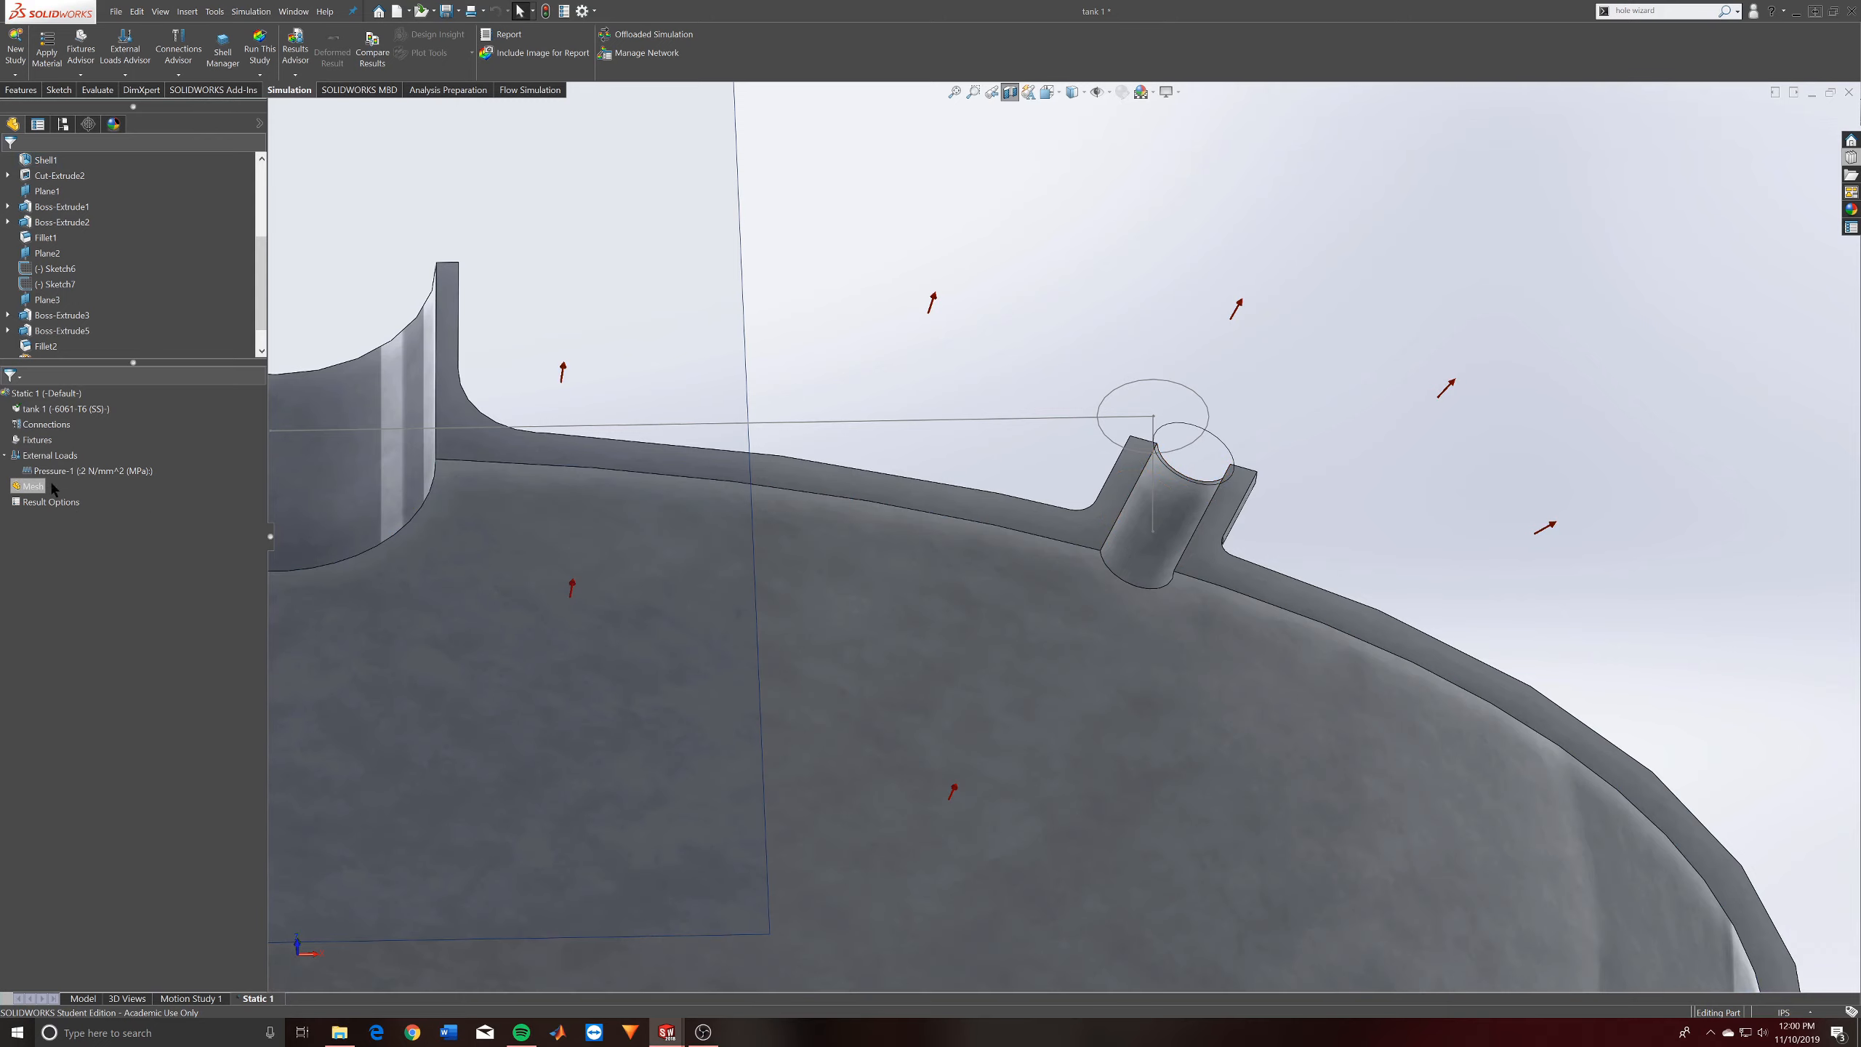
Turn off the section view to show the whole tank
right_click(42, 441)
left_click(925, 311)
scroll(975, 162, "up", 1)
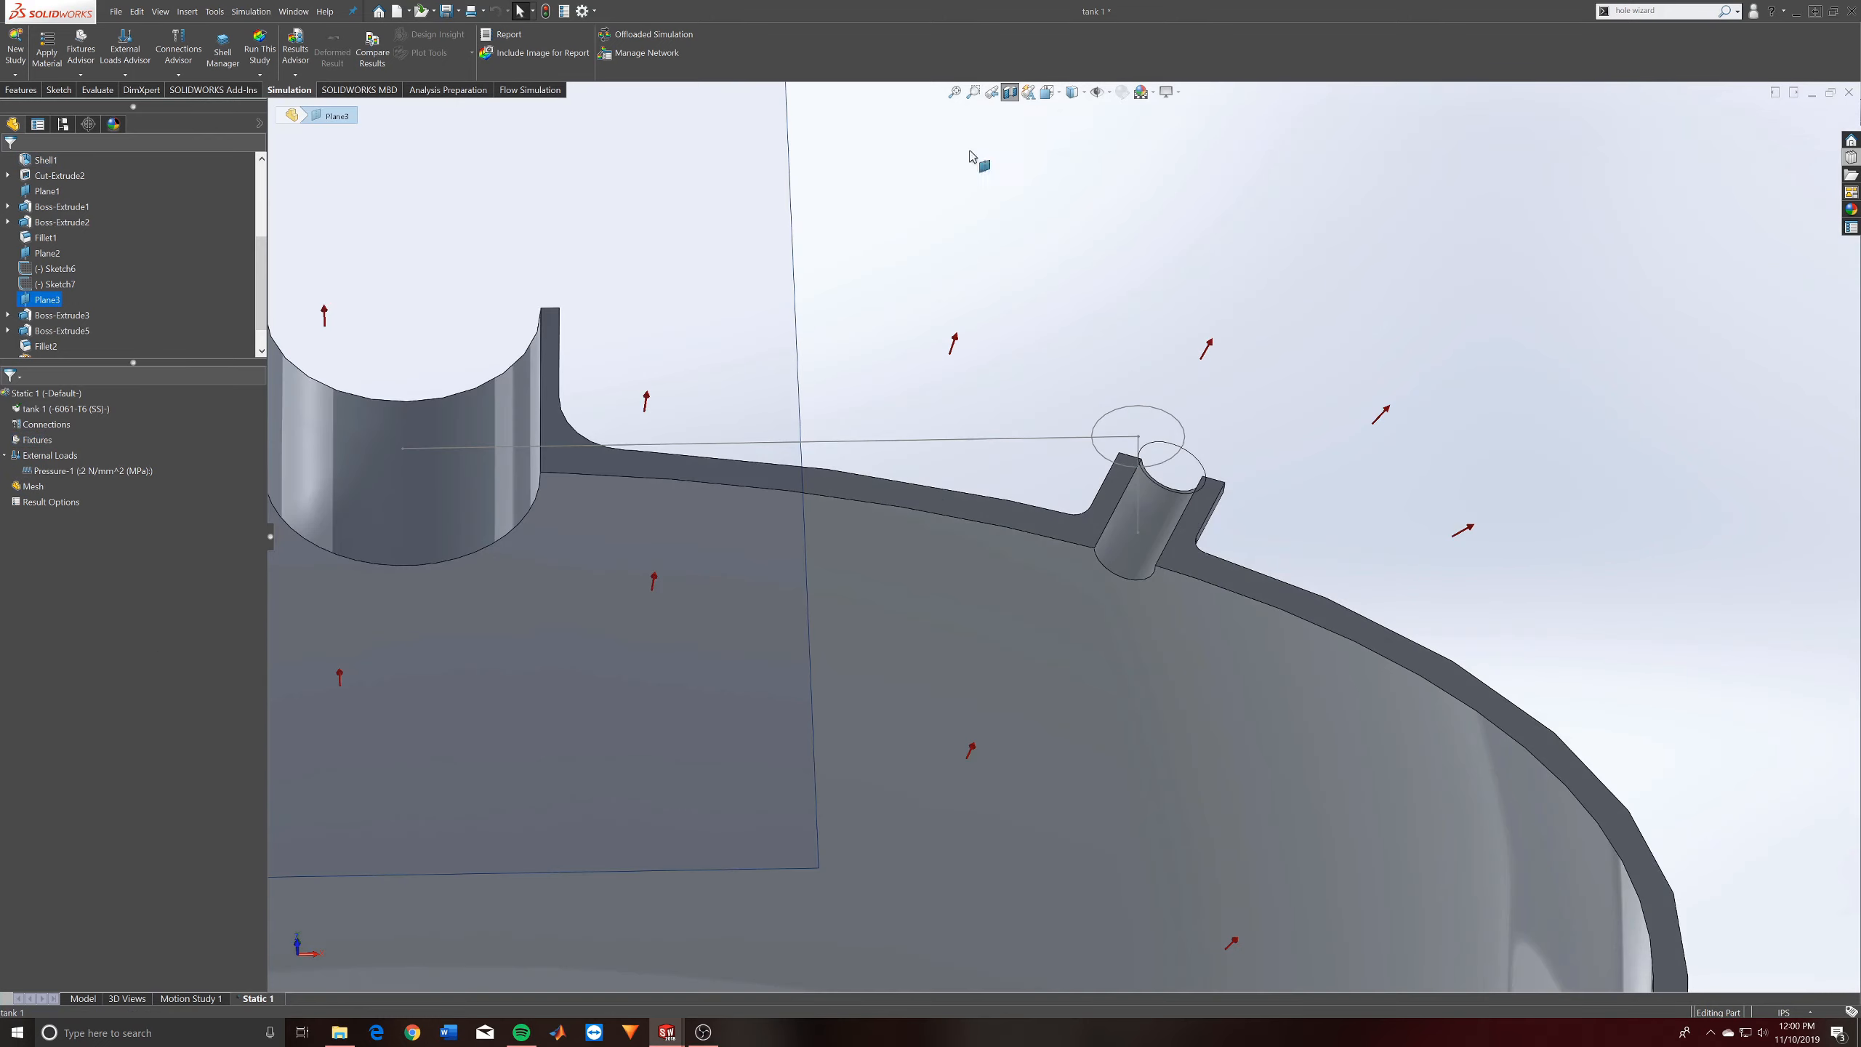
left_click(1010, 92)
scroll(704, 551, "up", 8)
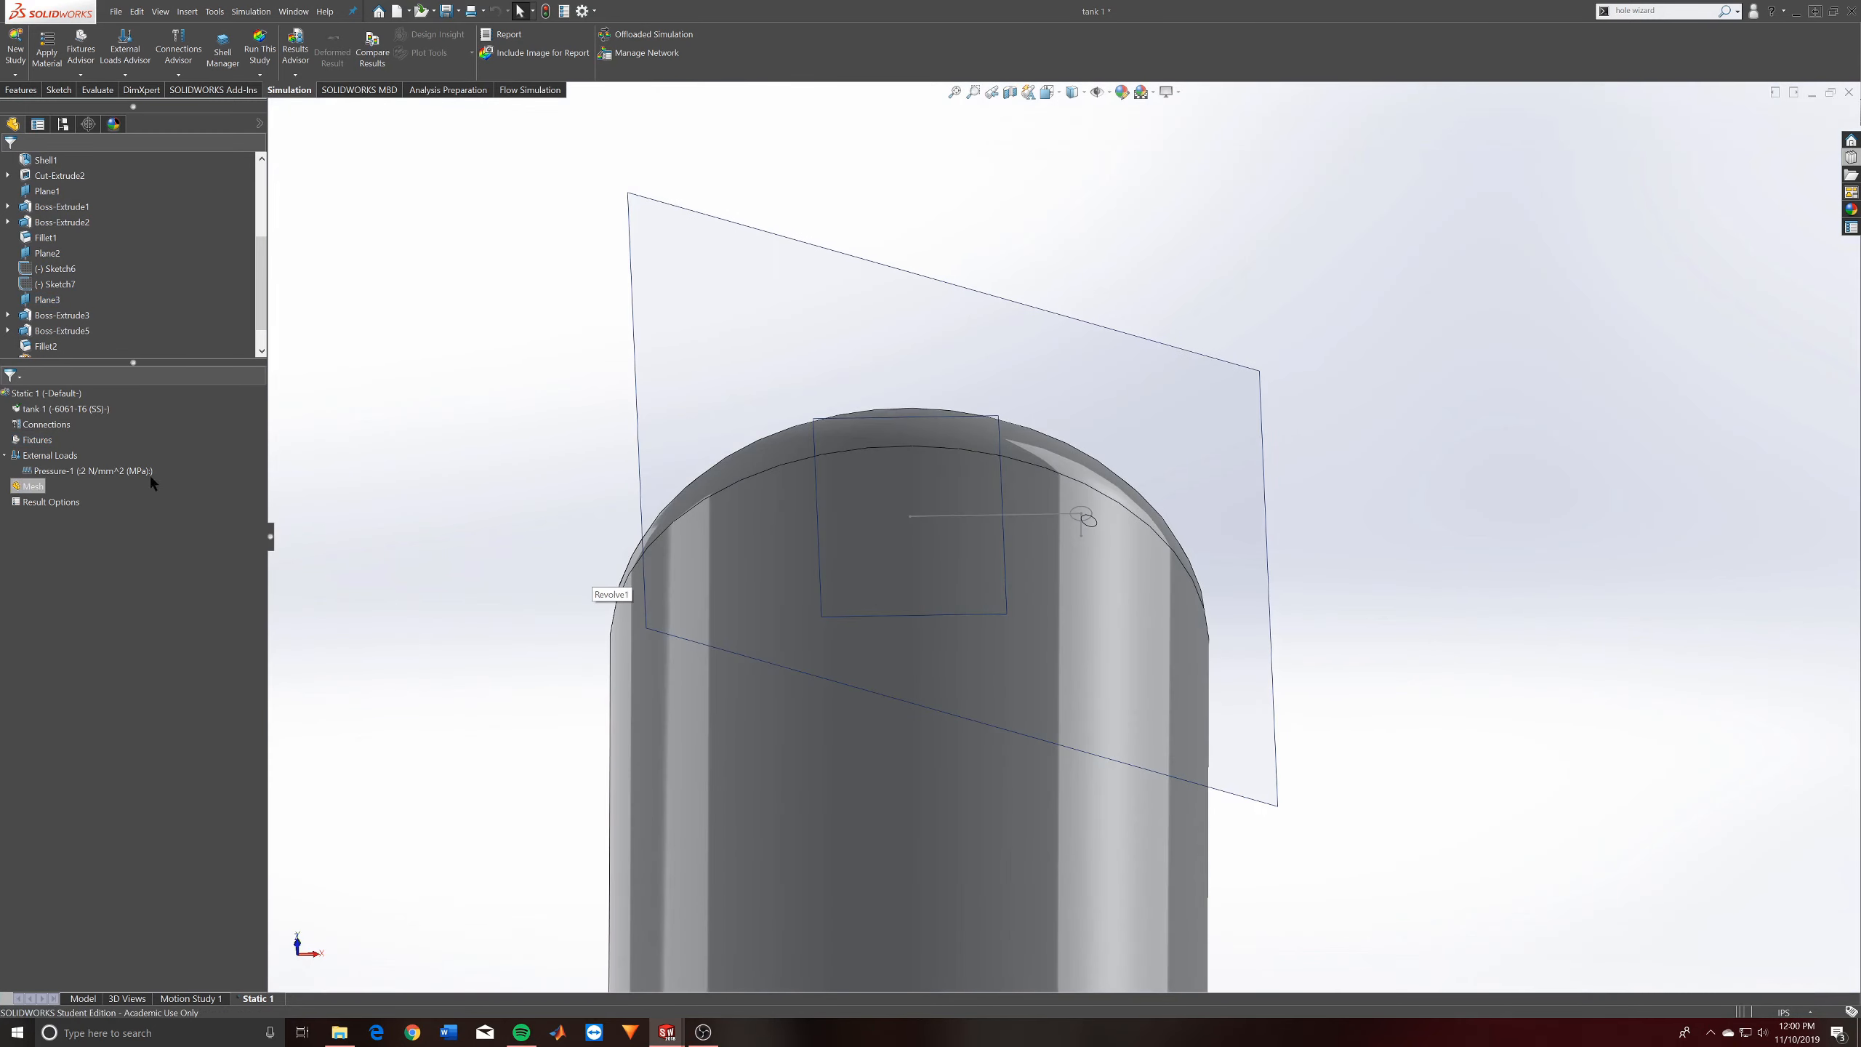
Examine the outside of the tank and its lower dome with the neck and small port from below
left_click(38, 439)
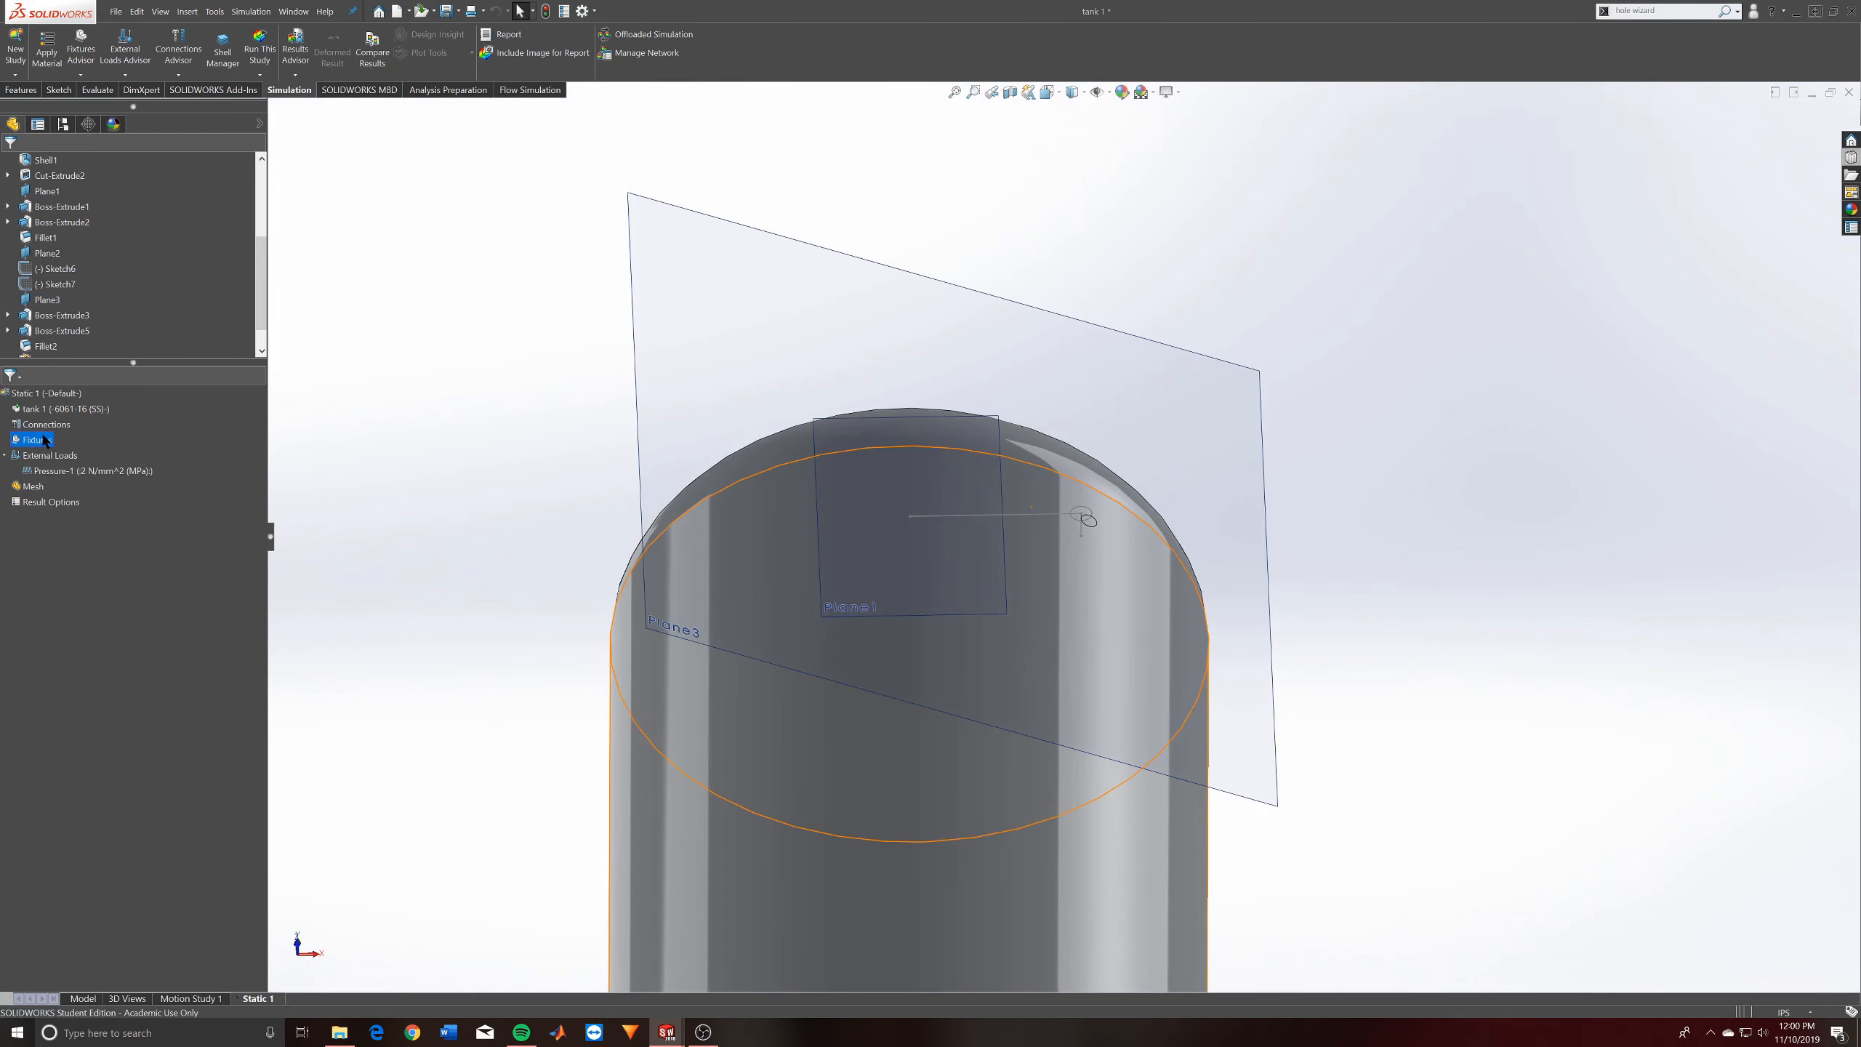
left_click(1026, 453)
scroll(1033, 462, "up", 5)
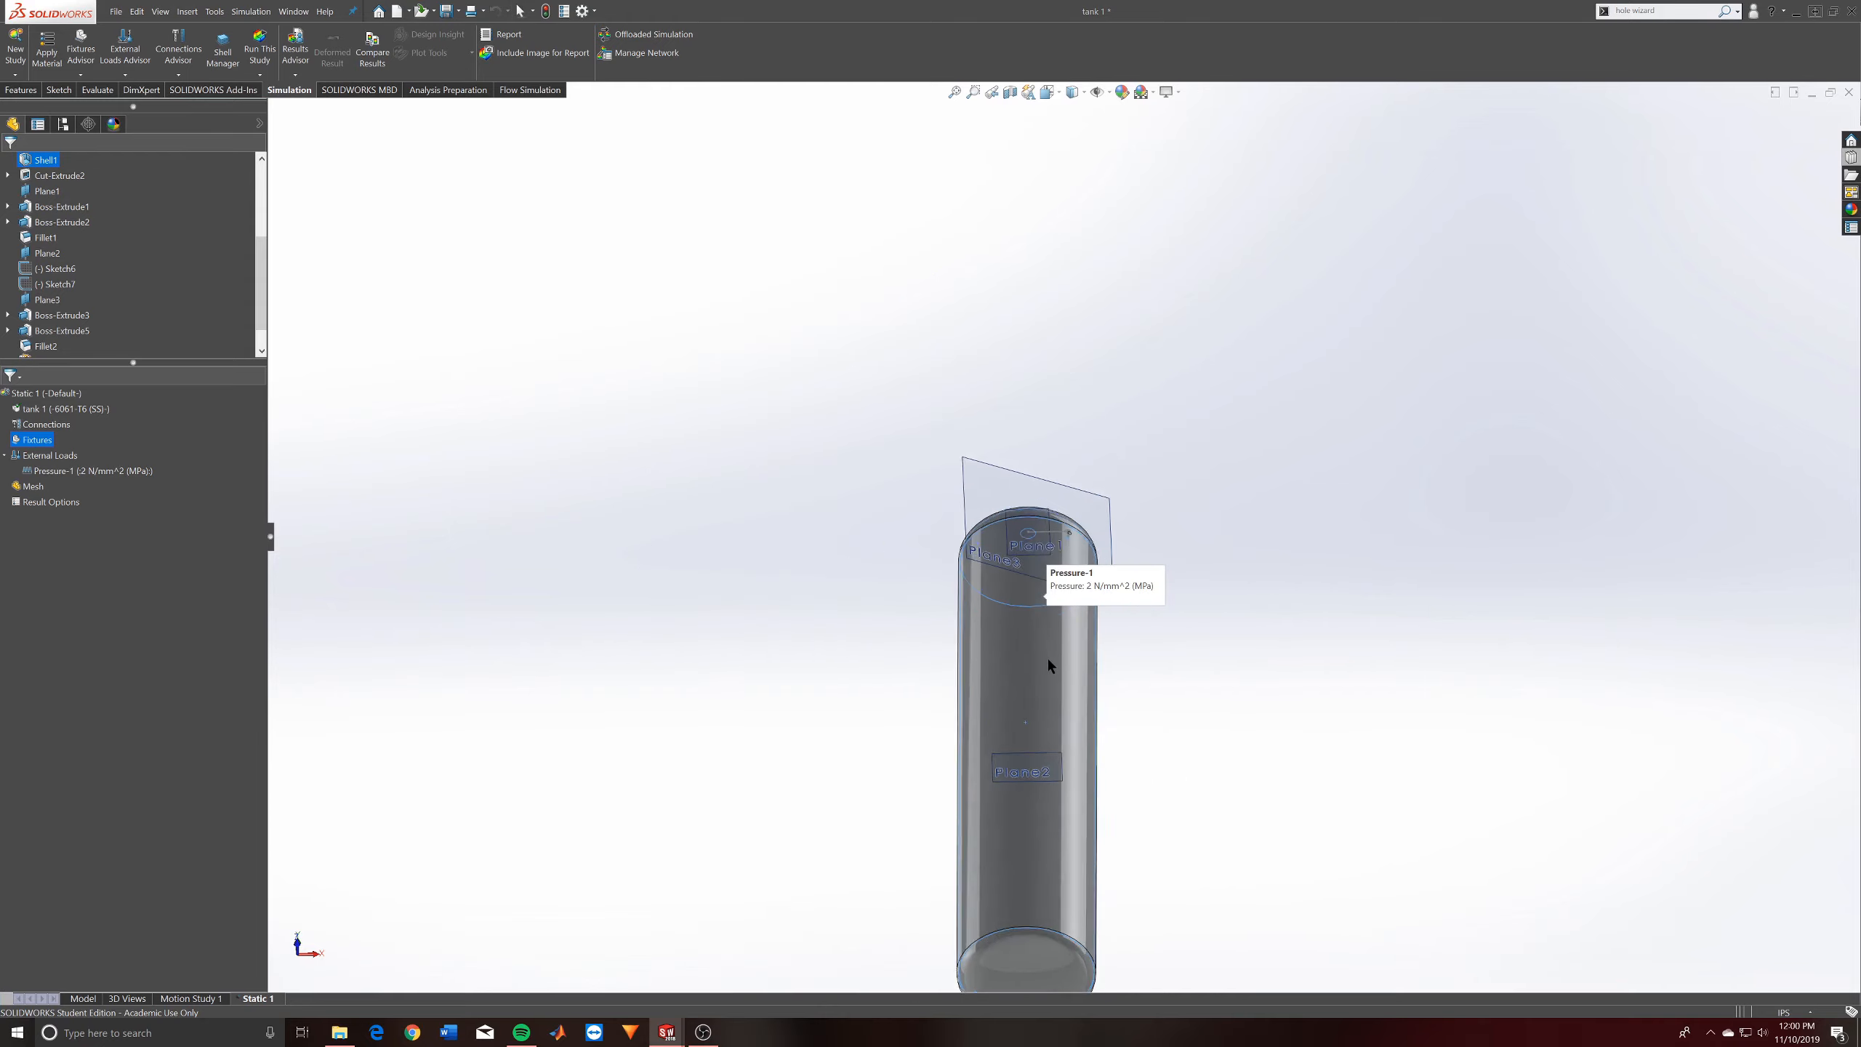
middle_click_drag(1046, 657, 1080, 544)
scroll(1071, 759, "down", 5)
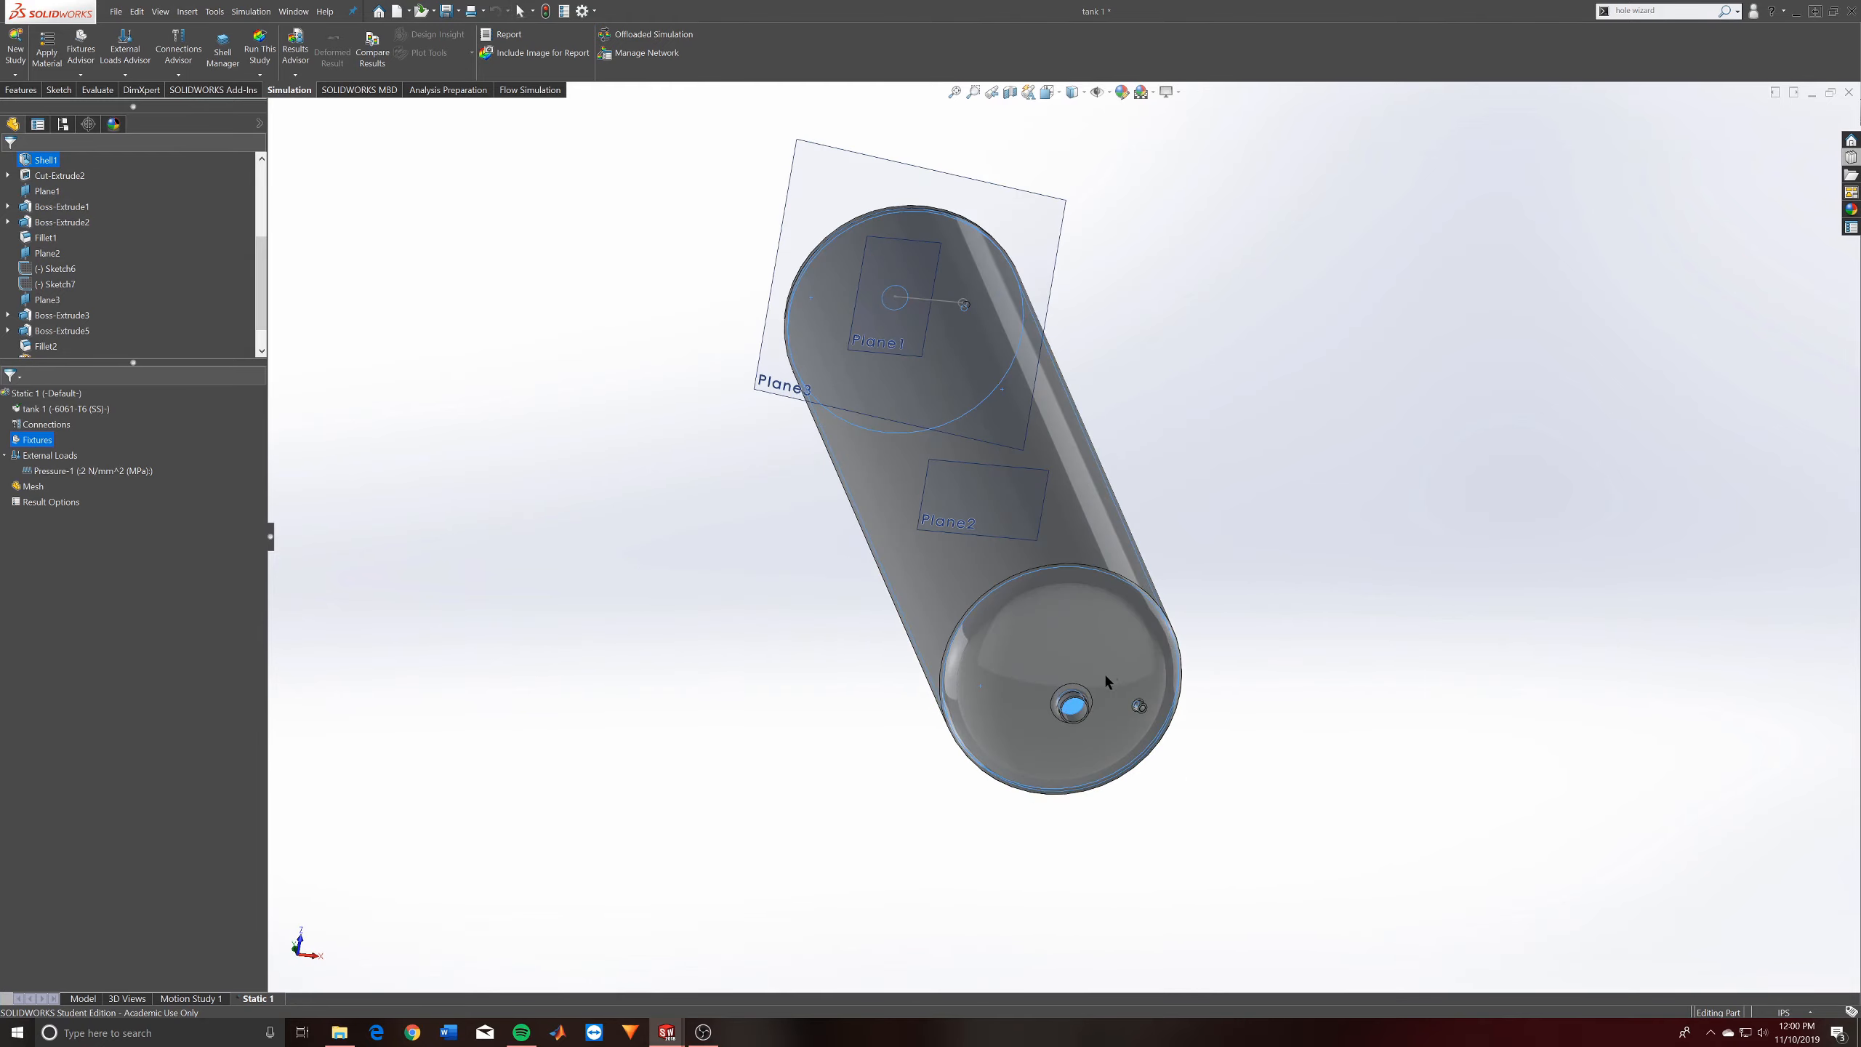
scroll(1085, 660, "down", 5)
middle_click_drag(1069, 648, 1036, 572)
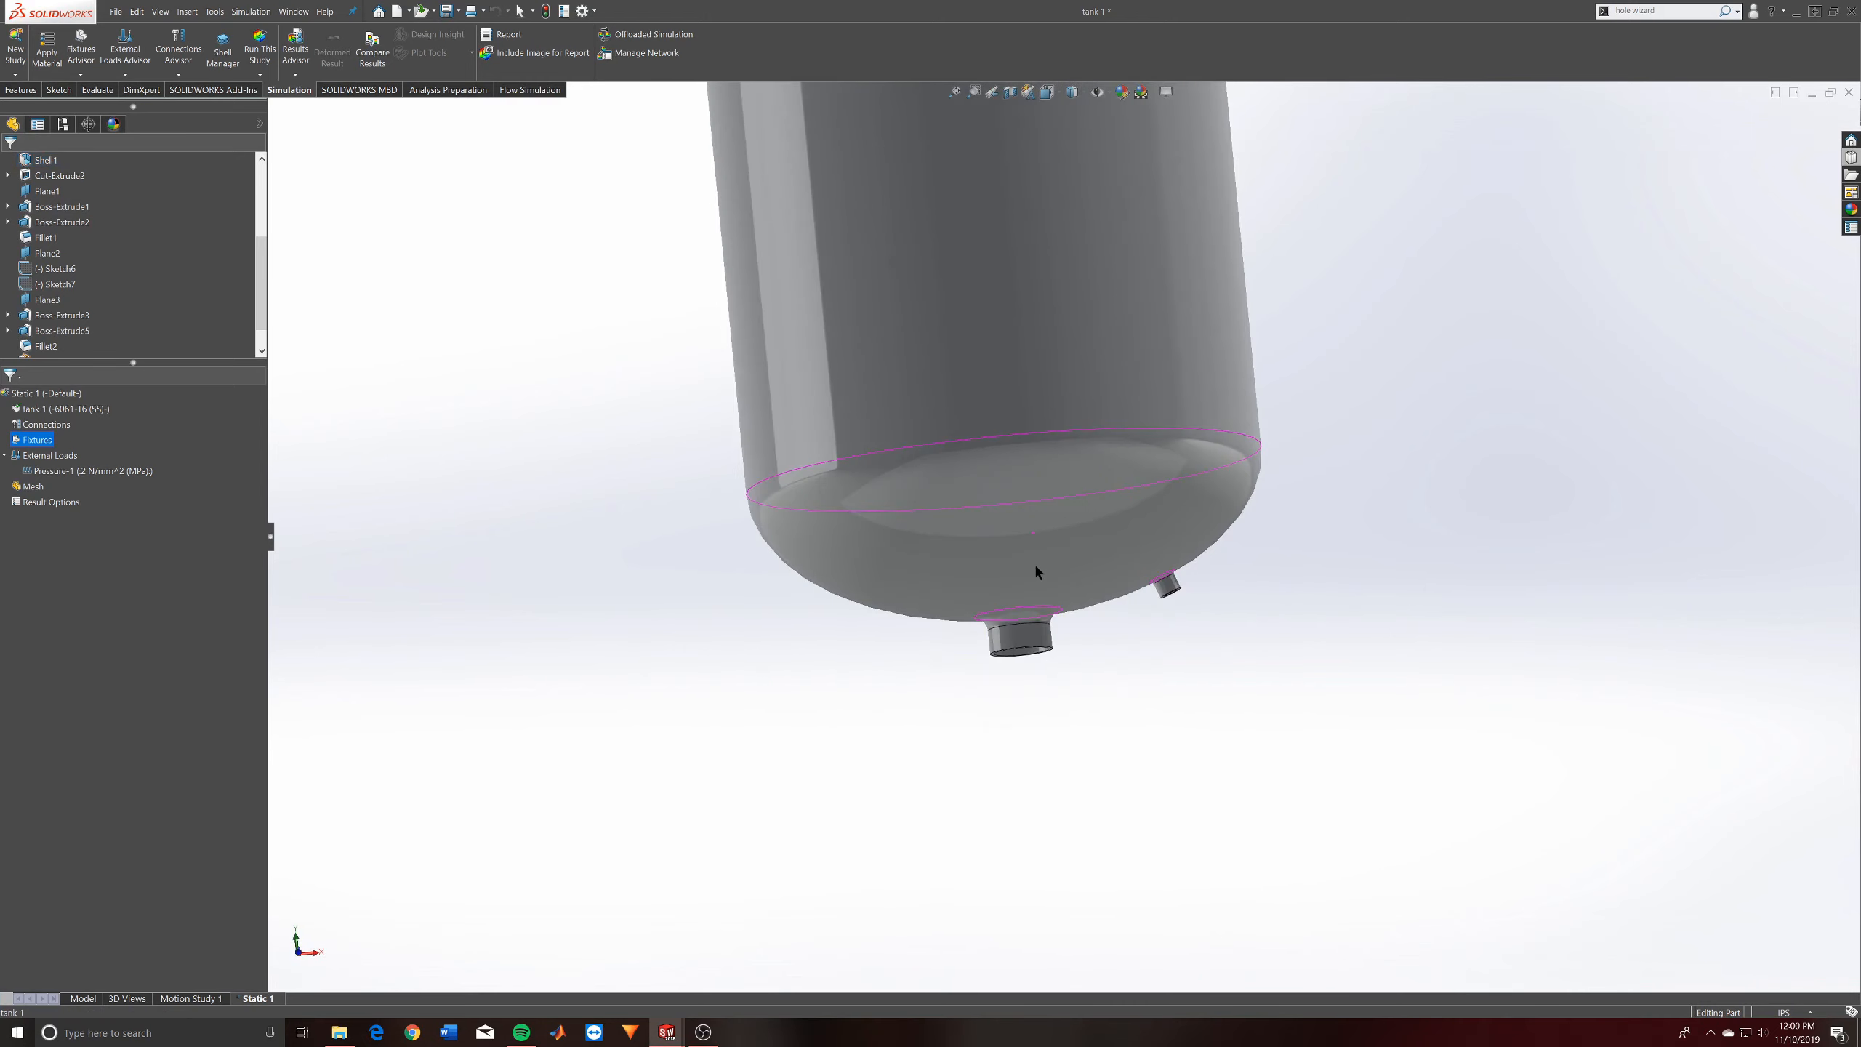
Orient the tank to the Front view and examine the lower dome up close
key("space")
left_click(989, 536)
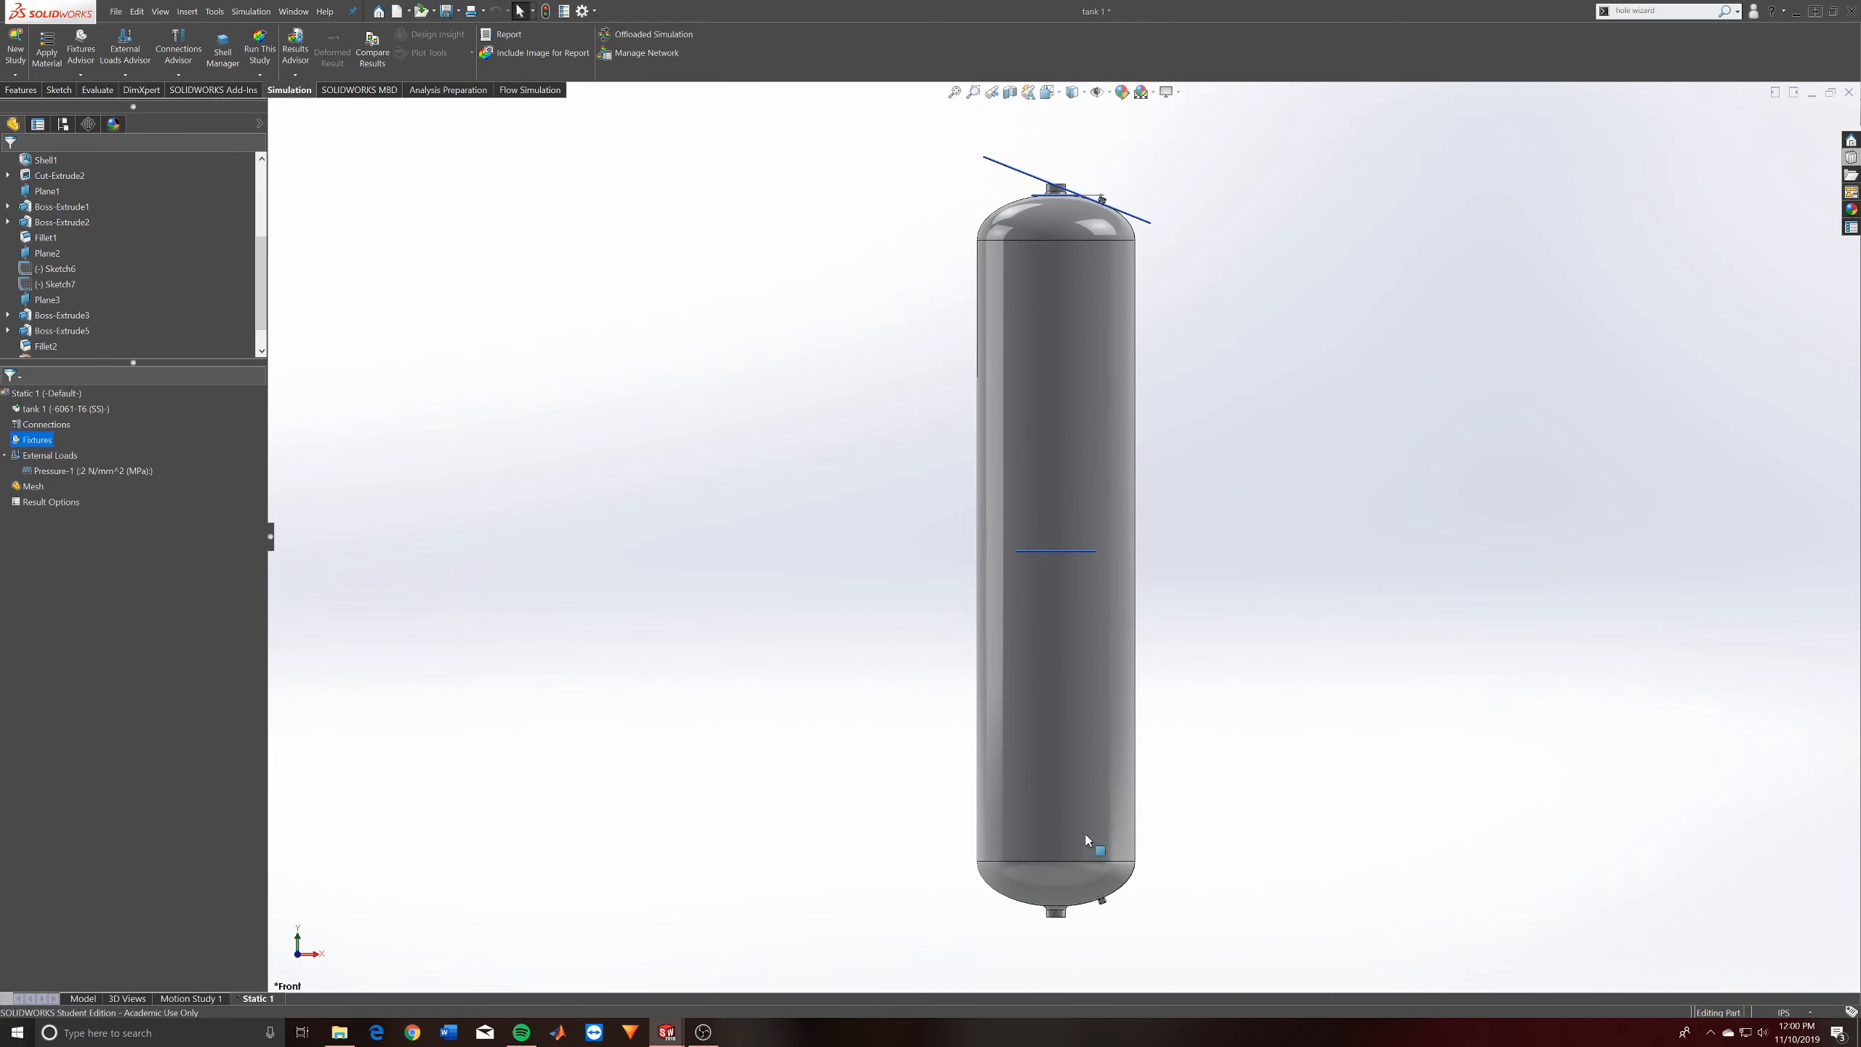
left_click(1086, 840)
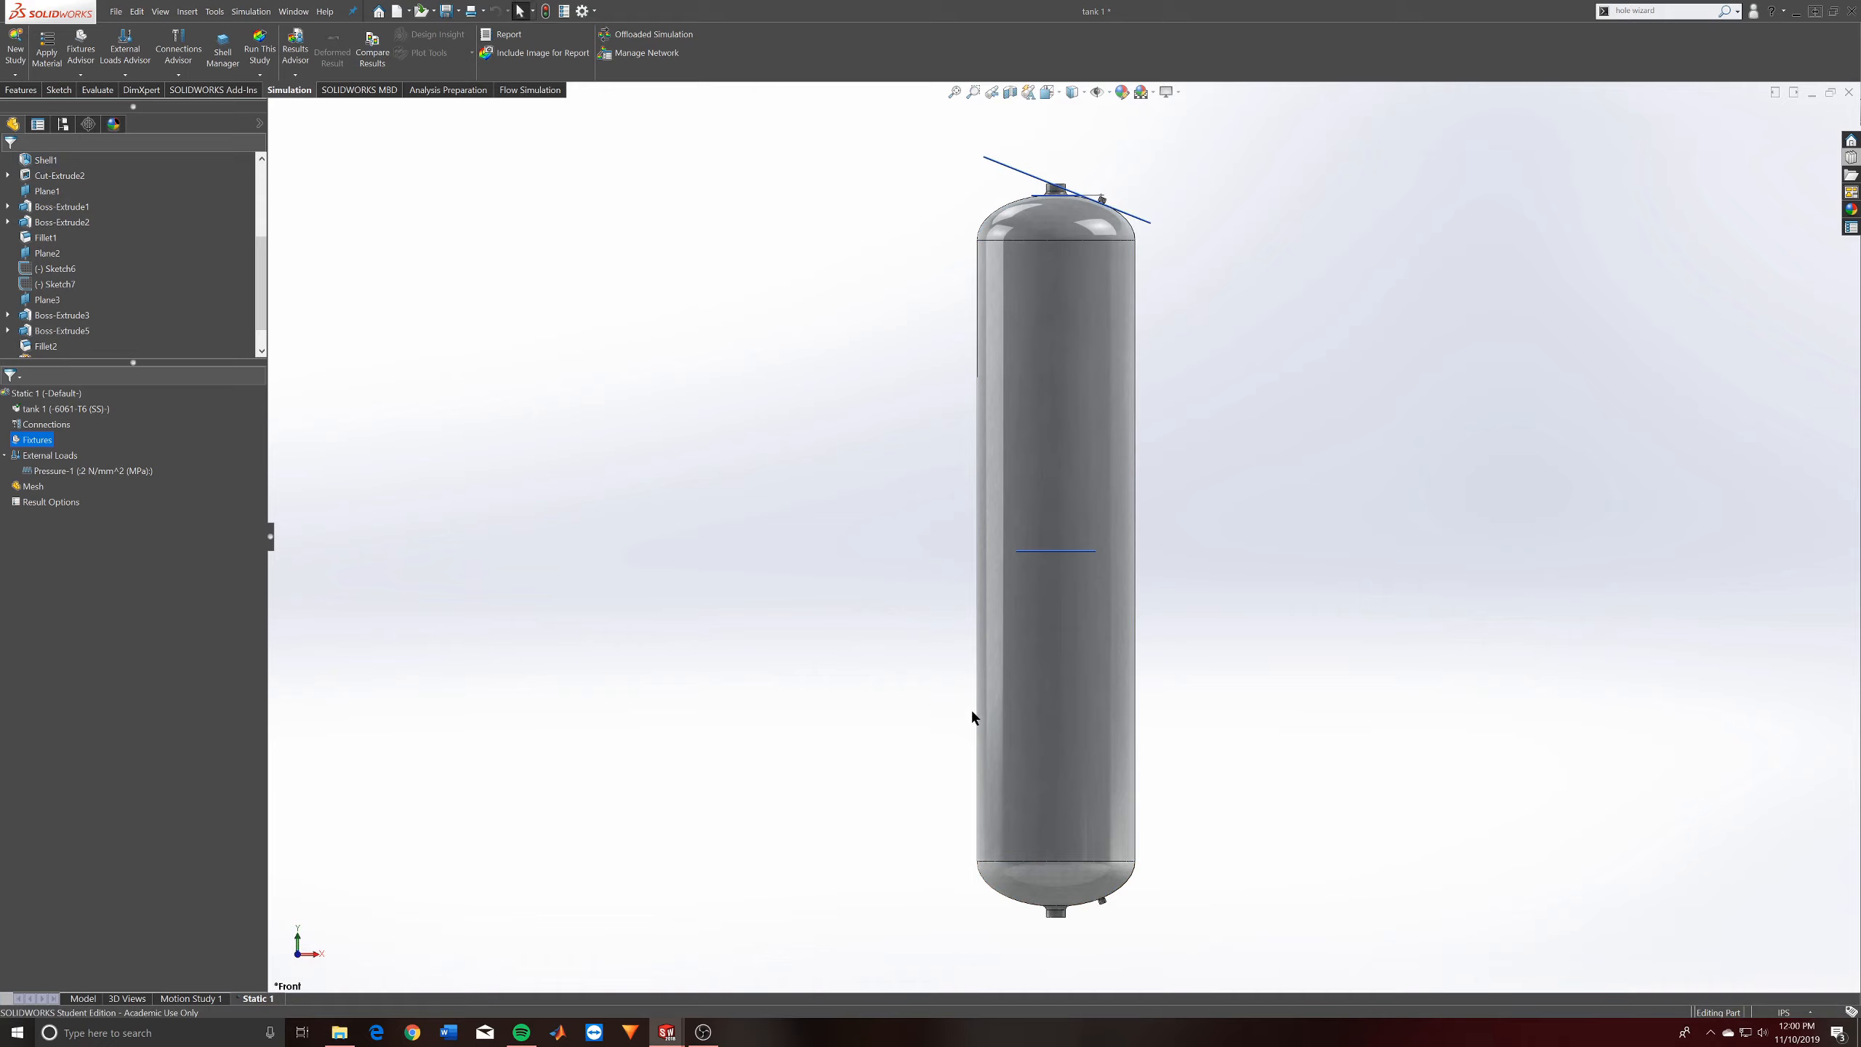
scroll(1057, 328, "up", 12)
scroll(1057, 360, "down", 11)
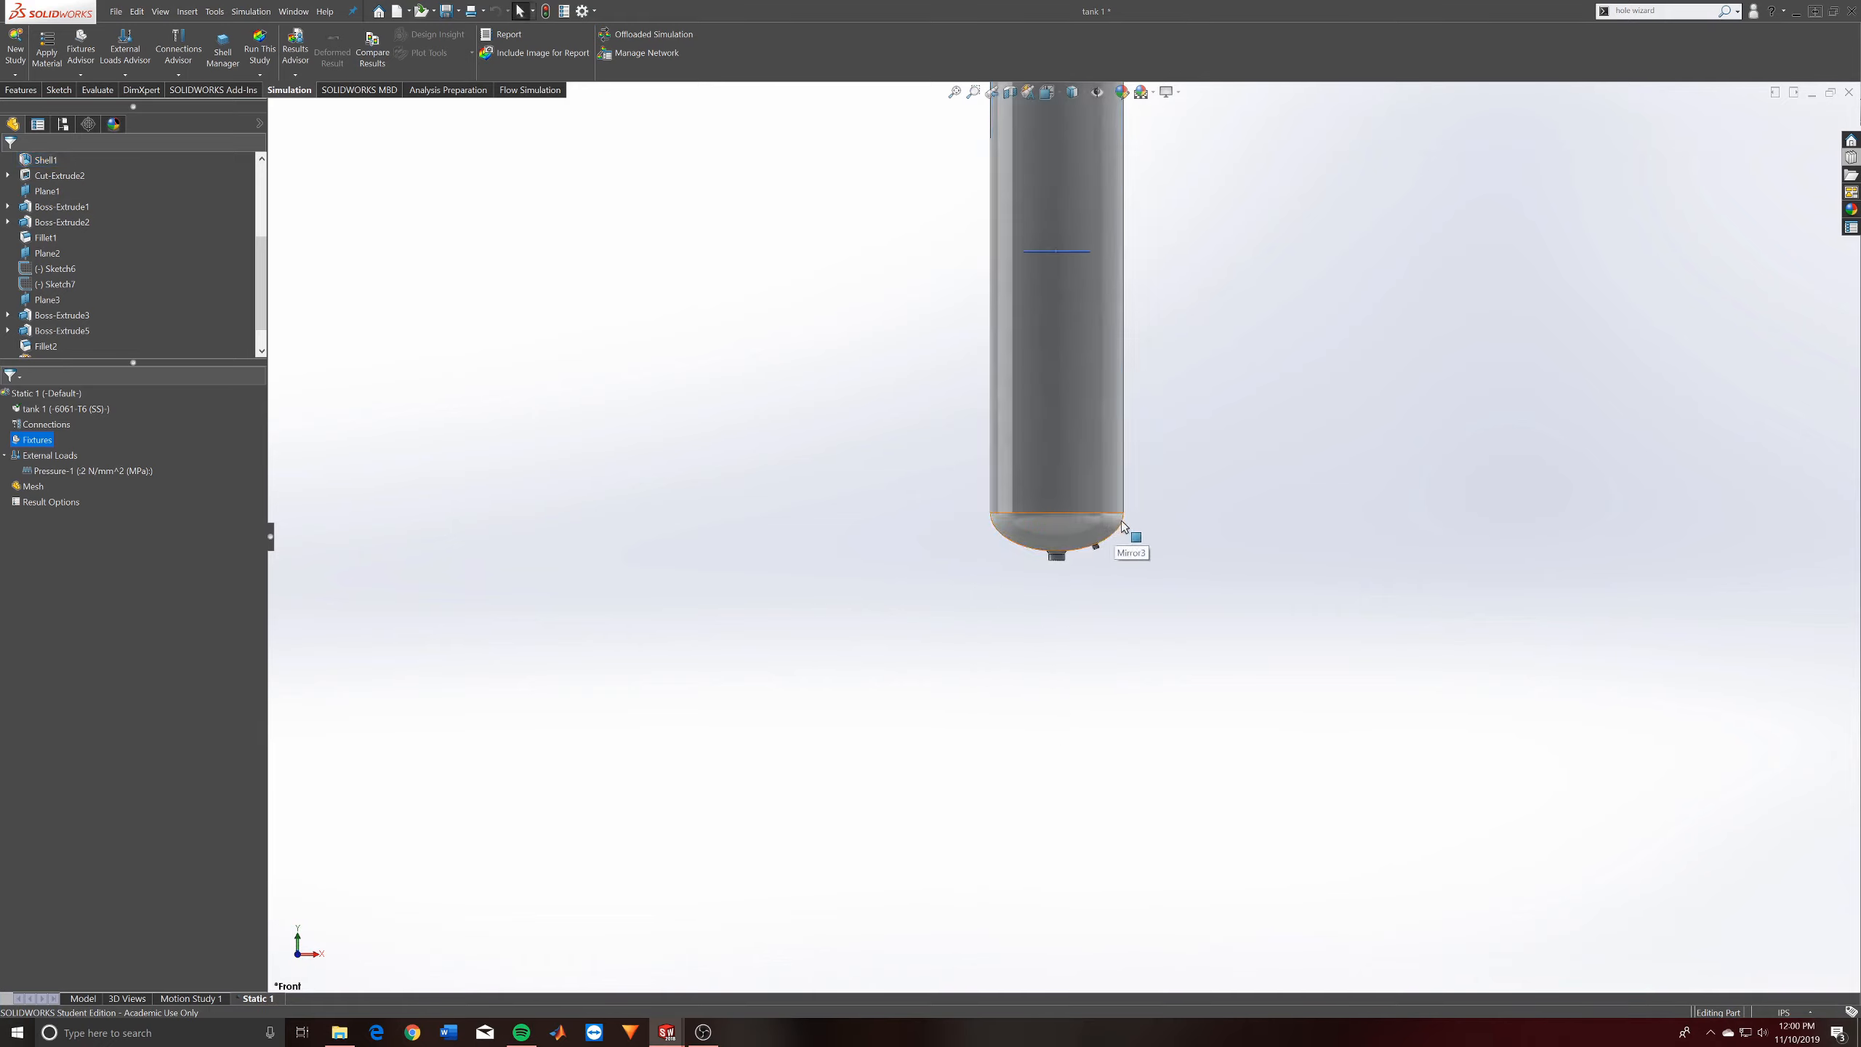
scroll(1111, 533, "down", 8)
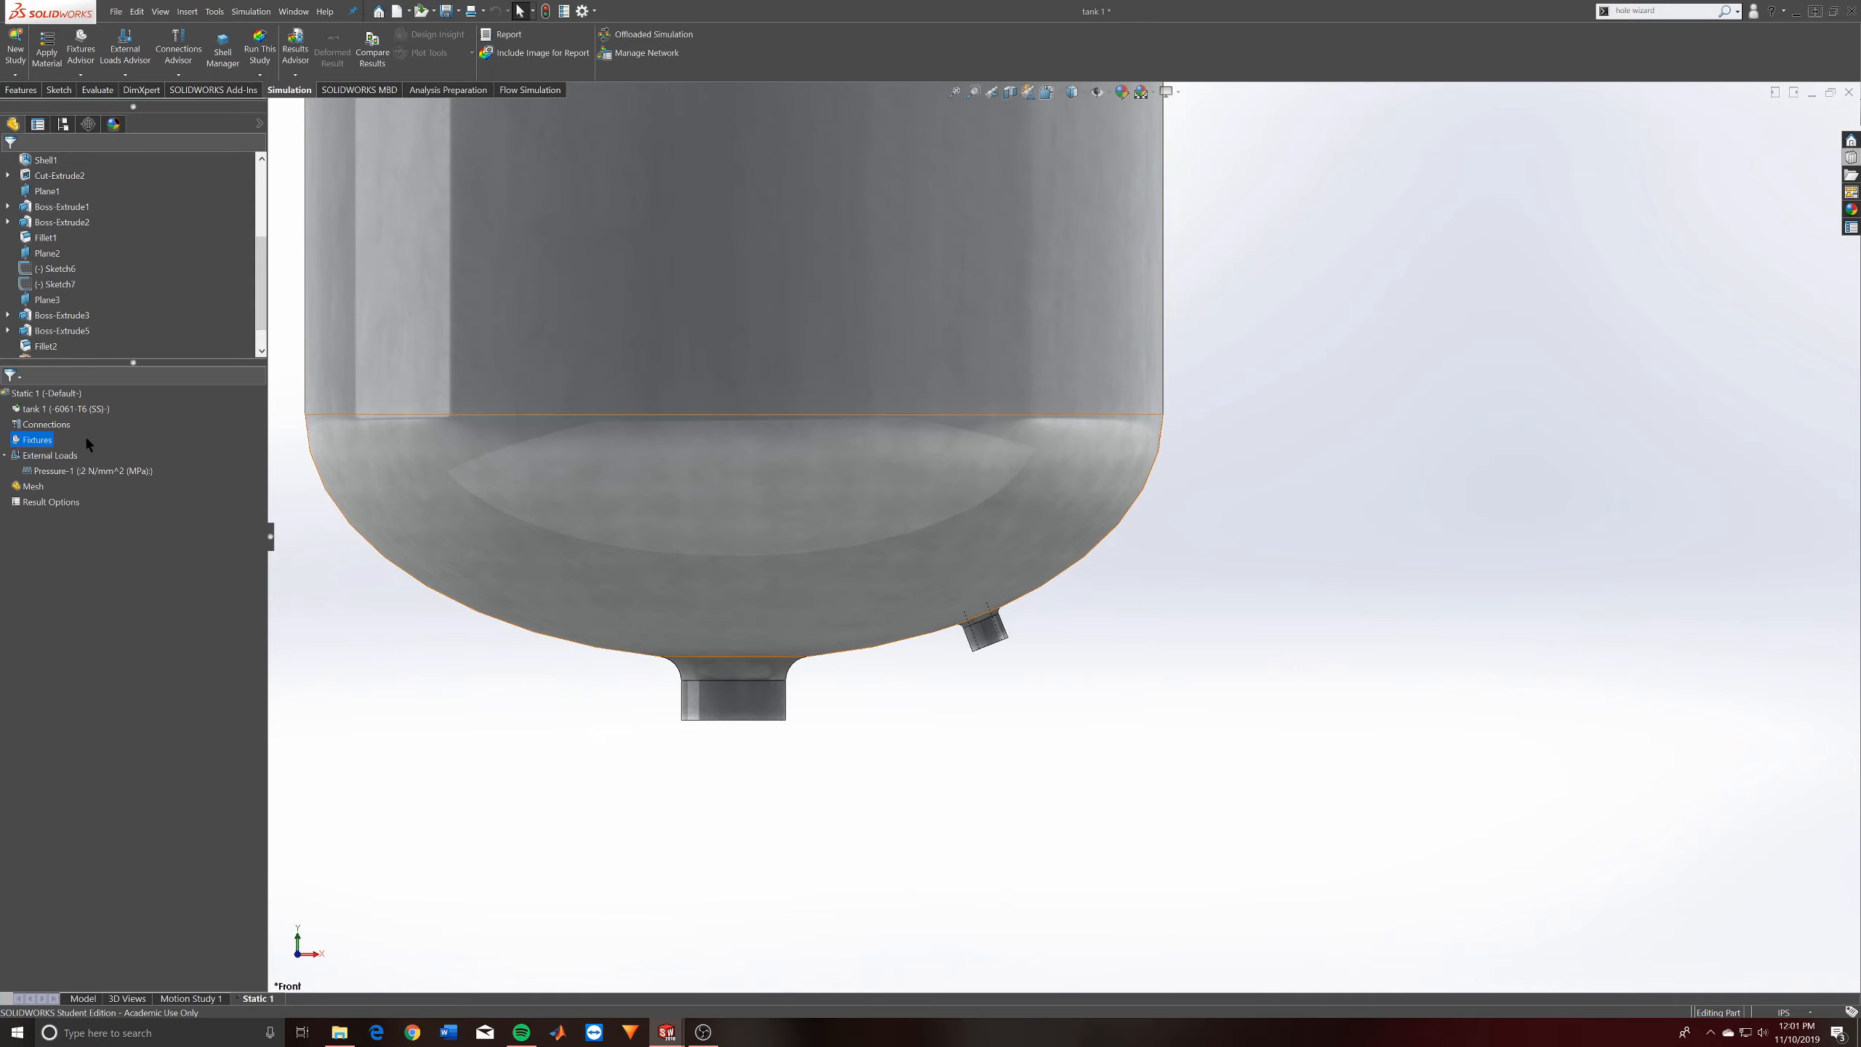
Apply a Fixed Geometry fixture to the outer faces of the lower and upper domes
right_click(28, 440)
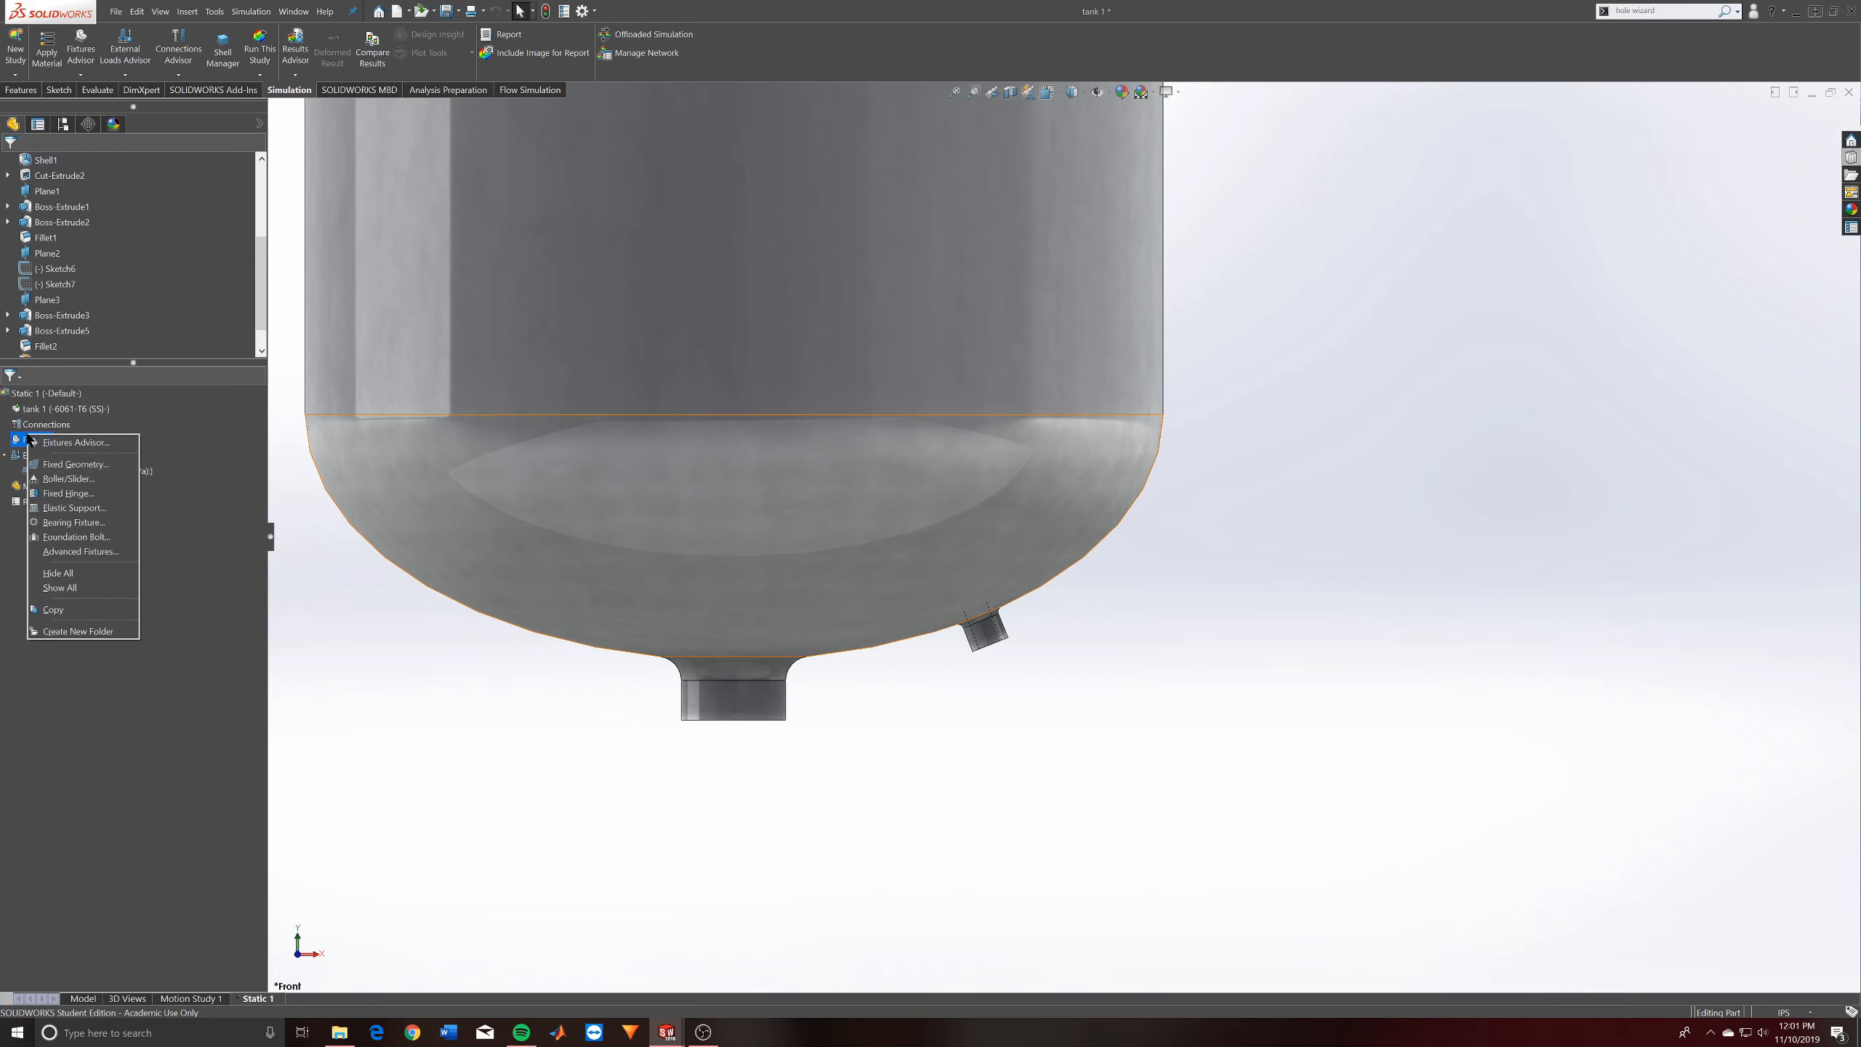
left_click(57, 463)
left_click(575, 513)
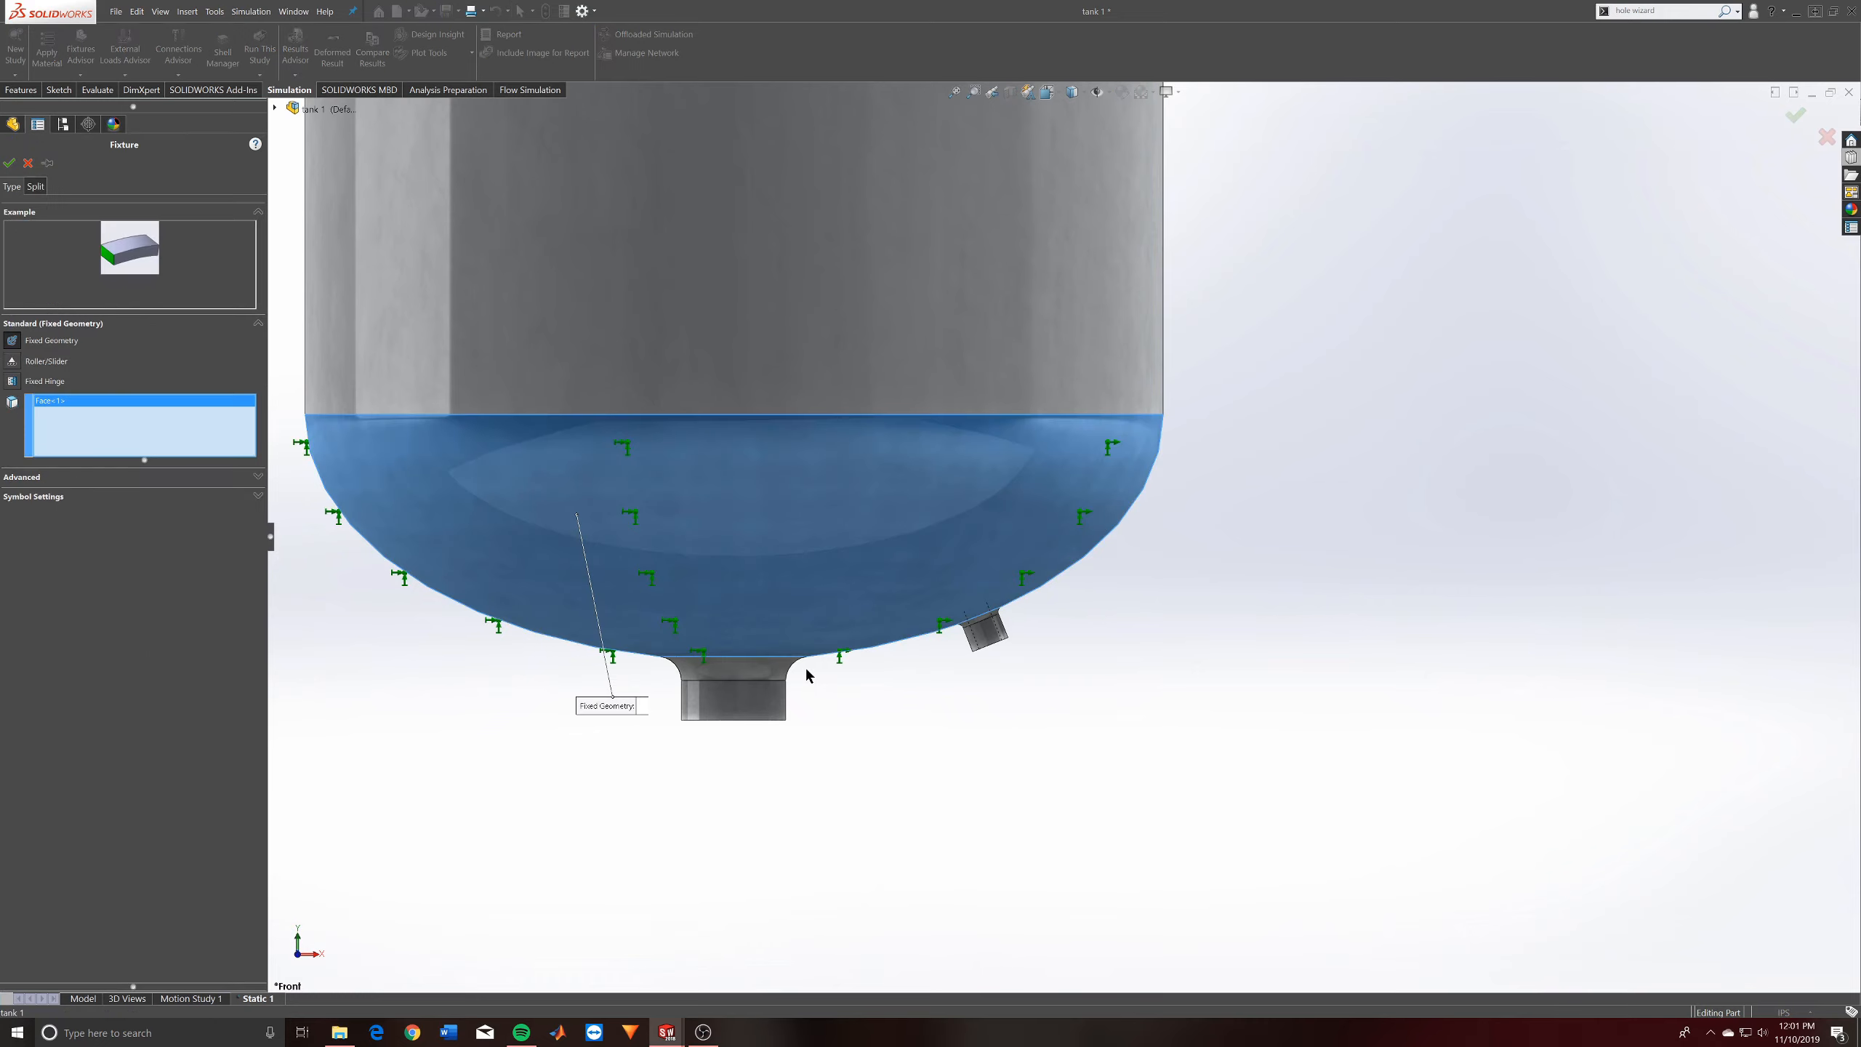
scroll(842, 557, "up", 10)
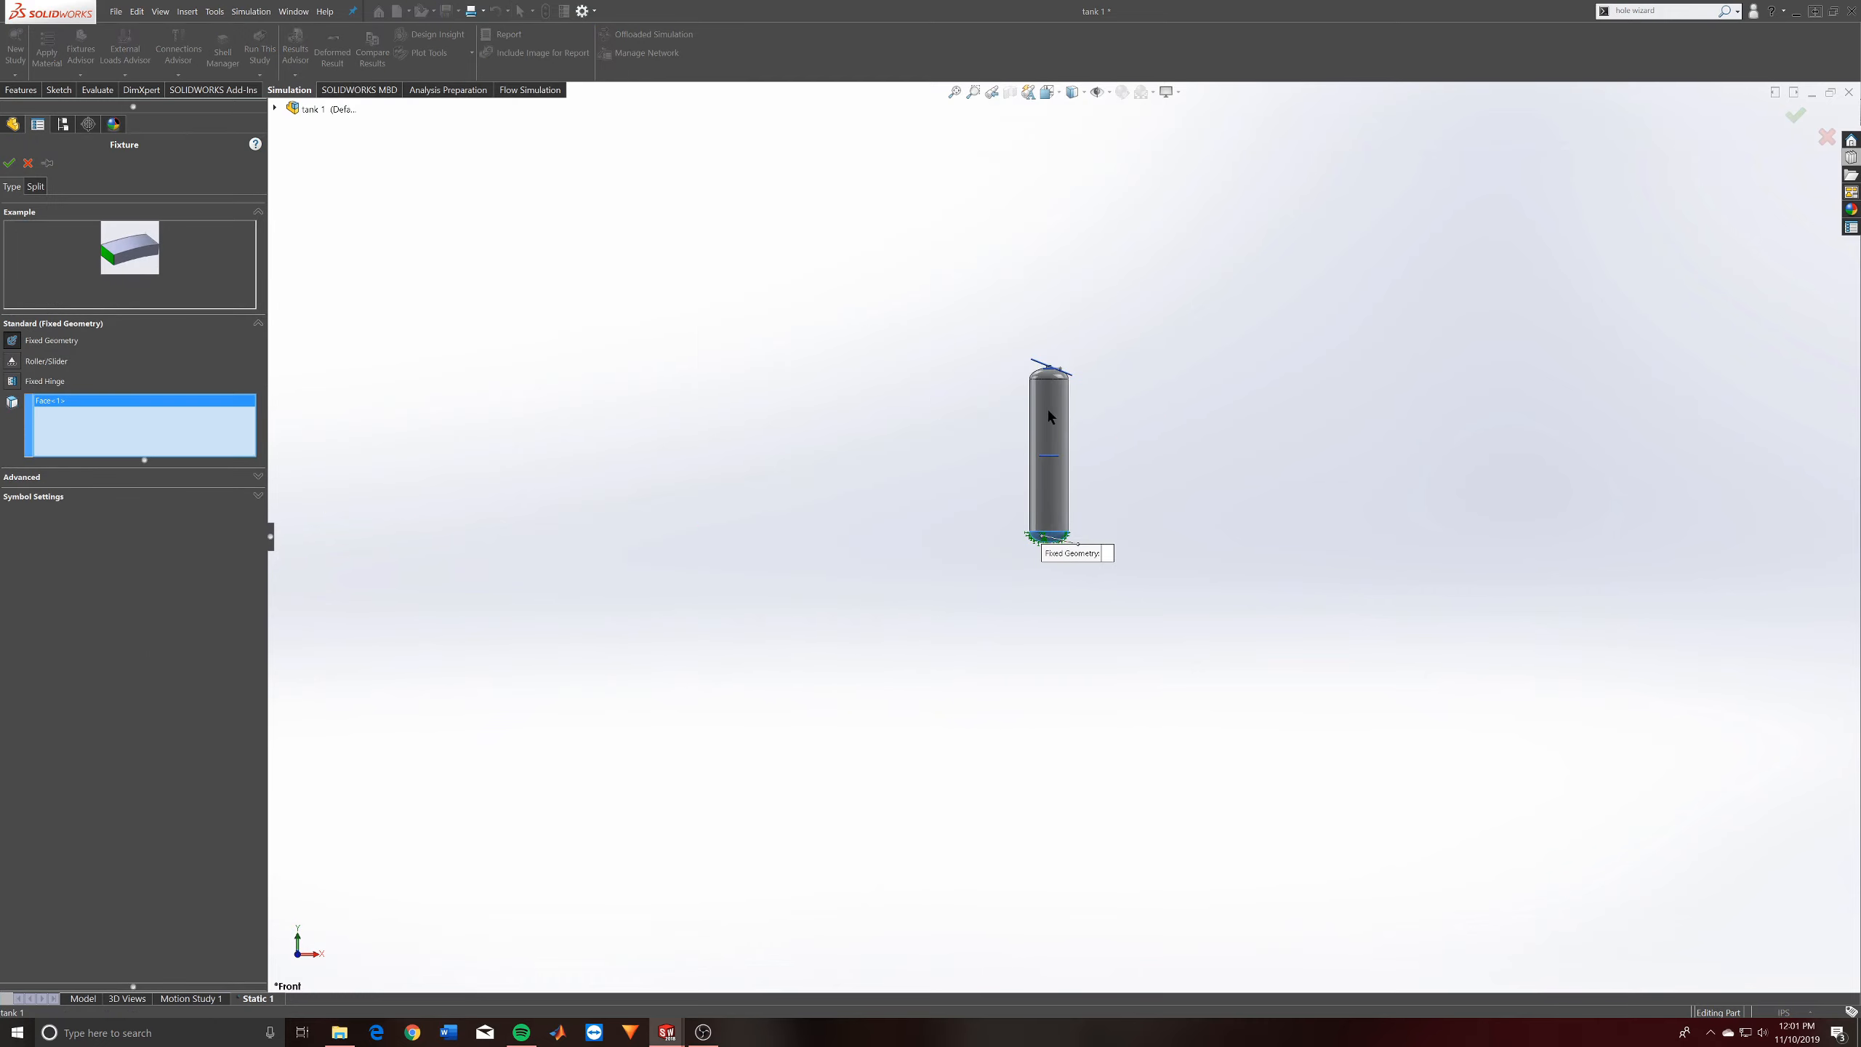
scroll(1048, 417, "down", 8)
left_click(1076, 336)
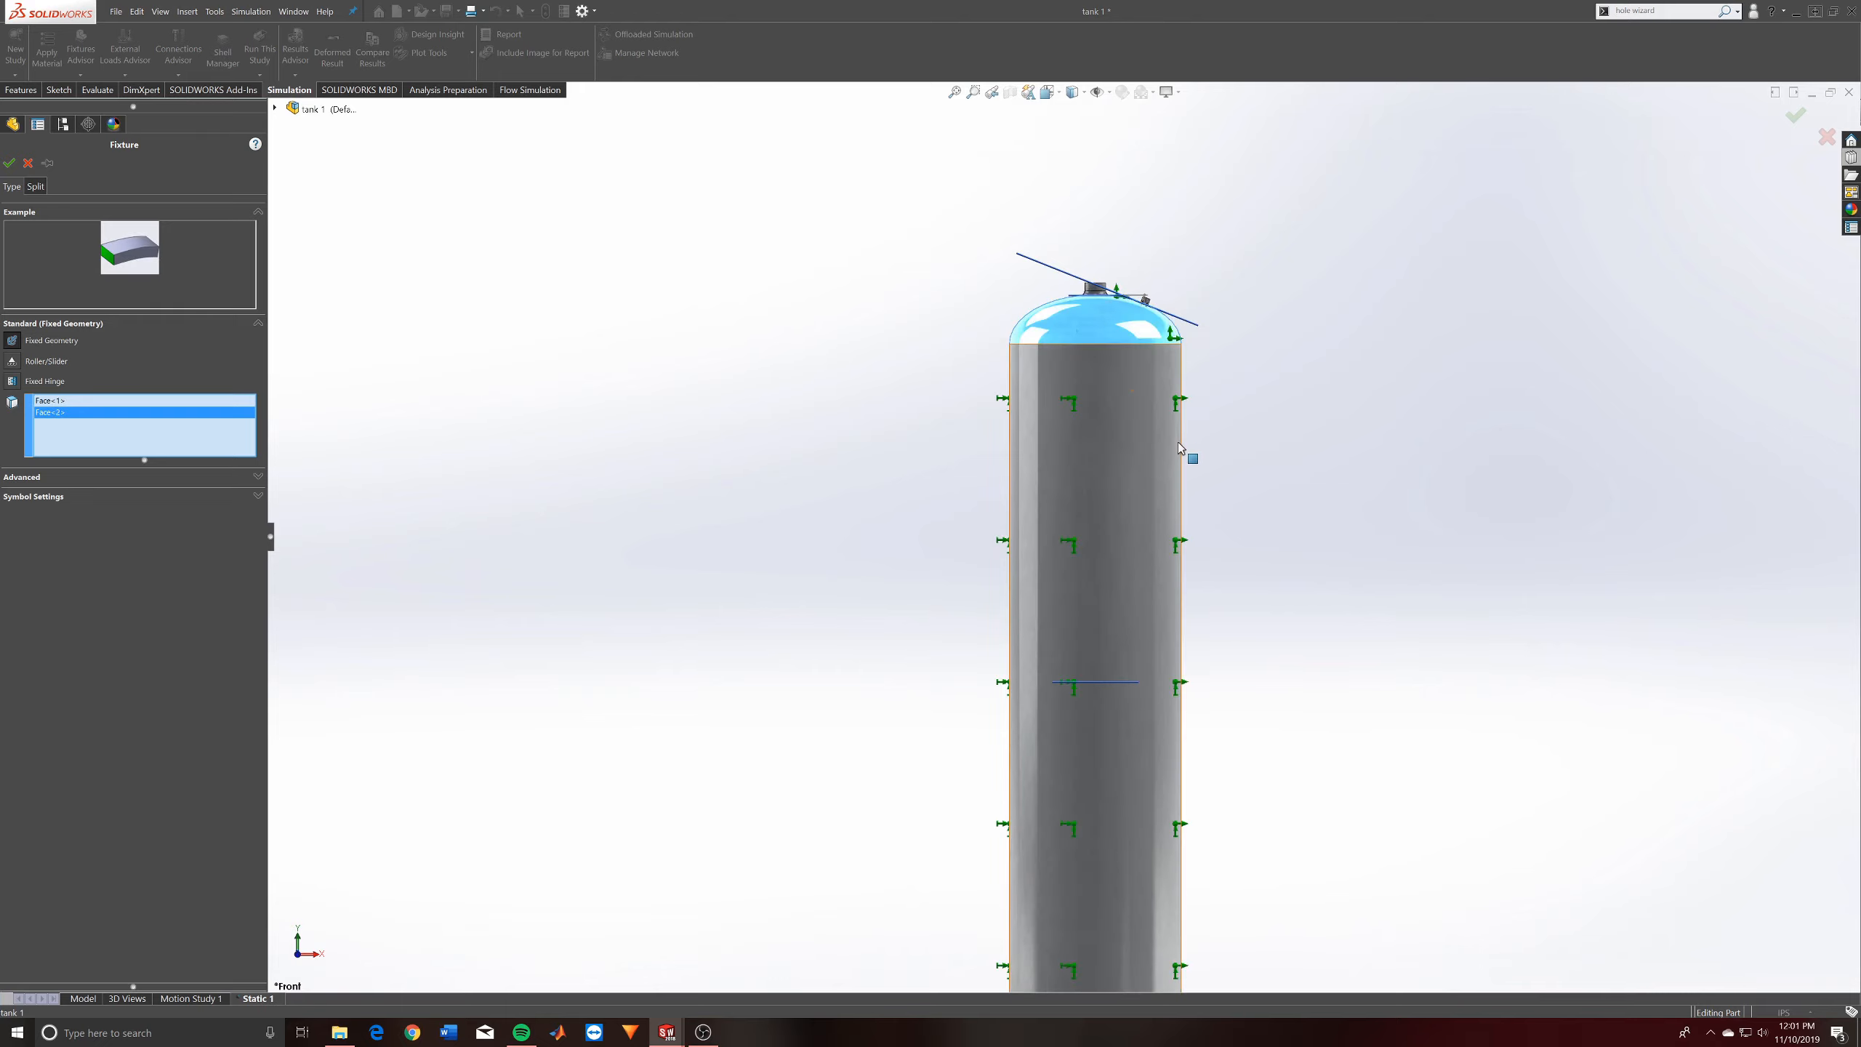
scroll(1128, 528, "up", 6)
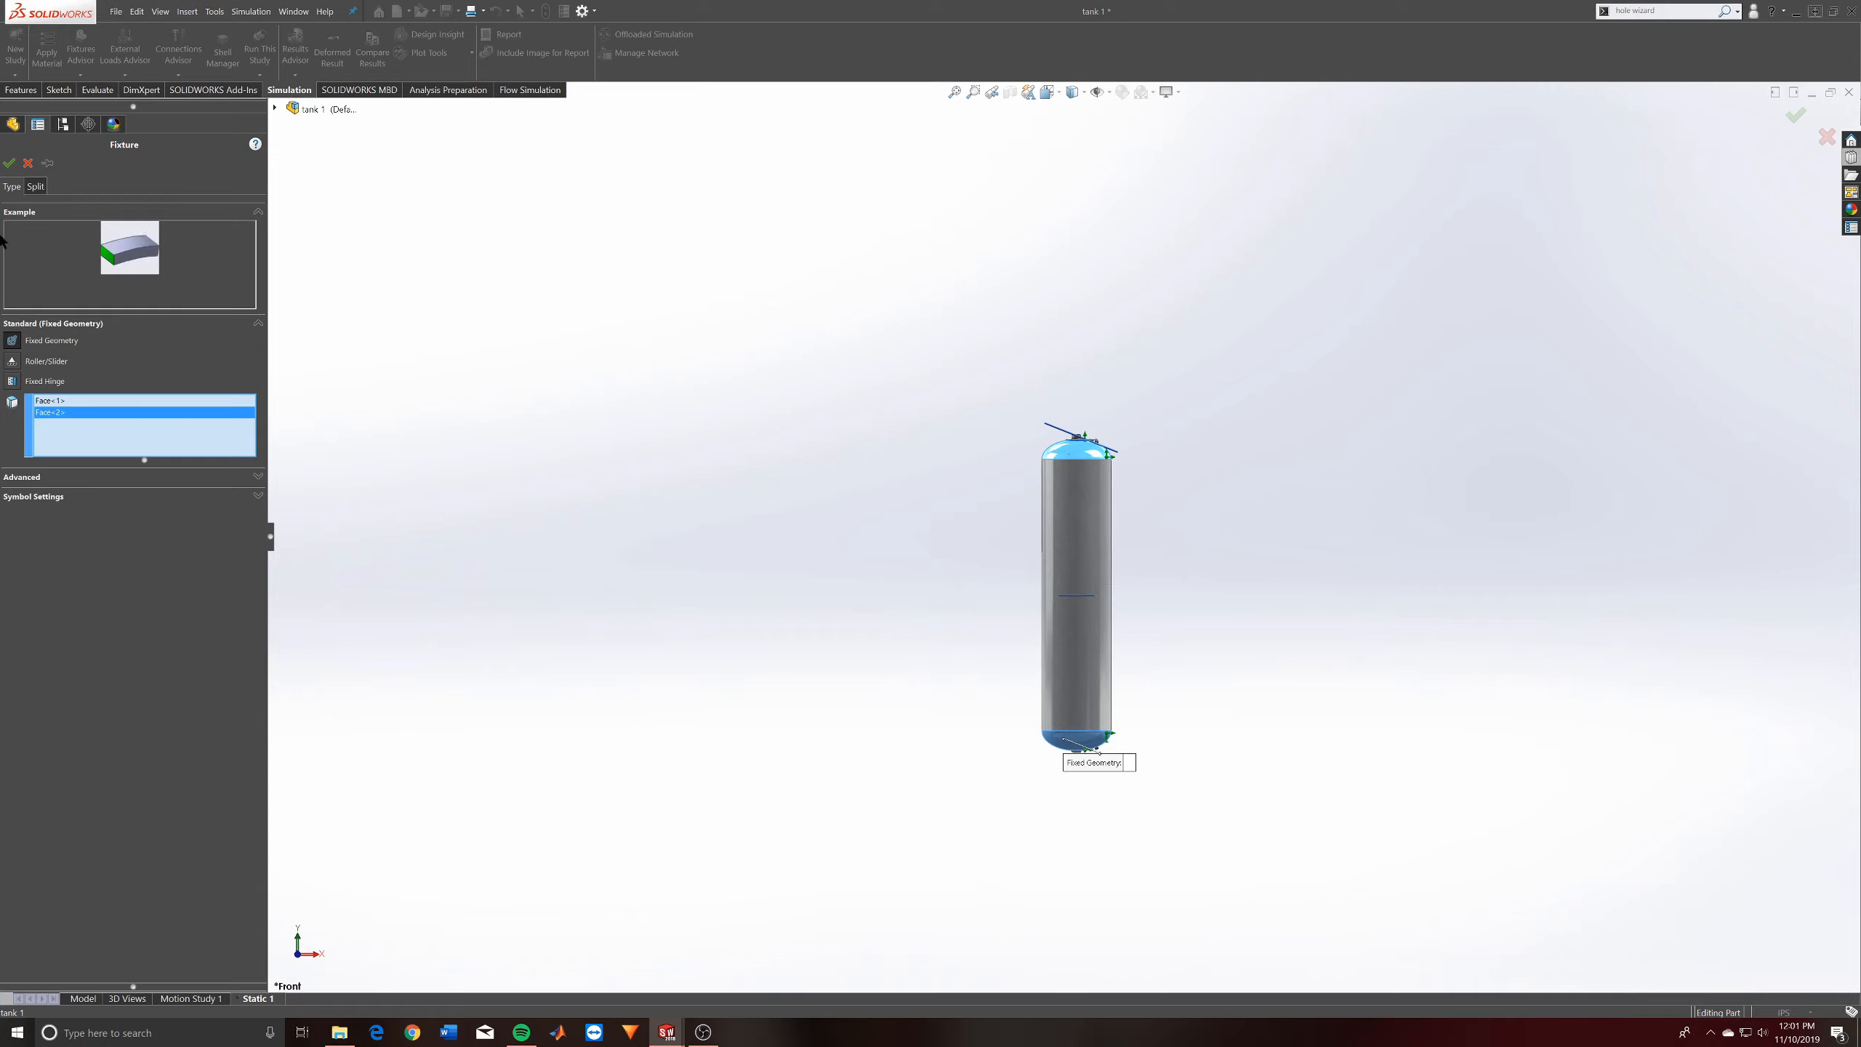
left_click(9, 162)
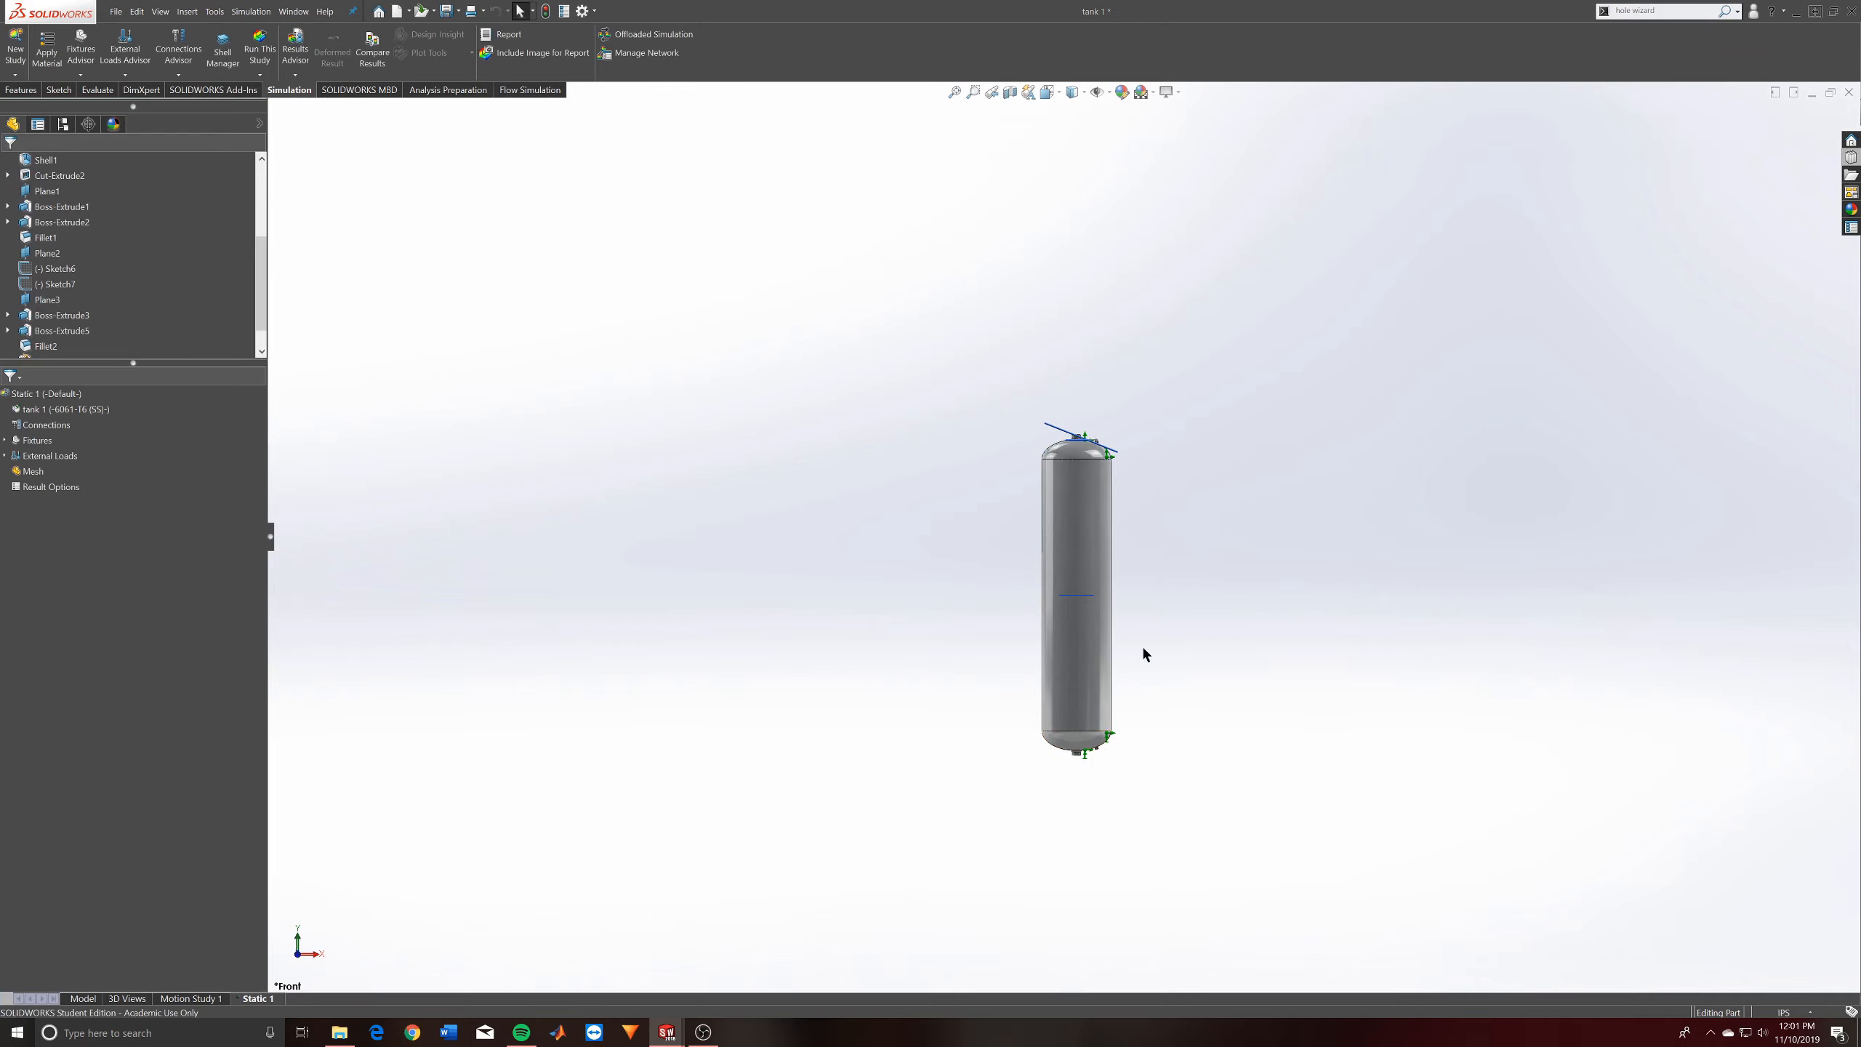
Delete the Fixed Geometry fixture from the two dome faces
middle_click_drag(1145, 653, 983, 702)
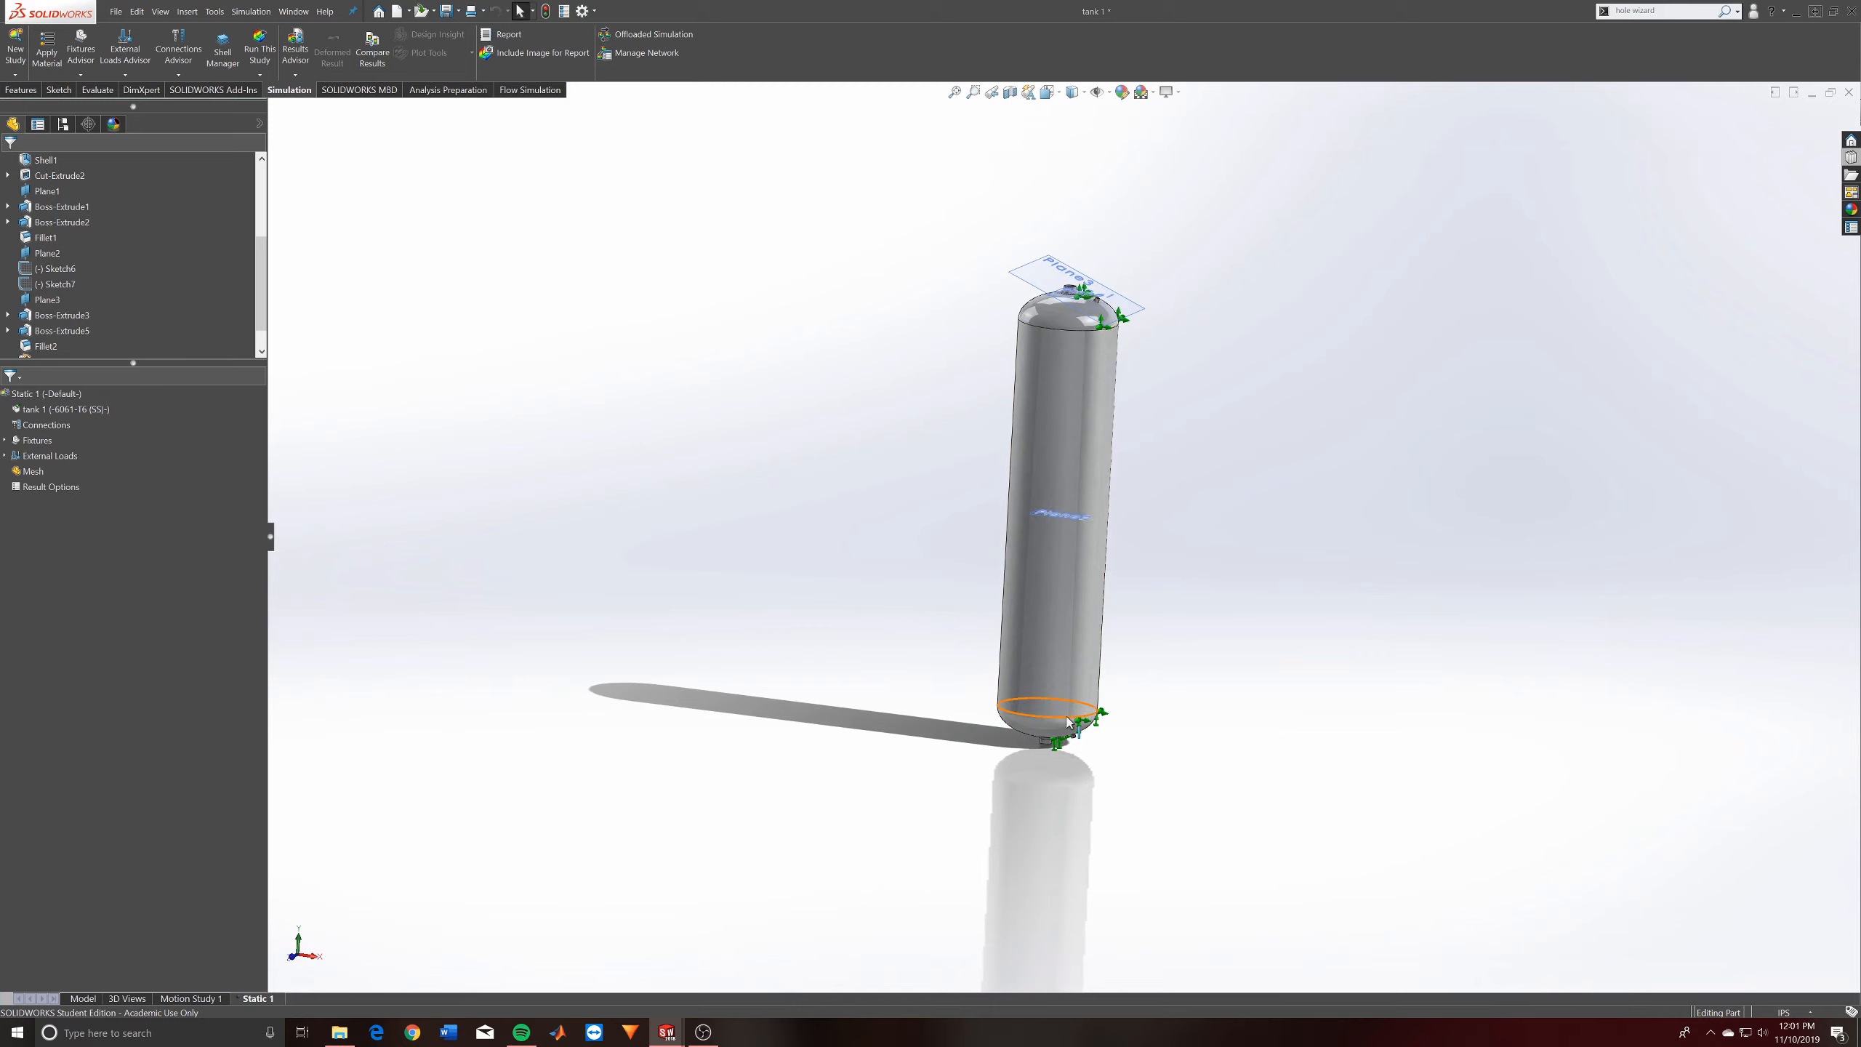
left_click(40, 457)
right_click(38, 462)
left_click(33, 443)
right_click(35, 442)
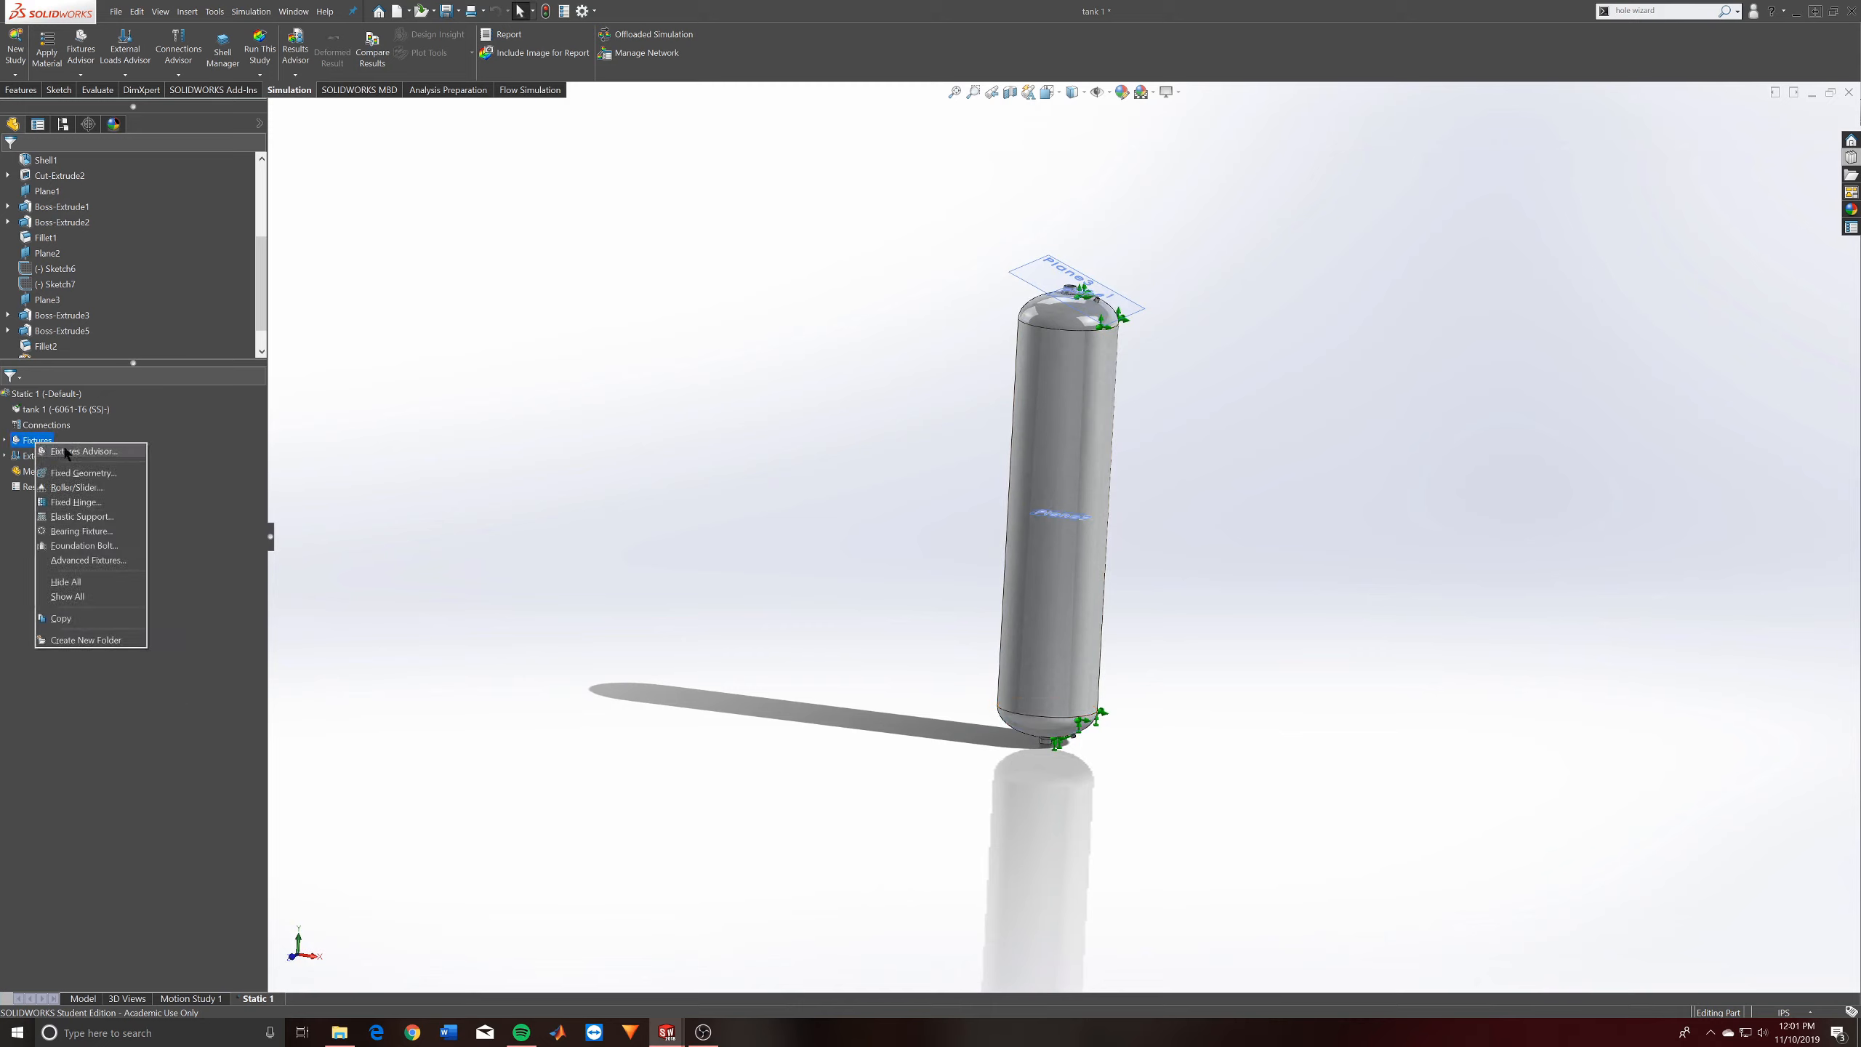
left_click(5, 440)
left_click(35, 455)
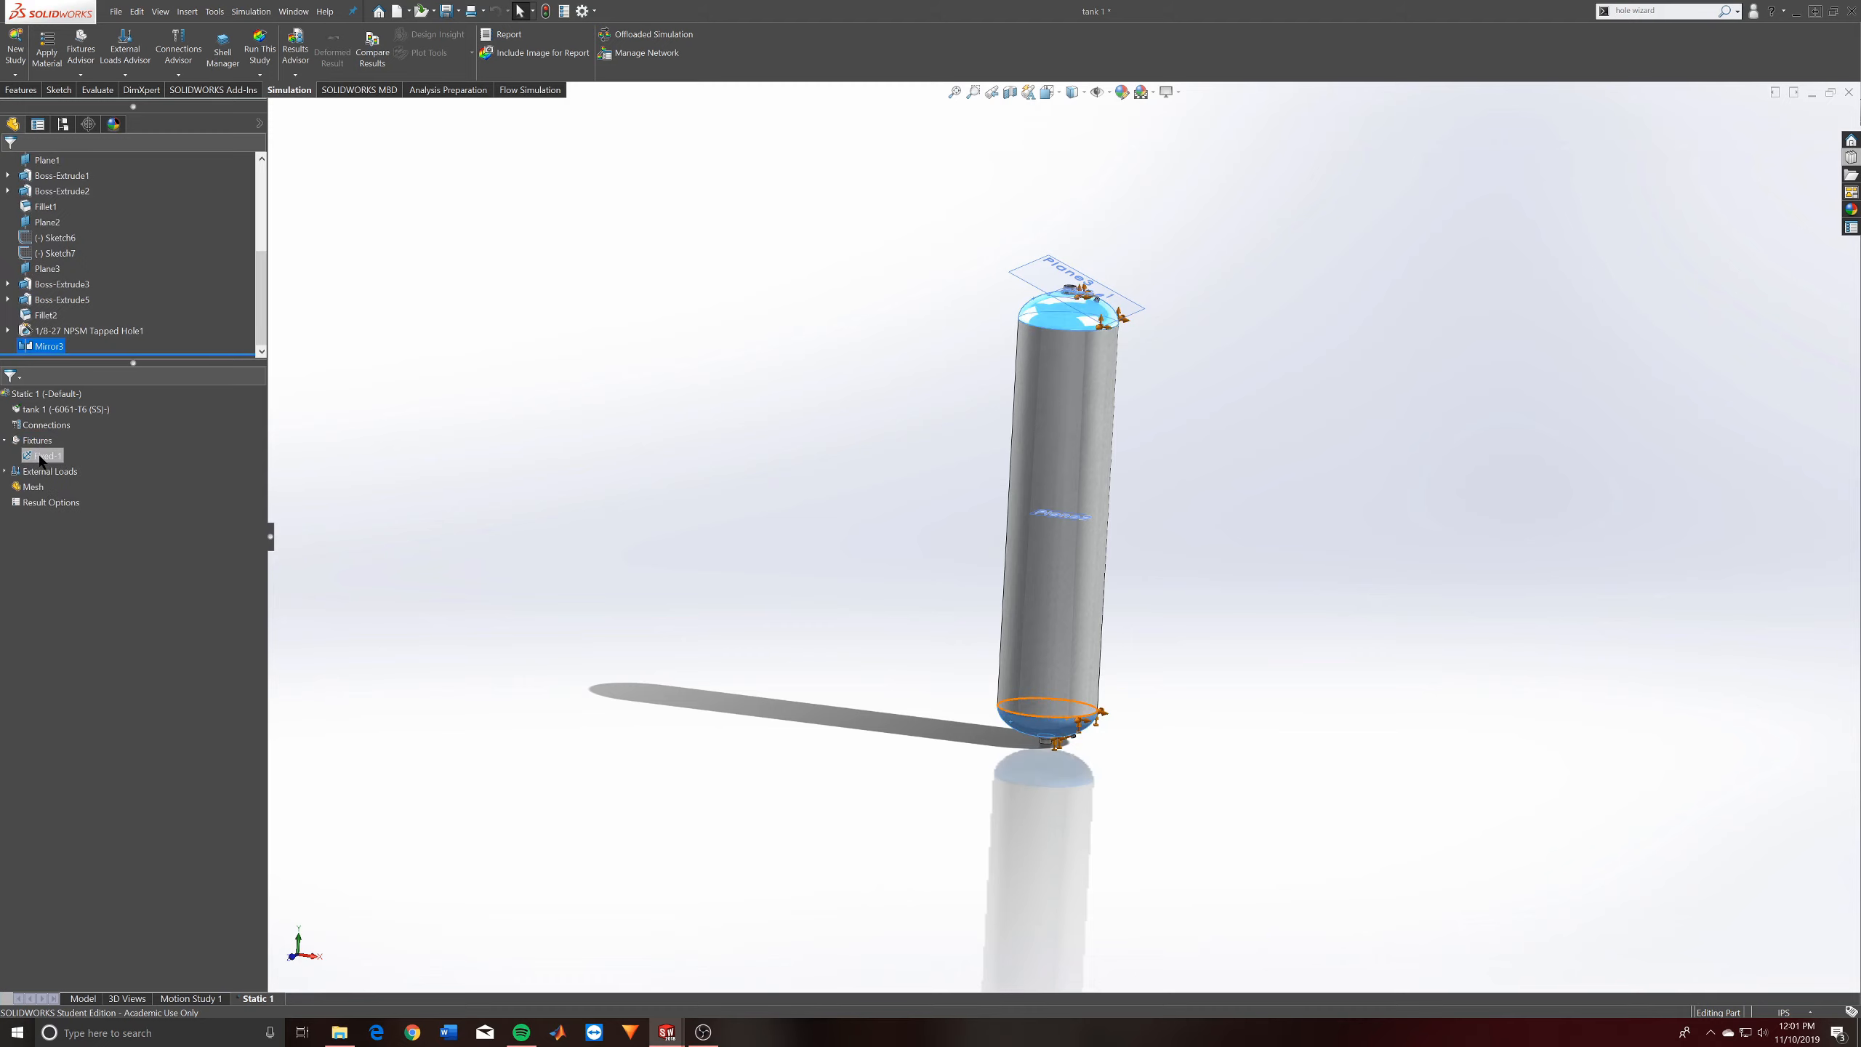
key("Delete")
left_click(989, 495)
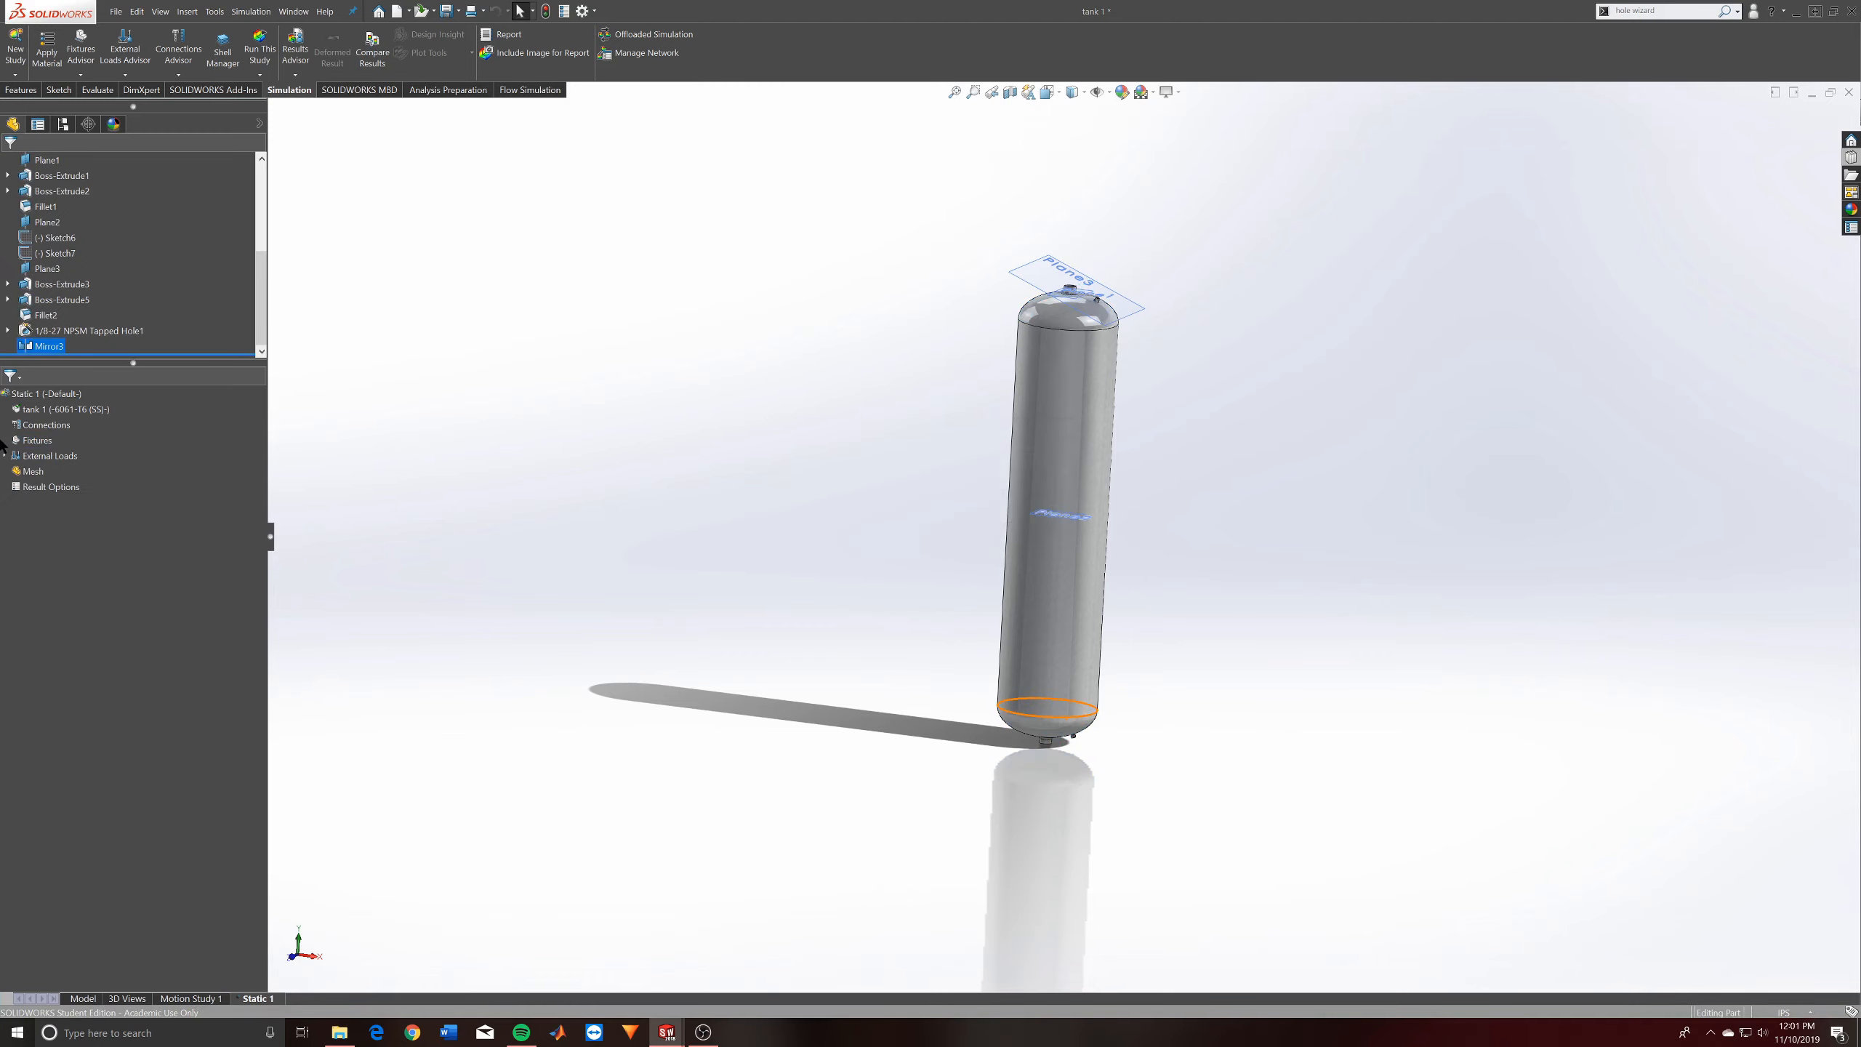
Apply a Fixed Geometry fixture to the two circular edges where the upper and lower domes meet the cylinder
right_click(36, 441)
left_click(72, 473)
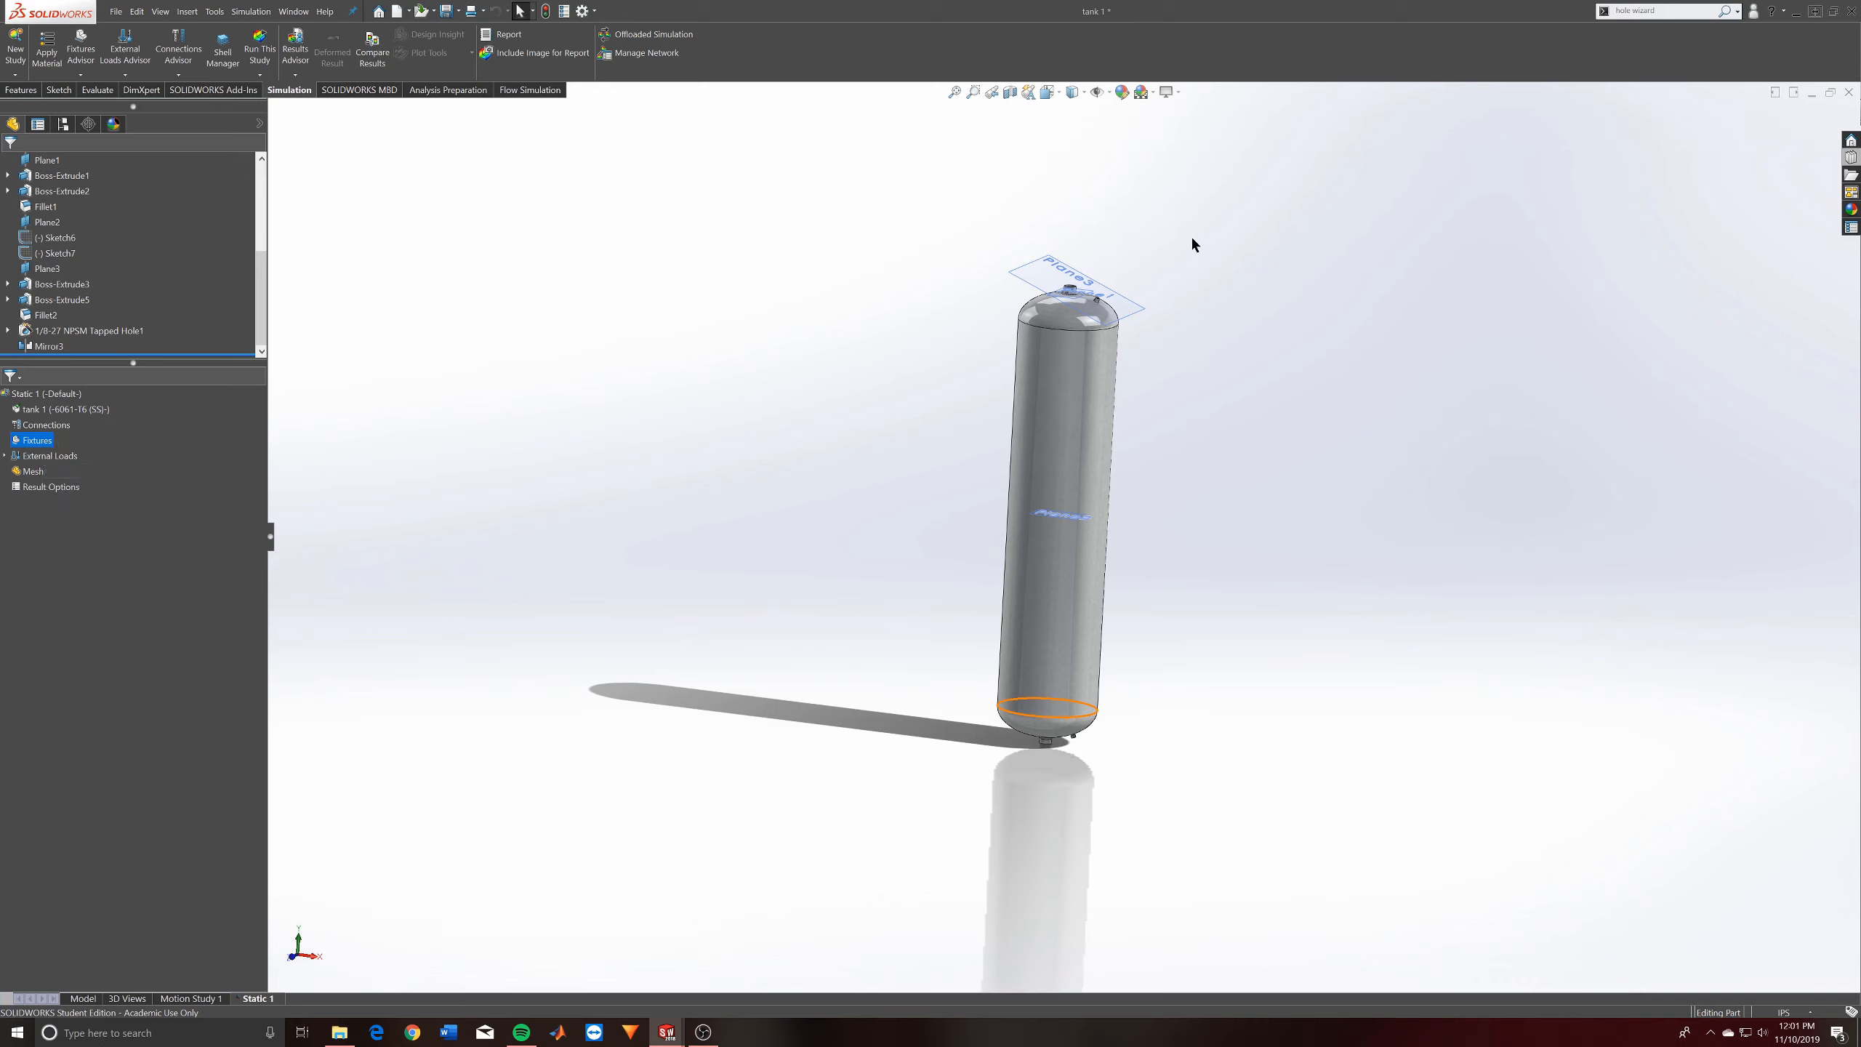
scroll(1076, 349, "down", 5)
left_click(1084, 373)
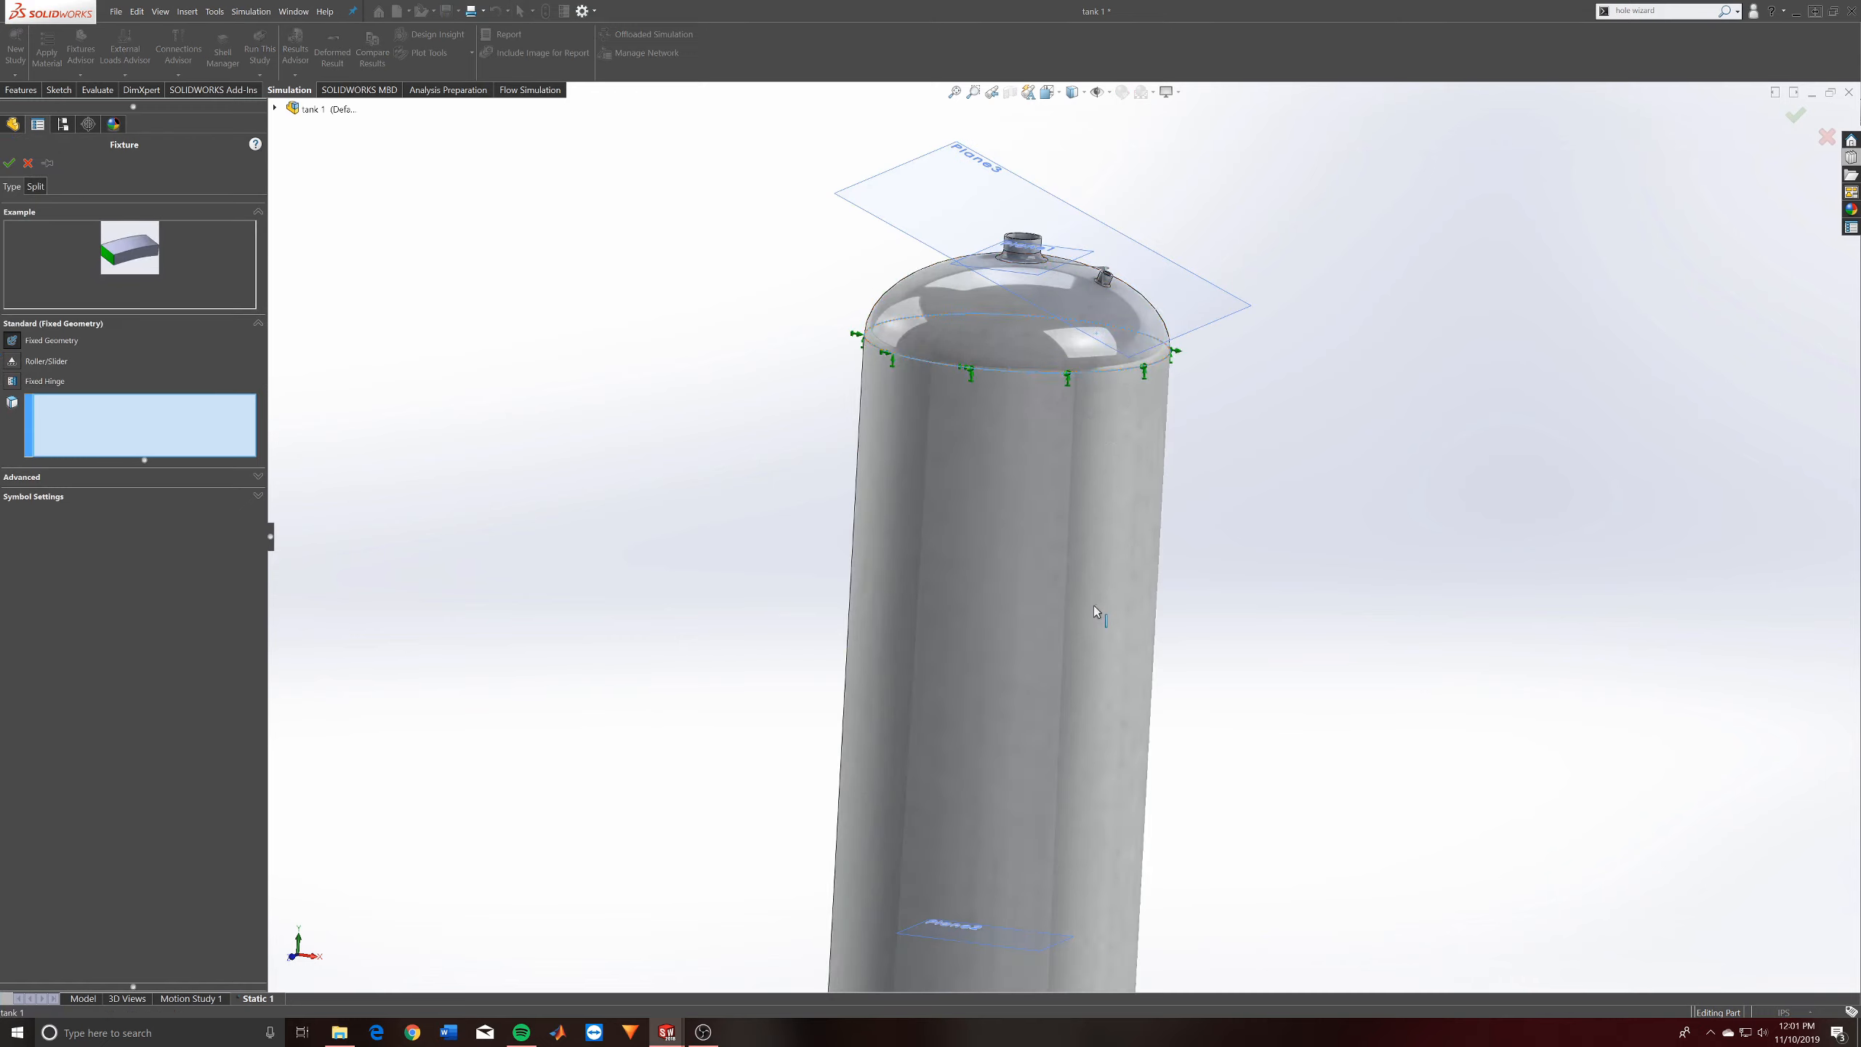
scroll(1095, 616, "up", 5)
scroll(1083, 793, "down", 4)
scroll(1067, 793, "up", 5)
scroll(1029, 741, "down", 5)
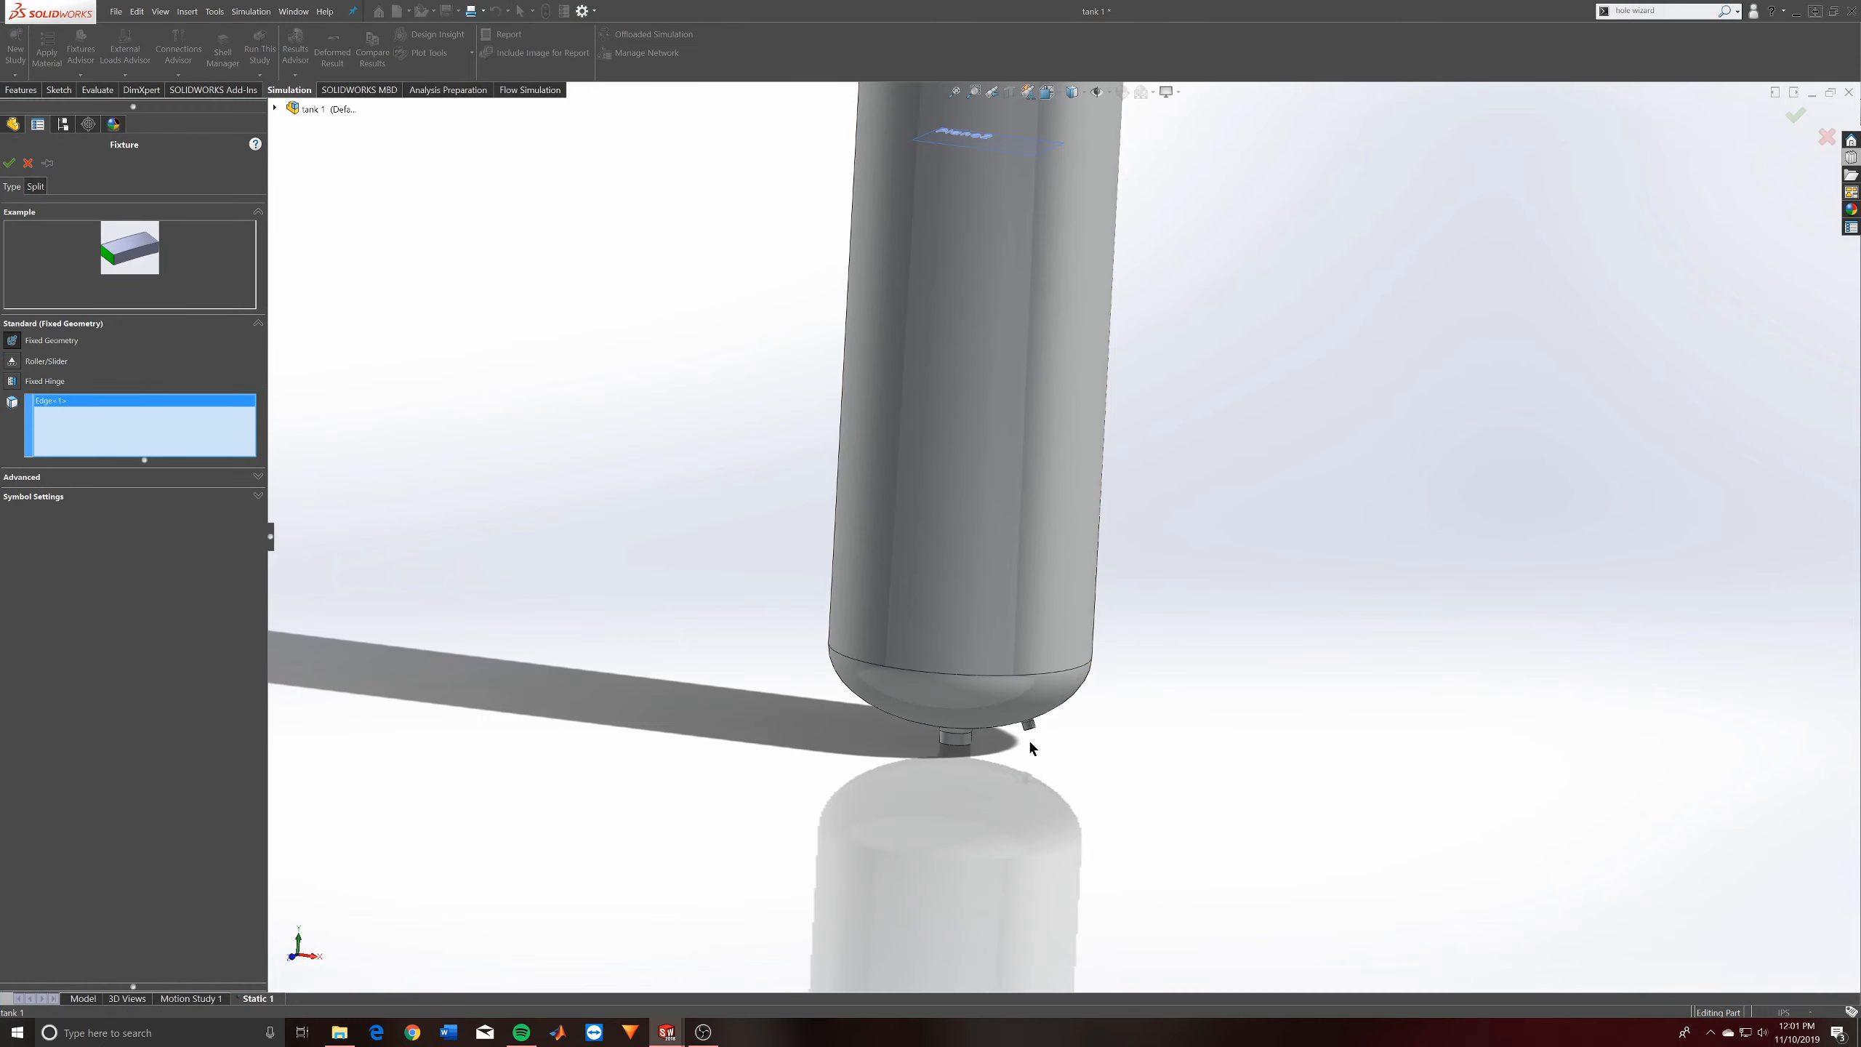
left_click(1035, 673)
left_click(9, 163)
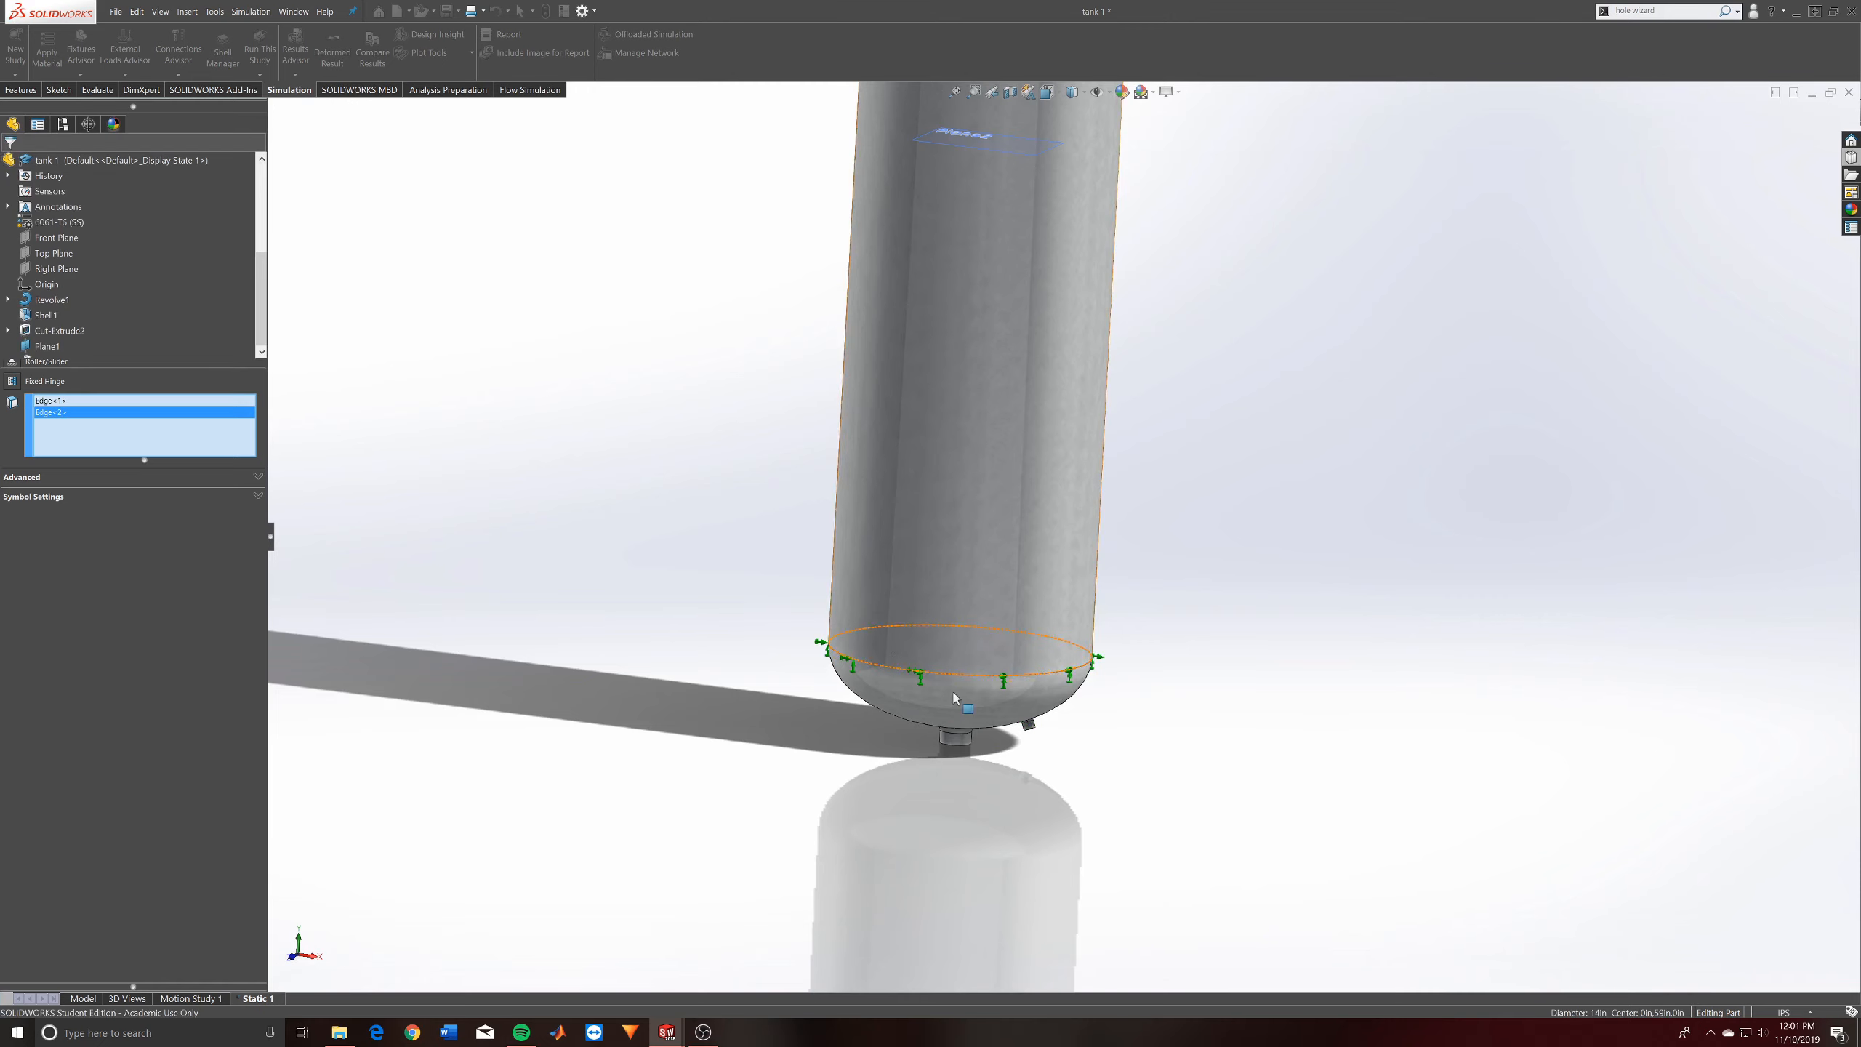
scroll(1014, 660, "down", 2)
key("Escape")
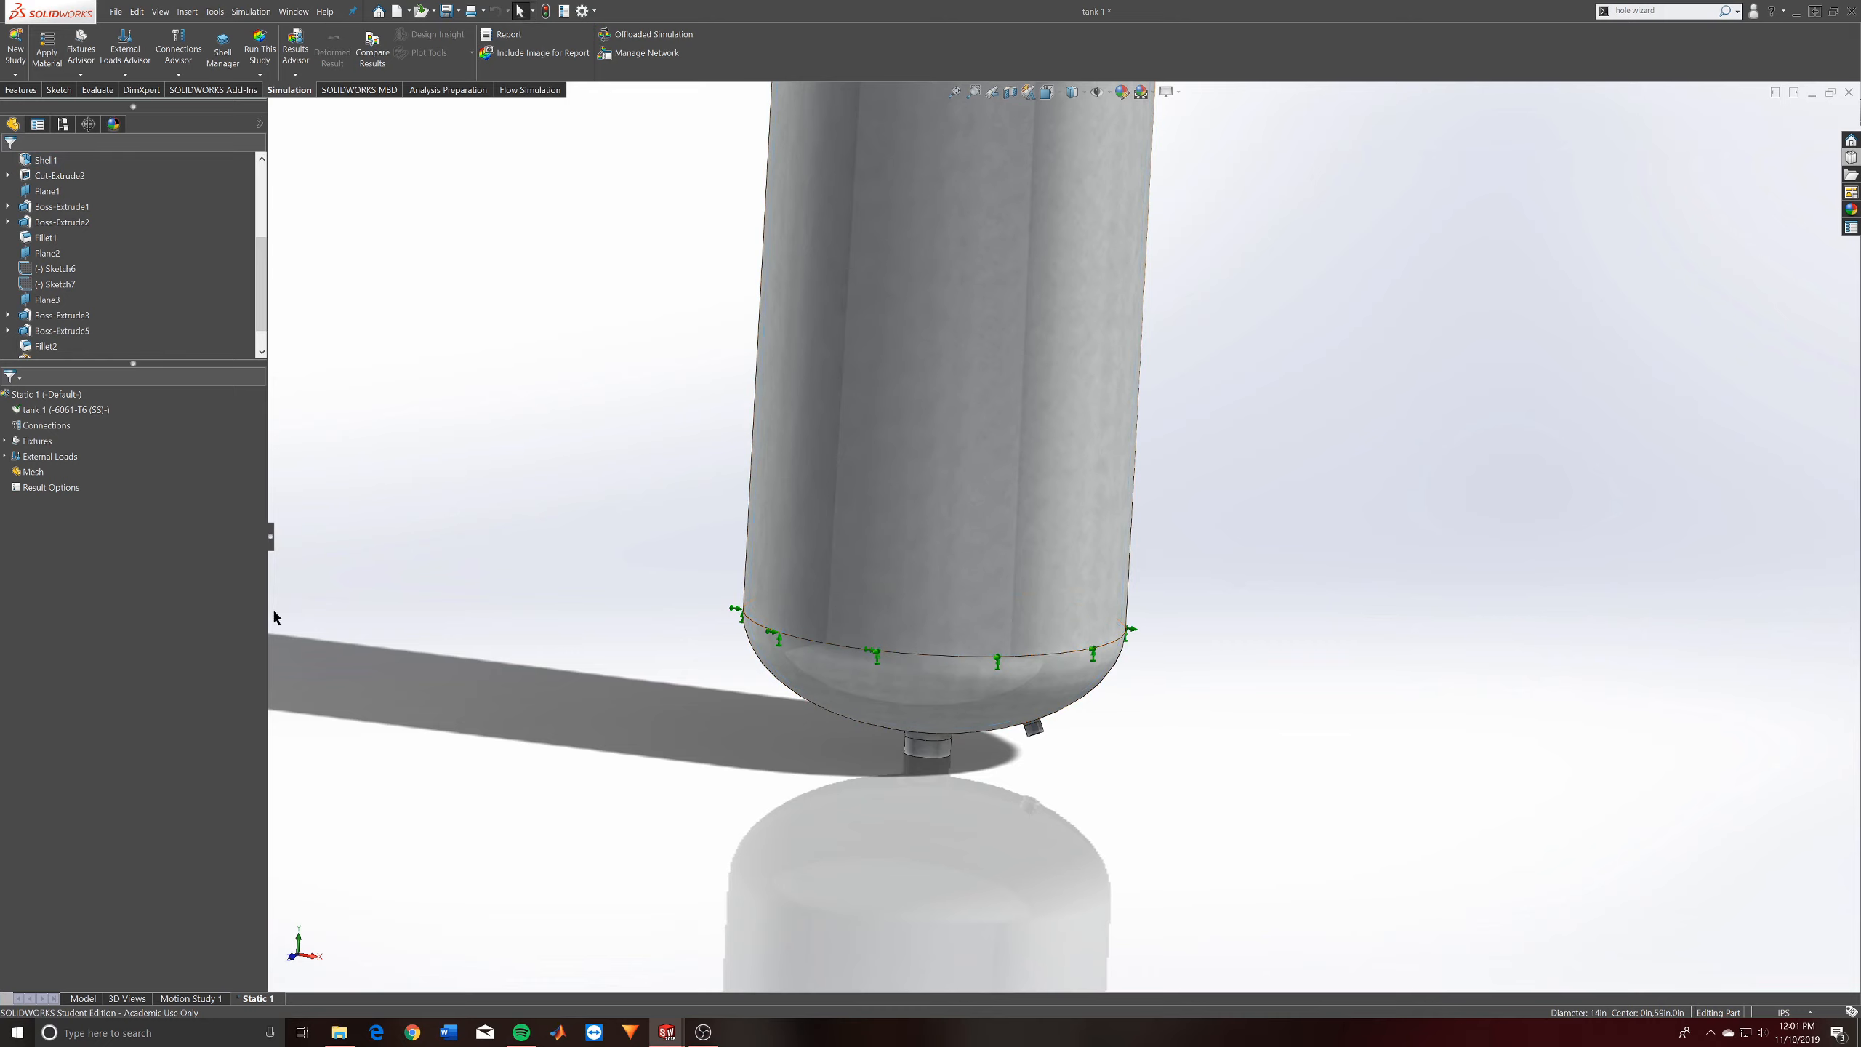
Create the tank's mesh with the mesh parameters enabled and set to Blended curvature-based mesh
right_click(22, 475)
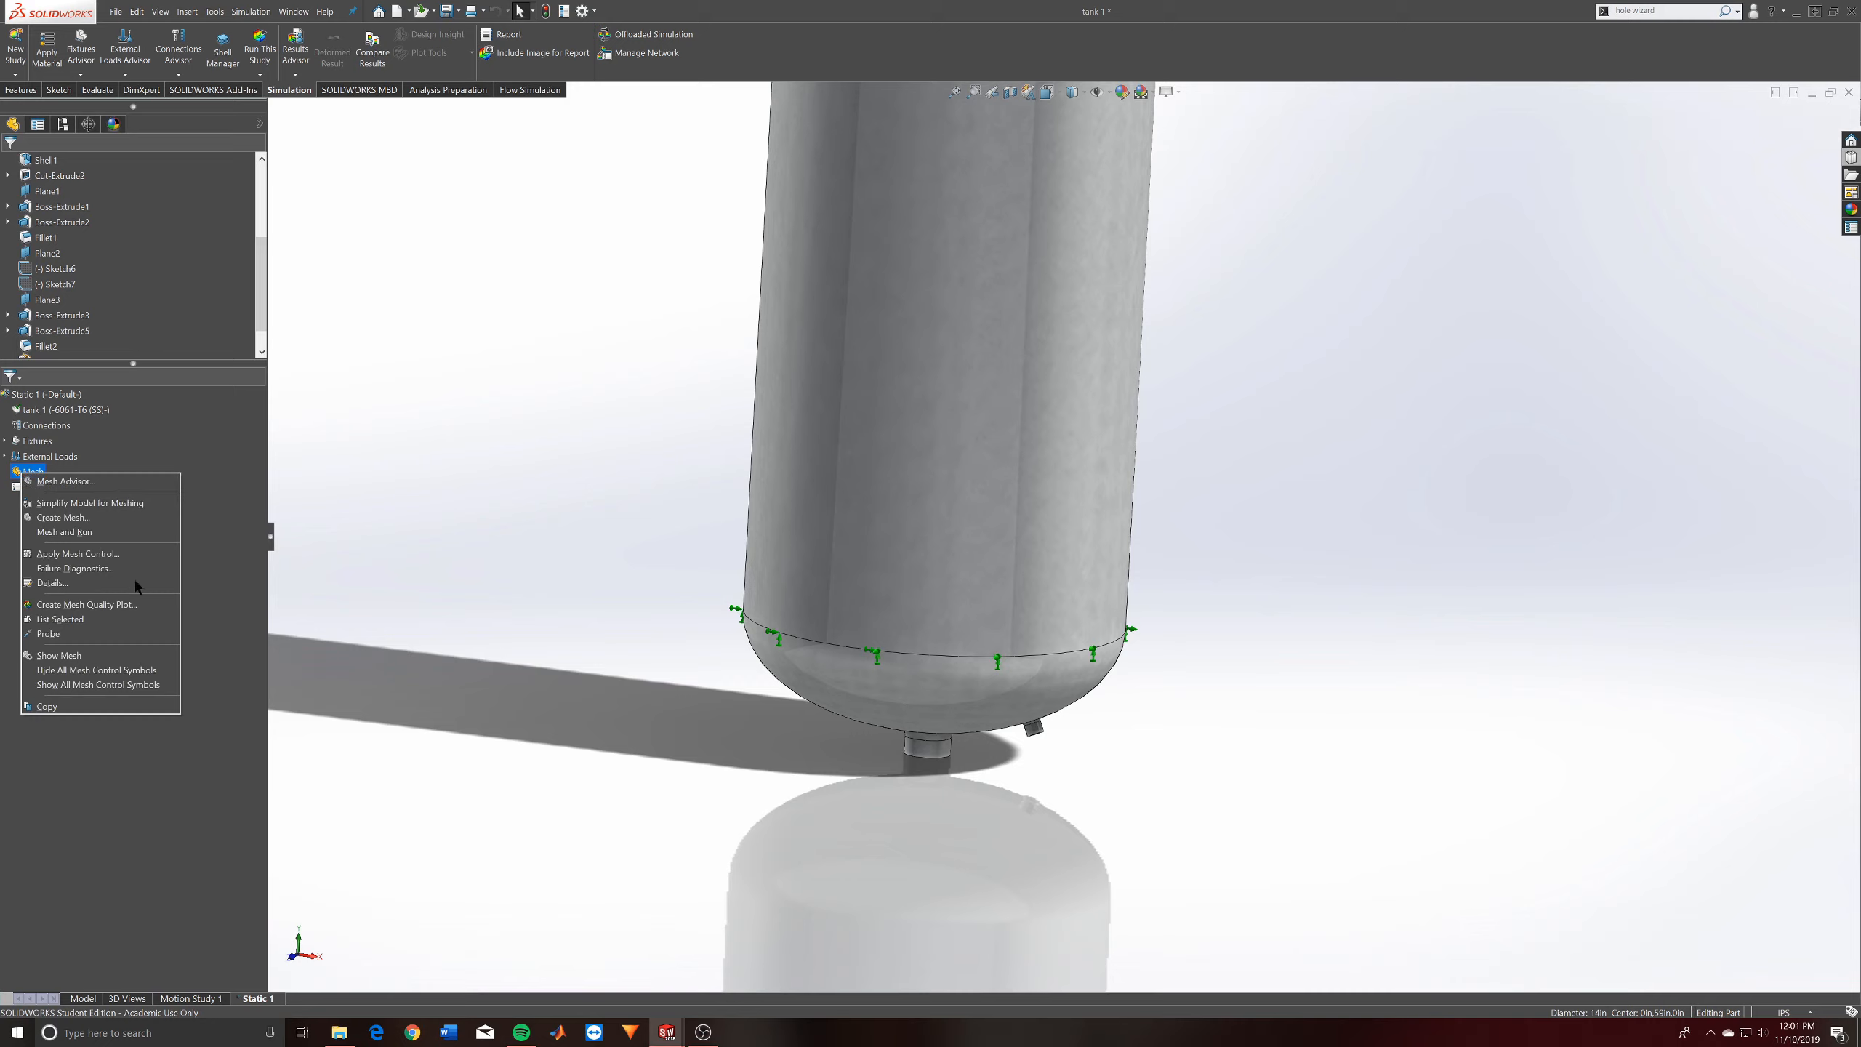
left_click(63, 517)
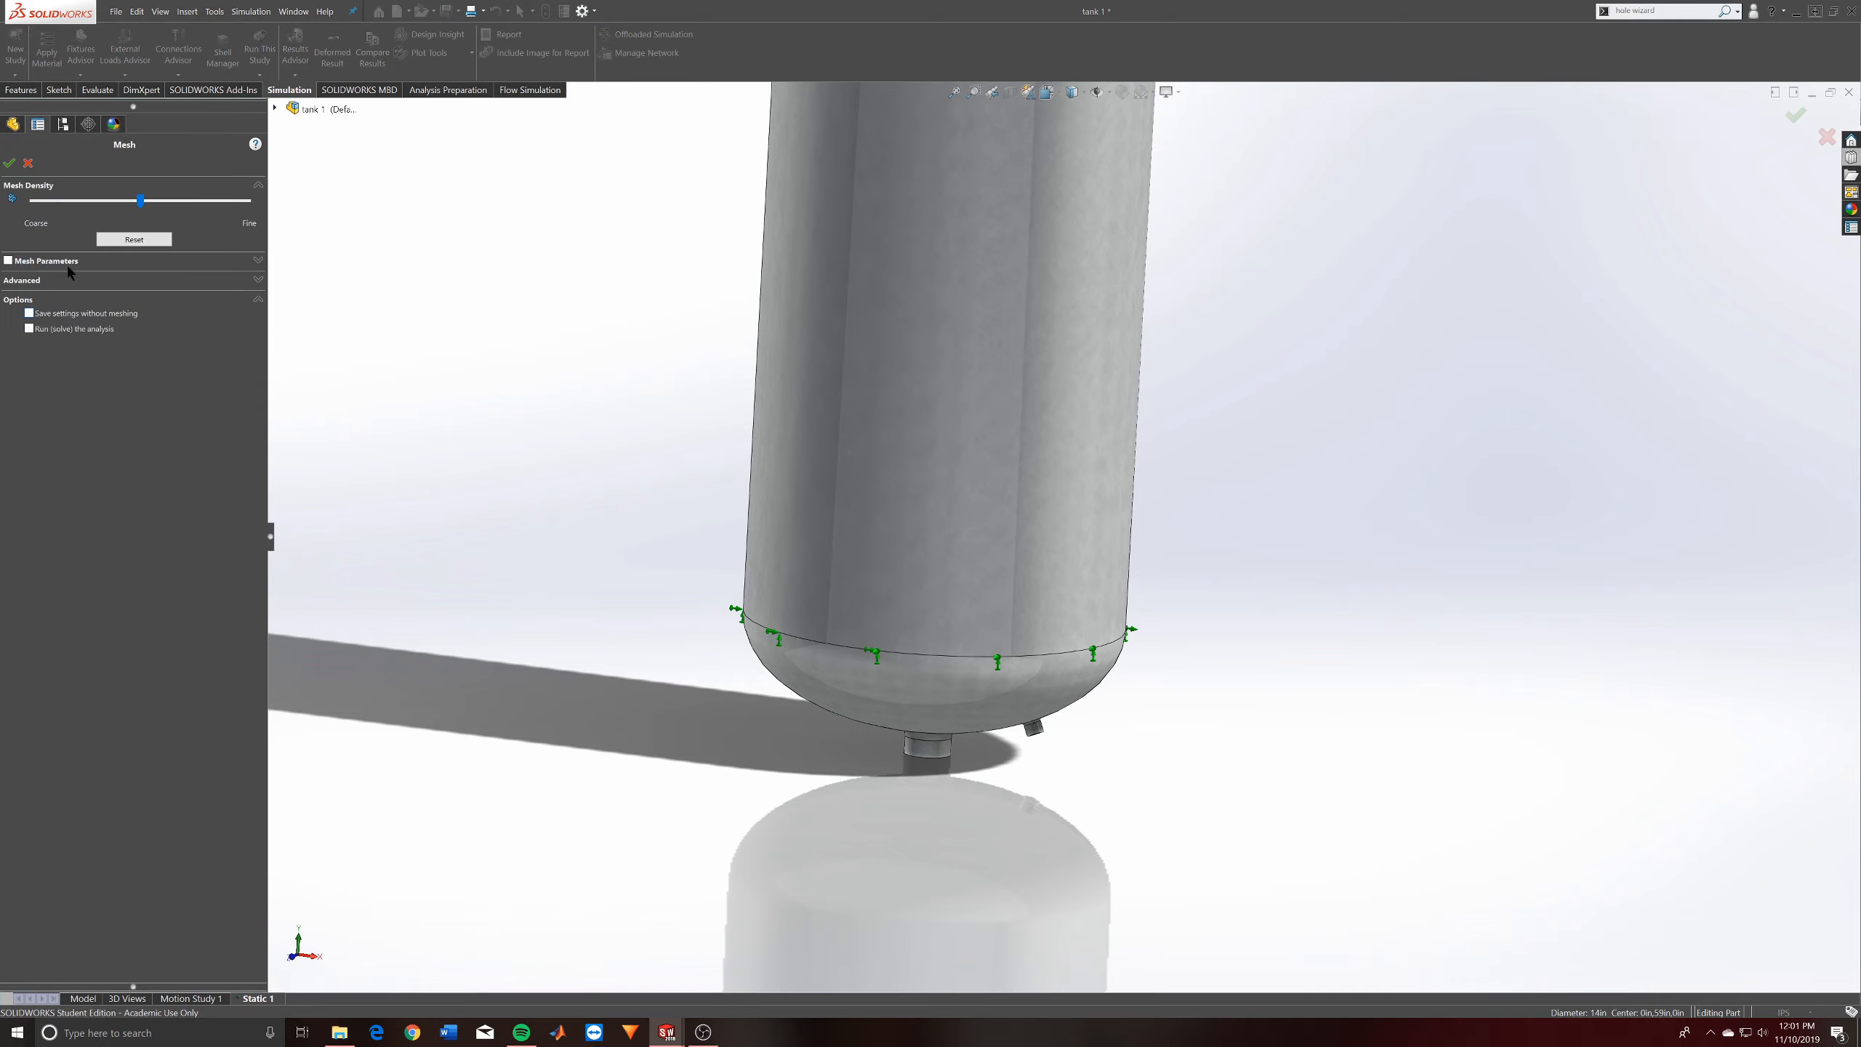
left_click_drag(140, 209, 199, 205)
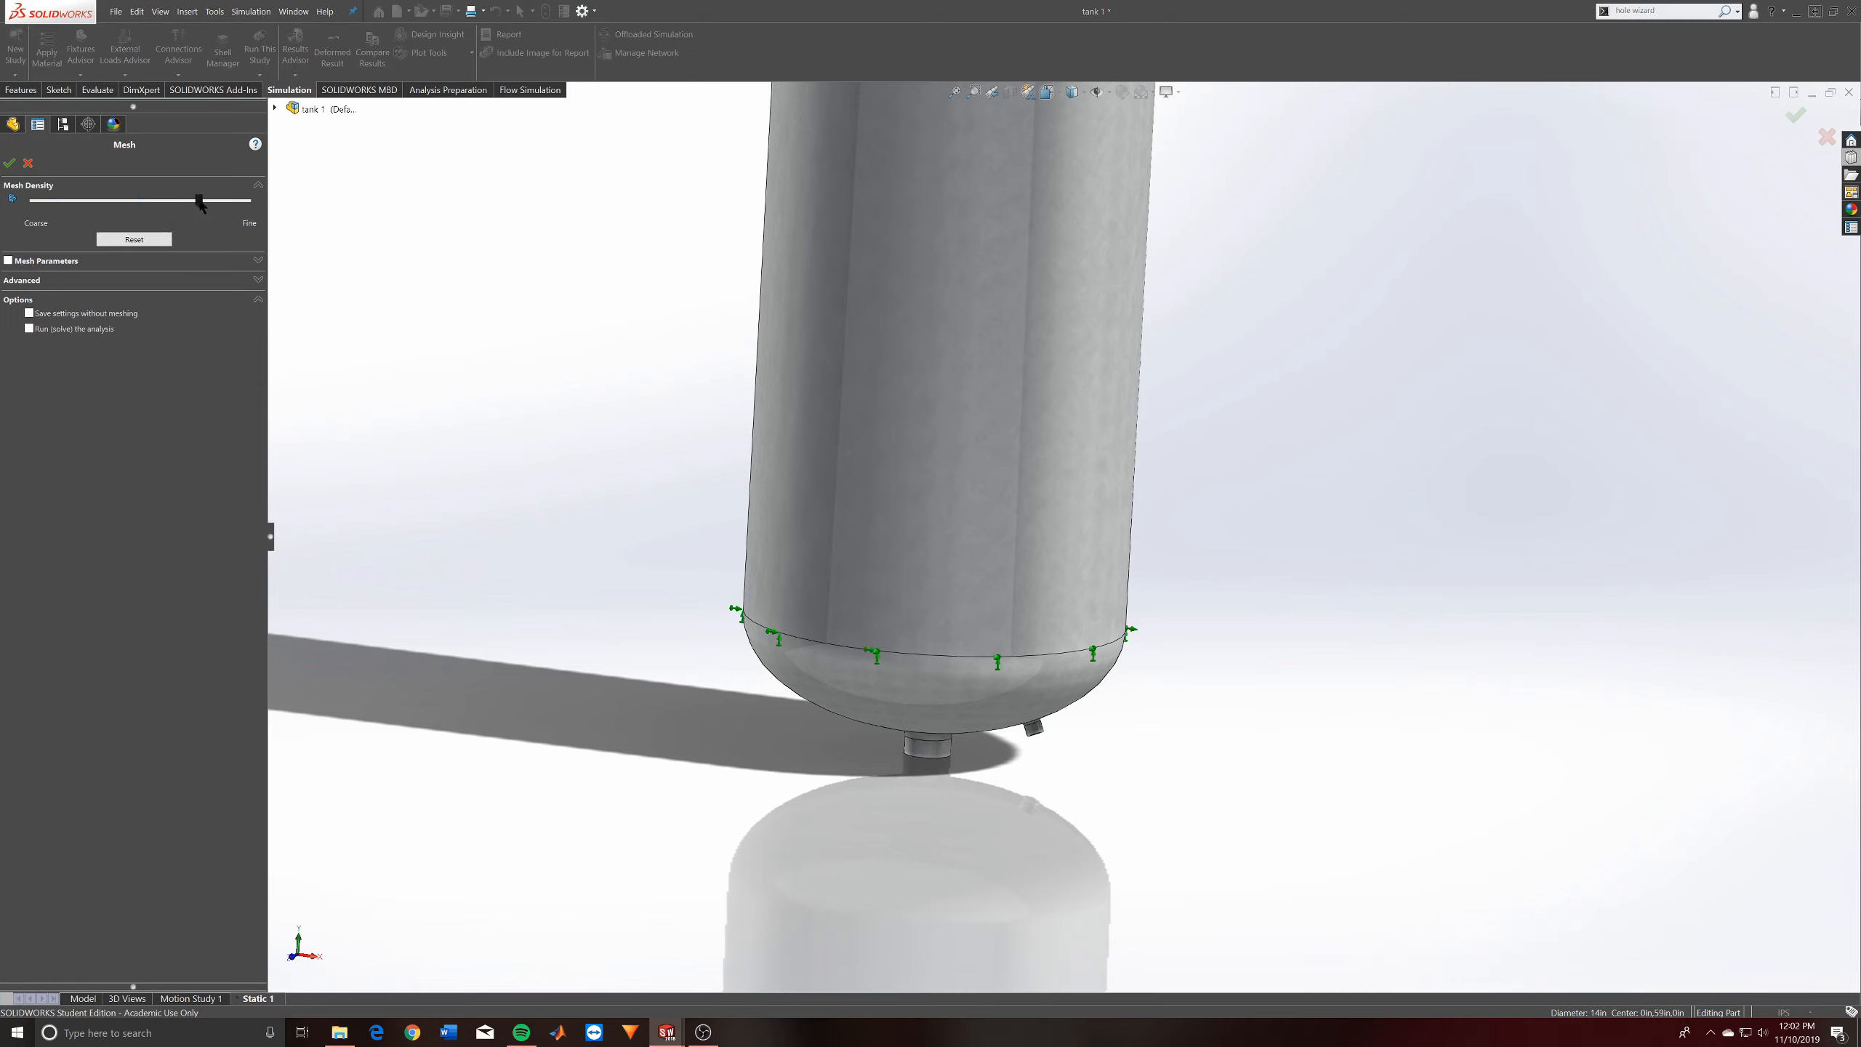
left_click(70, 263)
left_click(30, 289)
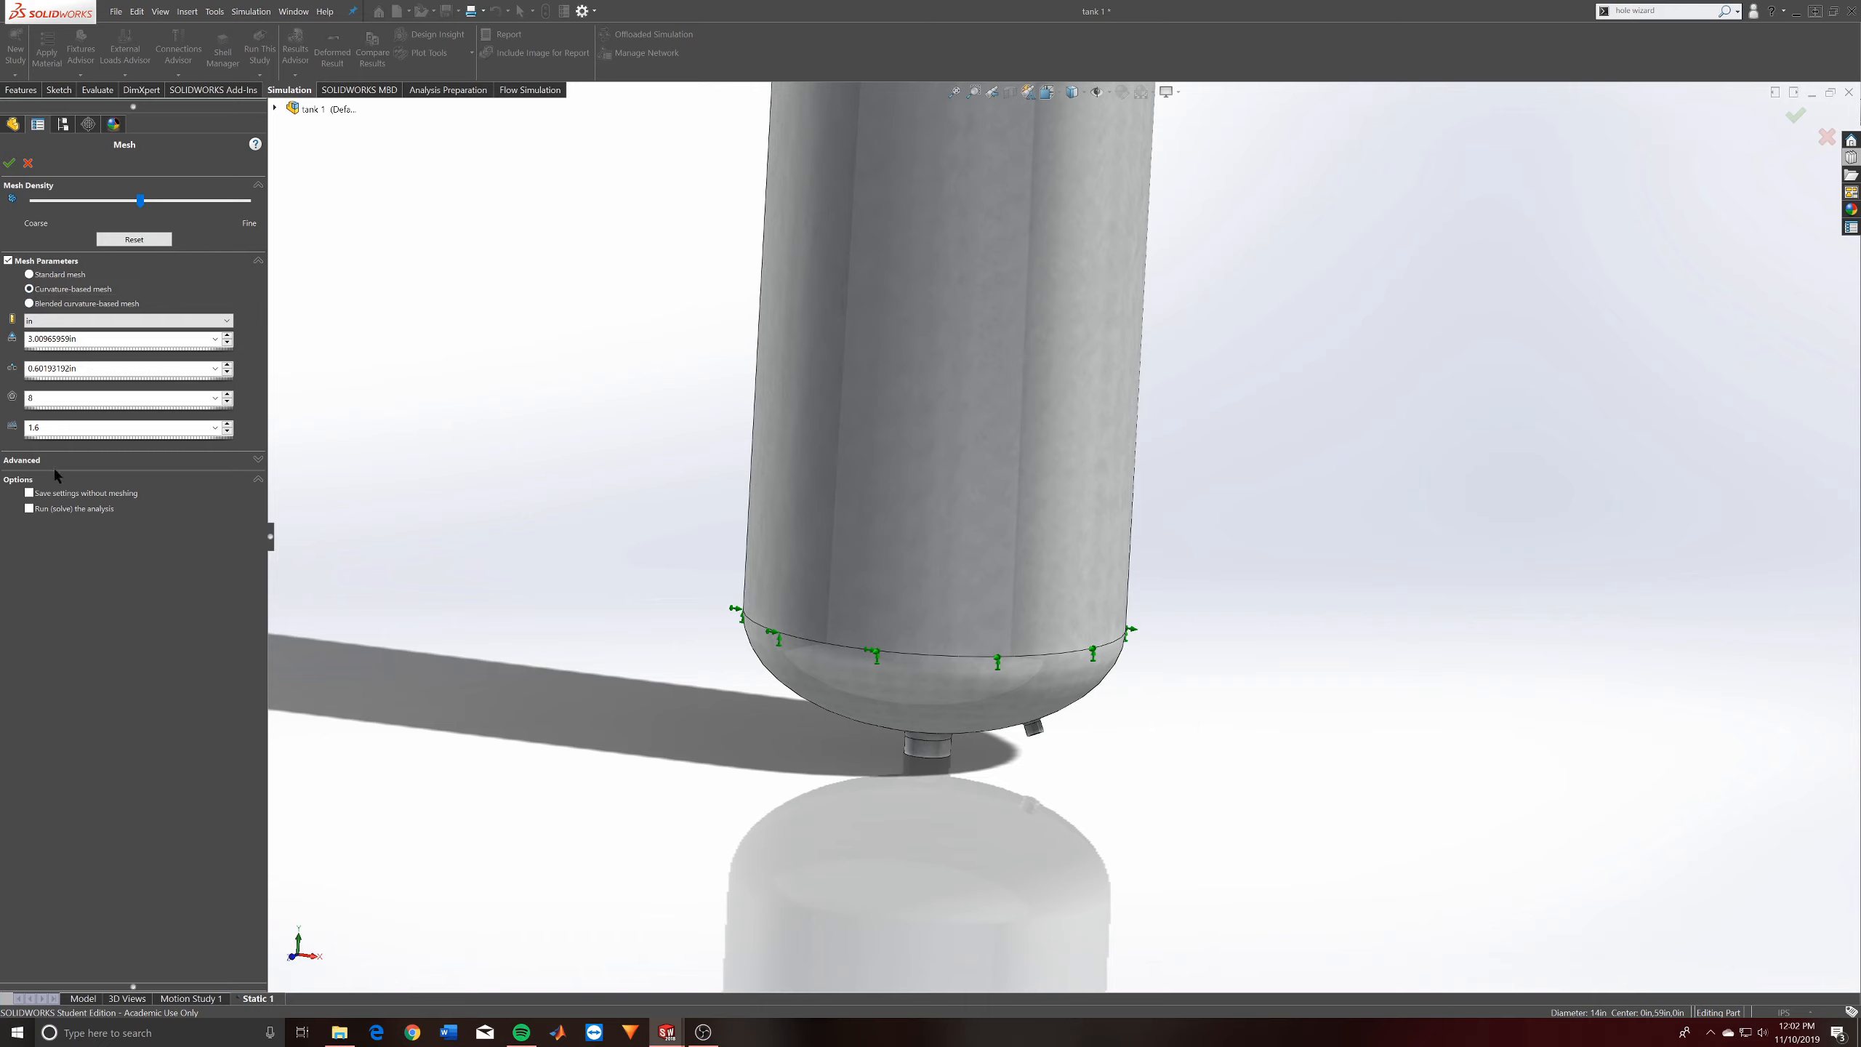
left_click(182, 464)
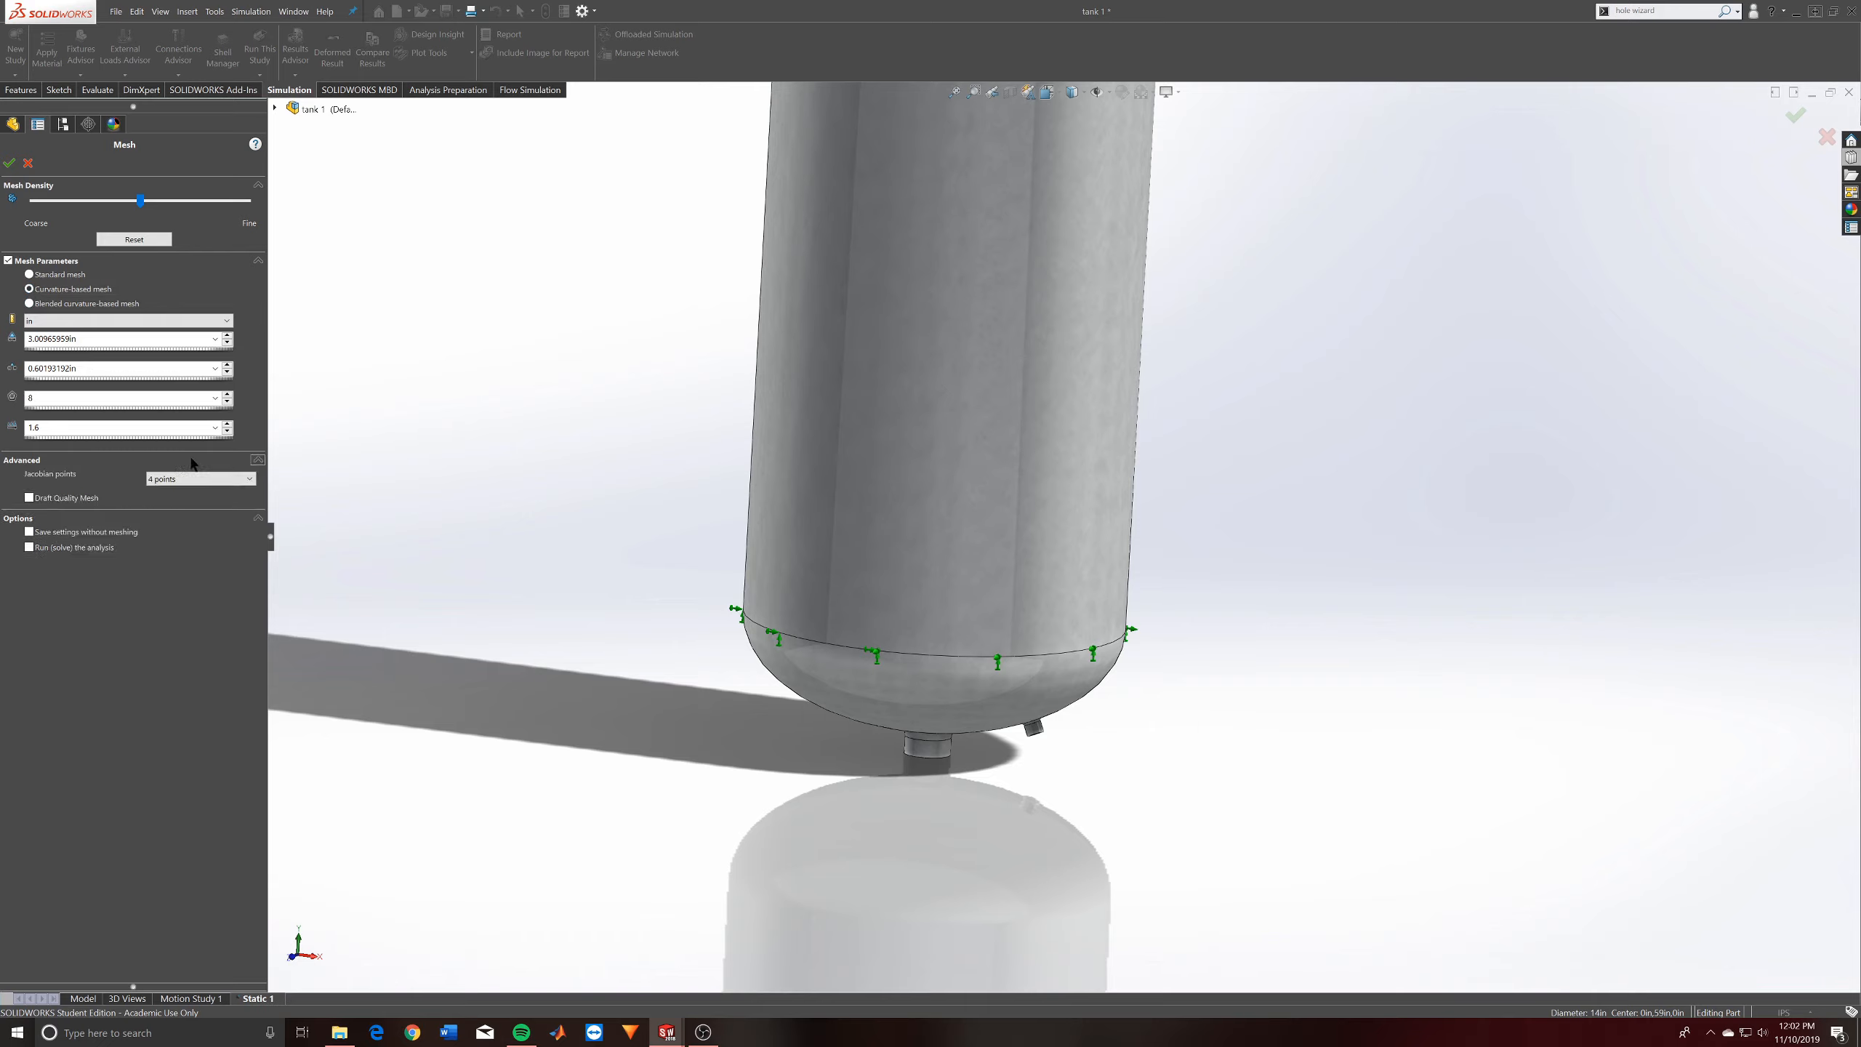
left_click(257, 460)
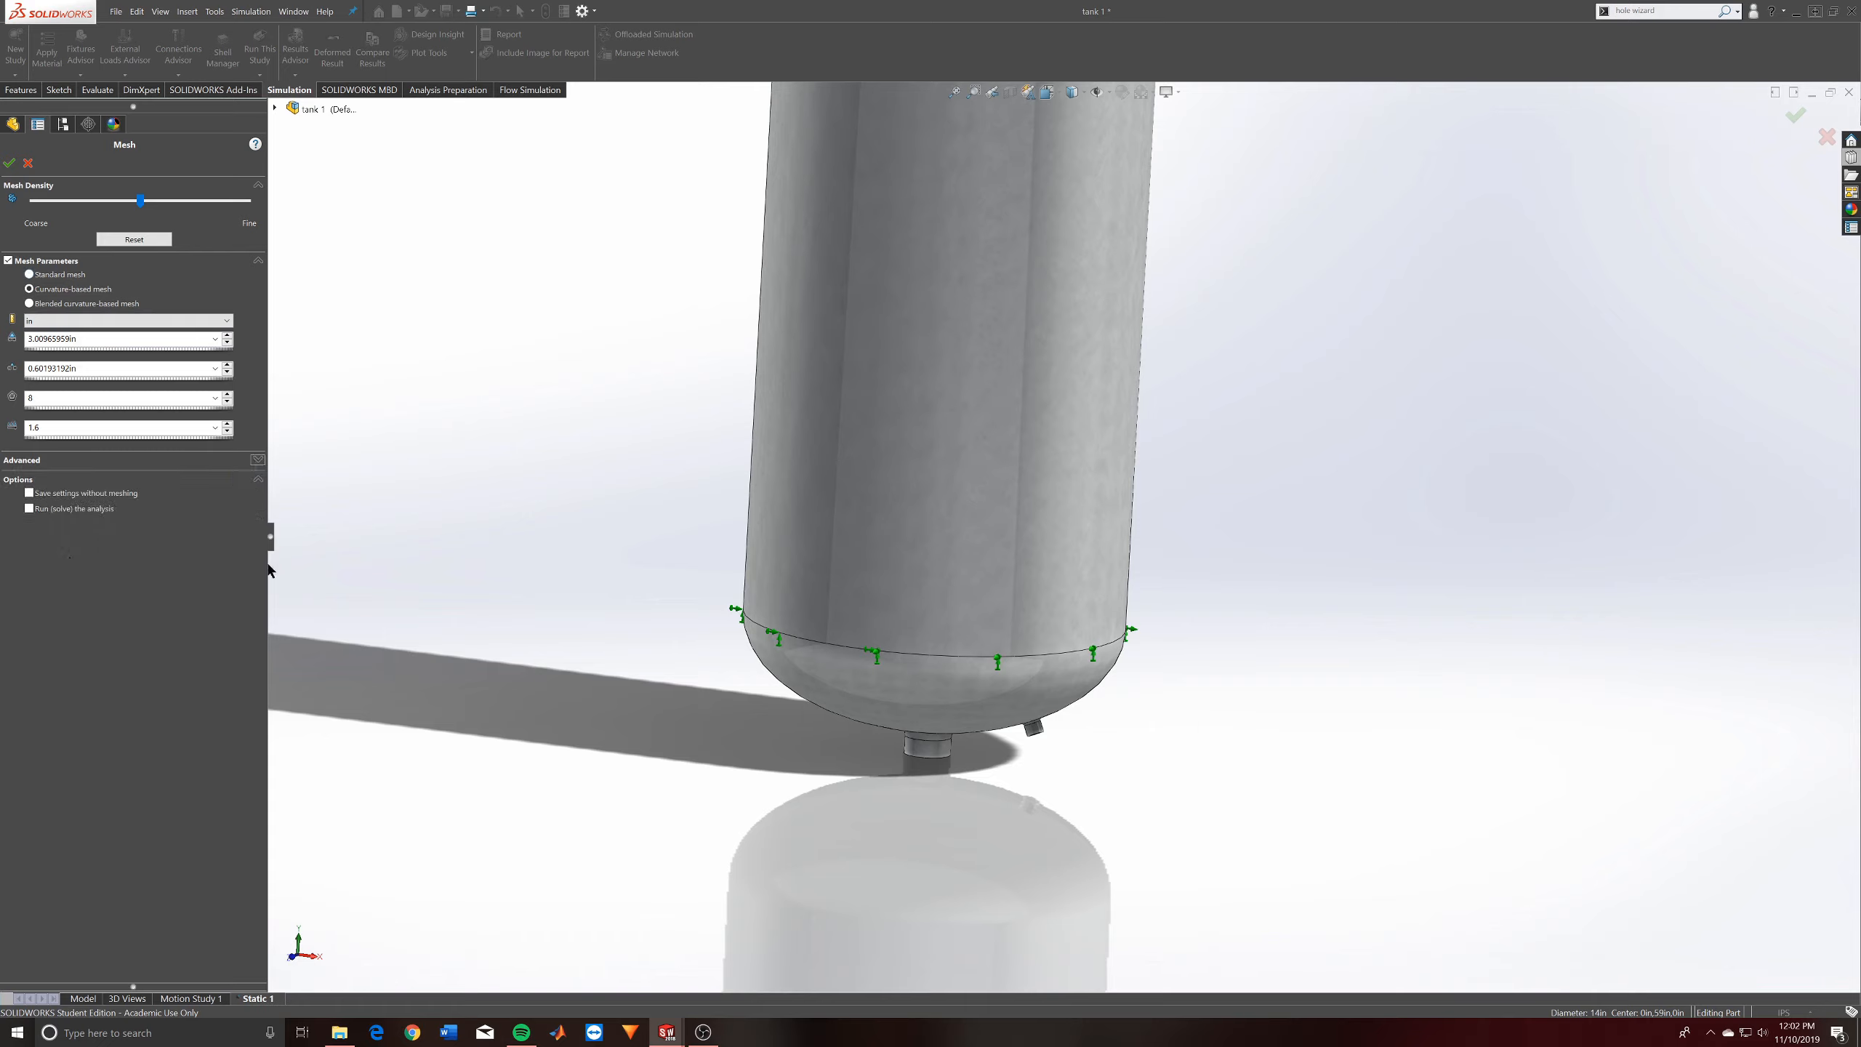
left_click(55, 303)
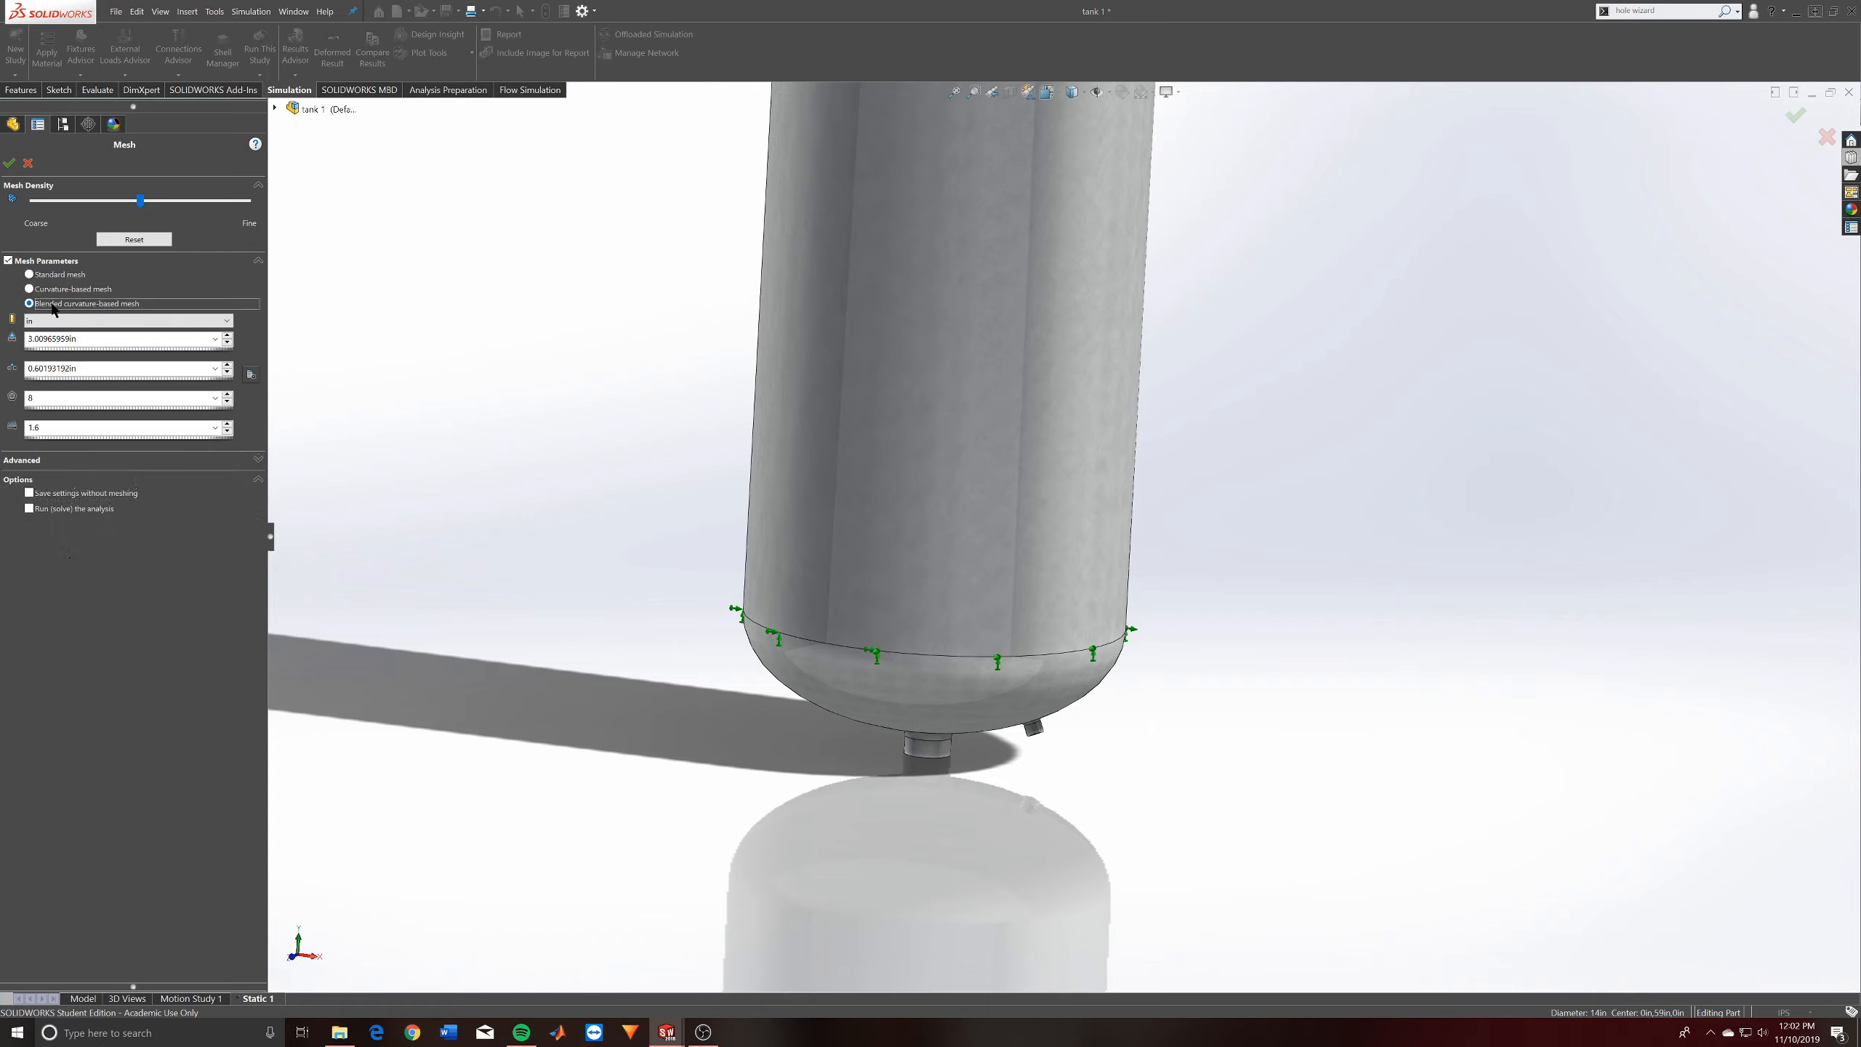
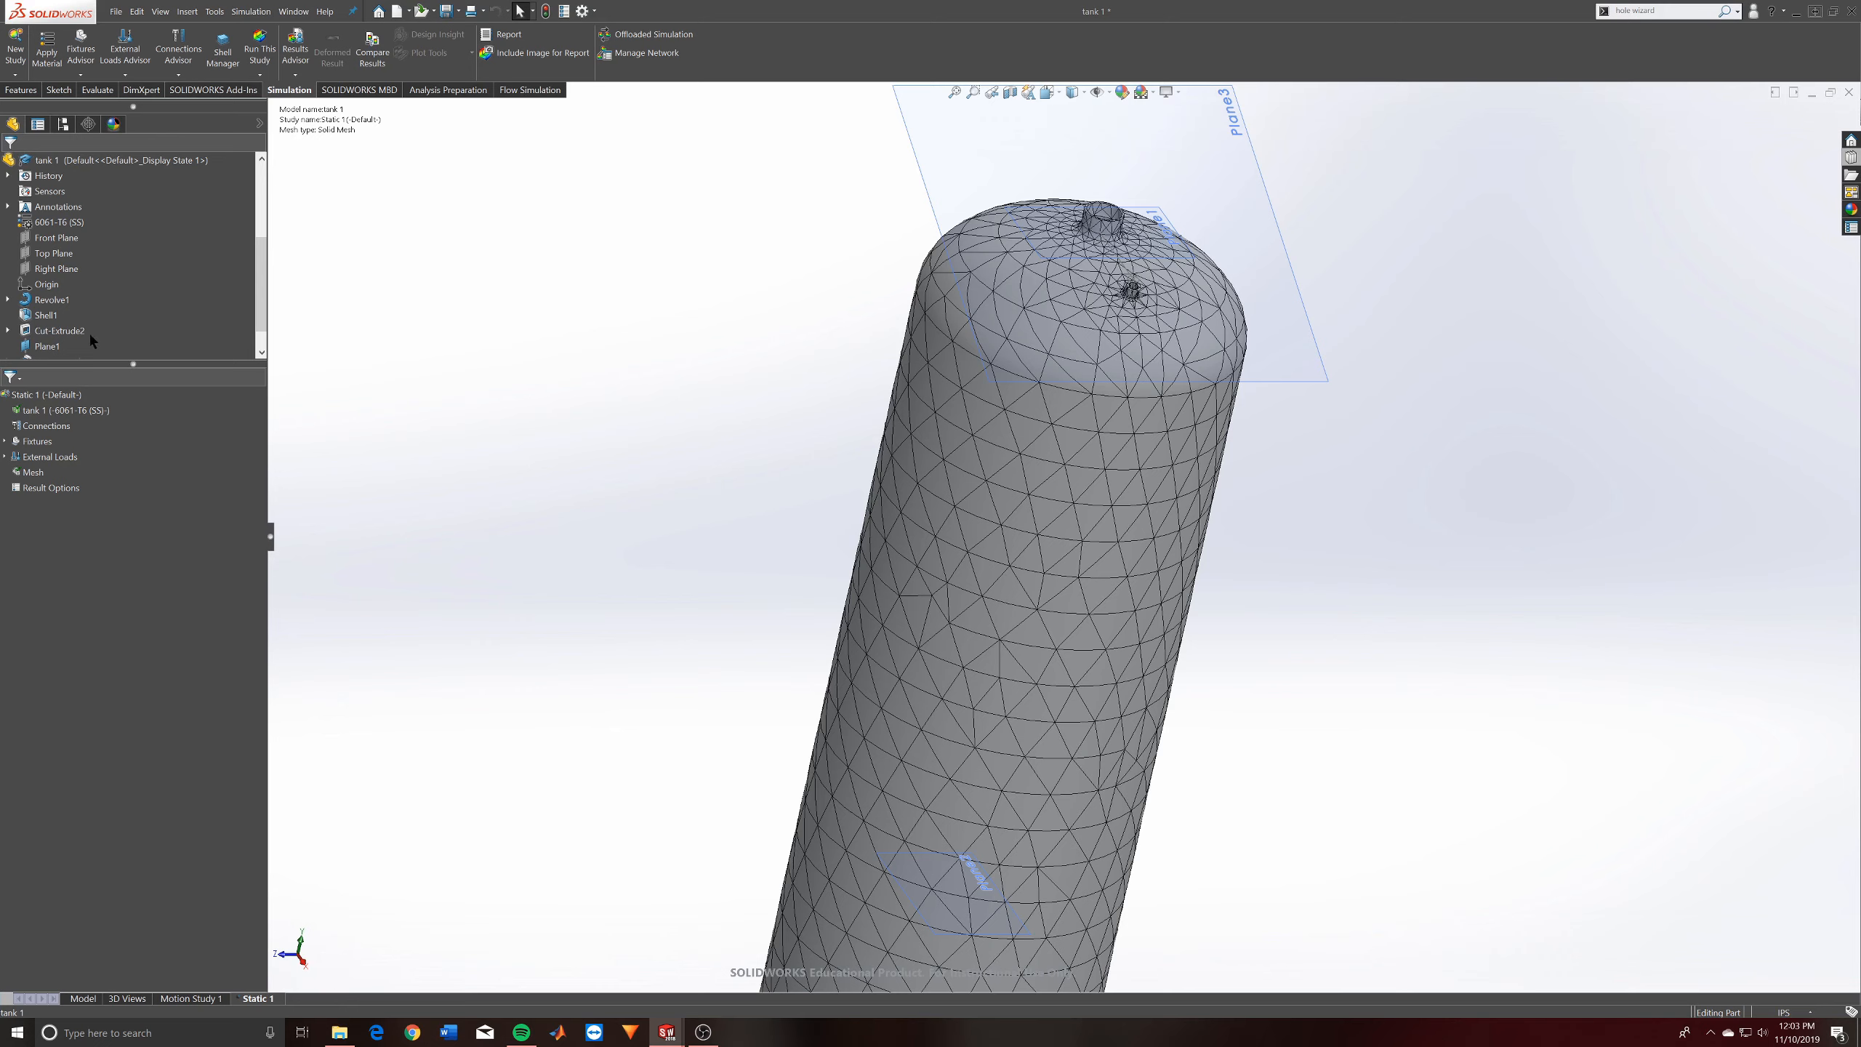
Run the Static 1 study on the meshed tank
scroll(89, 331, "down", 3)
right_click(56, 396)
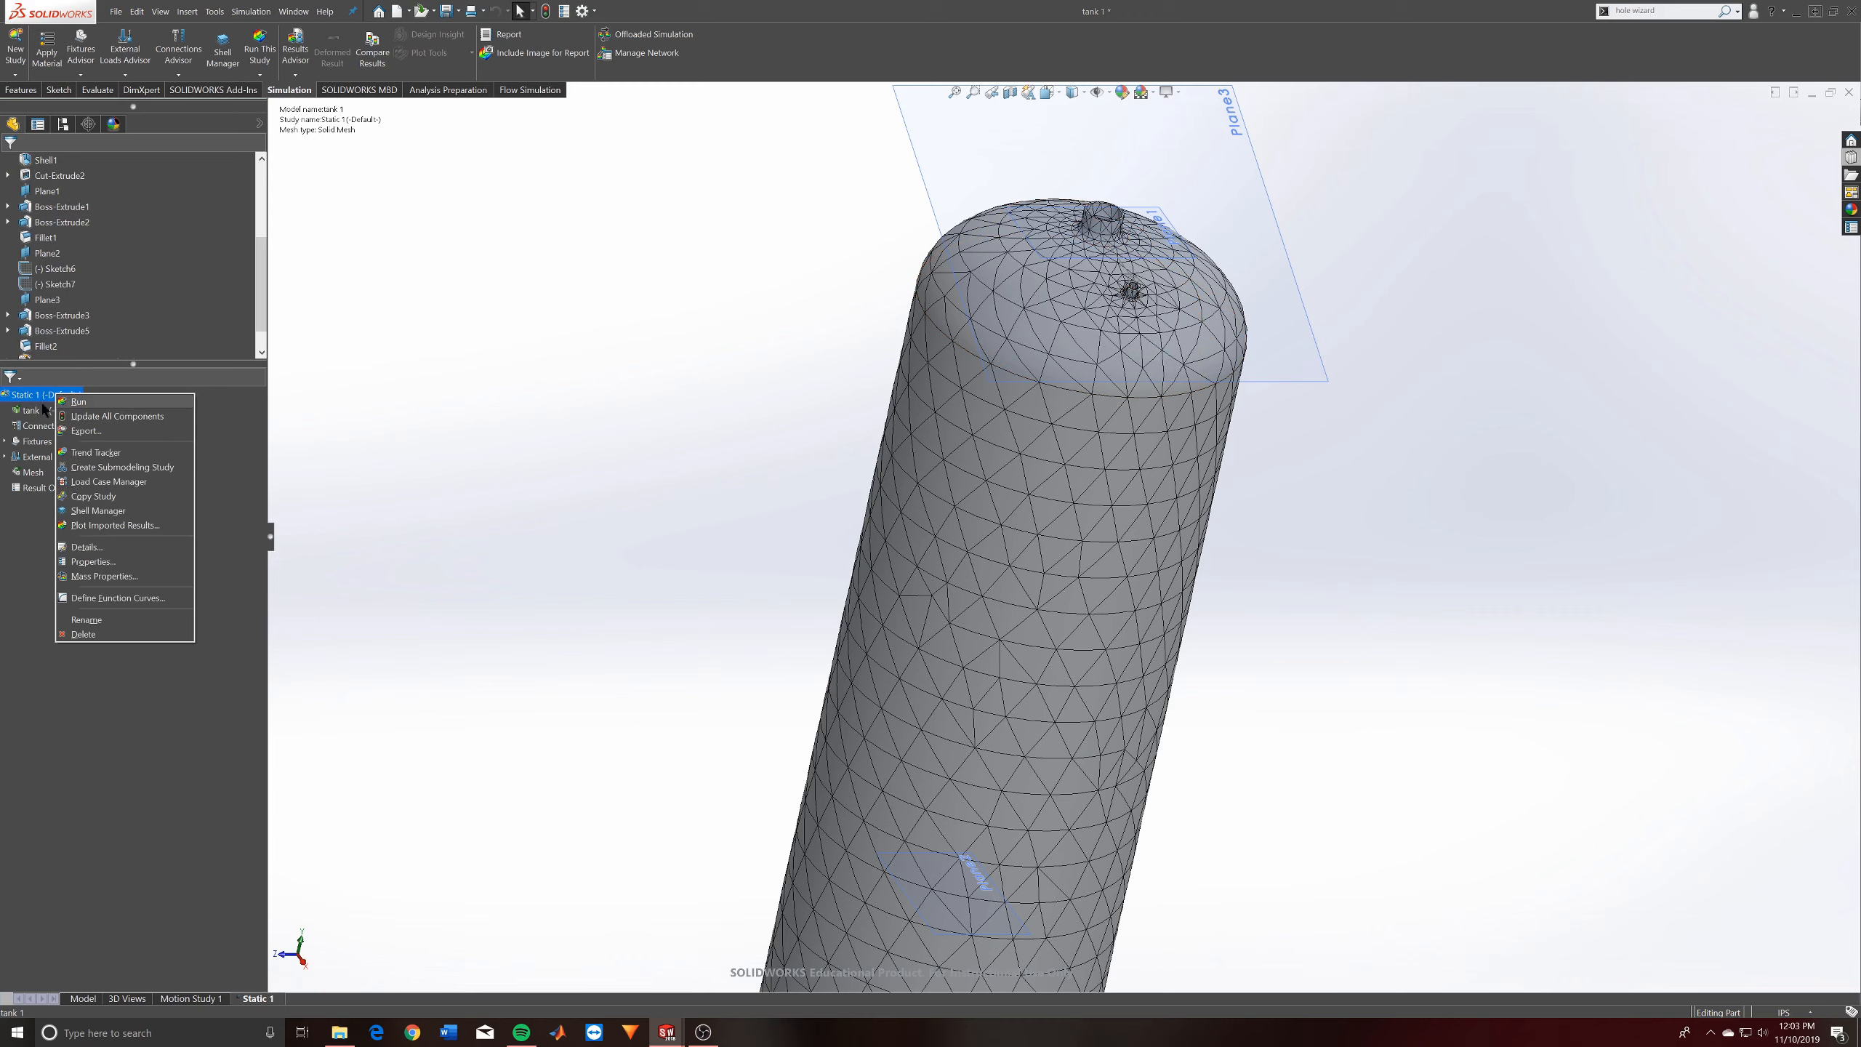
right_click(13, 396)
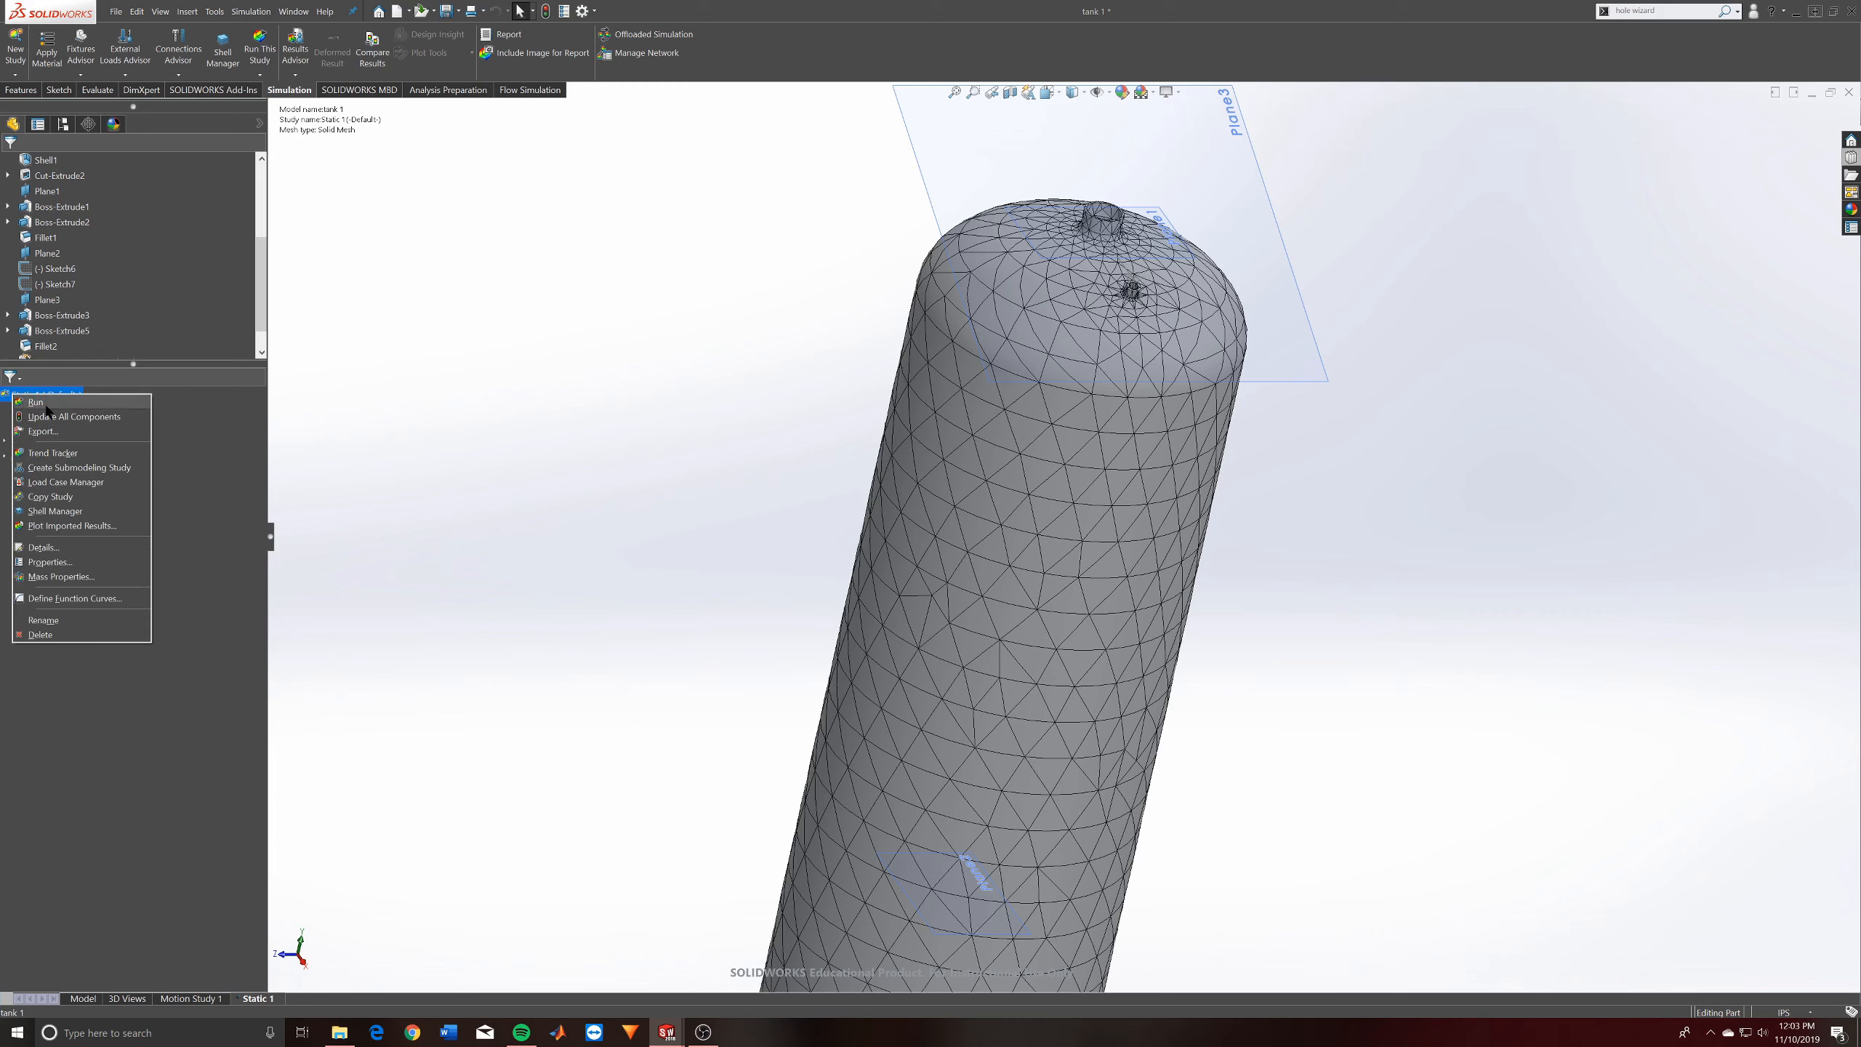
left_click(47, 405)
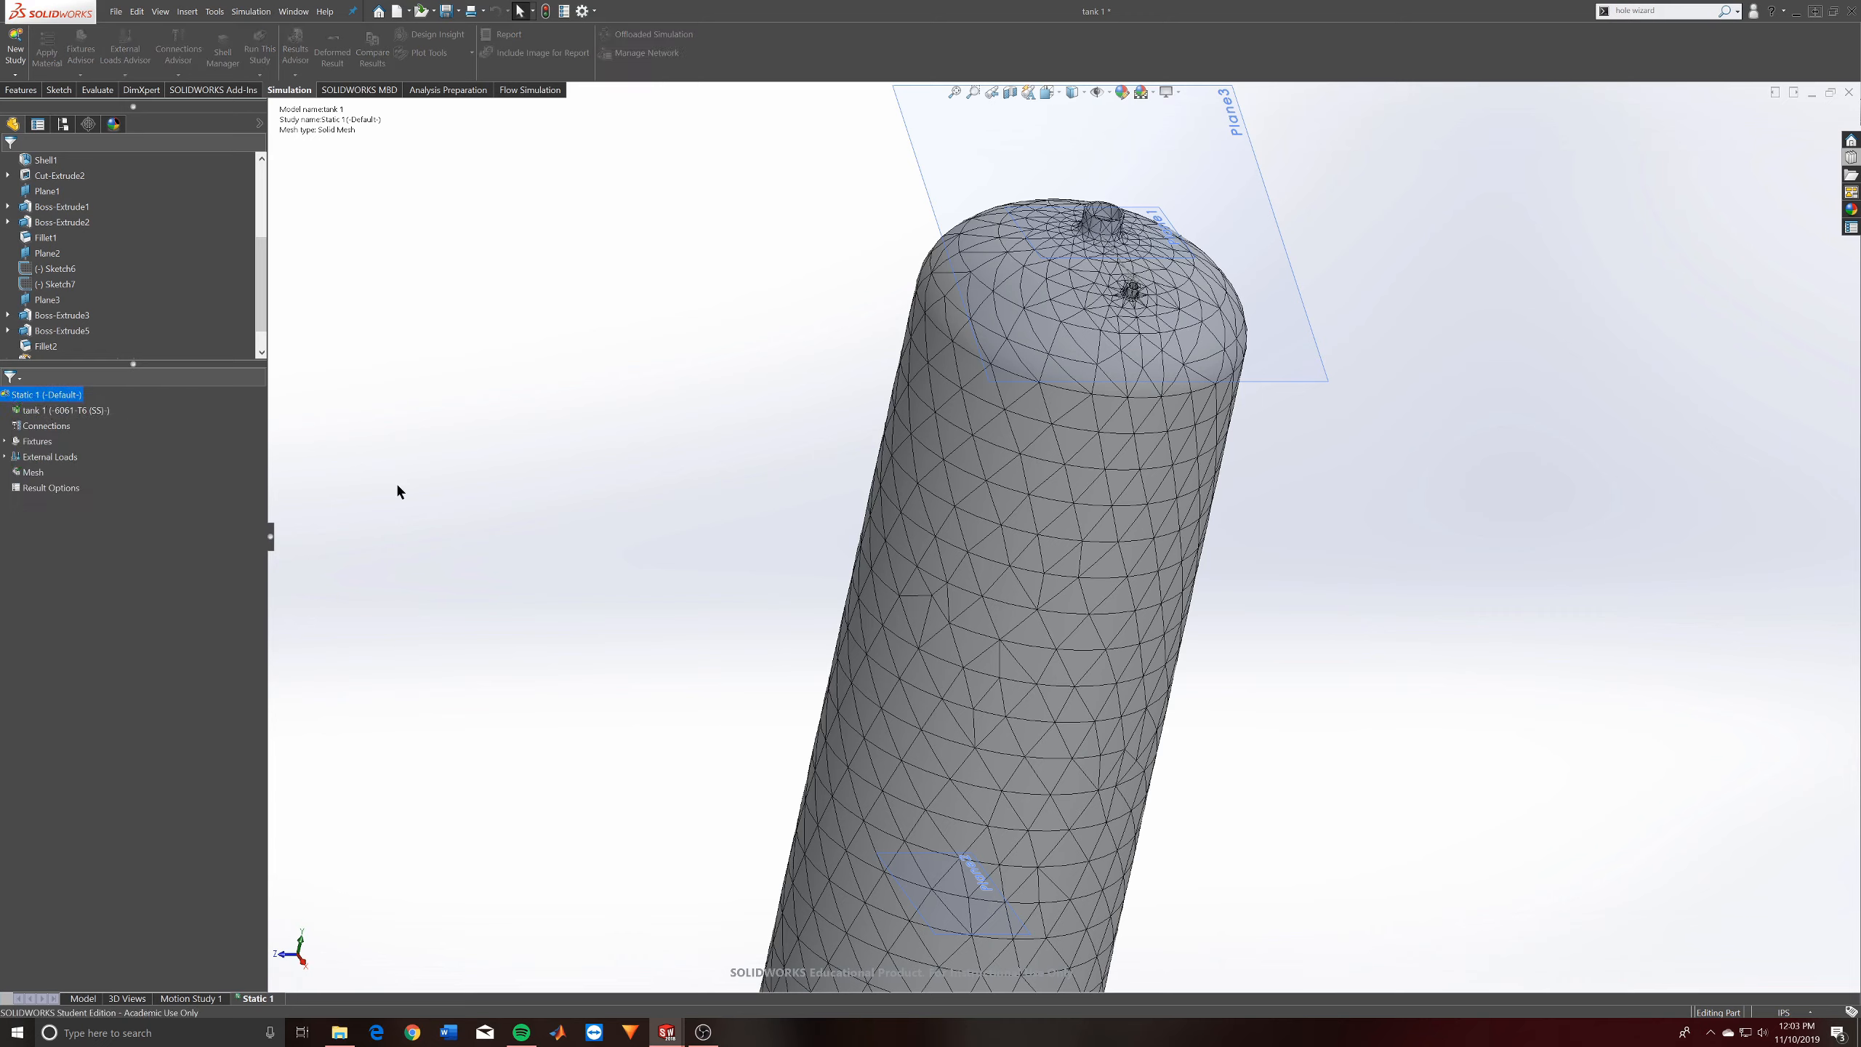
left_click(1012, 577)
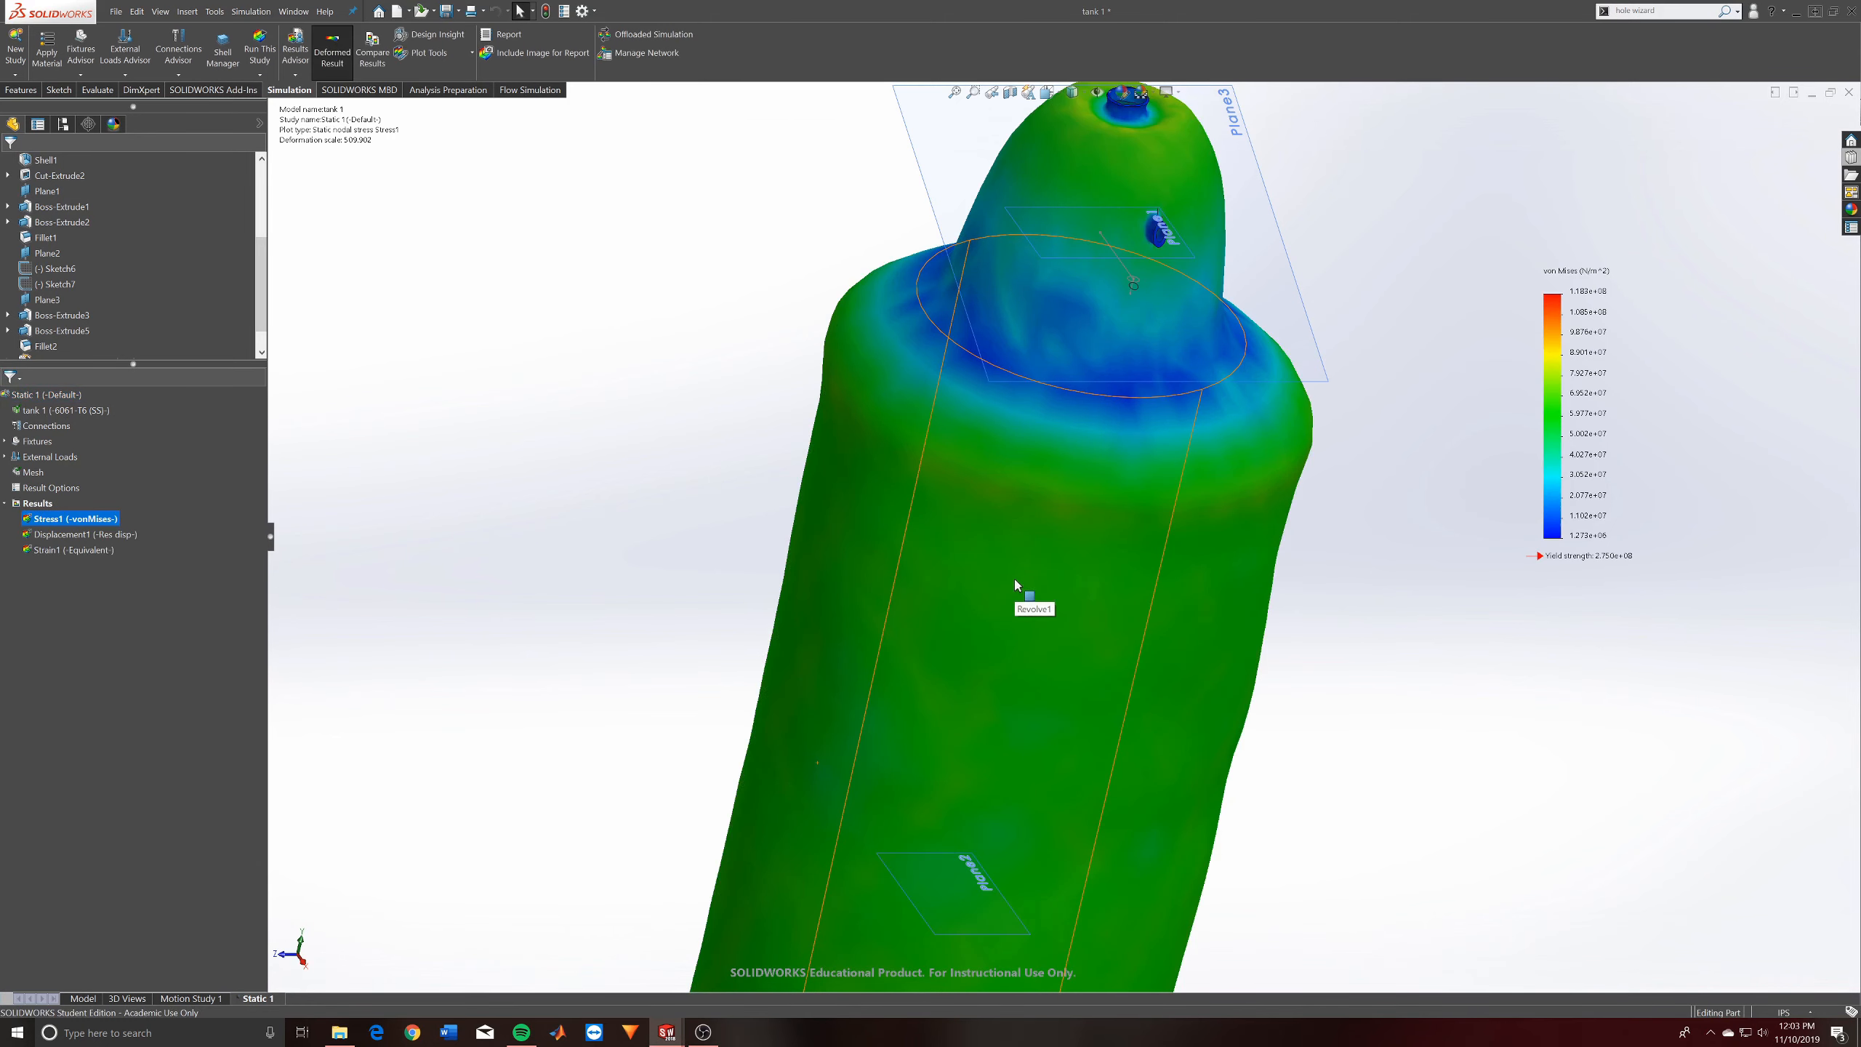
Set the deformed shape of the von Mises stress plot to True scale
scroll(929, 519, "up", 5)
scroll(1026, 709, "down", 2)
middle_click_drag(1025, 709, 879, 630)
scroll(1047, 710, "up", 3)
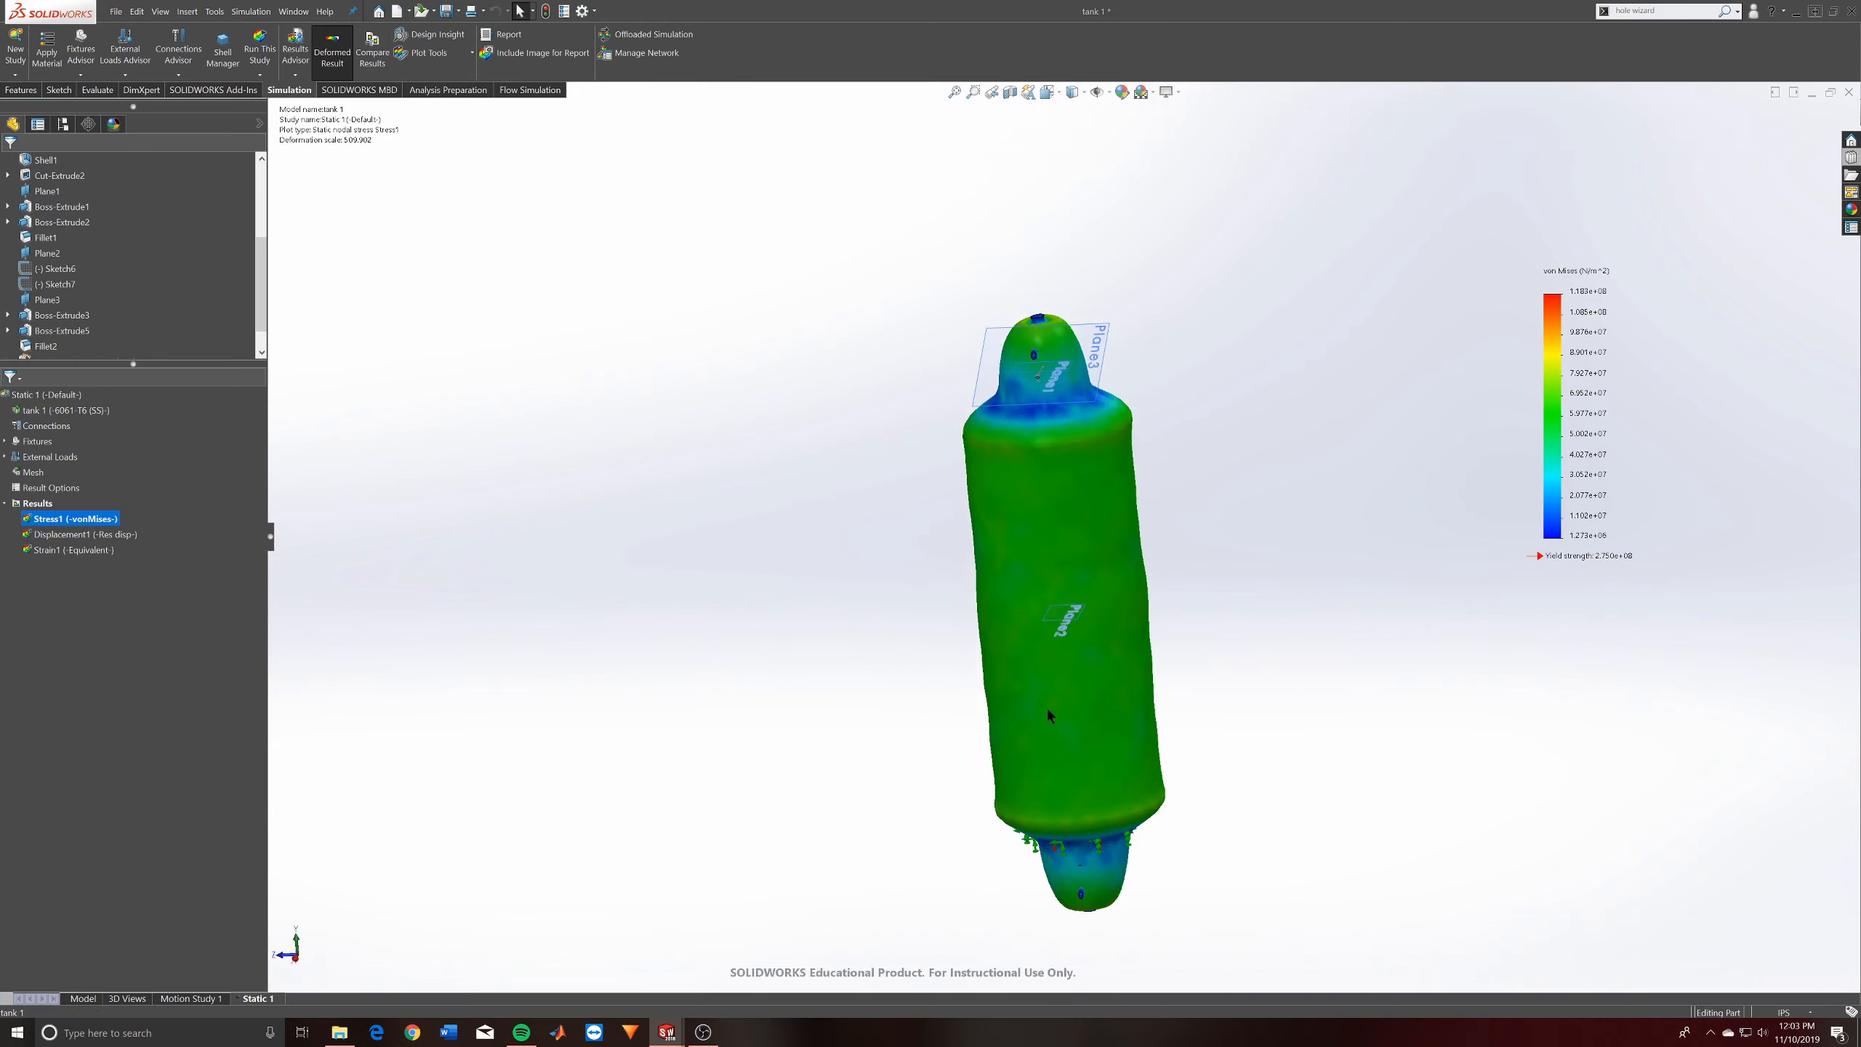
middle_click_drag(1103, 792, 1109, 709)
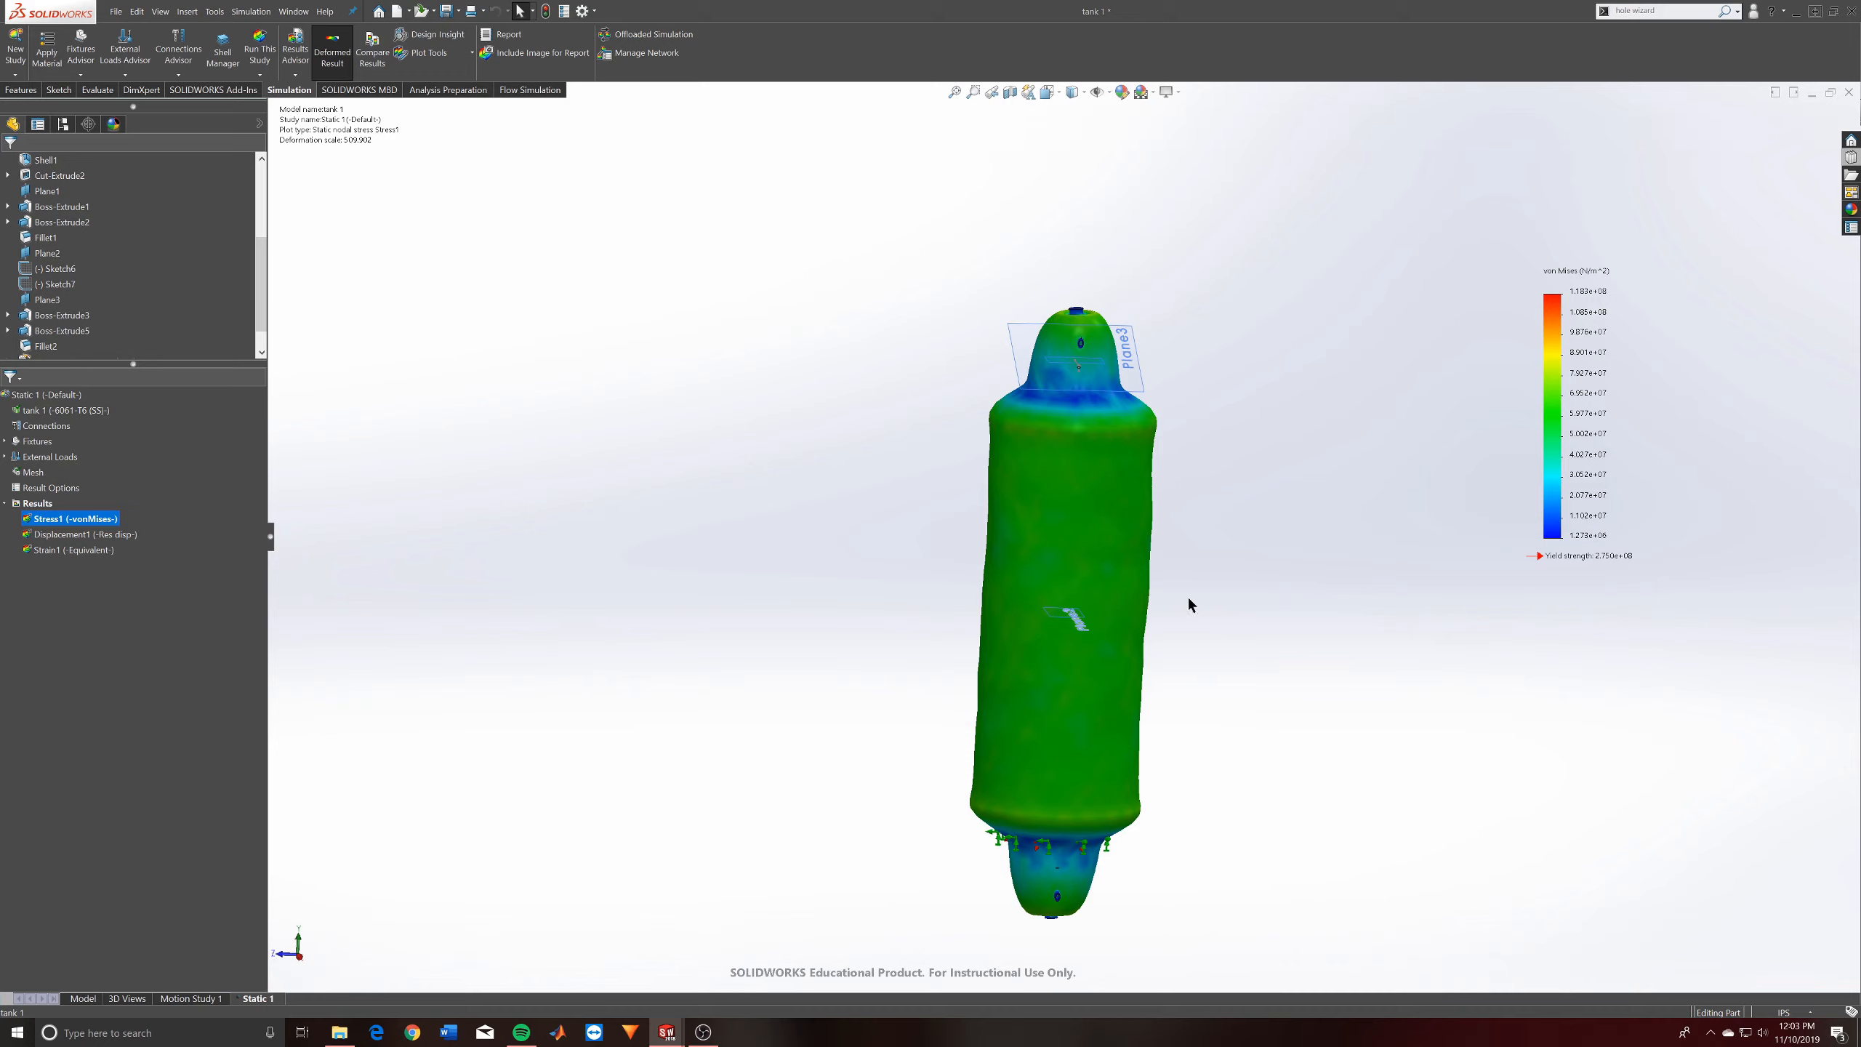
right_click(55, 527)
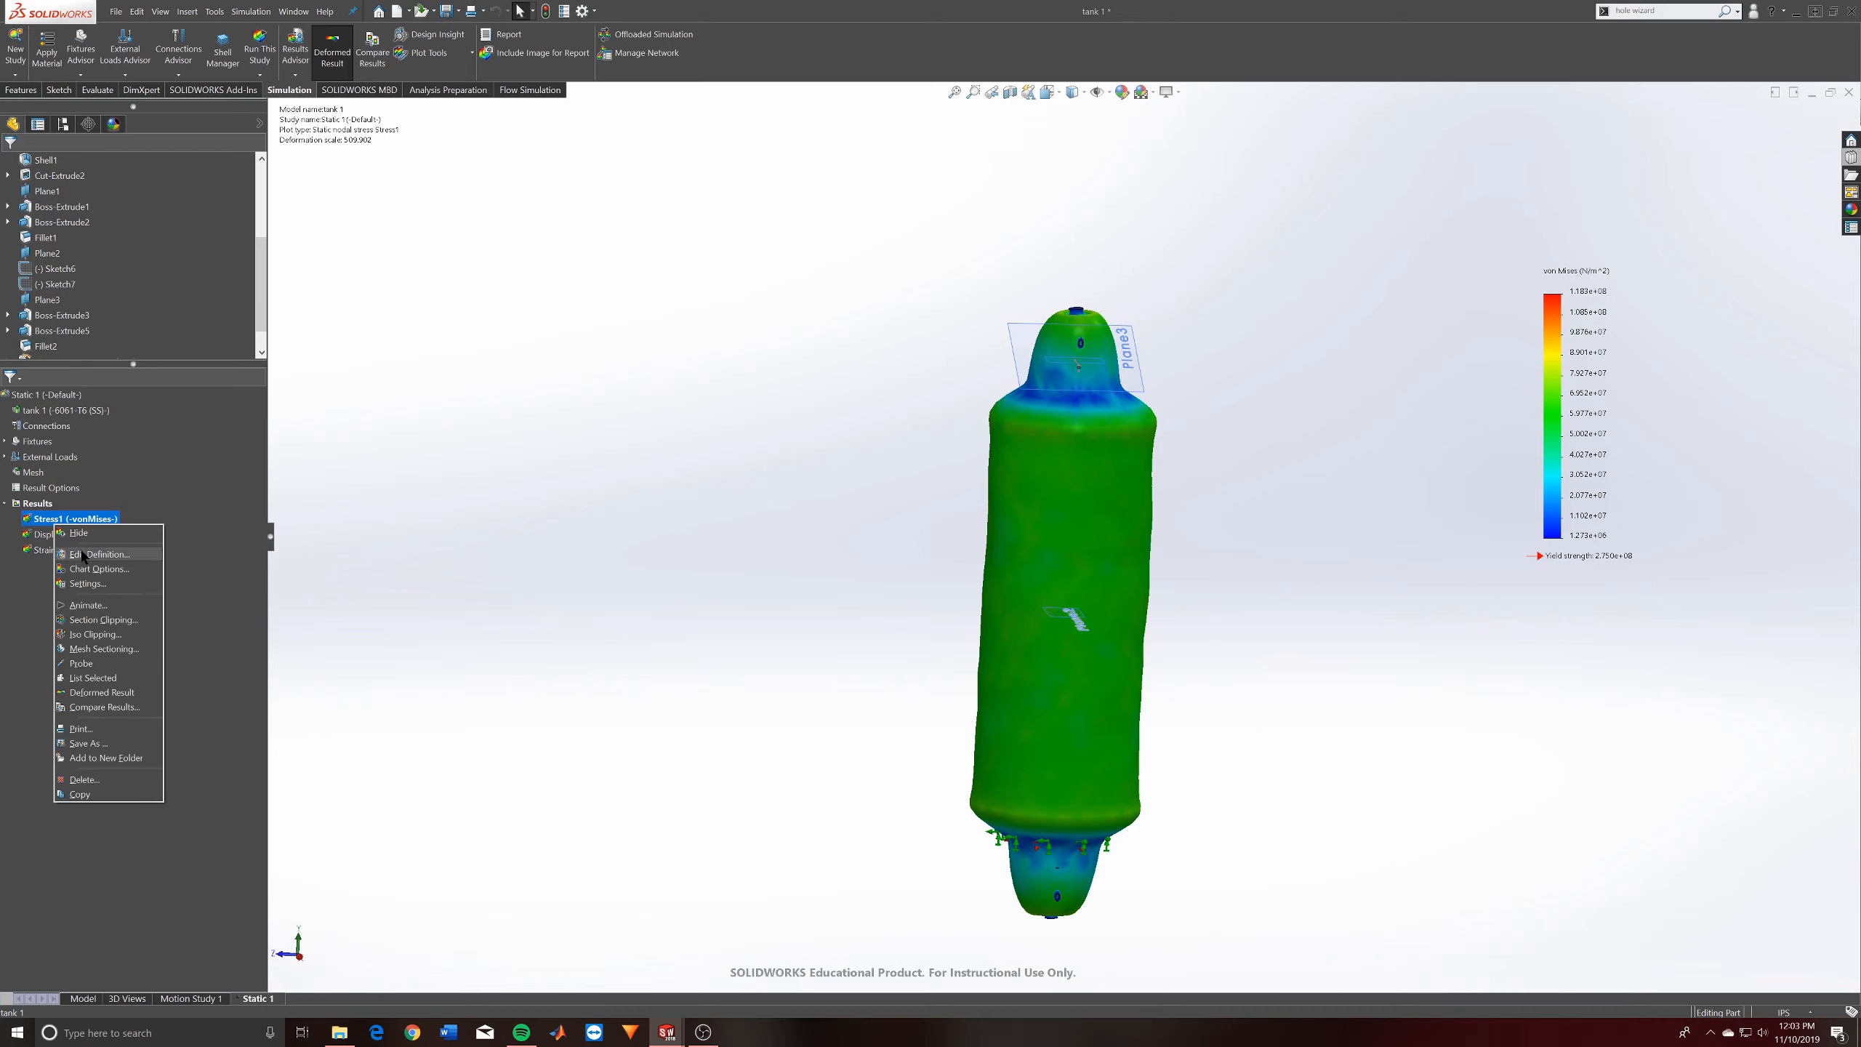
left_click(79, 553)
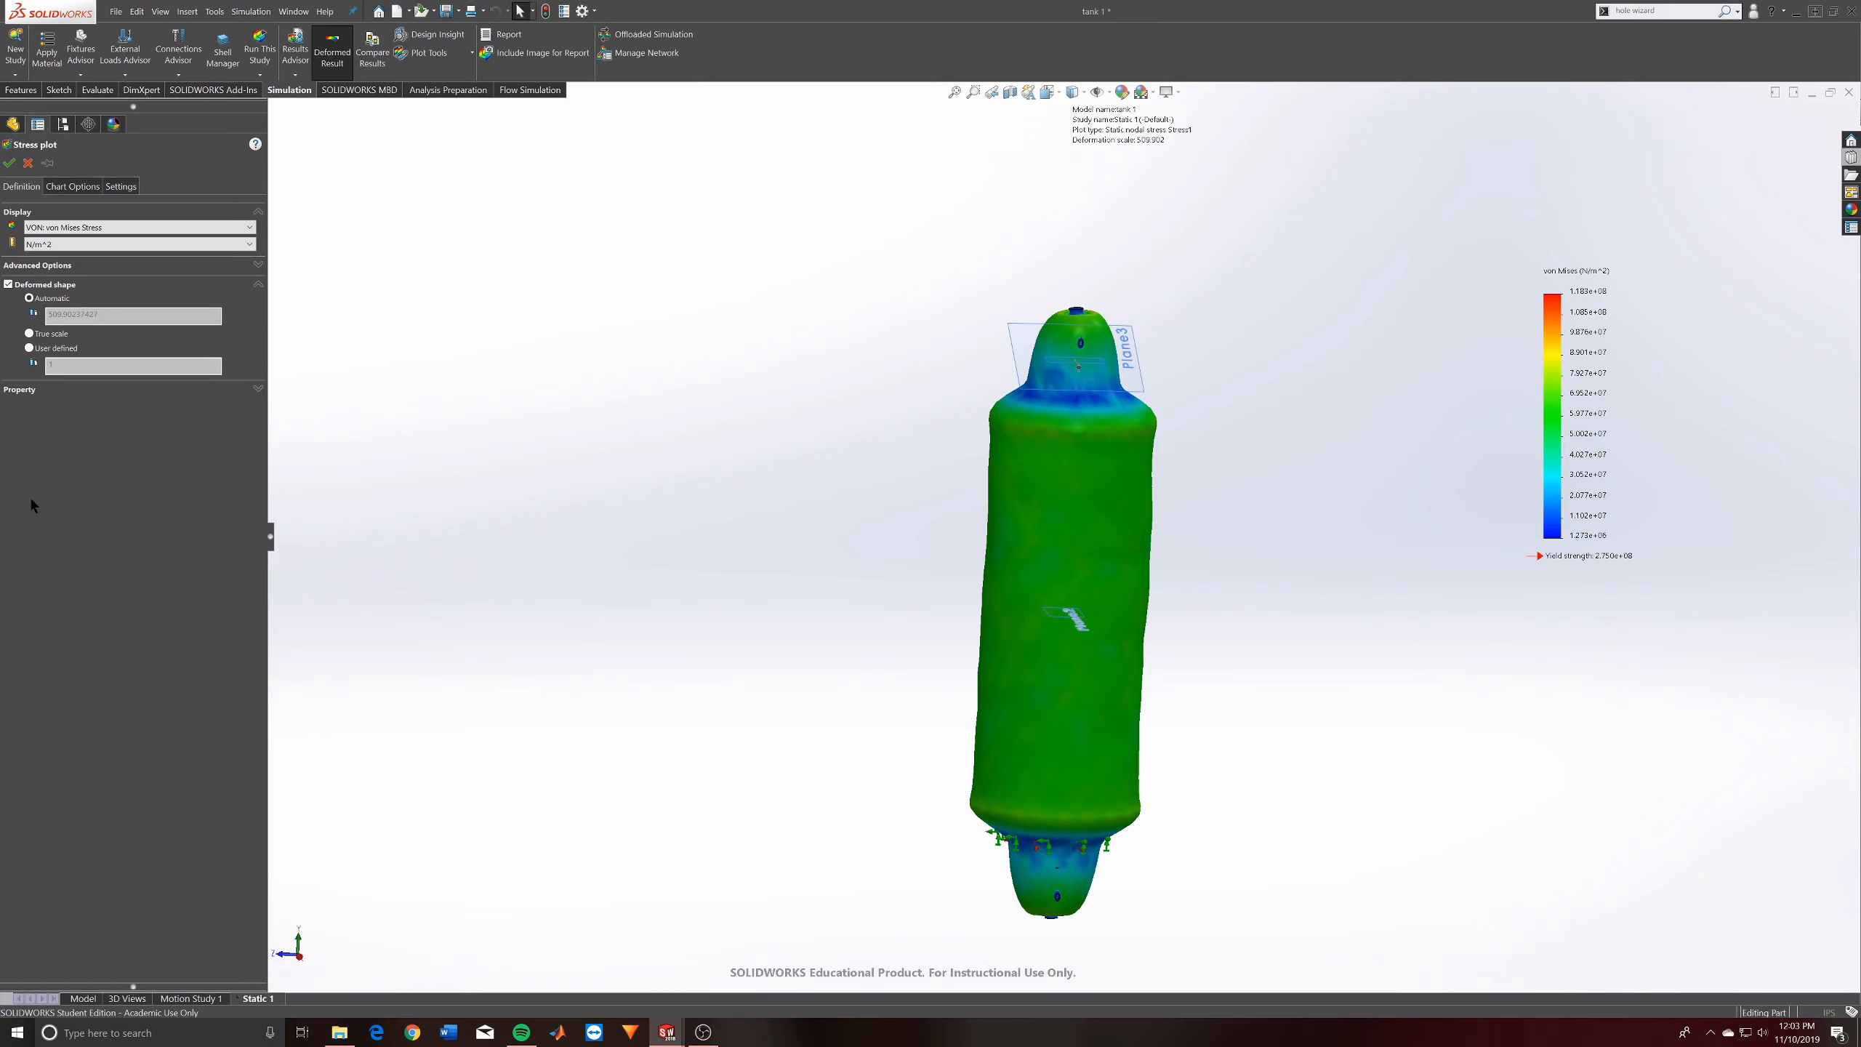
left_click(49, 338)
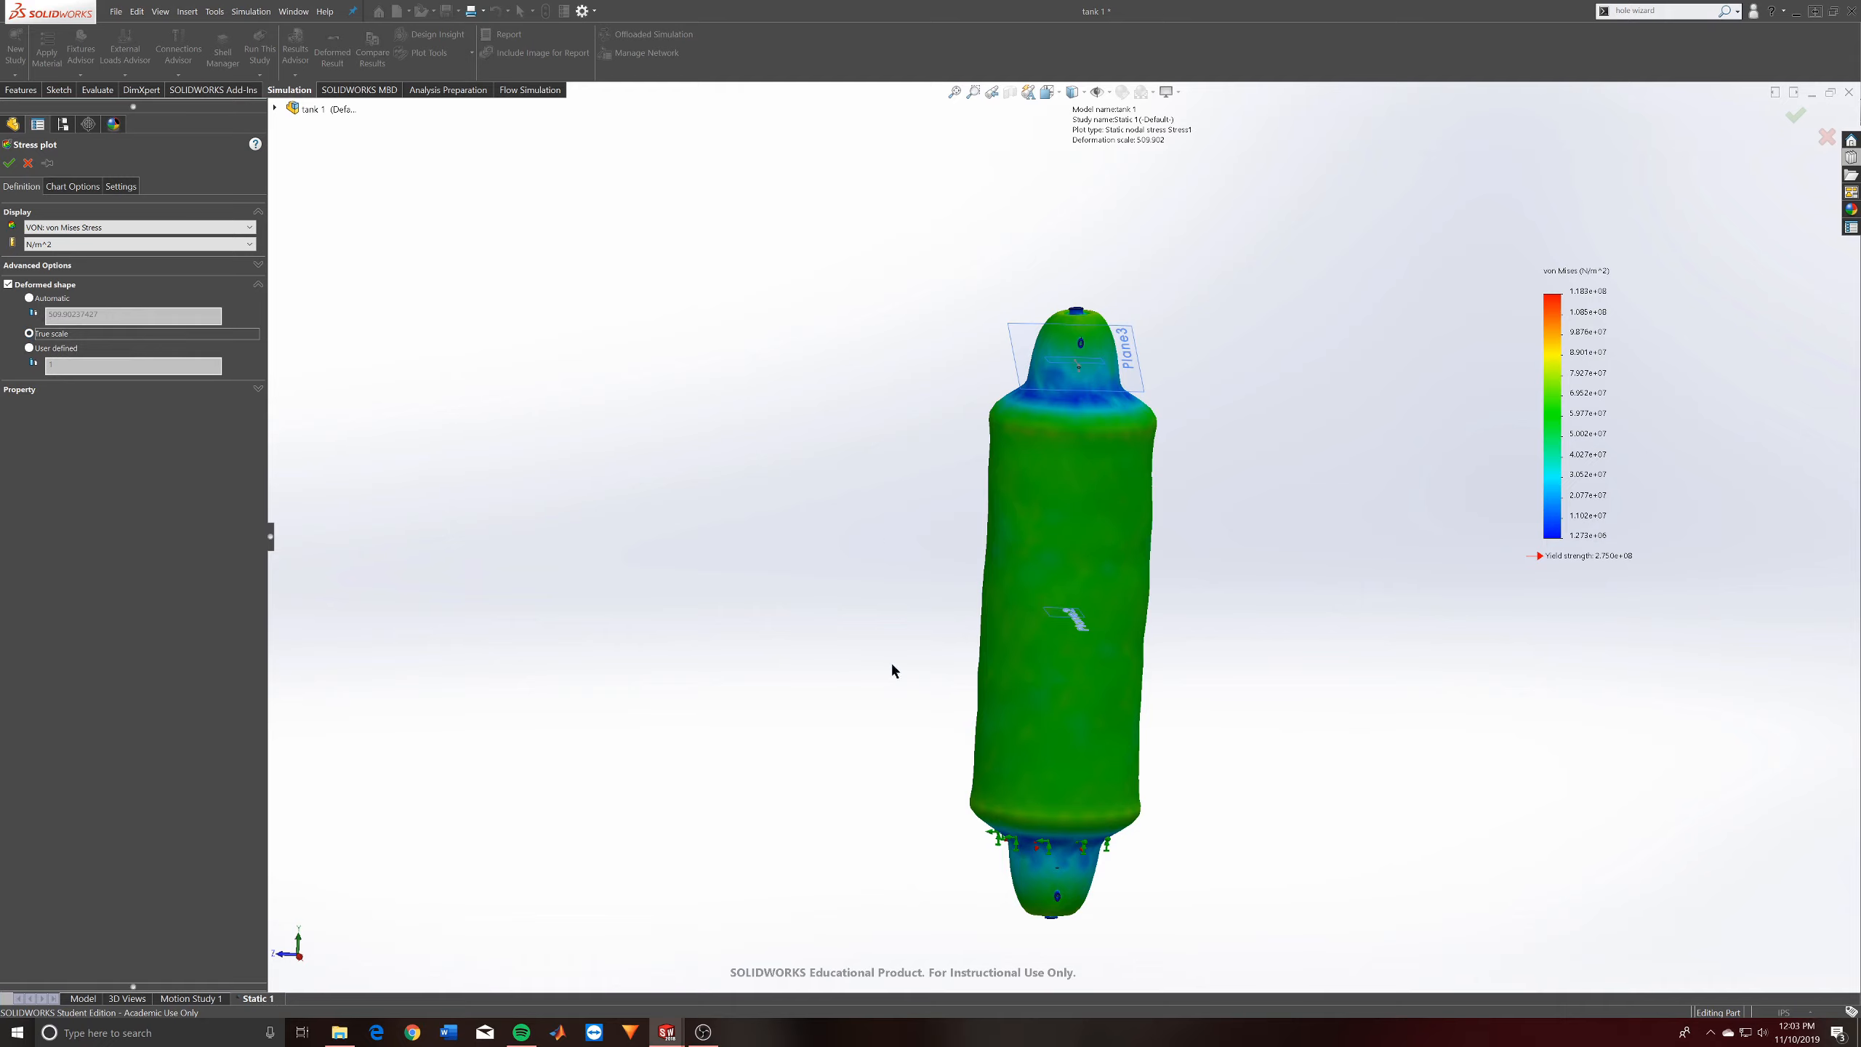
left_click(9, 163)
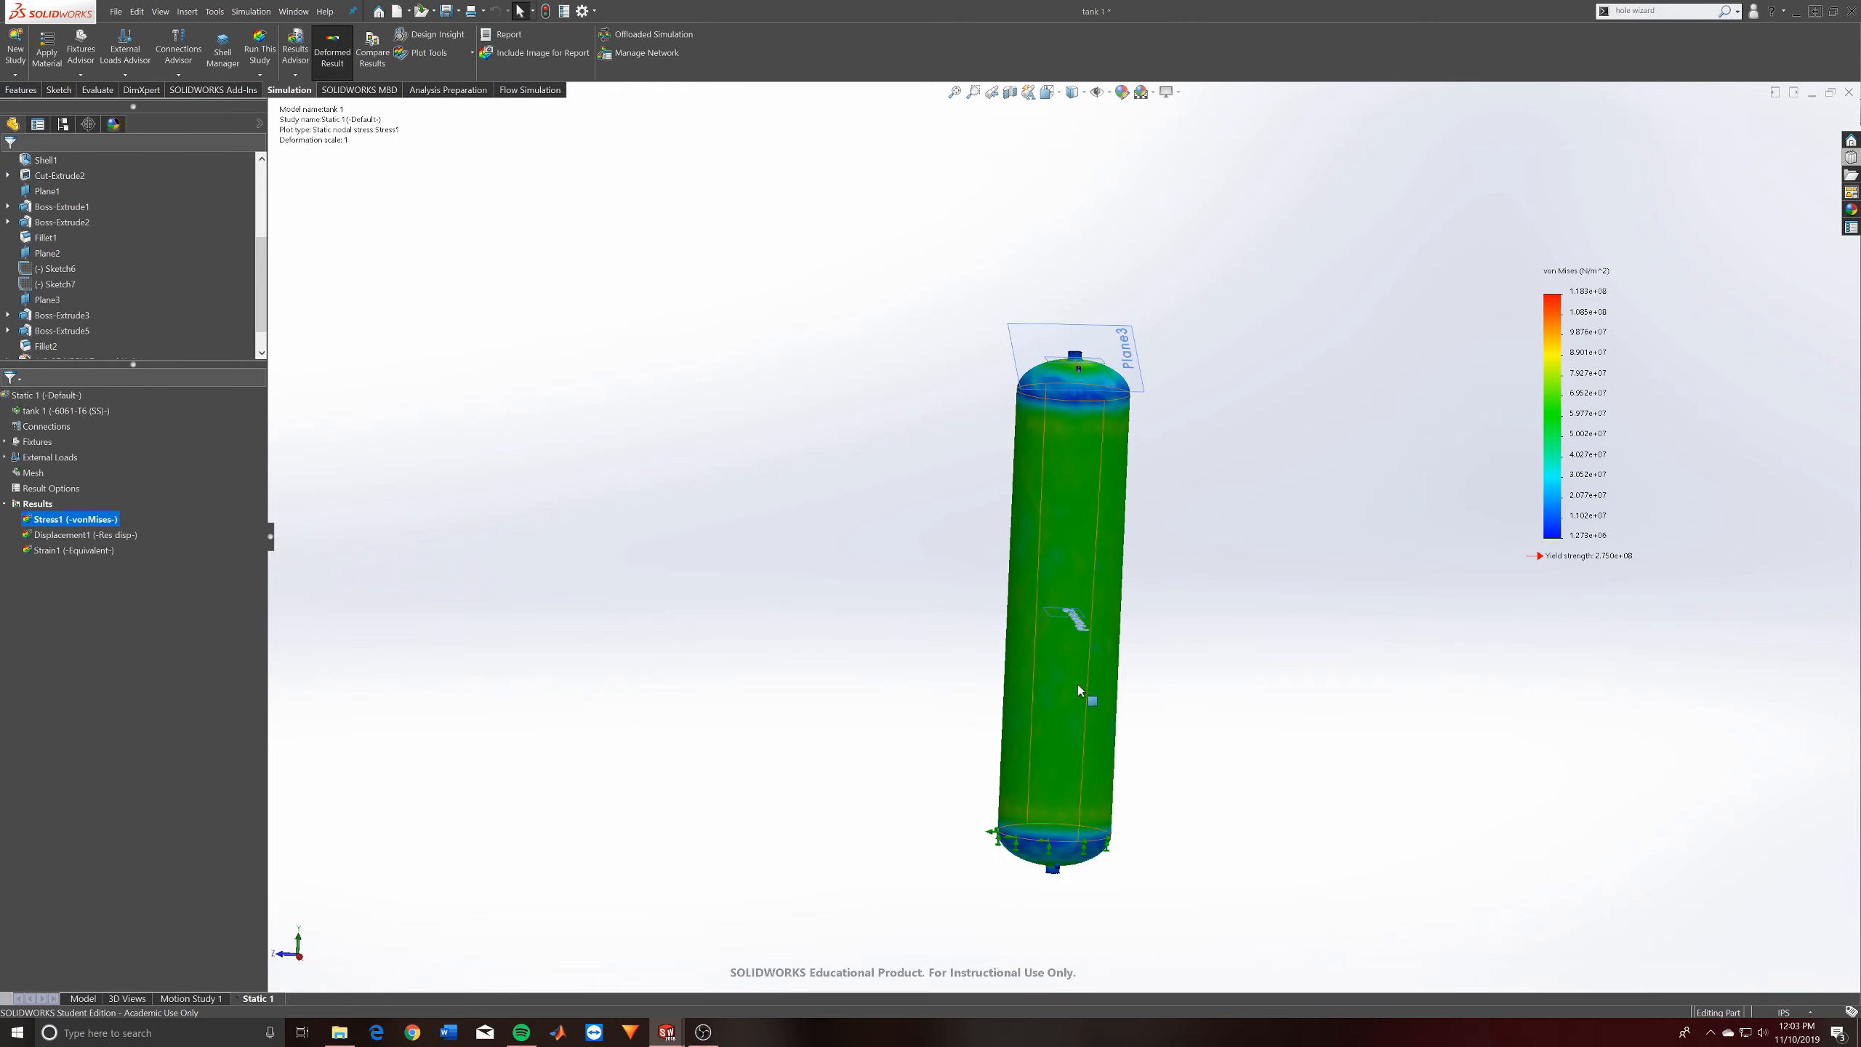
Set the deformed shape of the resultant displacement plot to True scale
scroll(1075, 722, "down", 3)
middle_click_drag(1075, 727, 1134, 791)
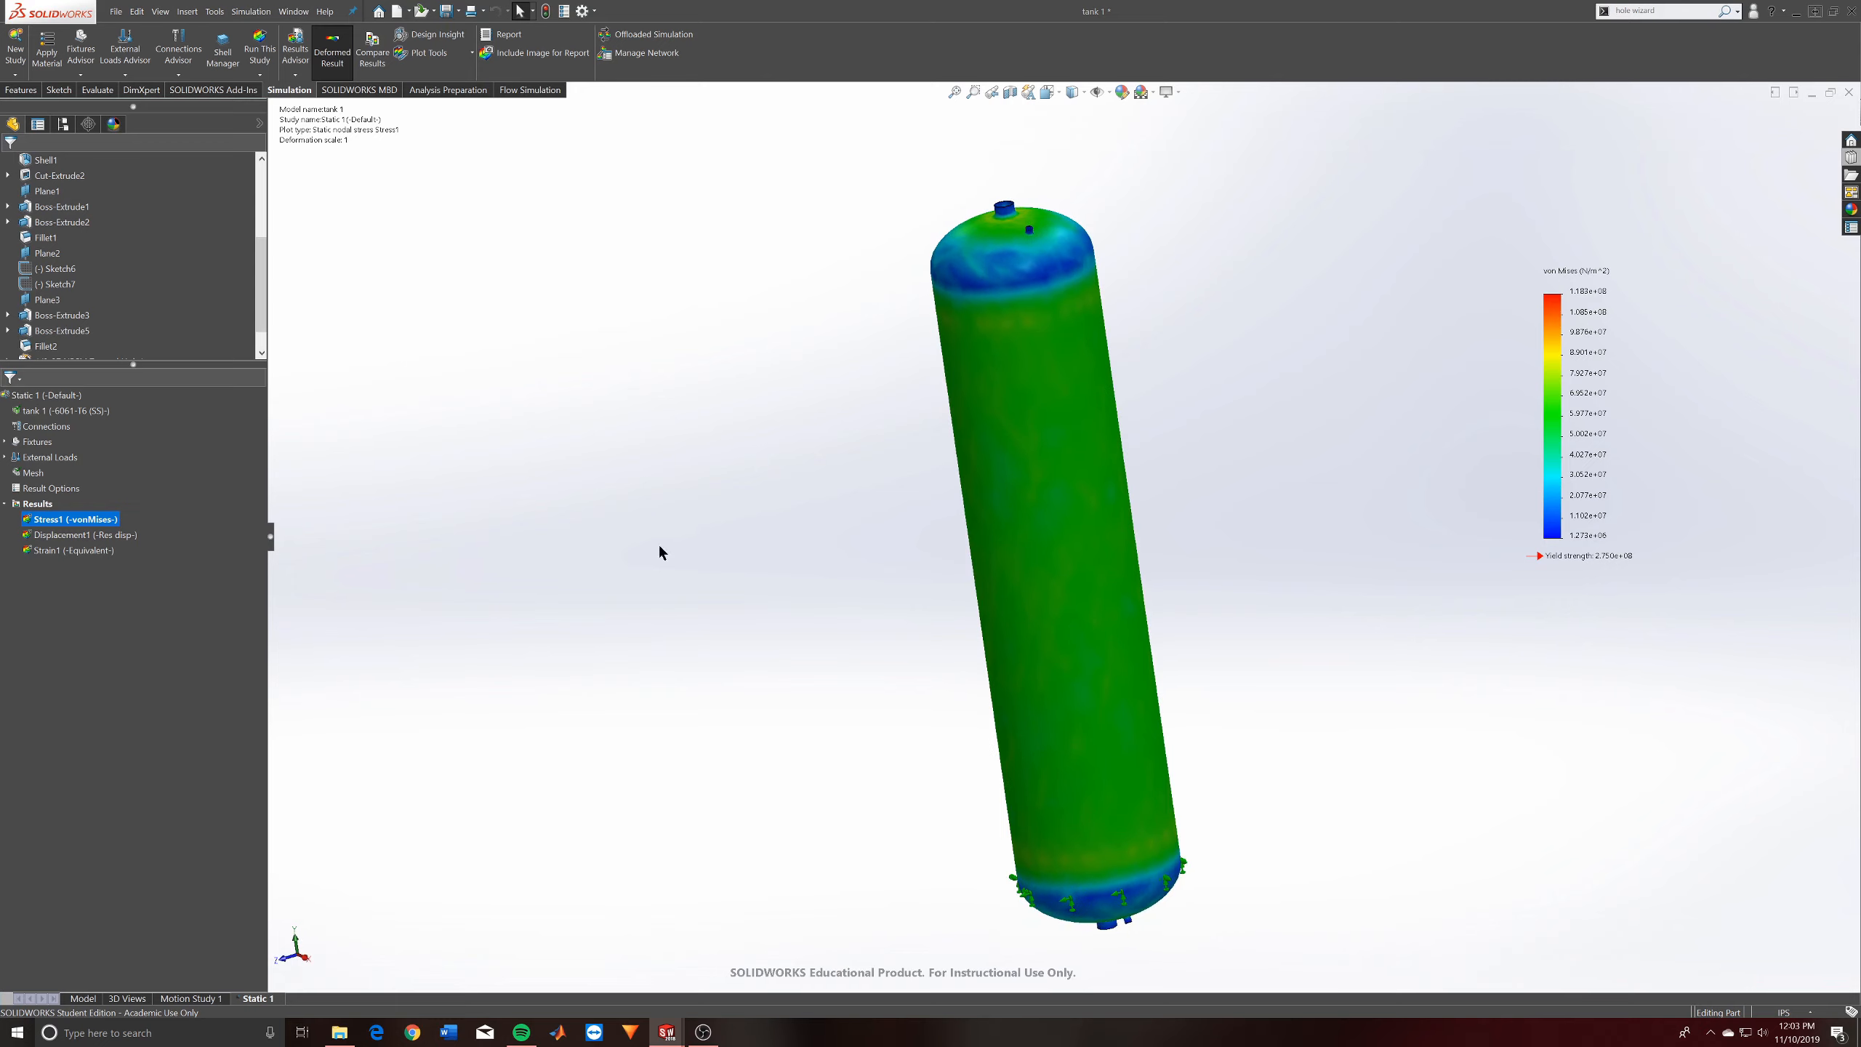
right_click(68, 537)
left_click(107, 570)
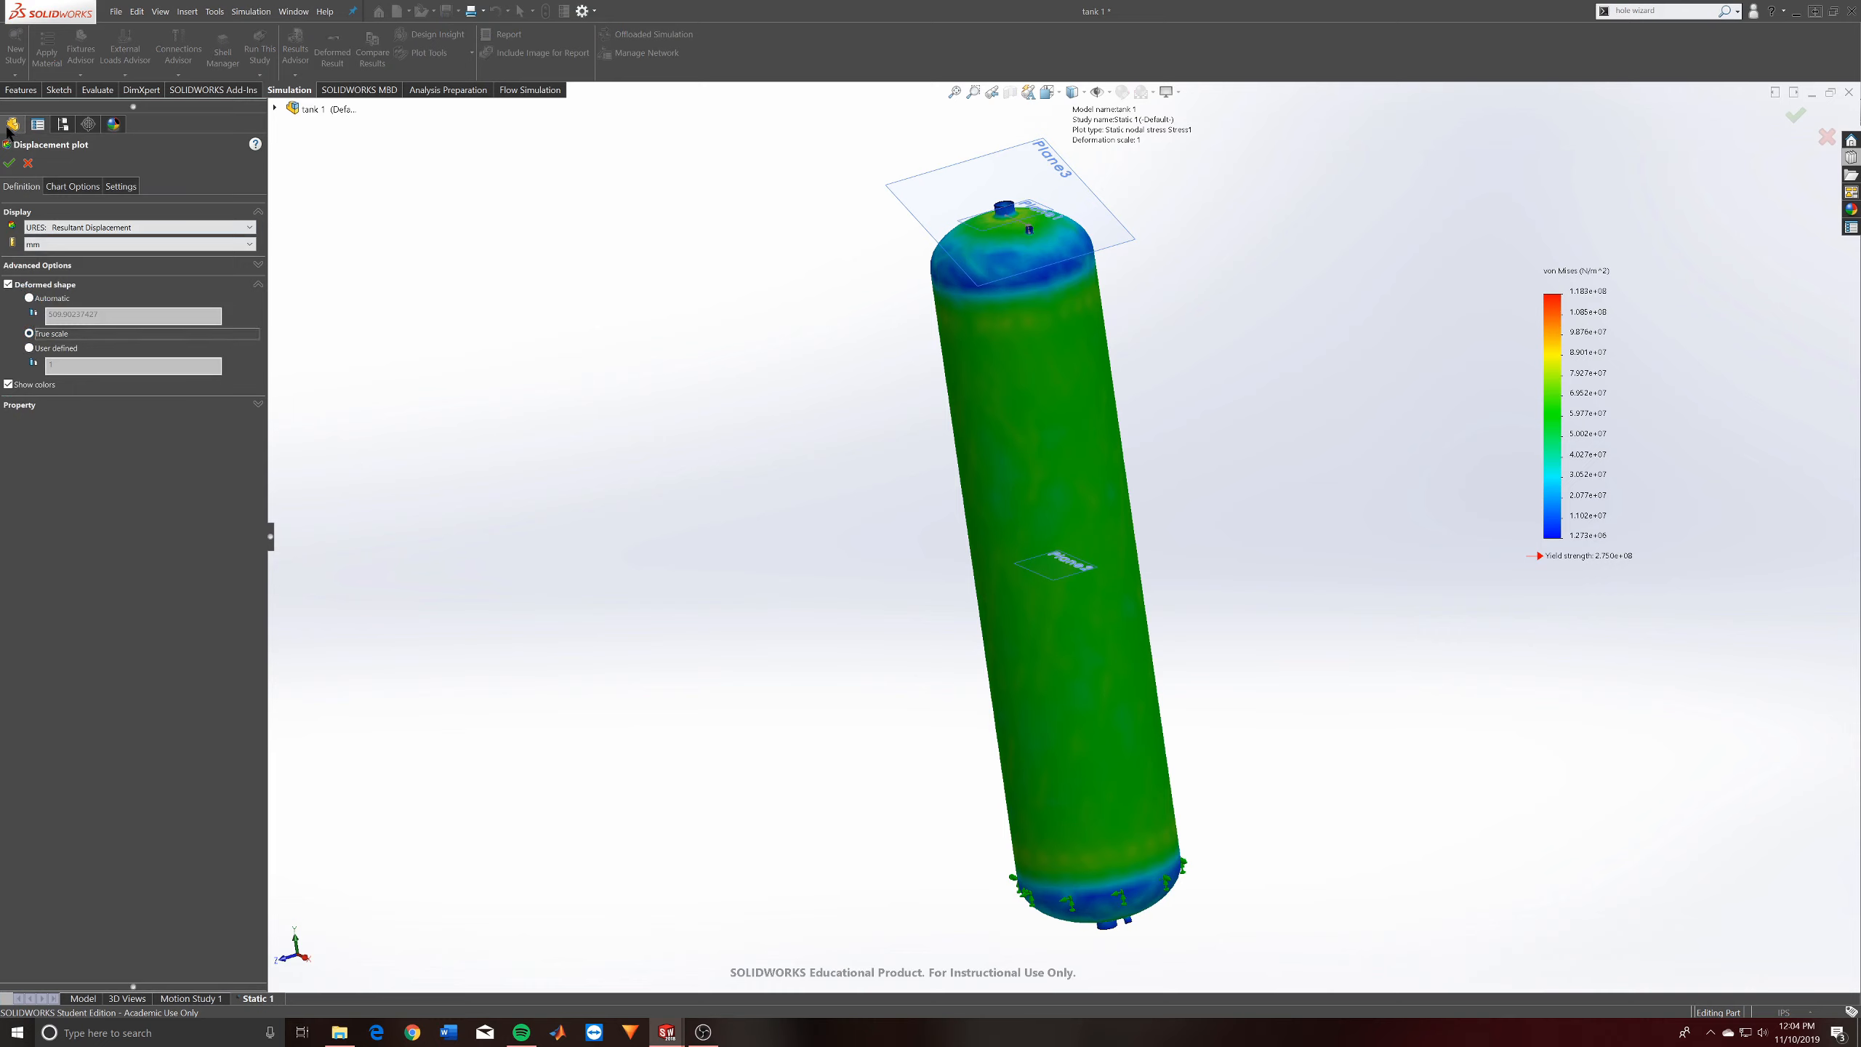
left_click(9, 163)
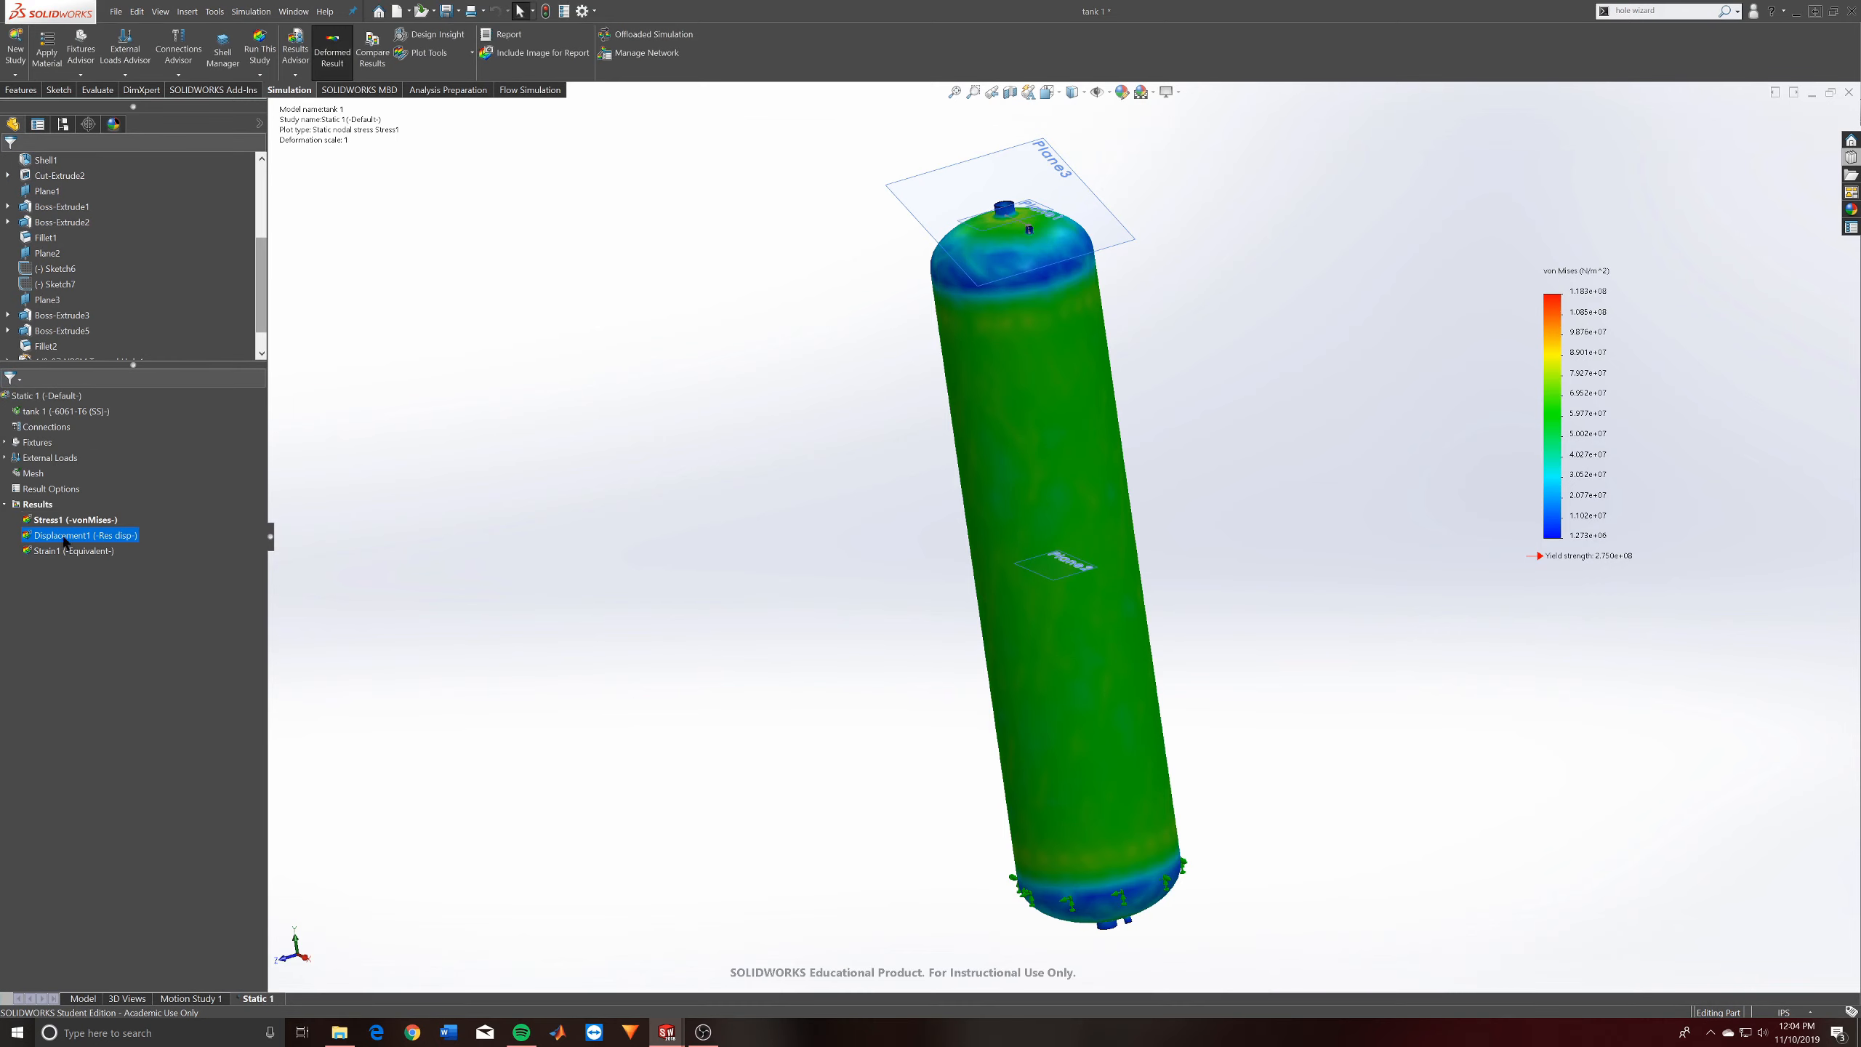
Show the resultant displacement plot and examine the upper dome around the neck and small port
double_click(130, 538)
scroll(1009, 253, "down", 6)
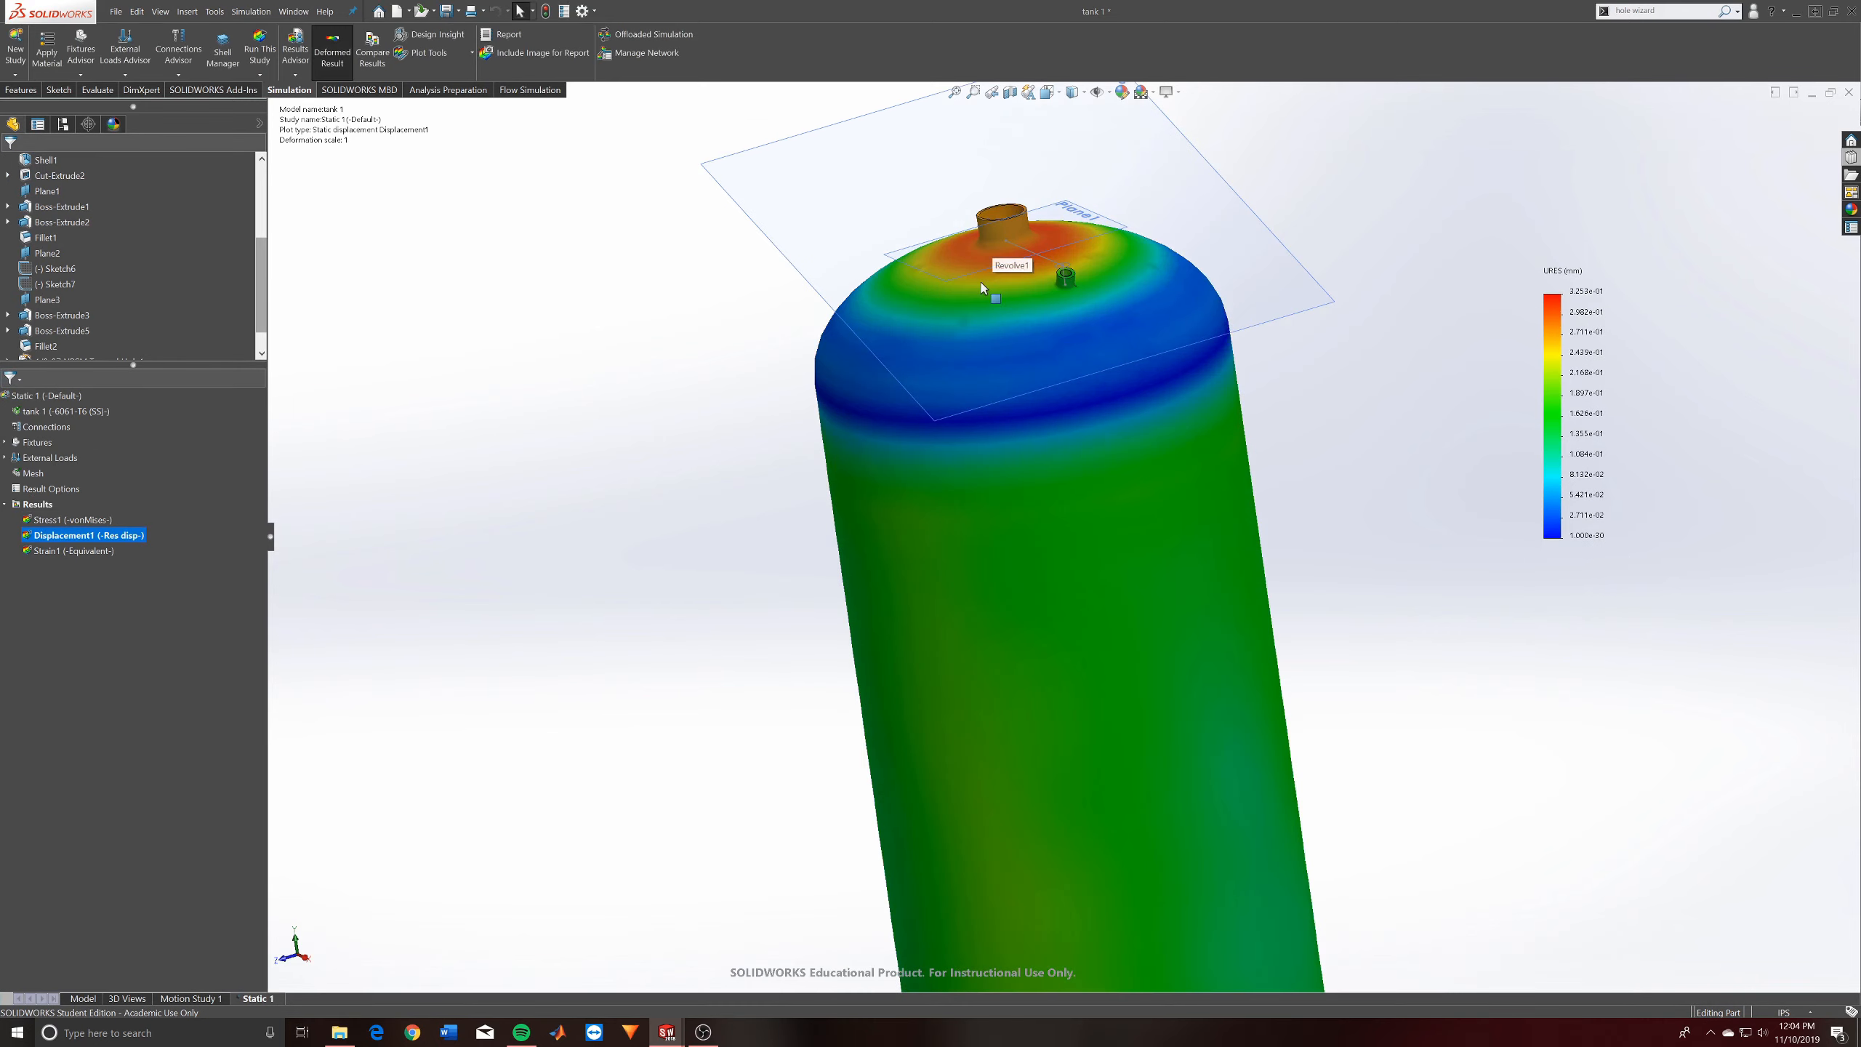
middle_click_drag(1020, 385, 1016, 492)
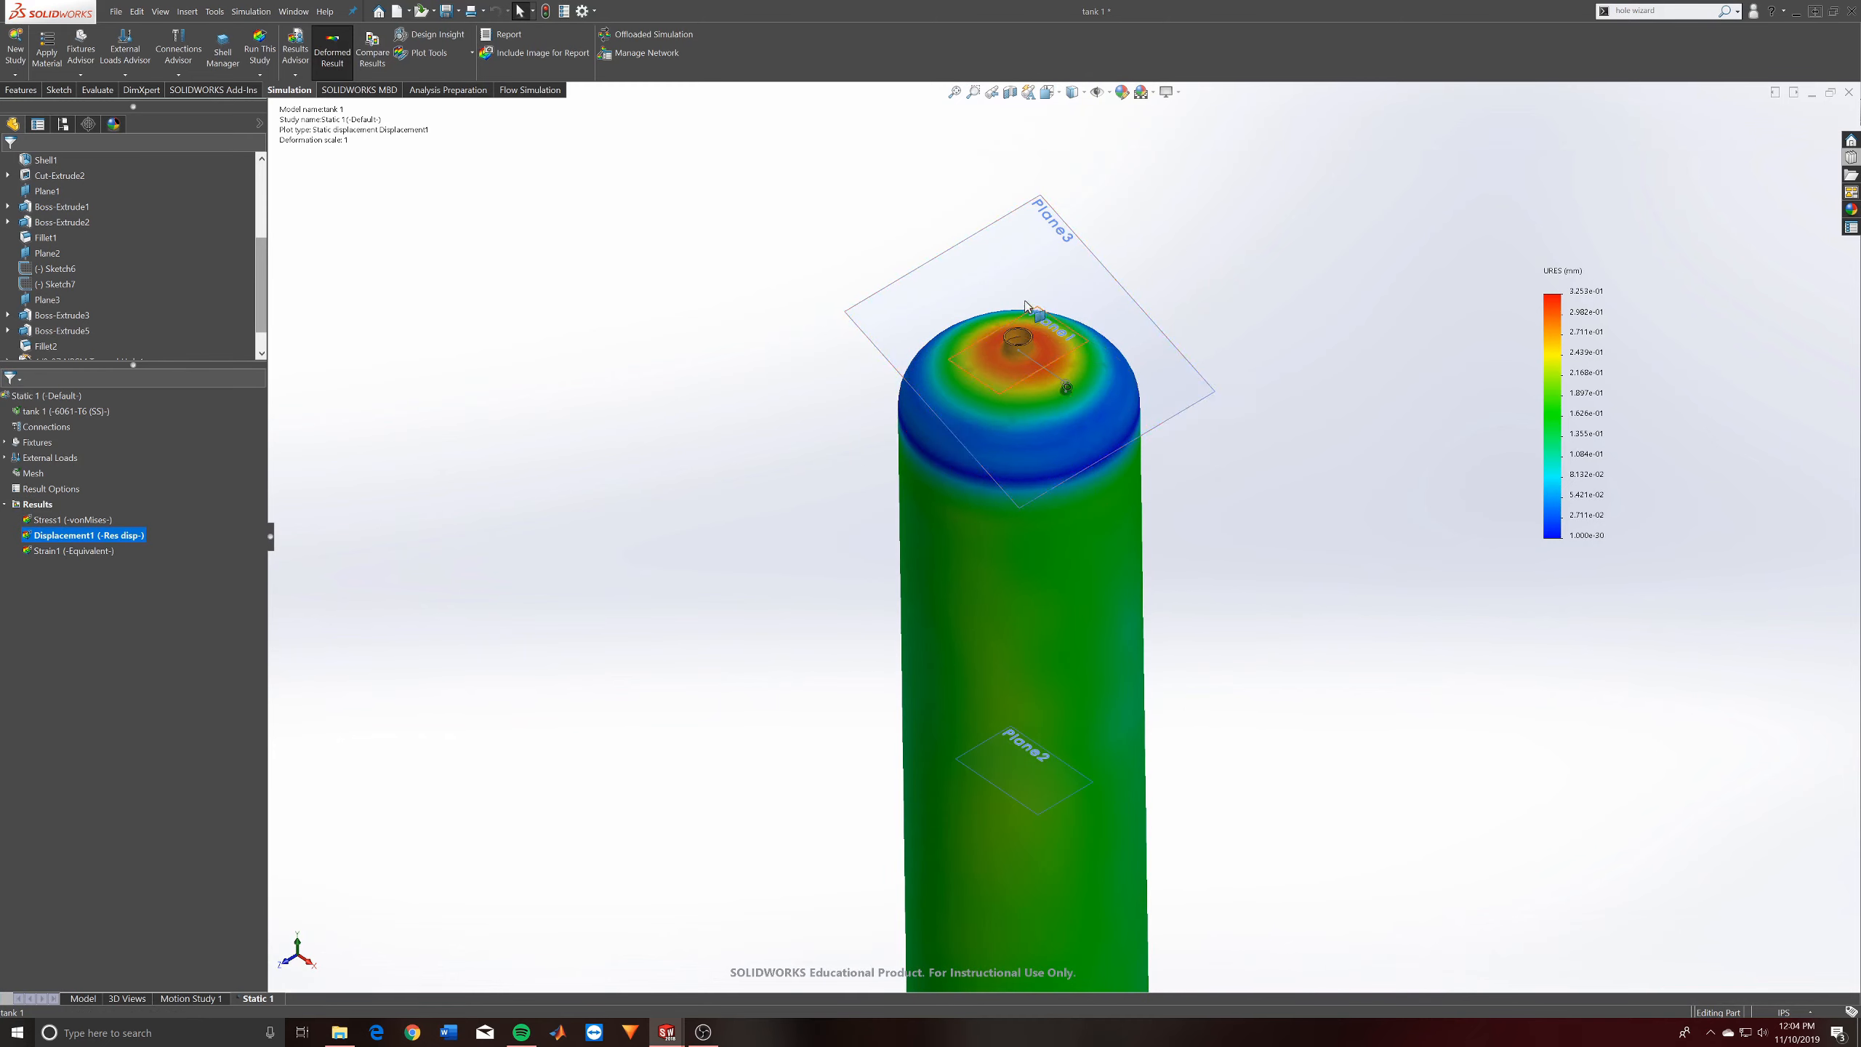
scroll(1000, 330, "down", 5)
middle_click_drag(1006, 417, 988, 364)
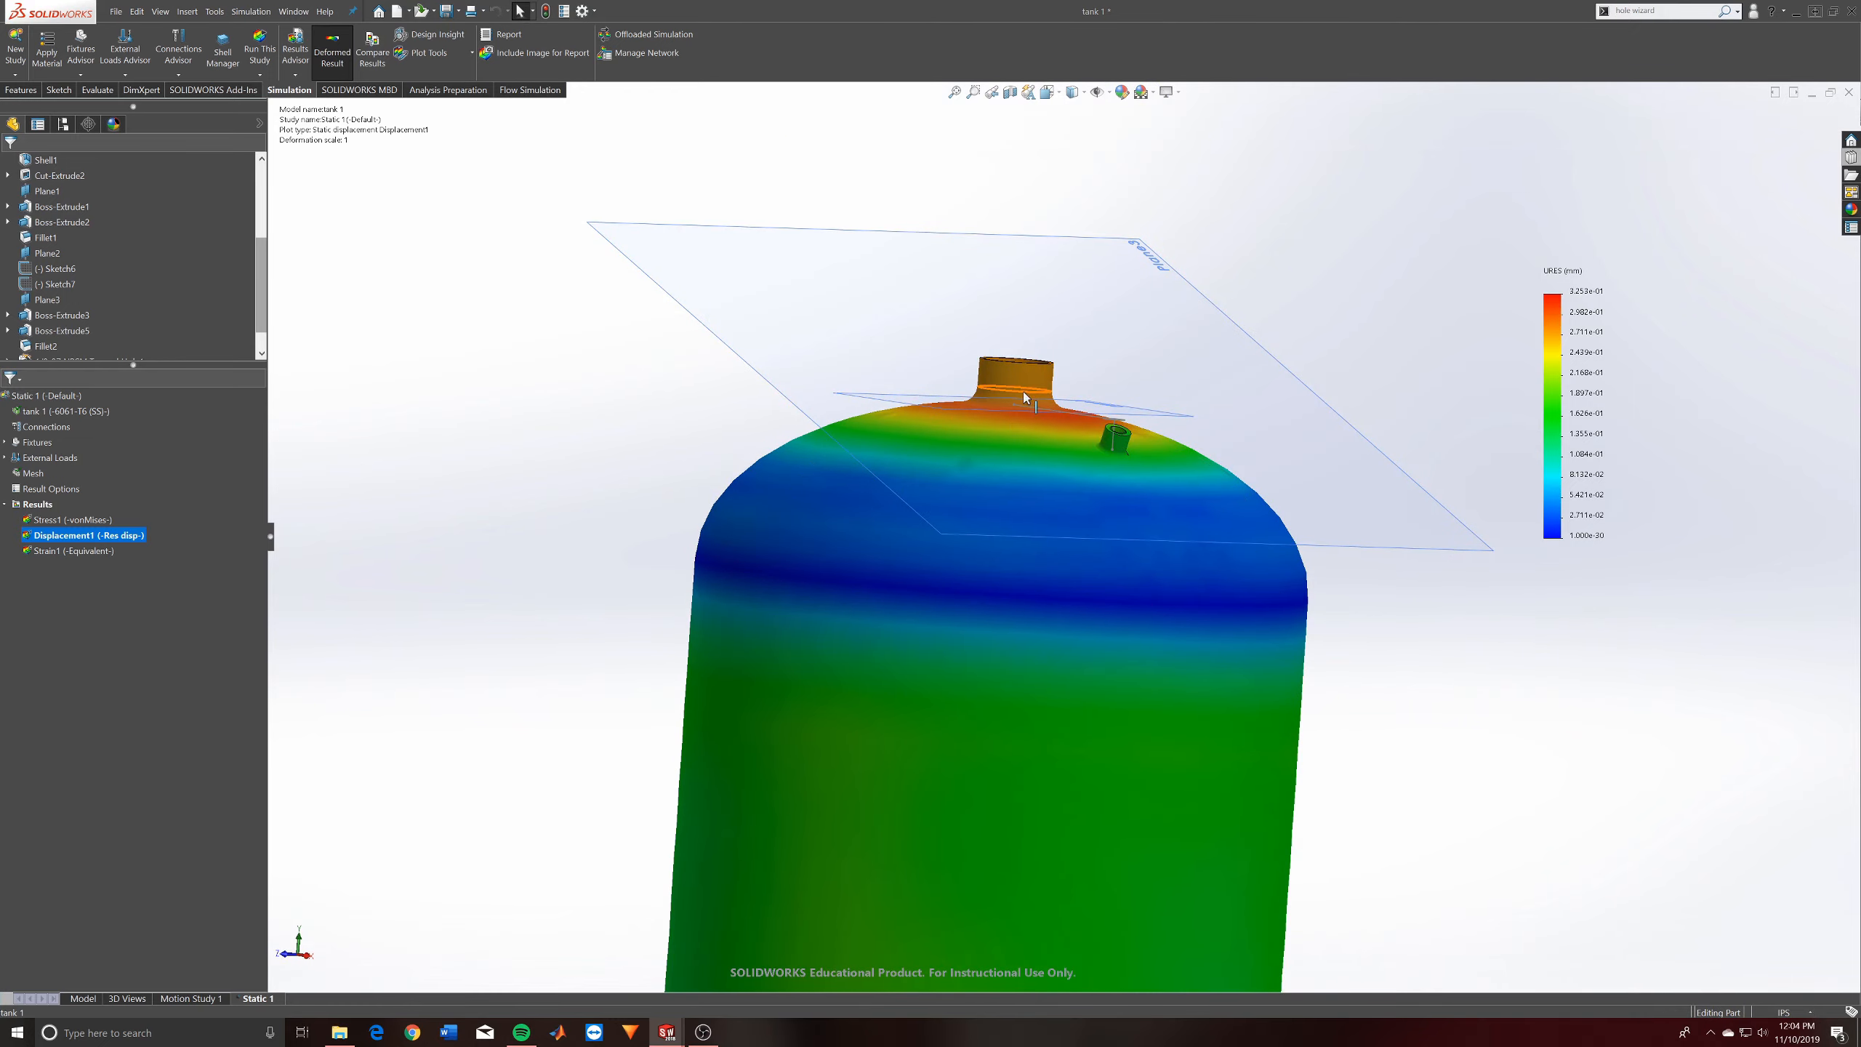
Examine the displacement distribution on the lower dome from below and along the whole tank
scroll(1029, 599, "up", 6)
middle_click_drag(1022, 739, 989, 523)
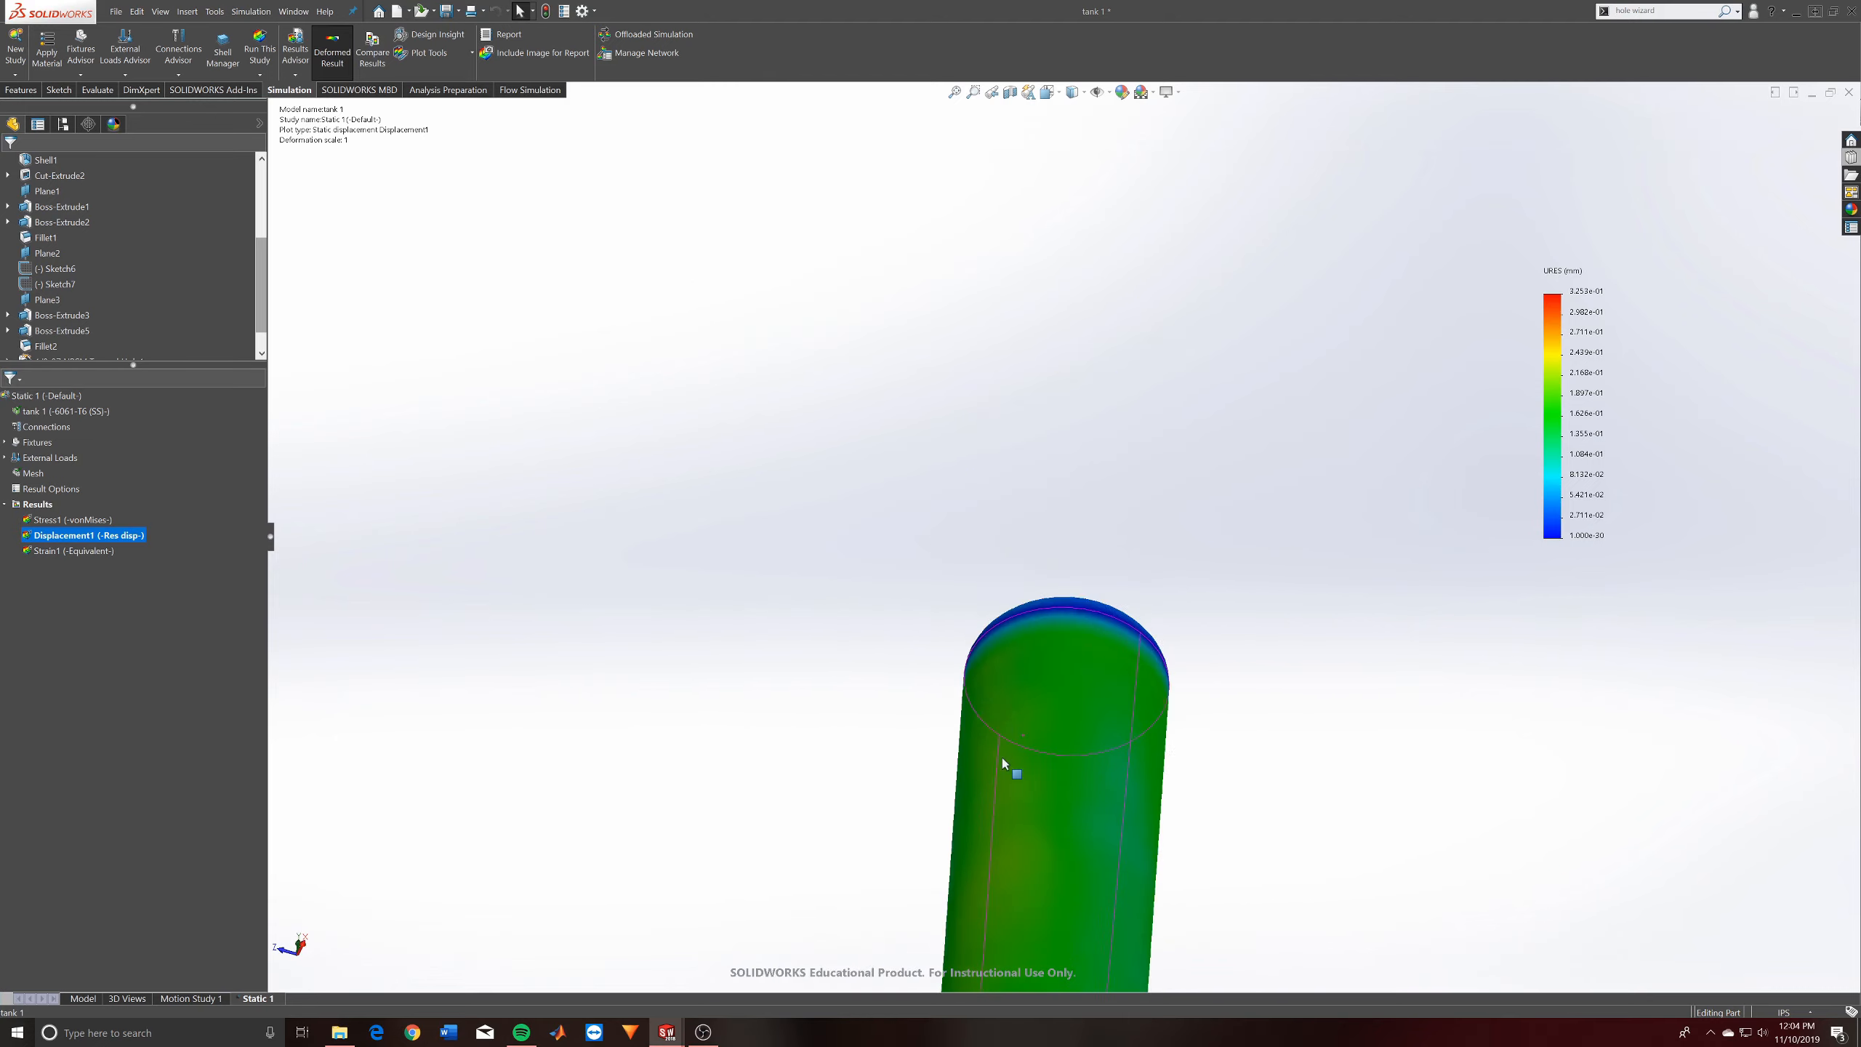
scroll(1002, 763, "up", 4)
scroll(1088, 801, "down", 8)
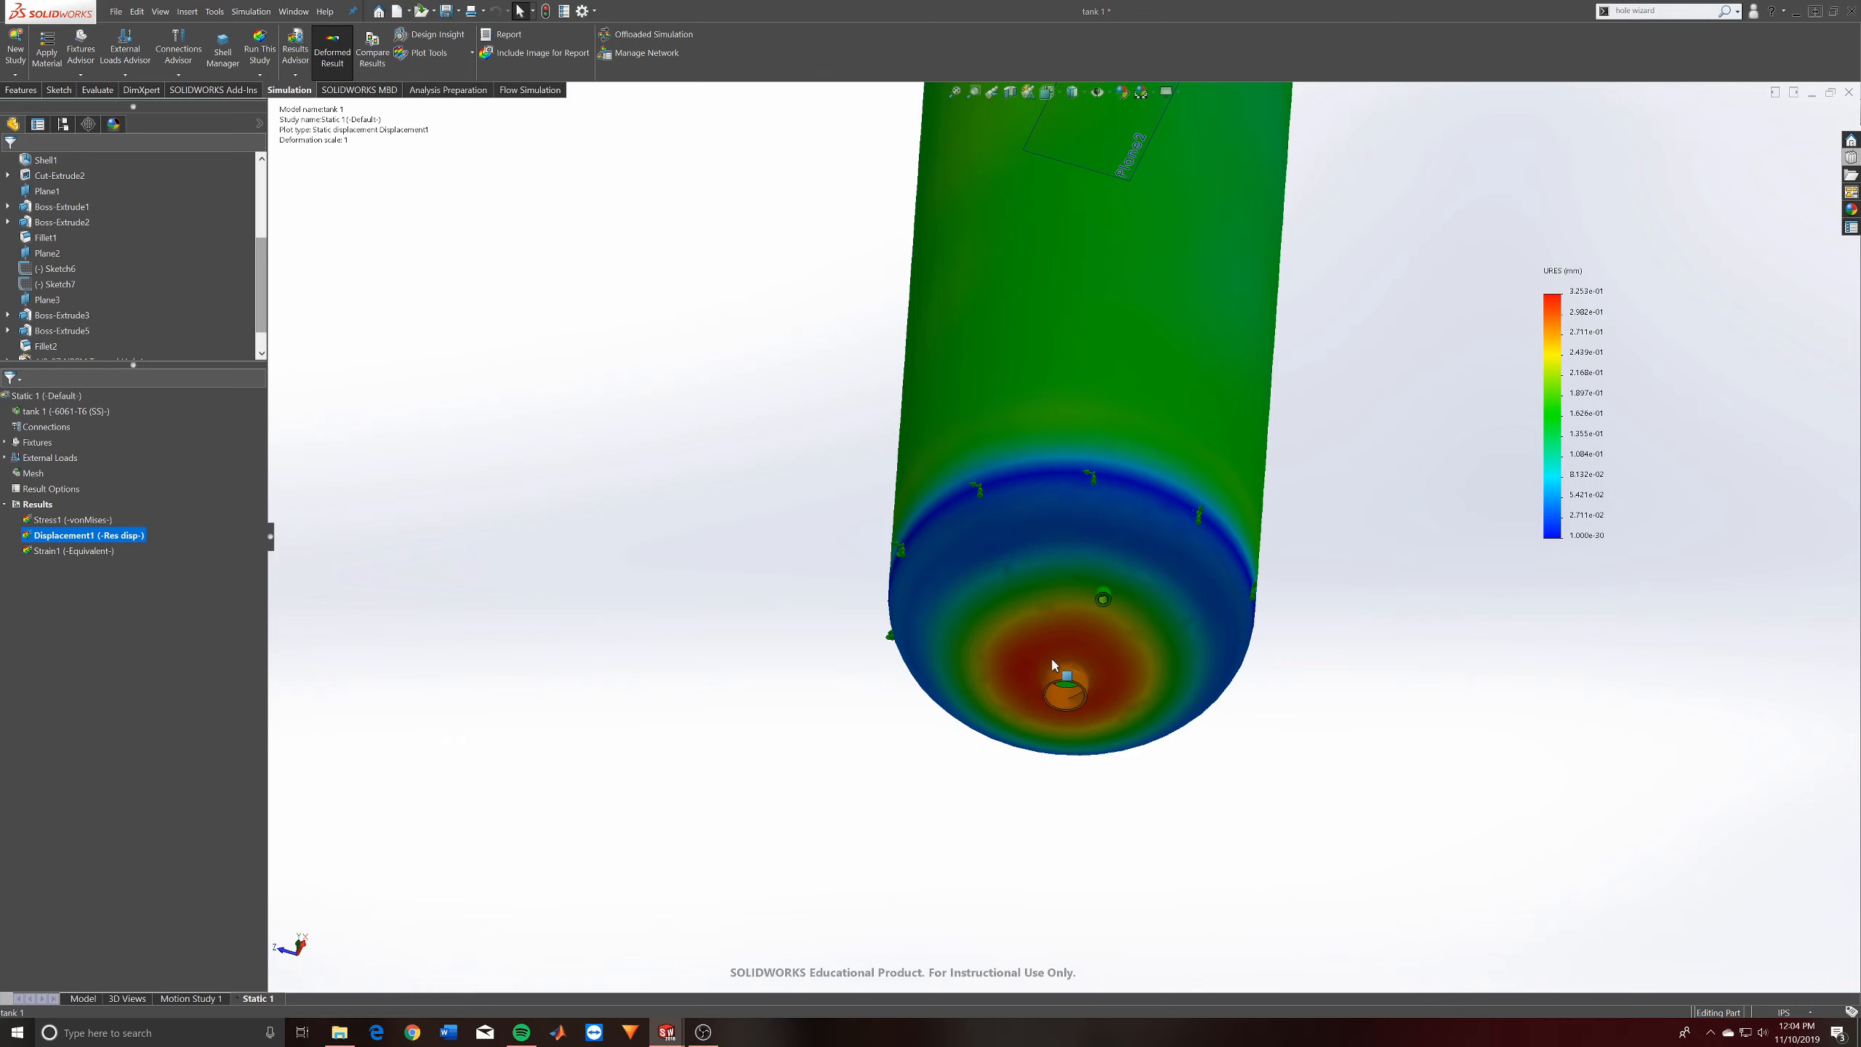
scroll(1160, 832, "down", 2)
middle_click_drag(1022, 654, 1010, 727)
scroll(1068, 484, "up", 6)
scroll(1029, 365, "up", 3)
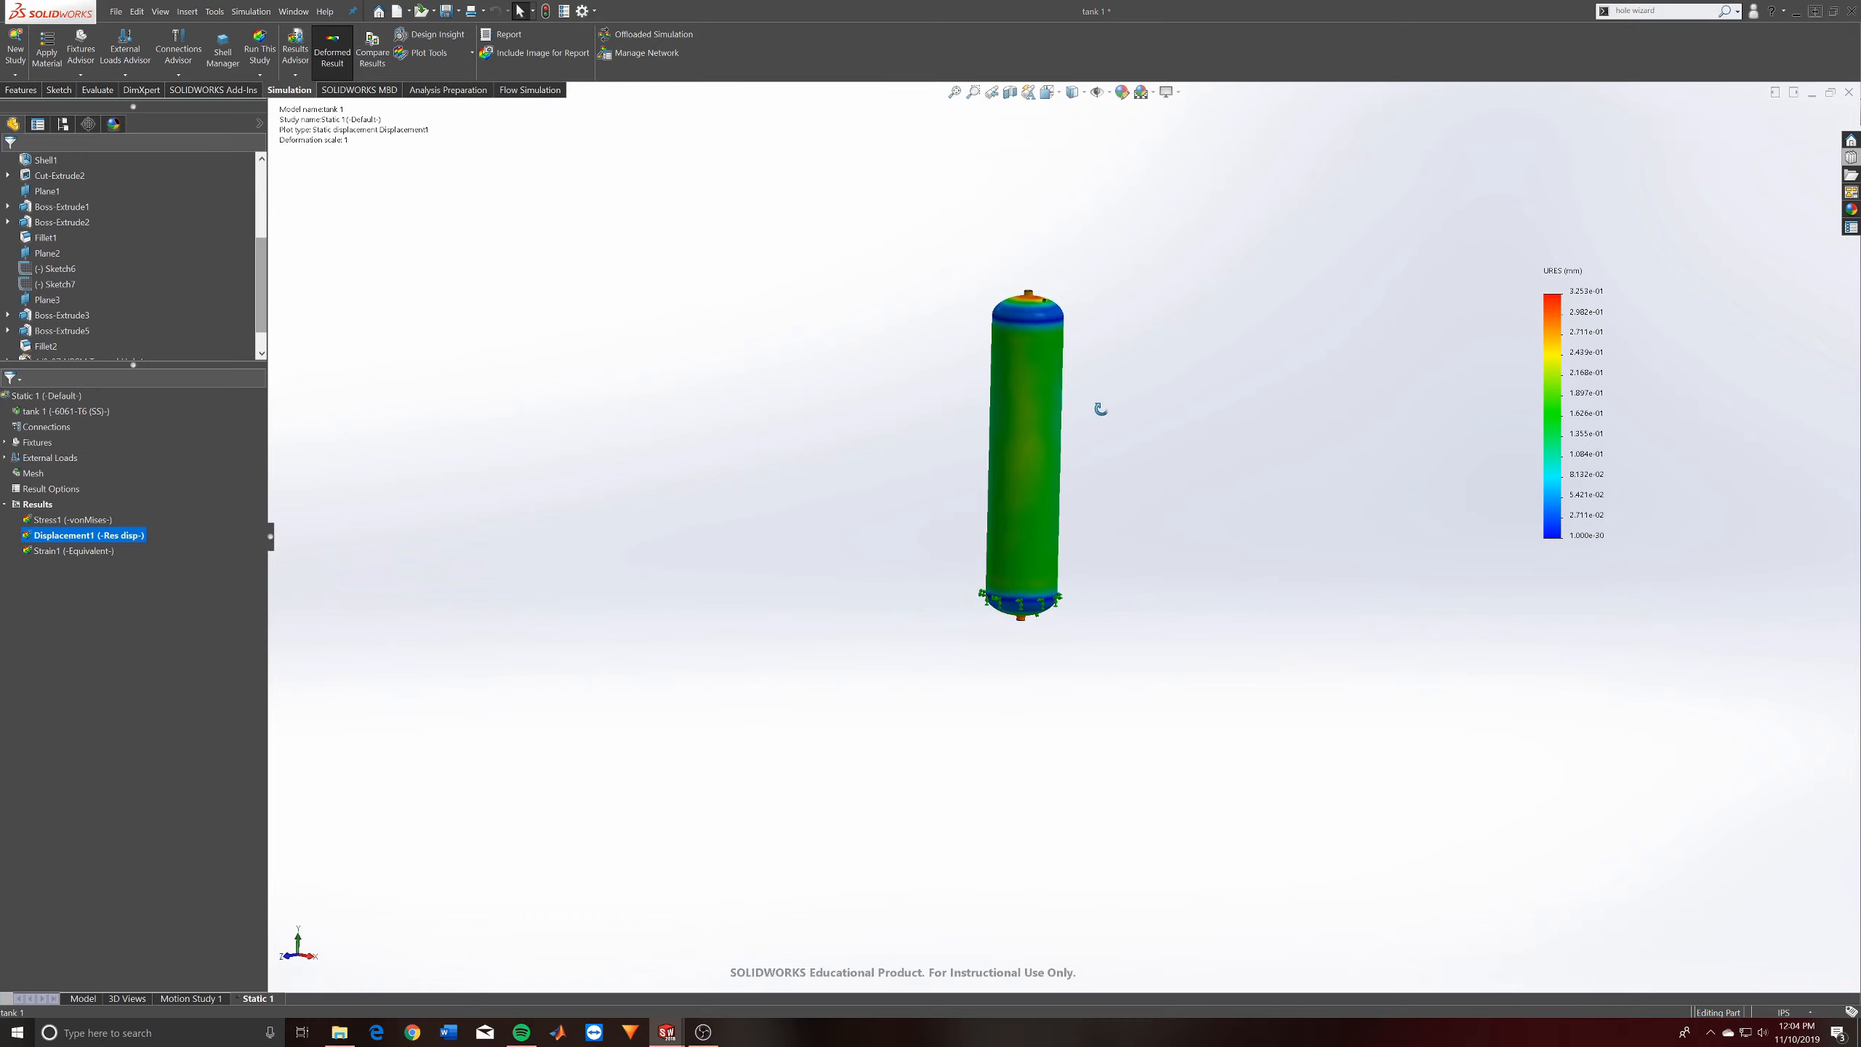
middle_click_drag(1101, 408, 1146, 417)
scroll(1013, 331, "down", 2)
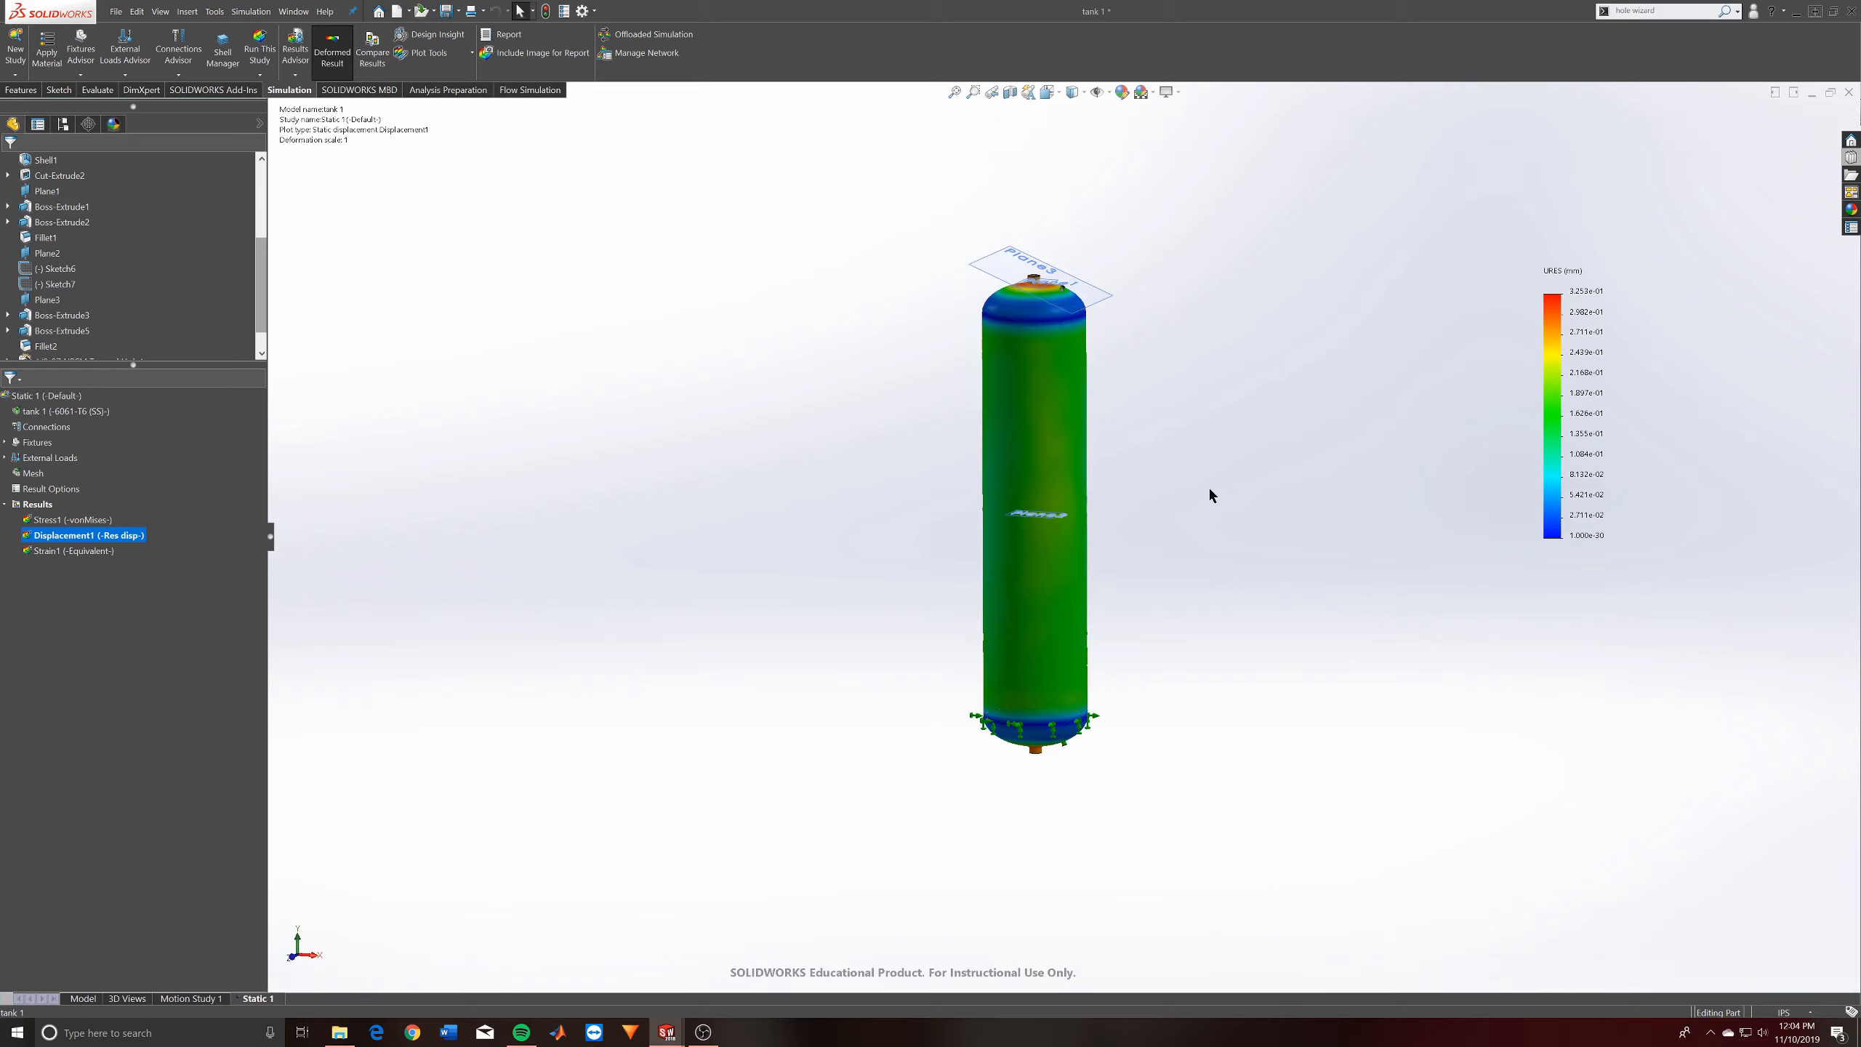
Show the von Mises stress plot again and view the whole tank with its stress legend
double_click(70, 520)
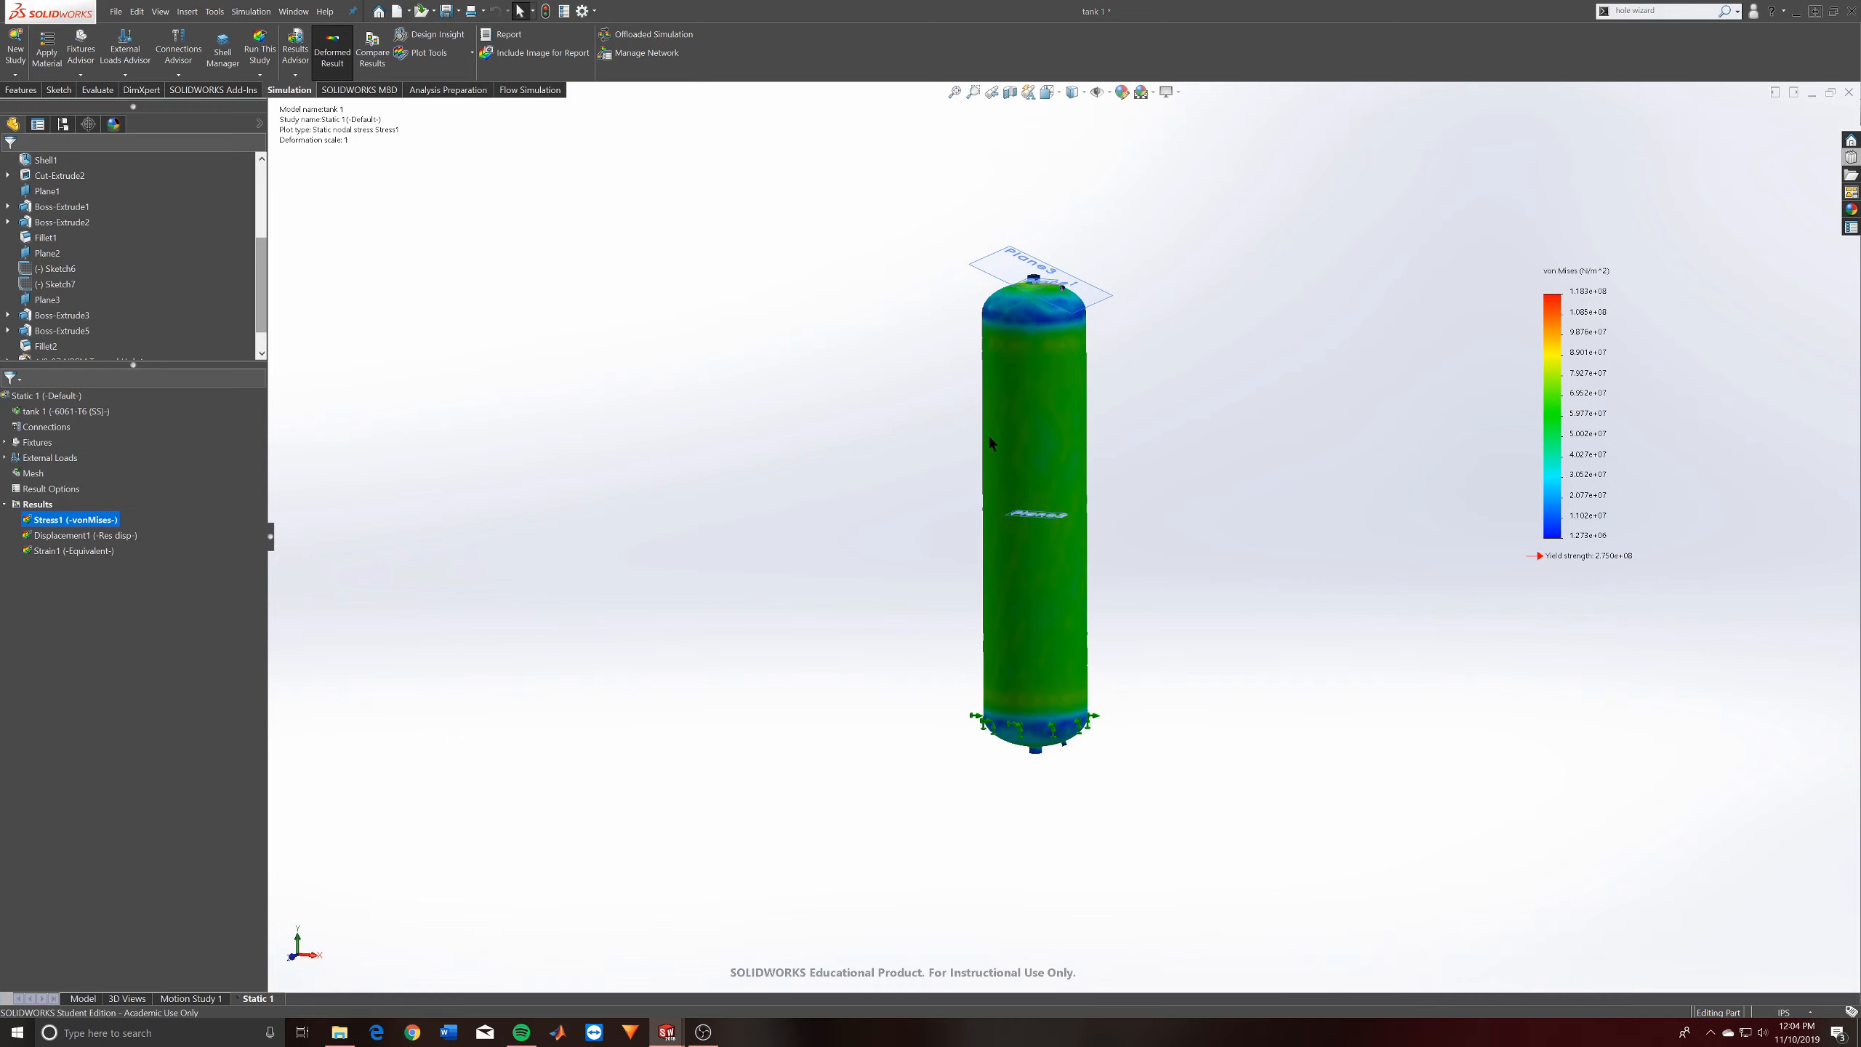
scroll(989, 433, "down", 3)
scroll(1151, 523, "up", 1)
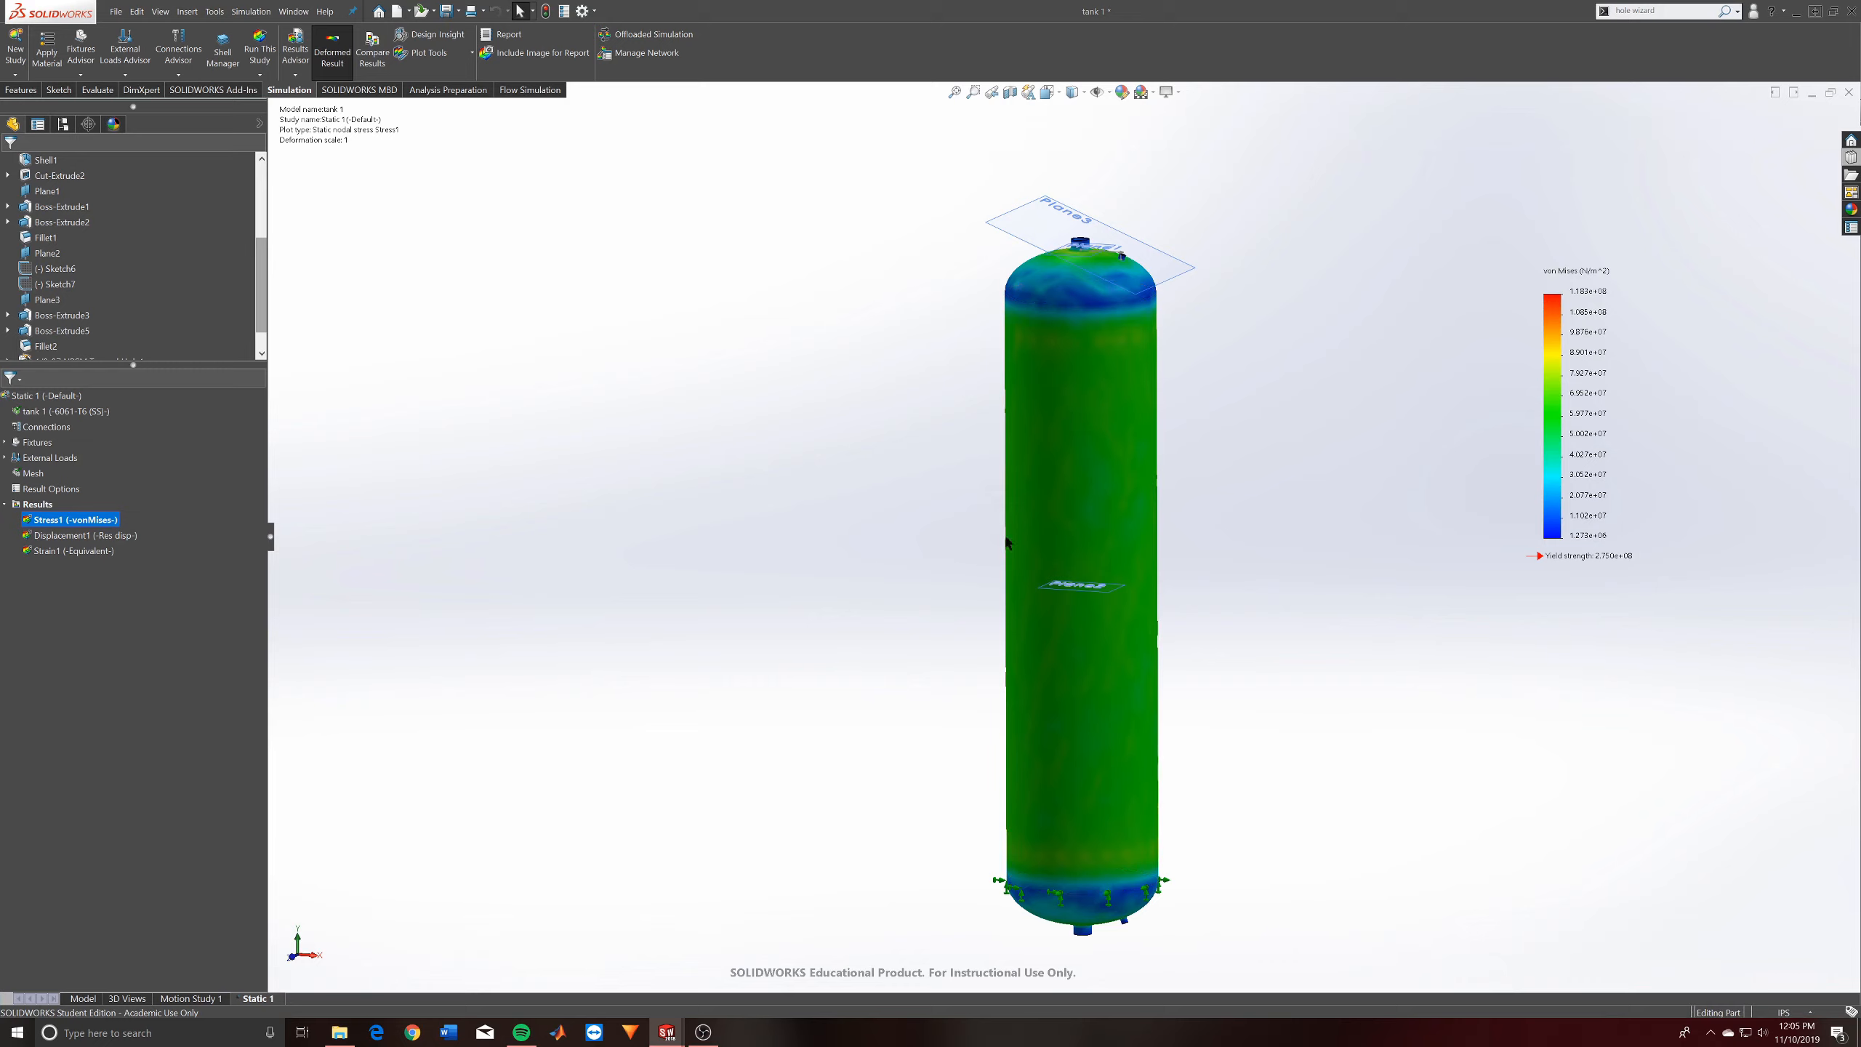
left_click(1010, 94)
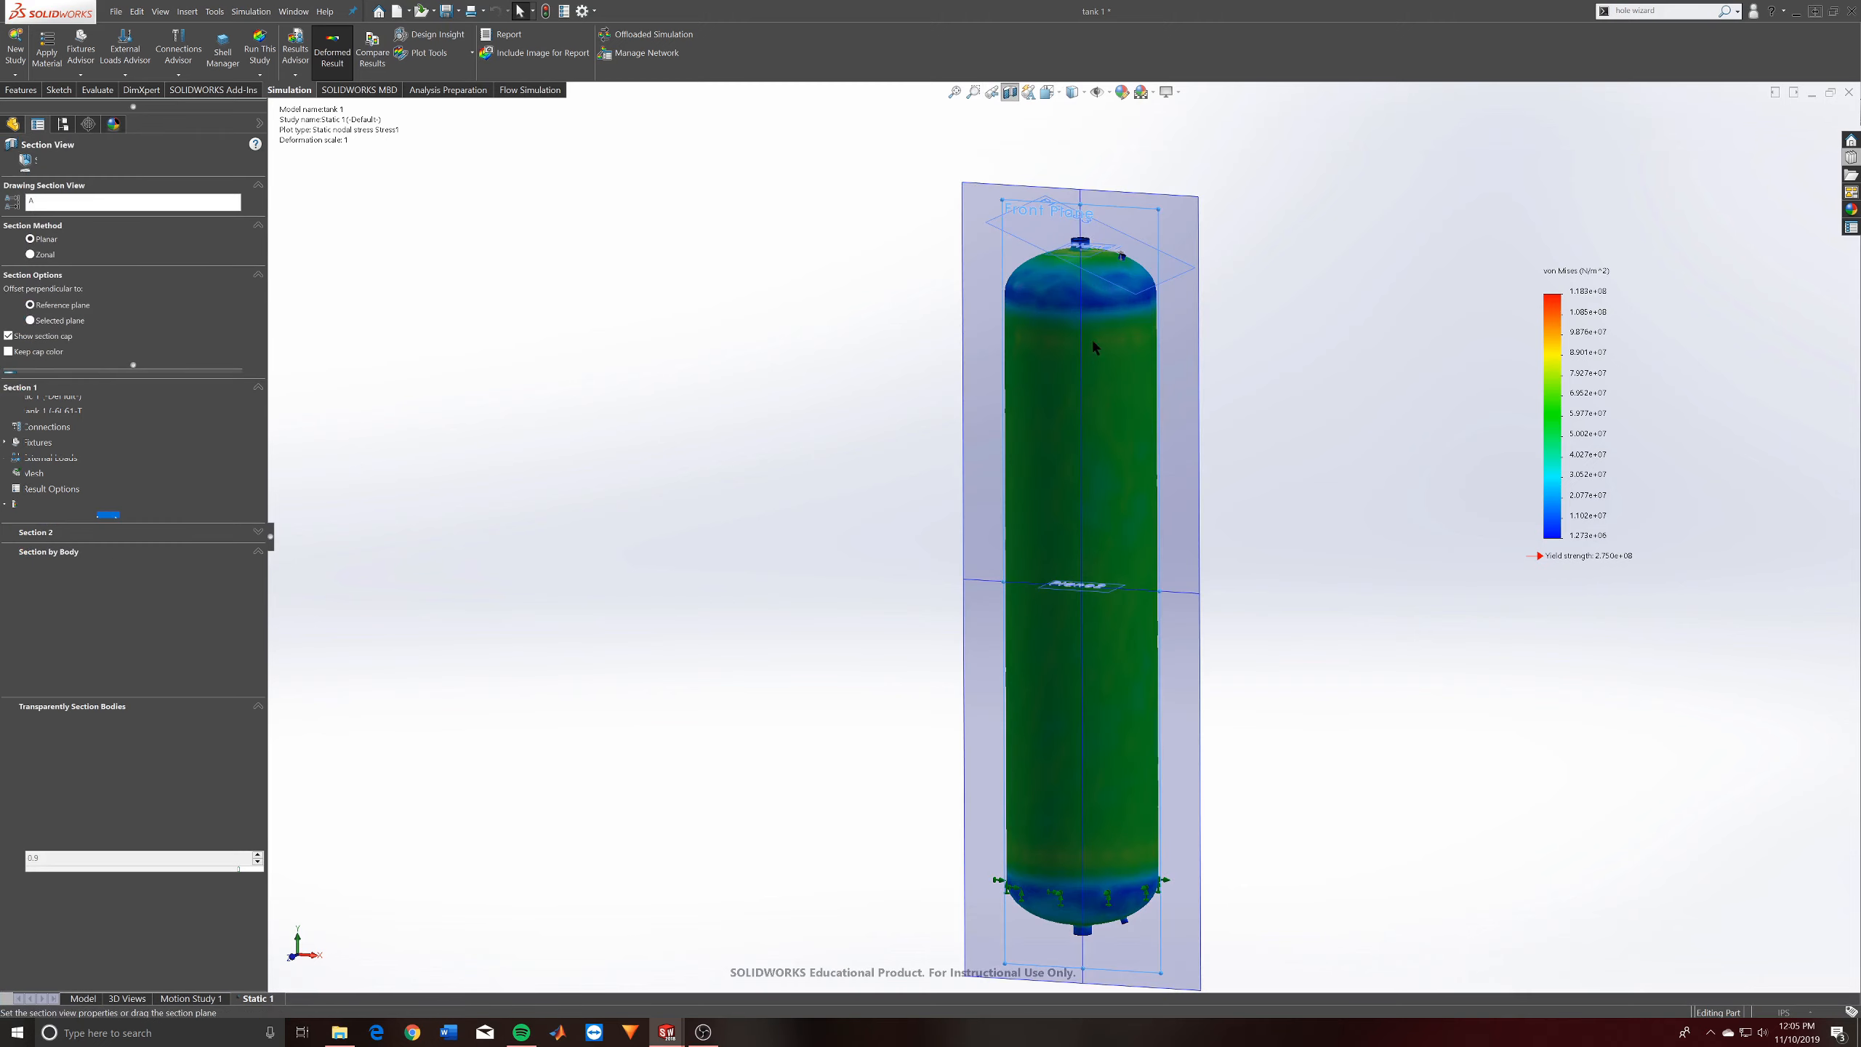
left_click(12, 164)
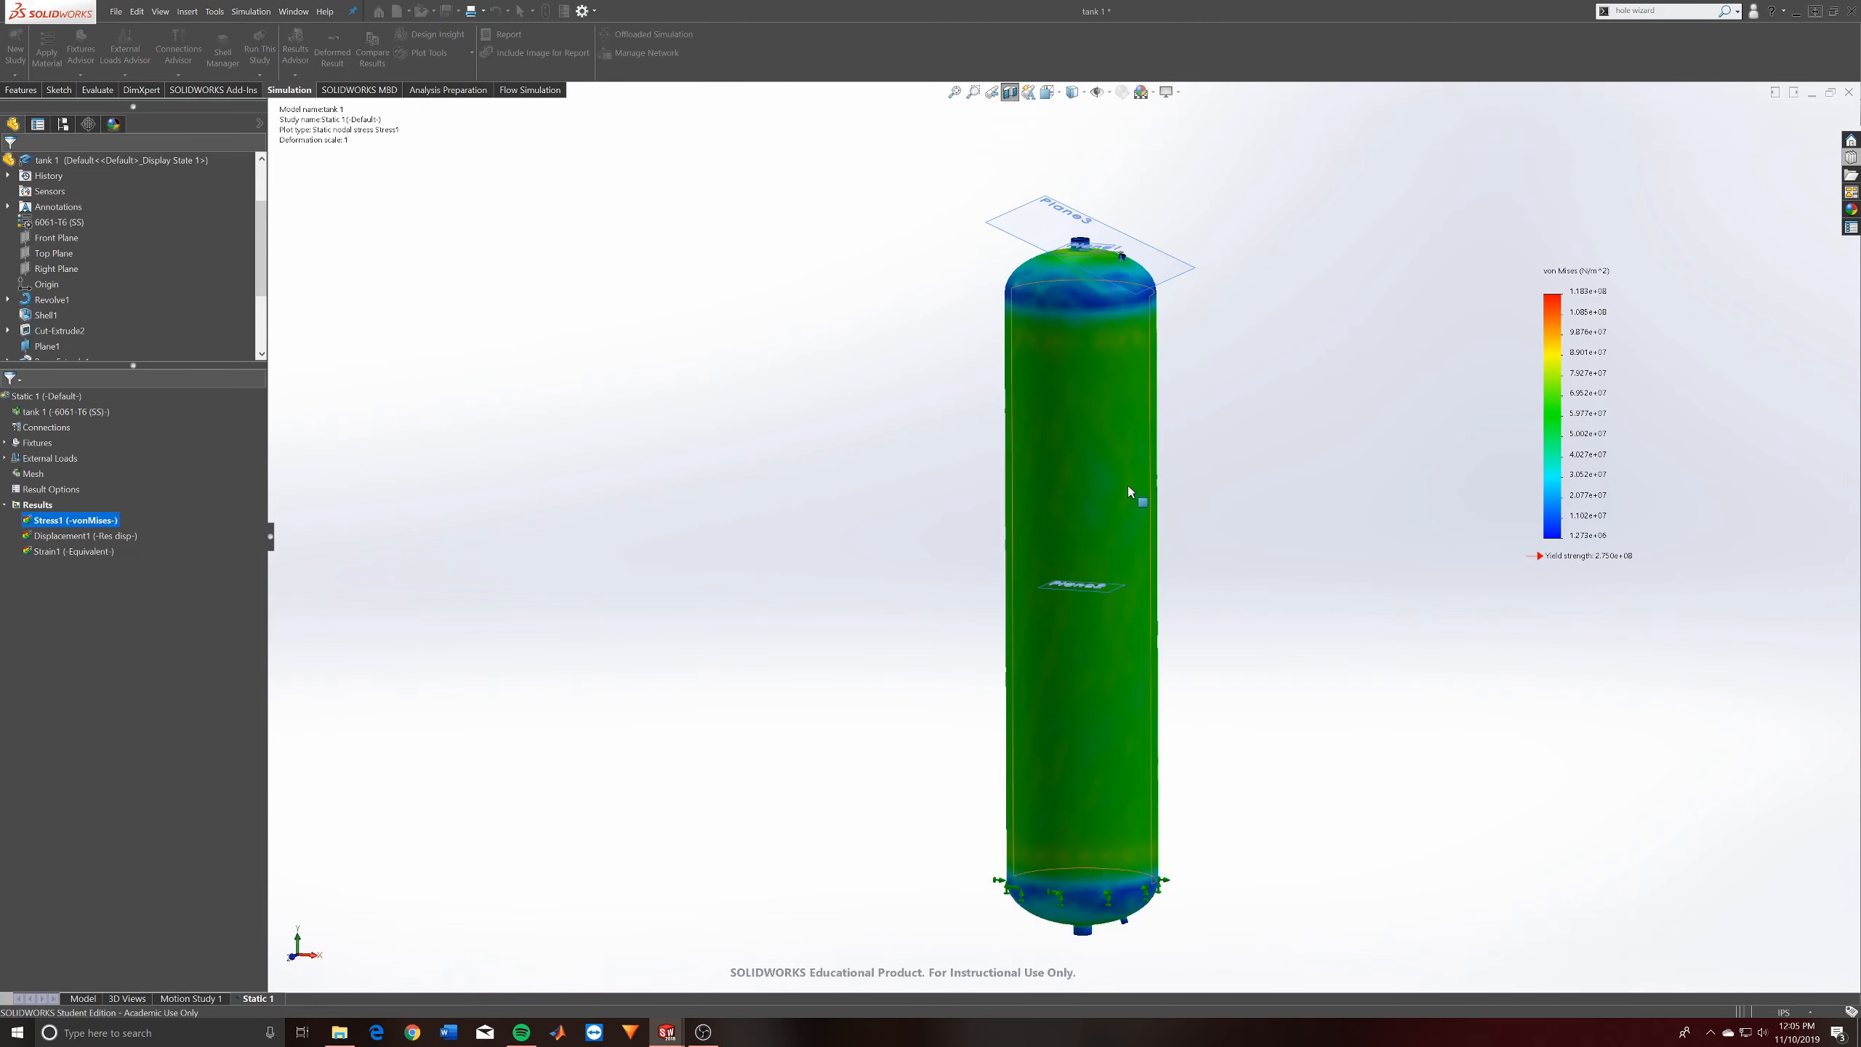
middle_click_drag(818, 486, 891, 499)
left_click(1010, 93)
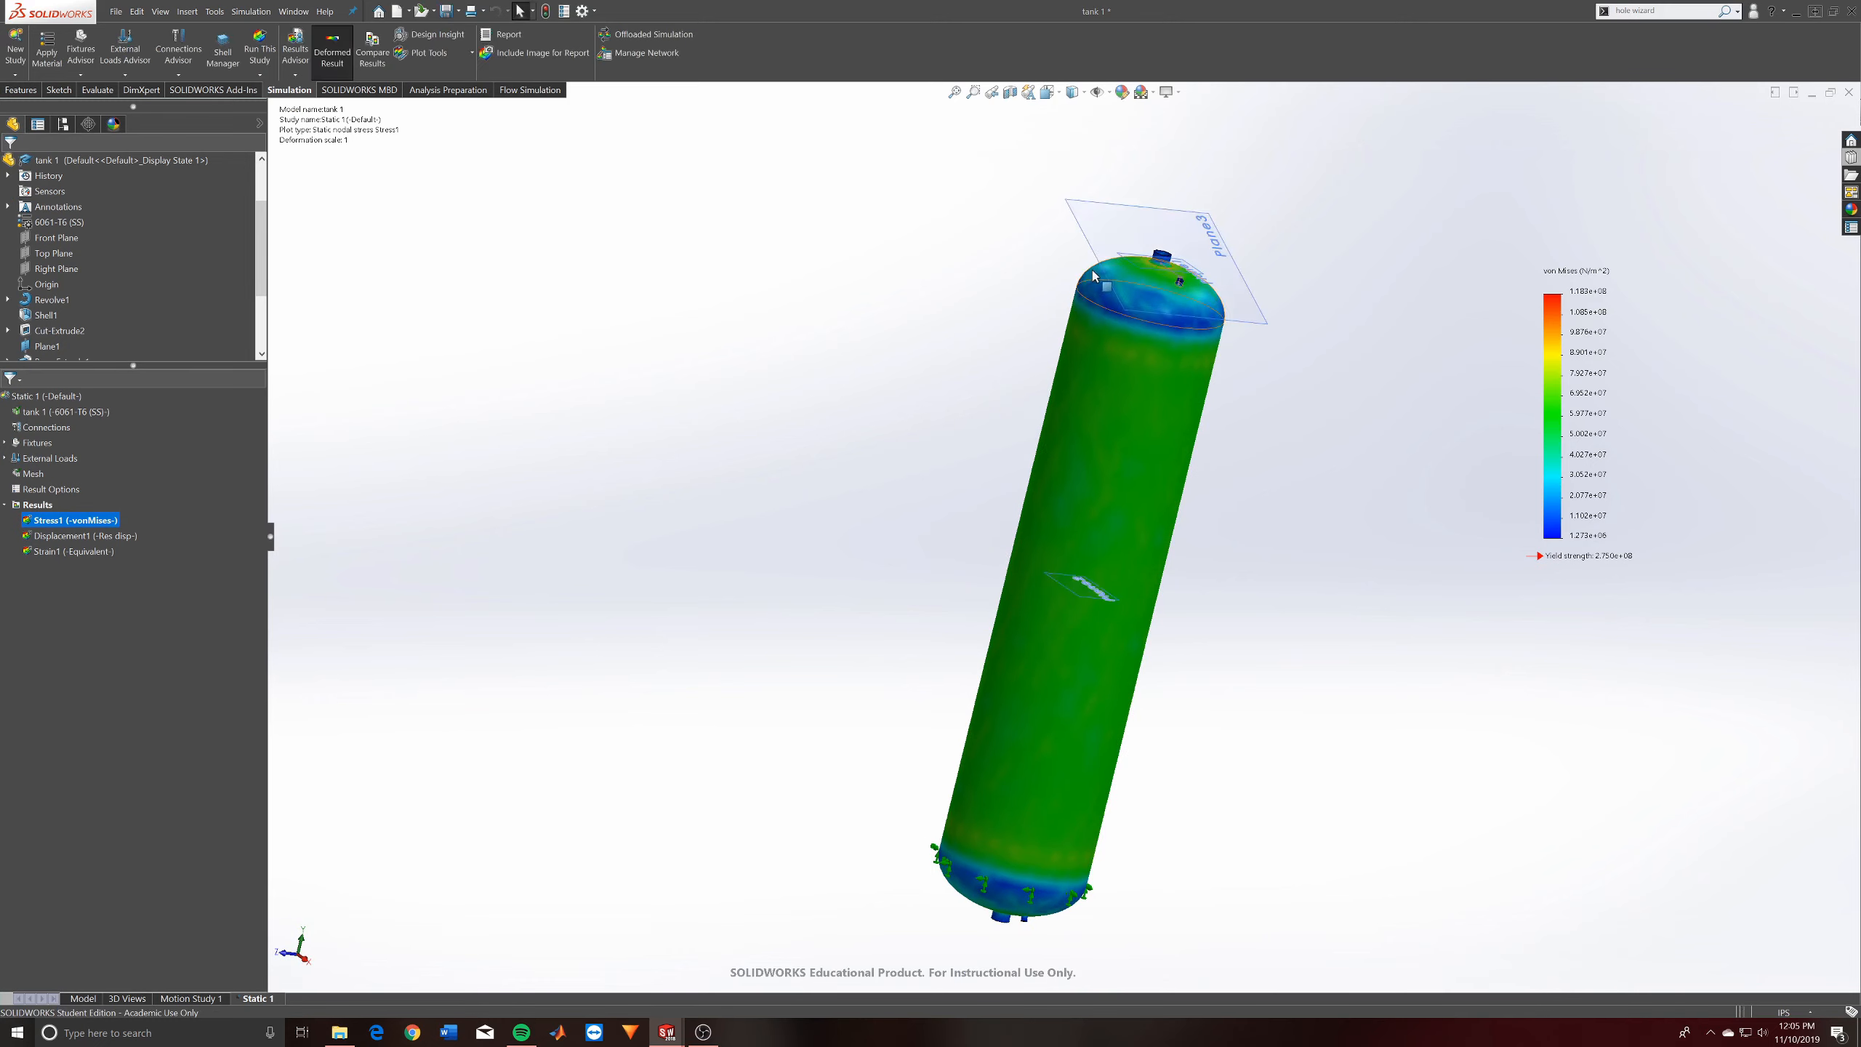
Clip the von Mises stress plot with a section at the Front Plane and a 0 in offset, starting from the isometric view
key("space")
left_click(1211, 324)
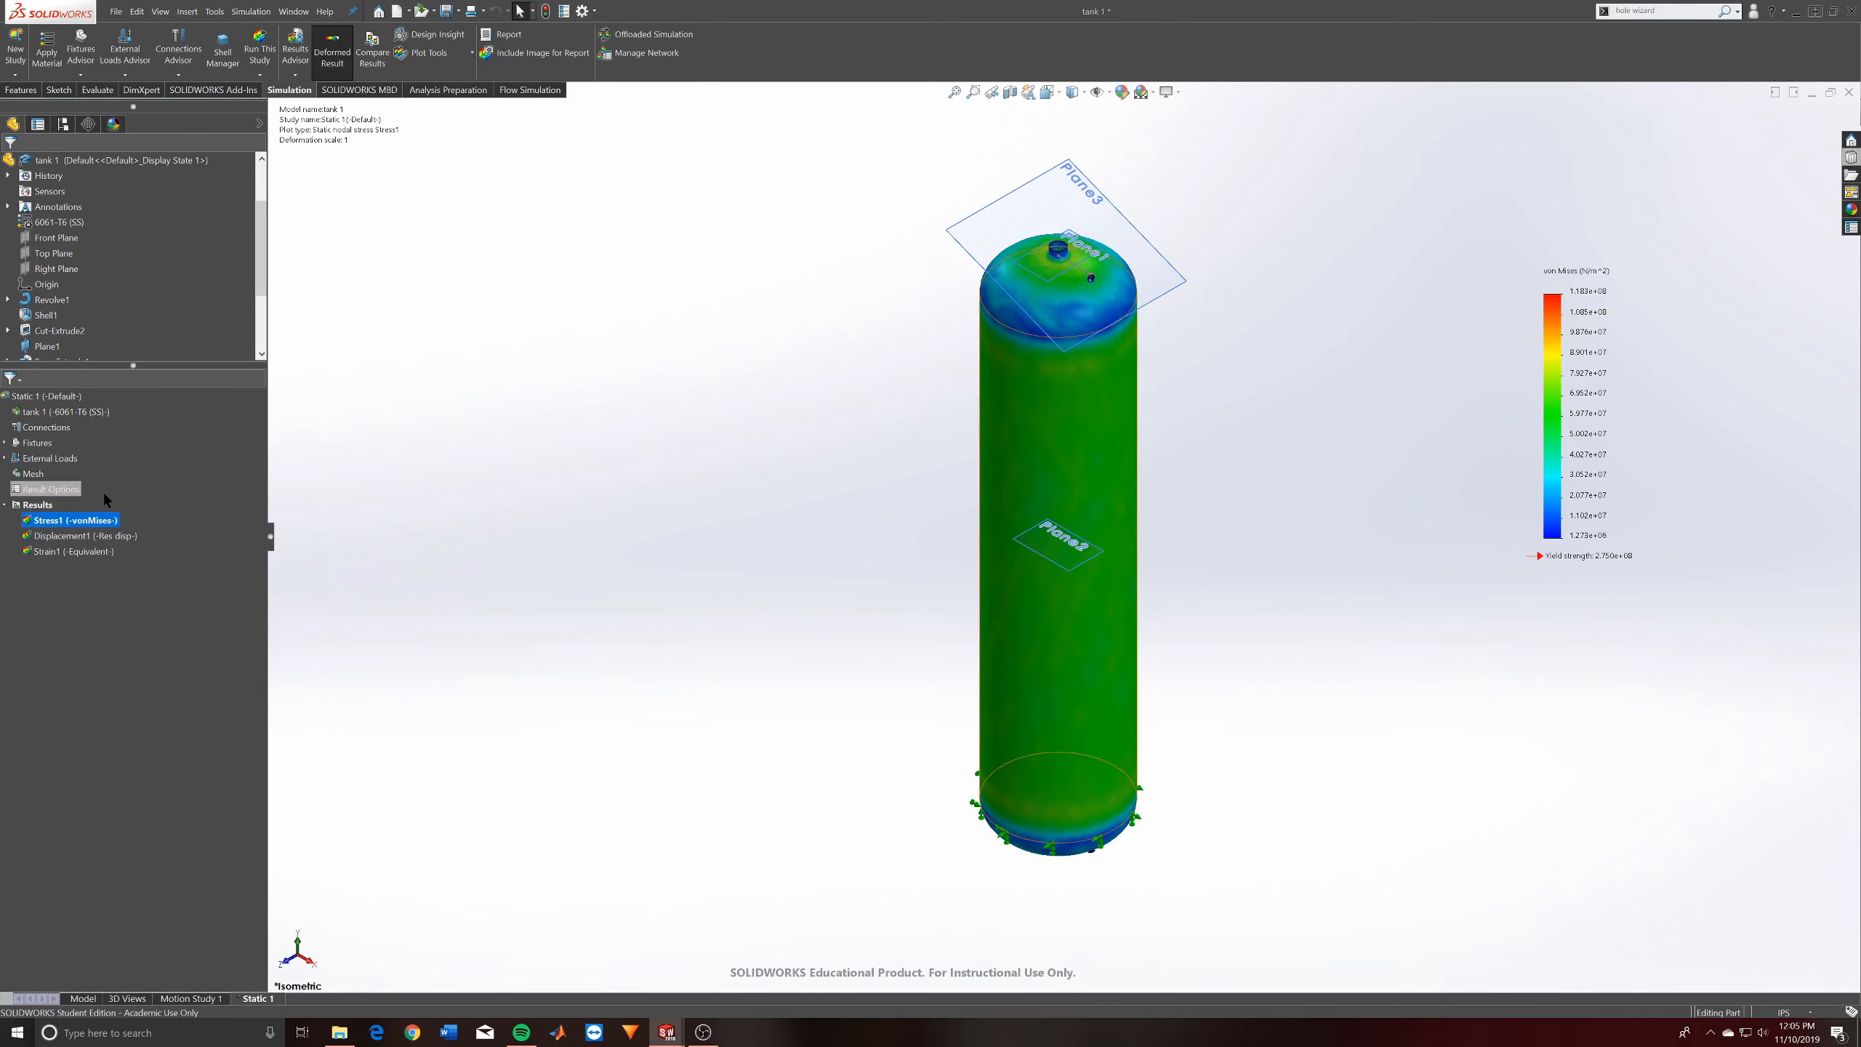
right_click(71, 522)
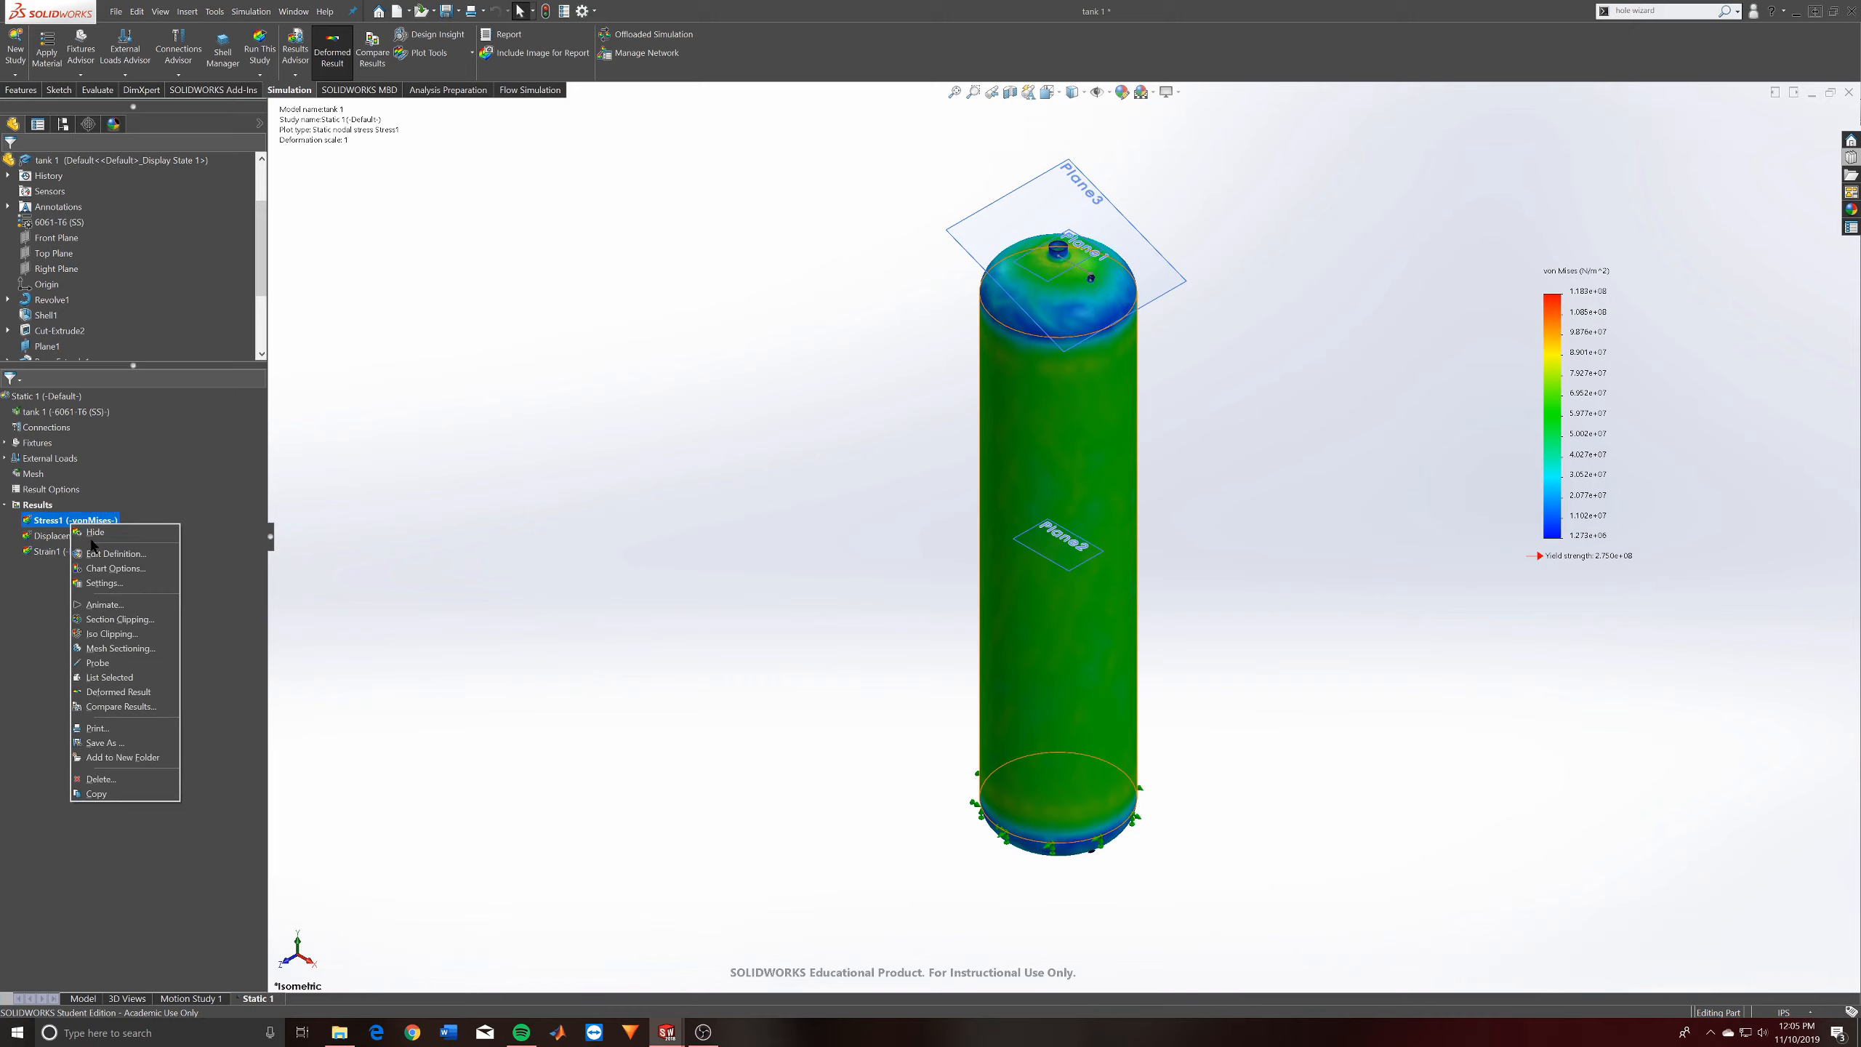
left_click(110, 619)
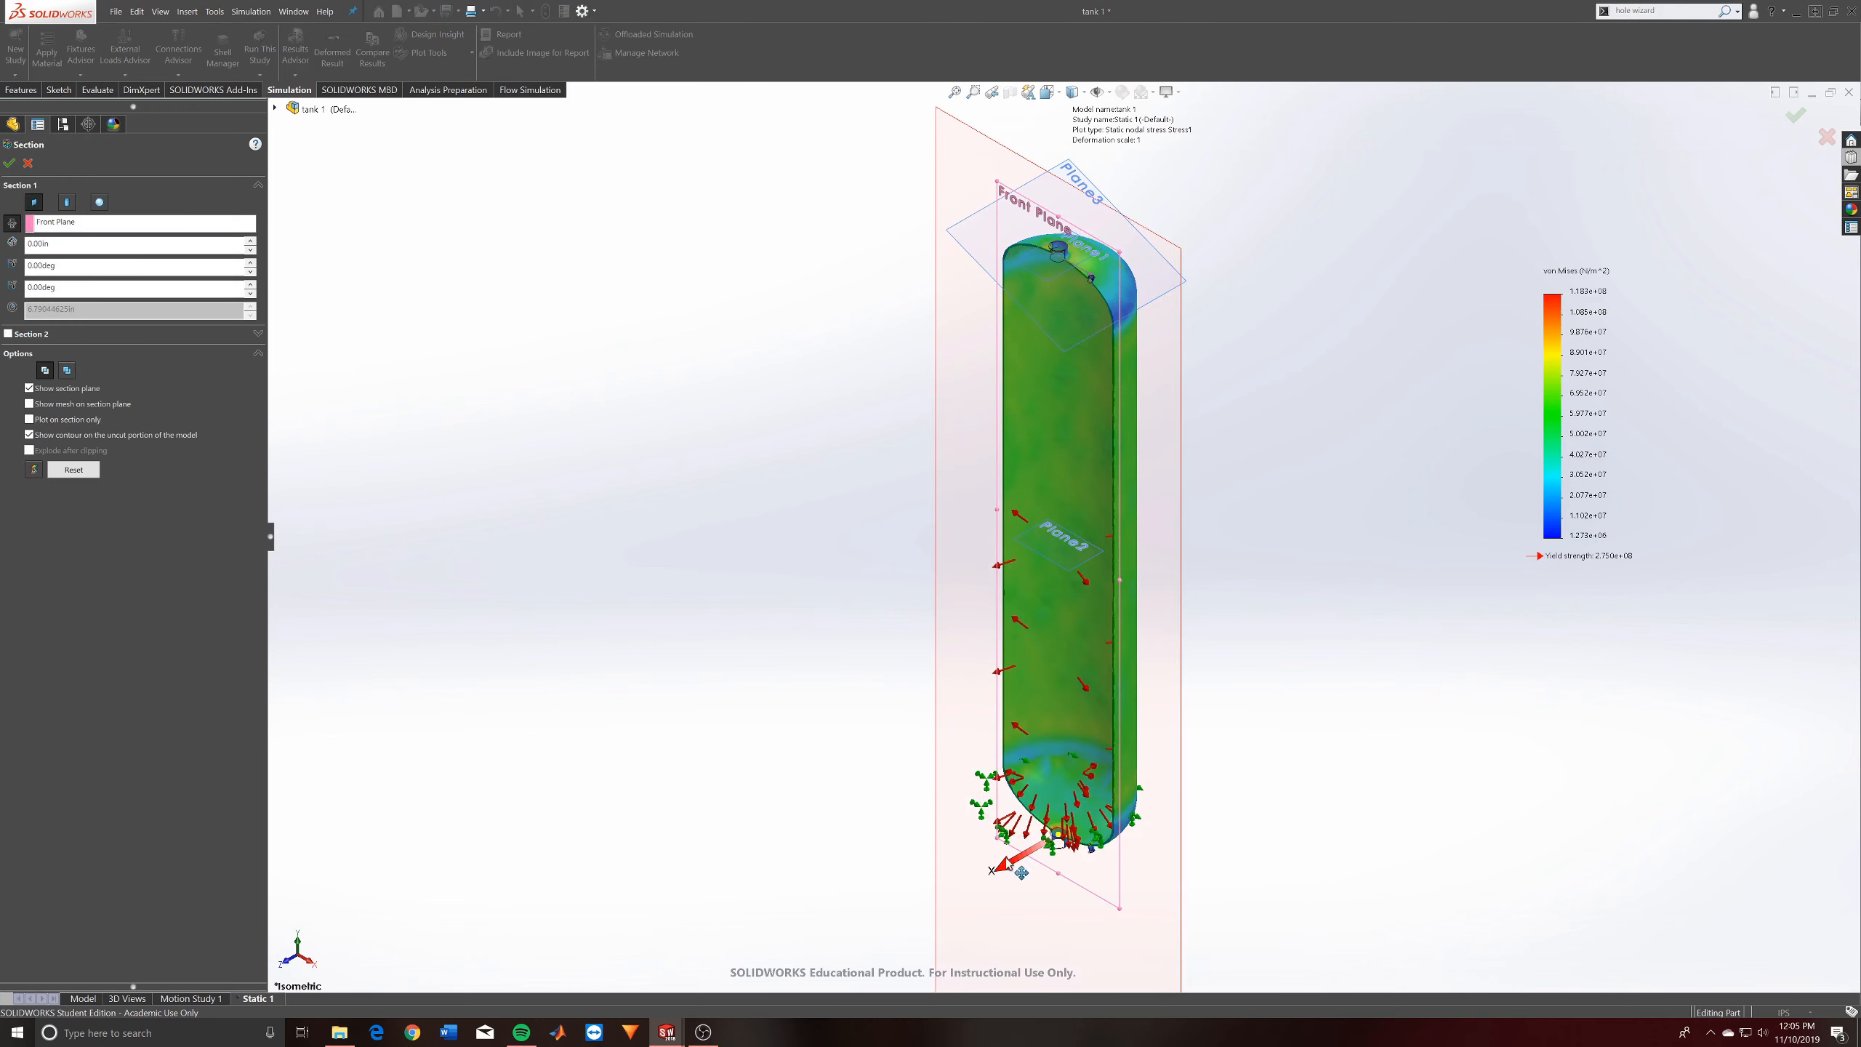
left_click_drag(978, 885, 1019, 887)
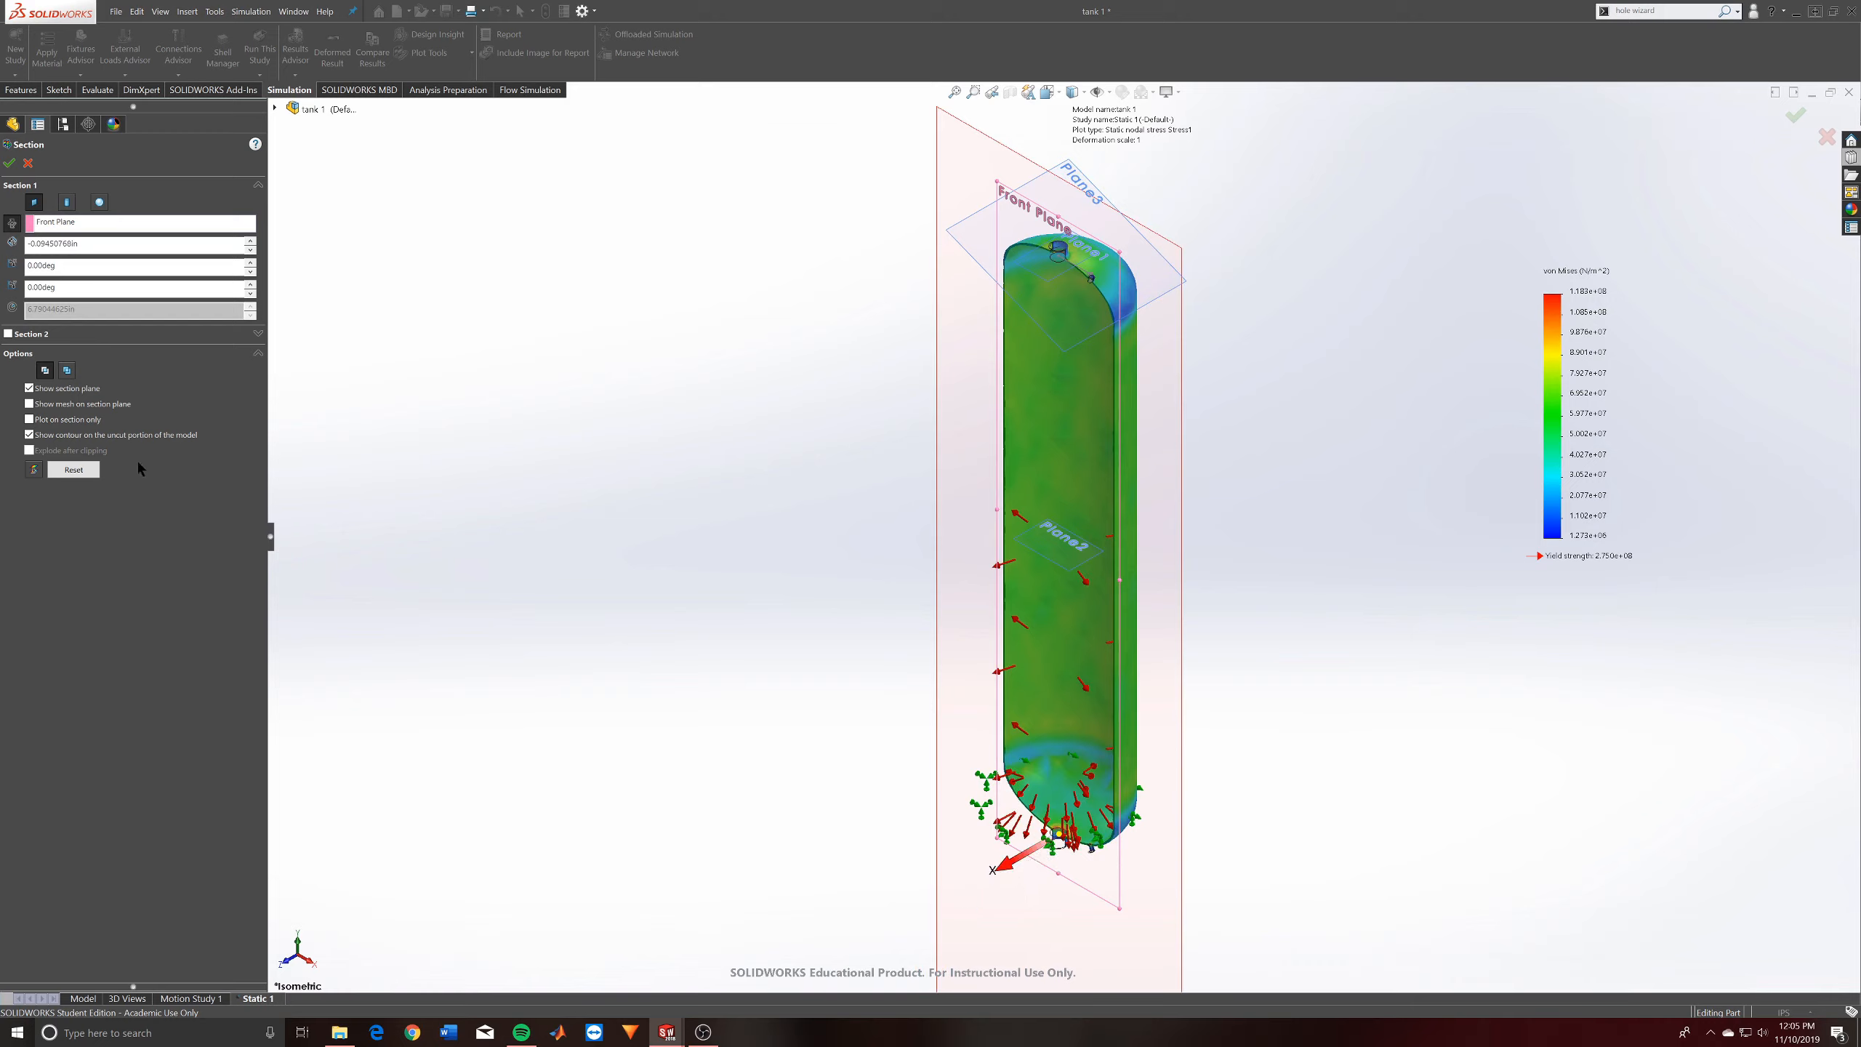
double_click(86, 243)
type("0")
key("Return")
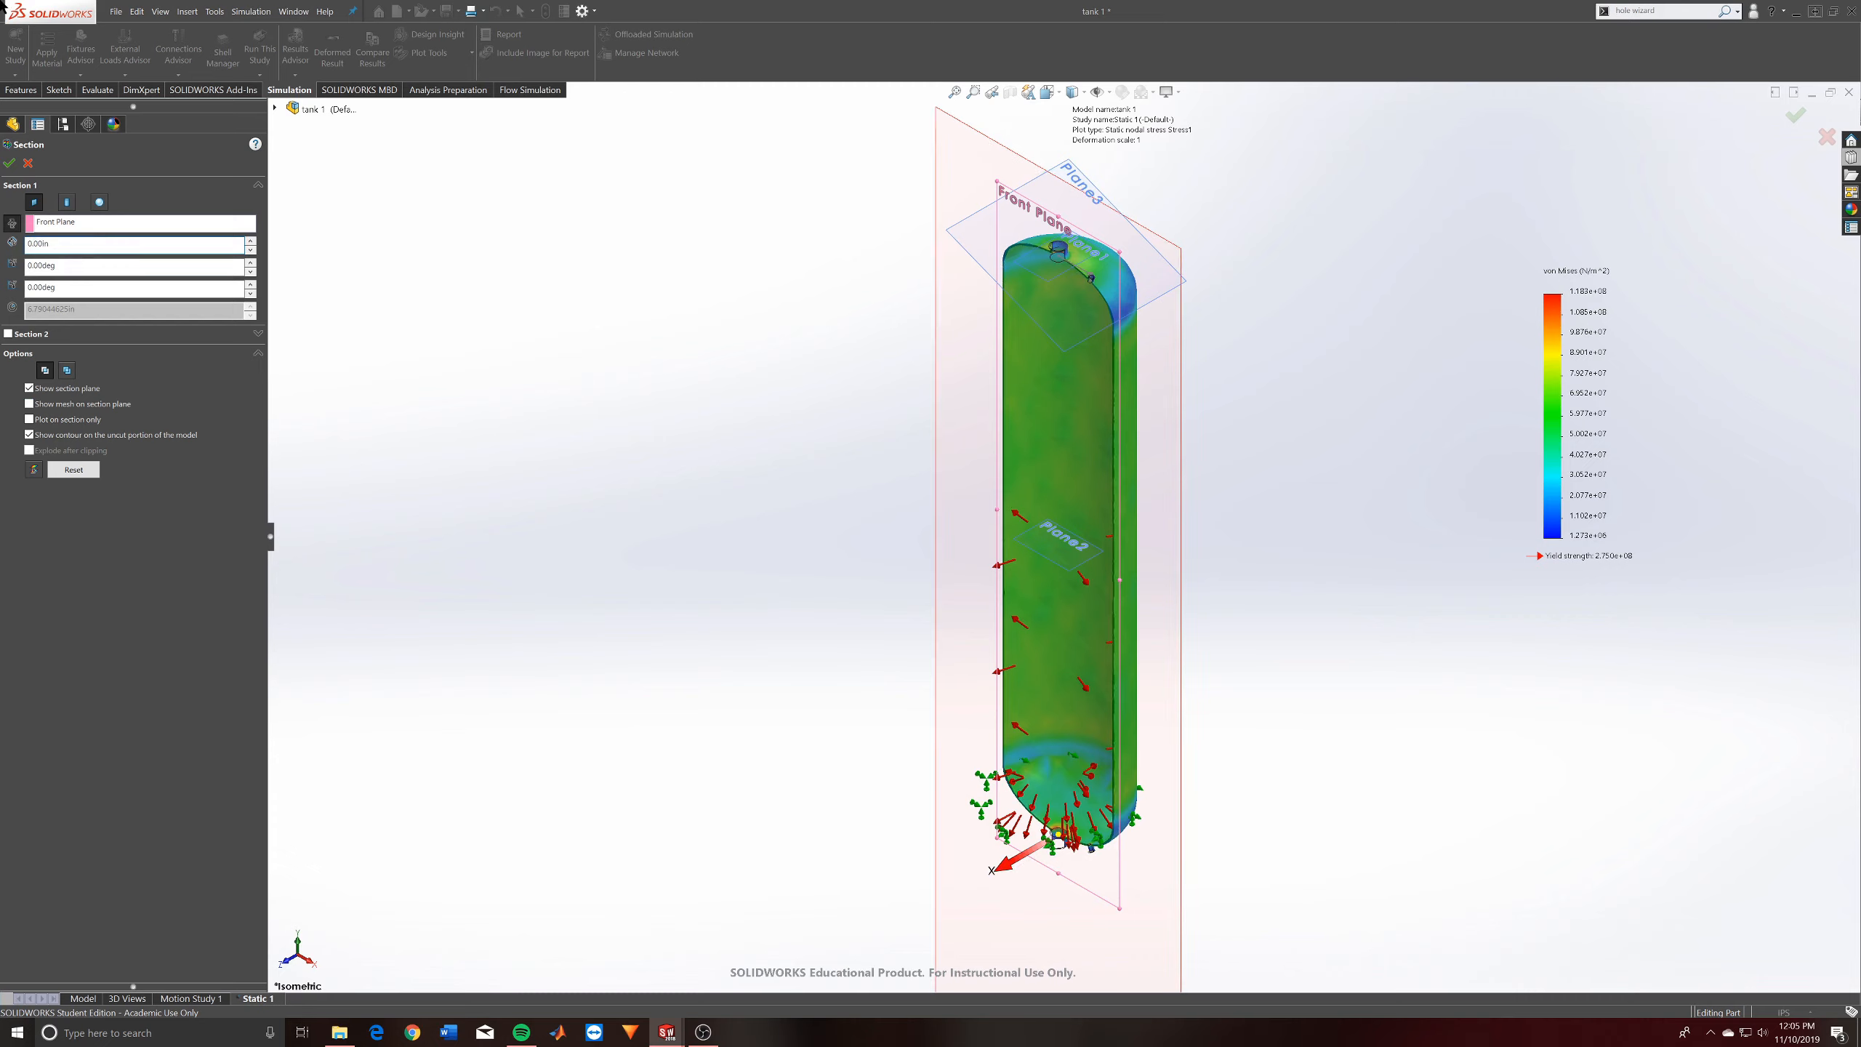
left_click(9, 162)
Examine the von Mises stress inside the sectioned upper dome, around the neck and the small port
middle_click_drag(1096, 268, 1154, 162)
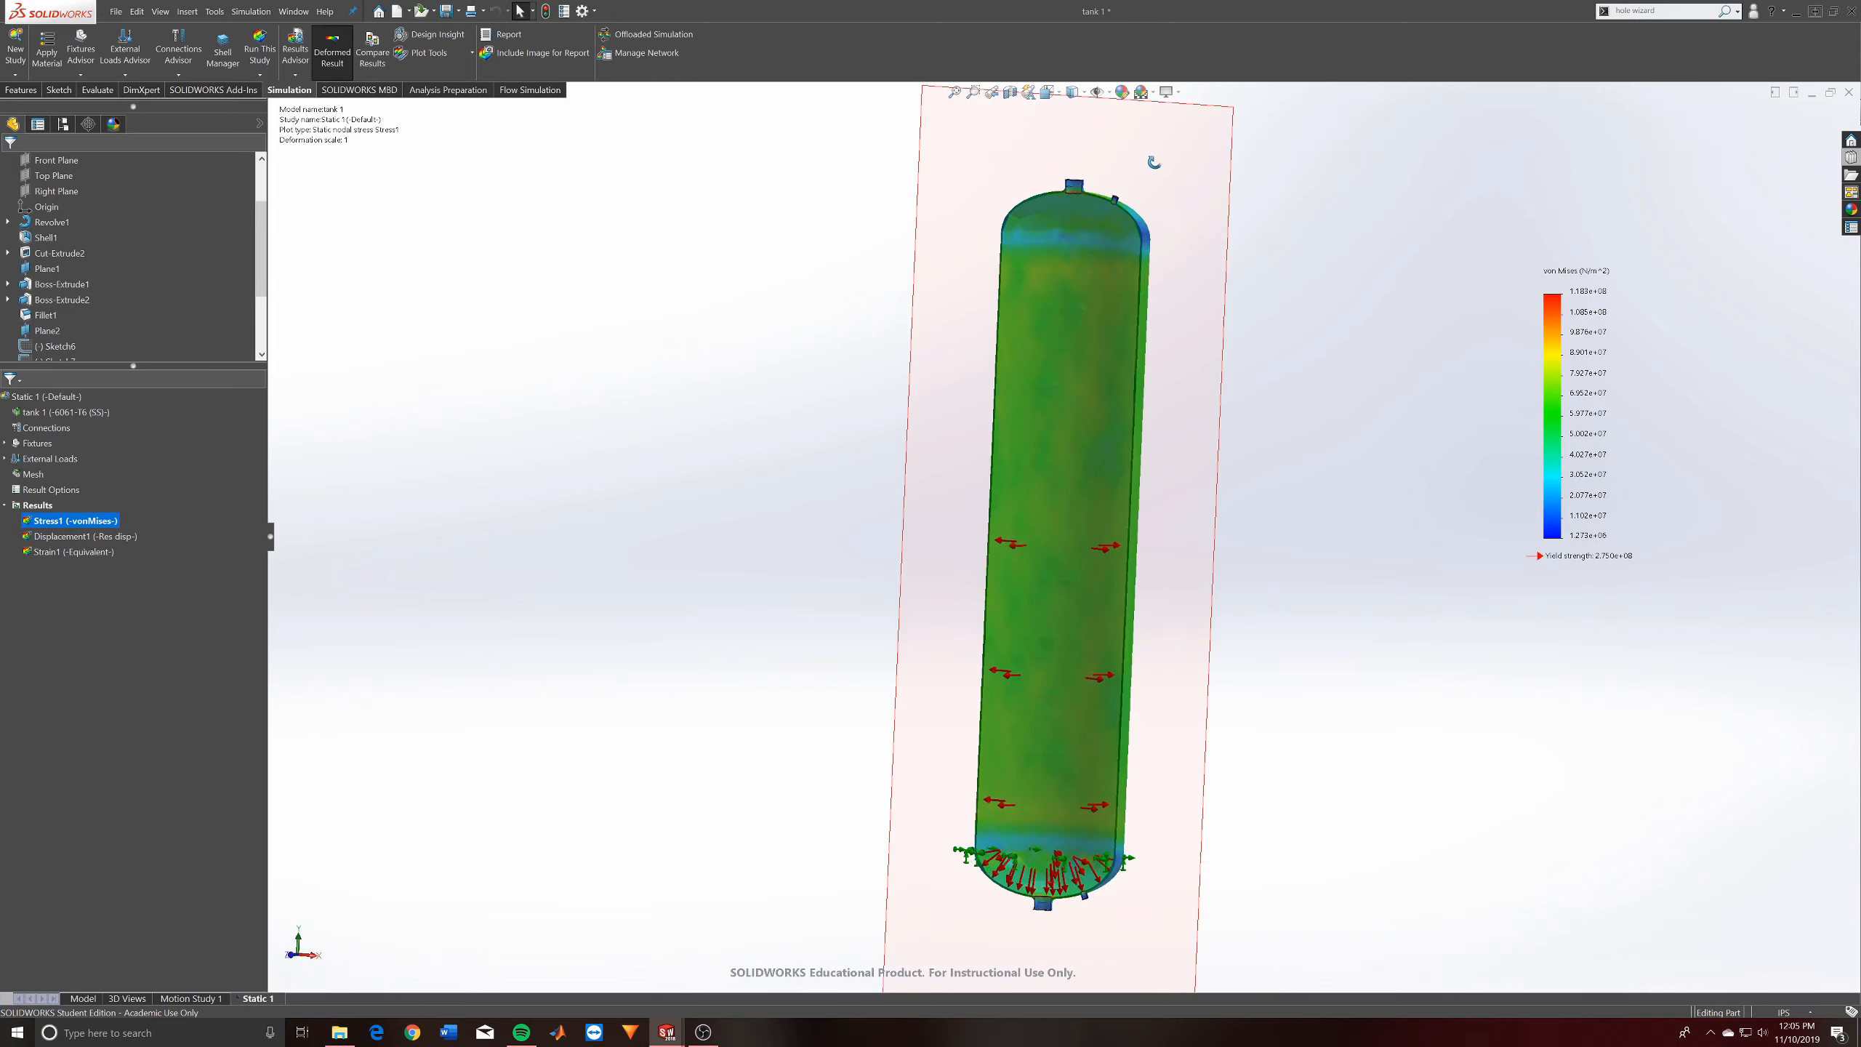
scroll(1106, 250, "down", 8)
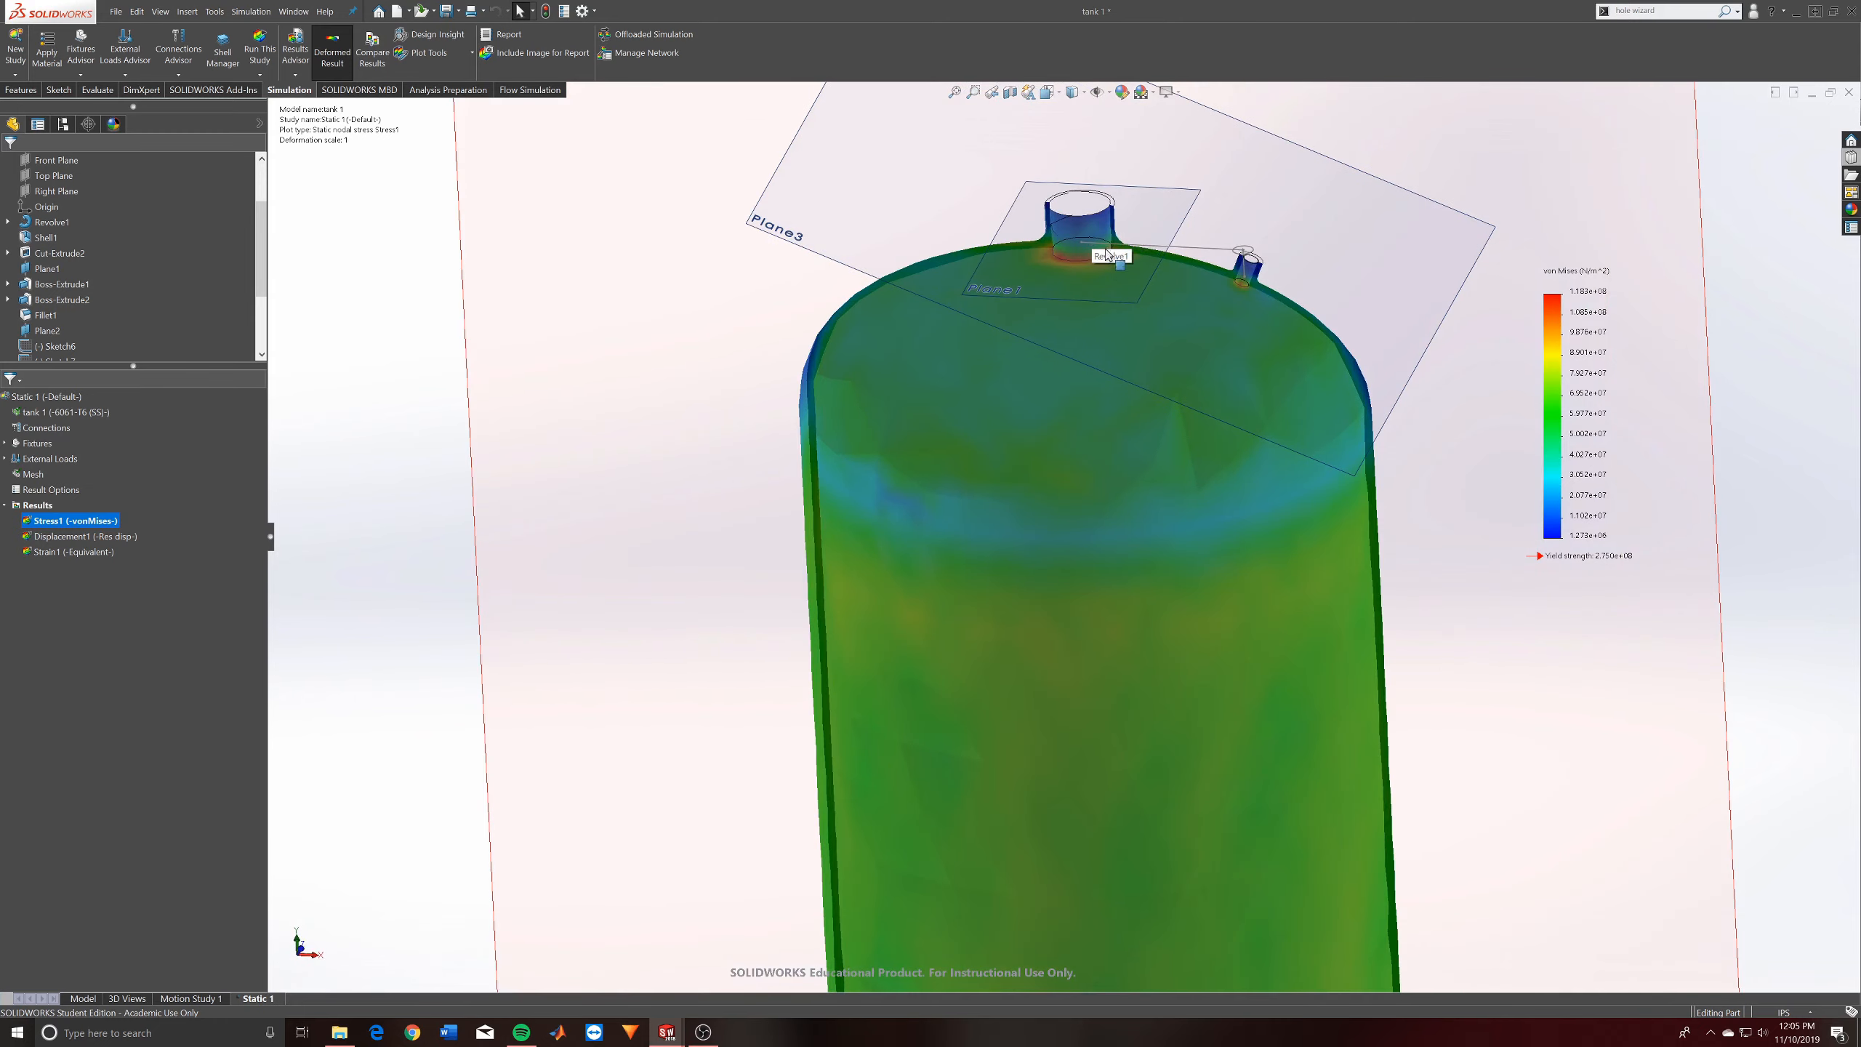
scroll(1106, 252, "up", 6)
middle_click_drag(1101, 195, 1145, 444)
scroll(1185, 778, "up", 4)
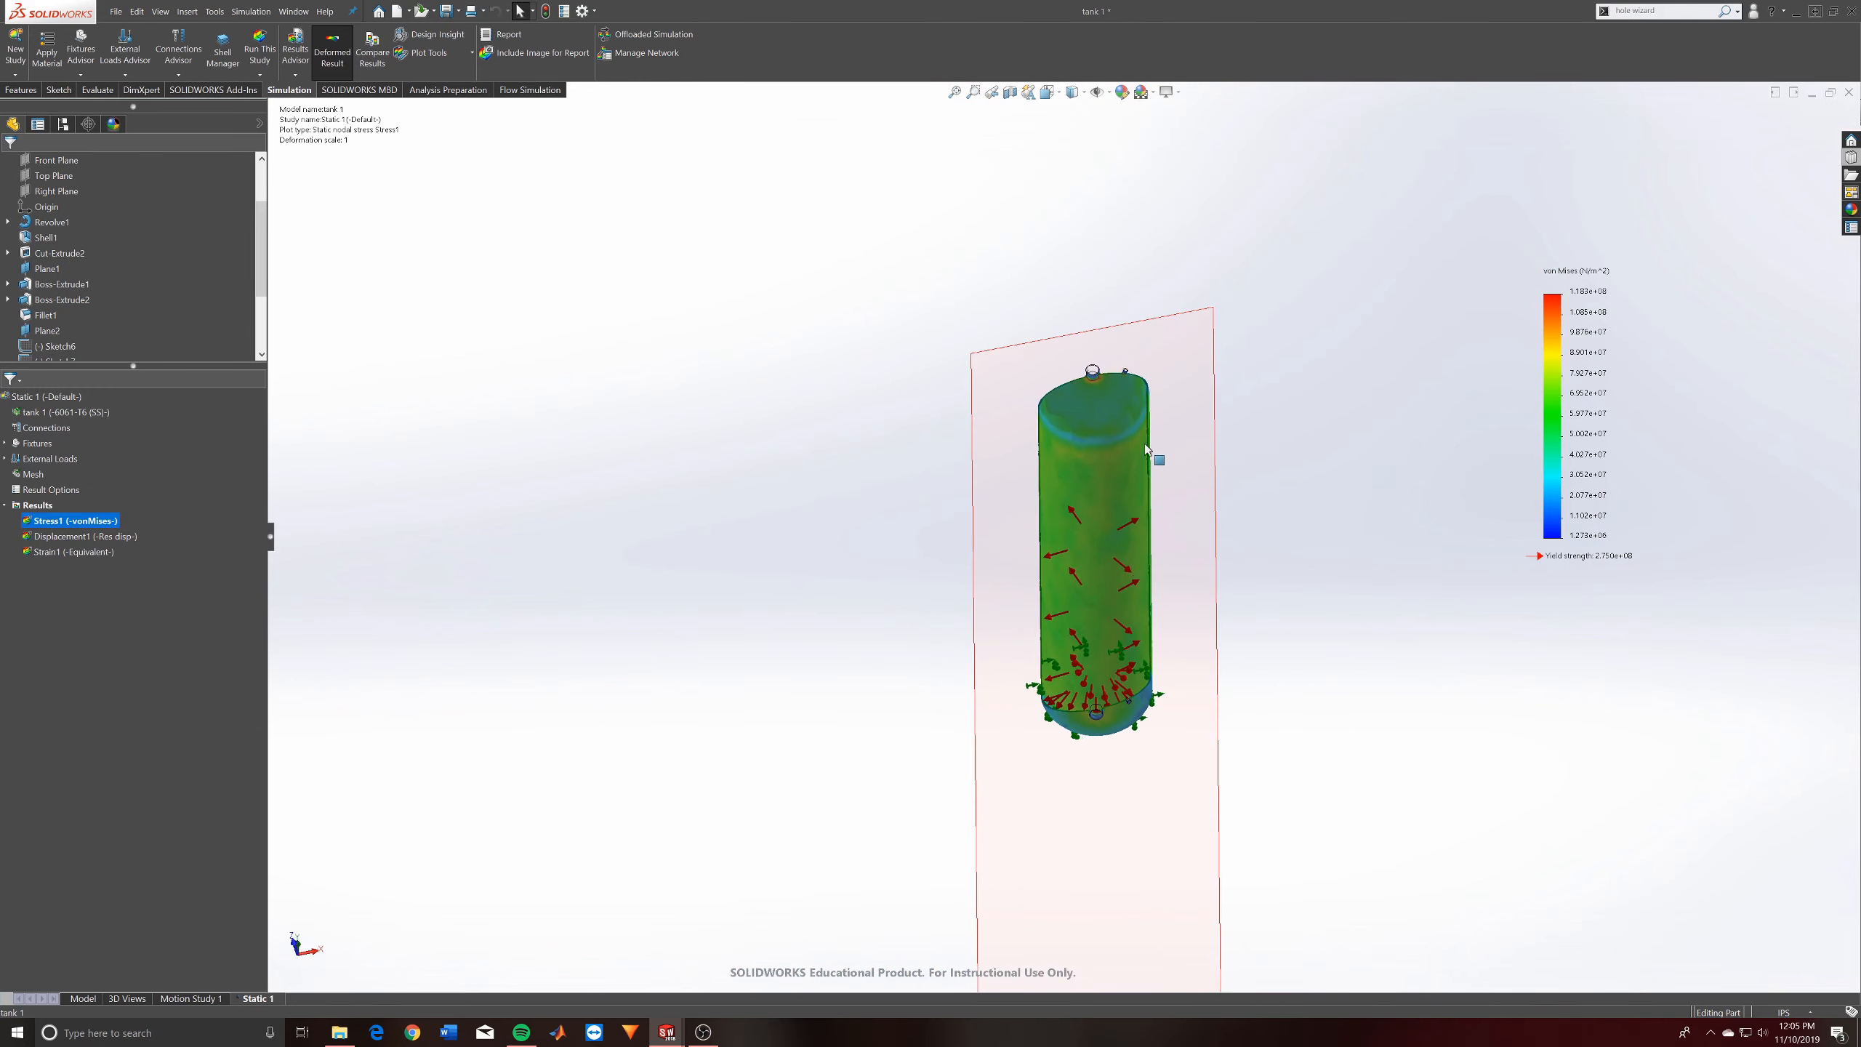
scroll(1146, 449, "down", 10)
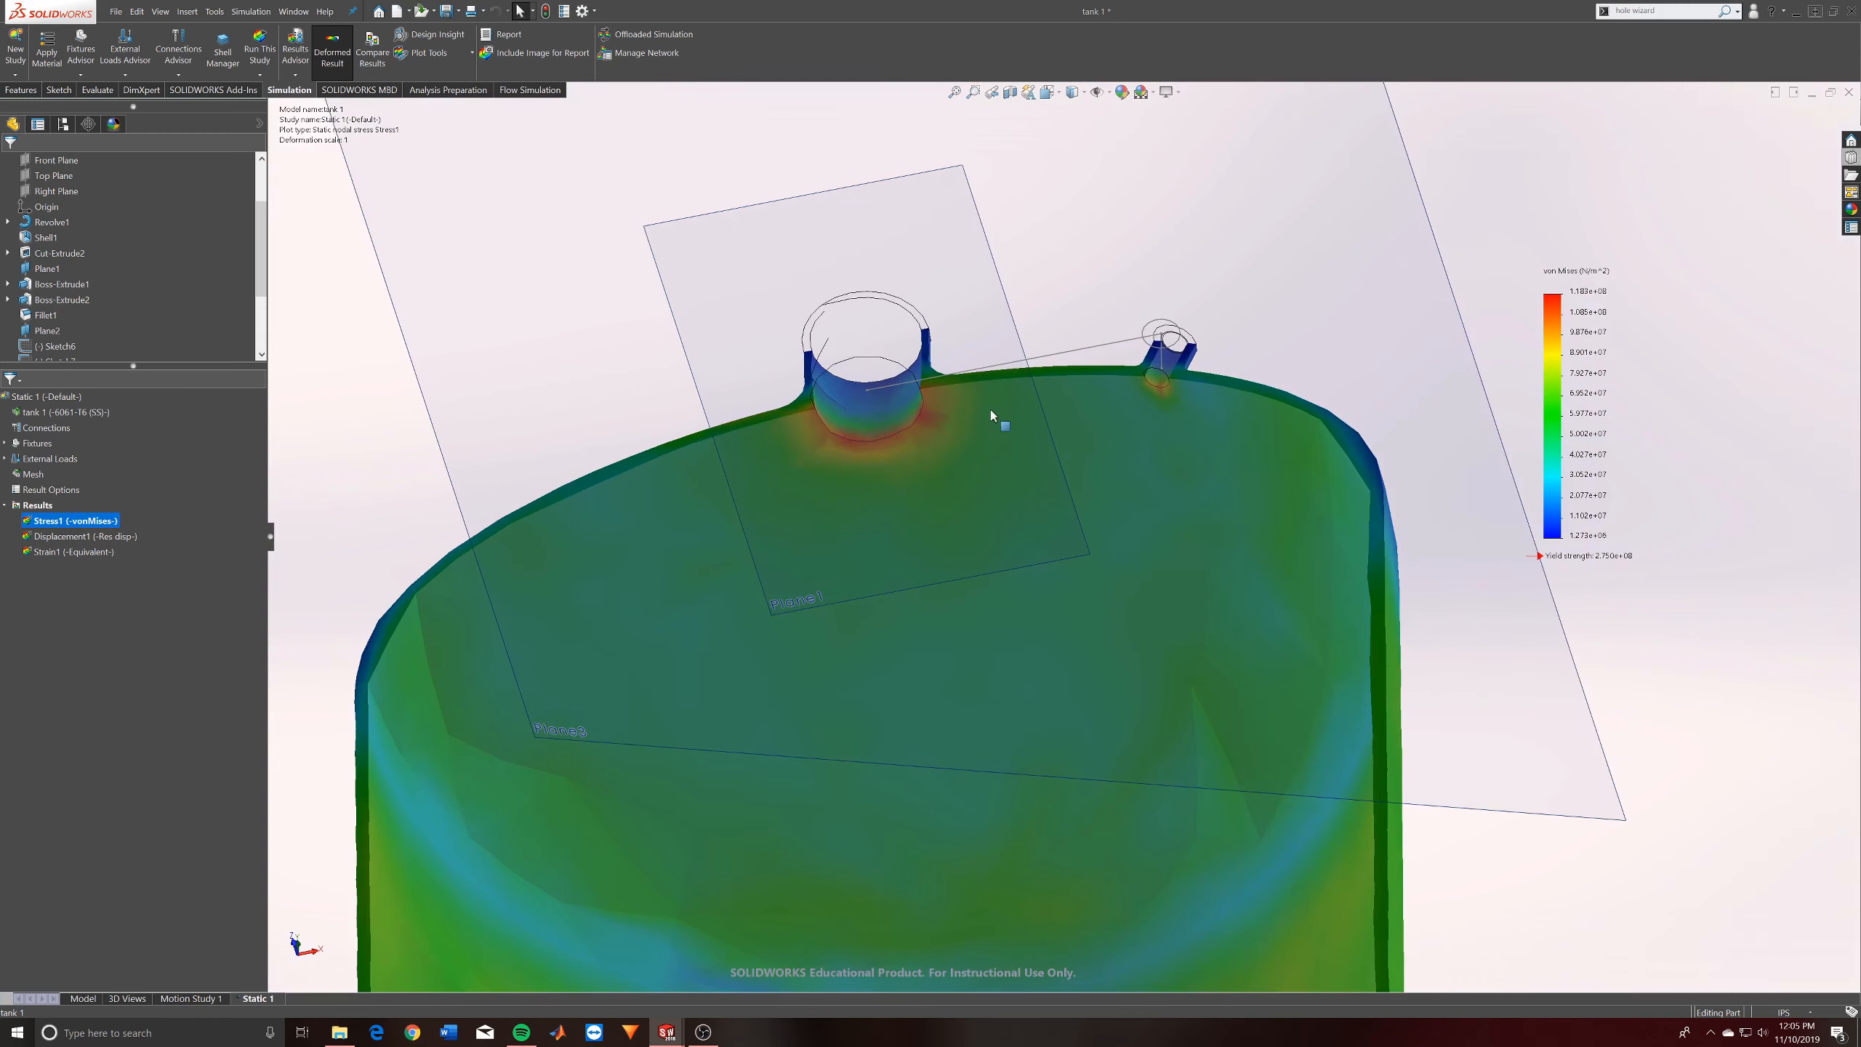
scroll(923, 428, "down", 2)
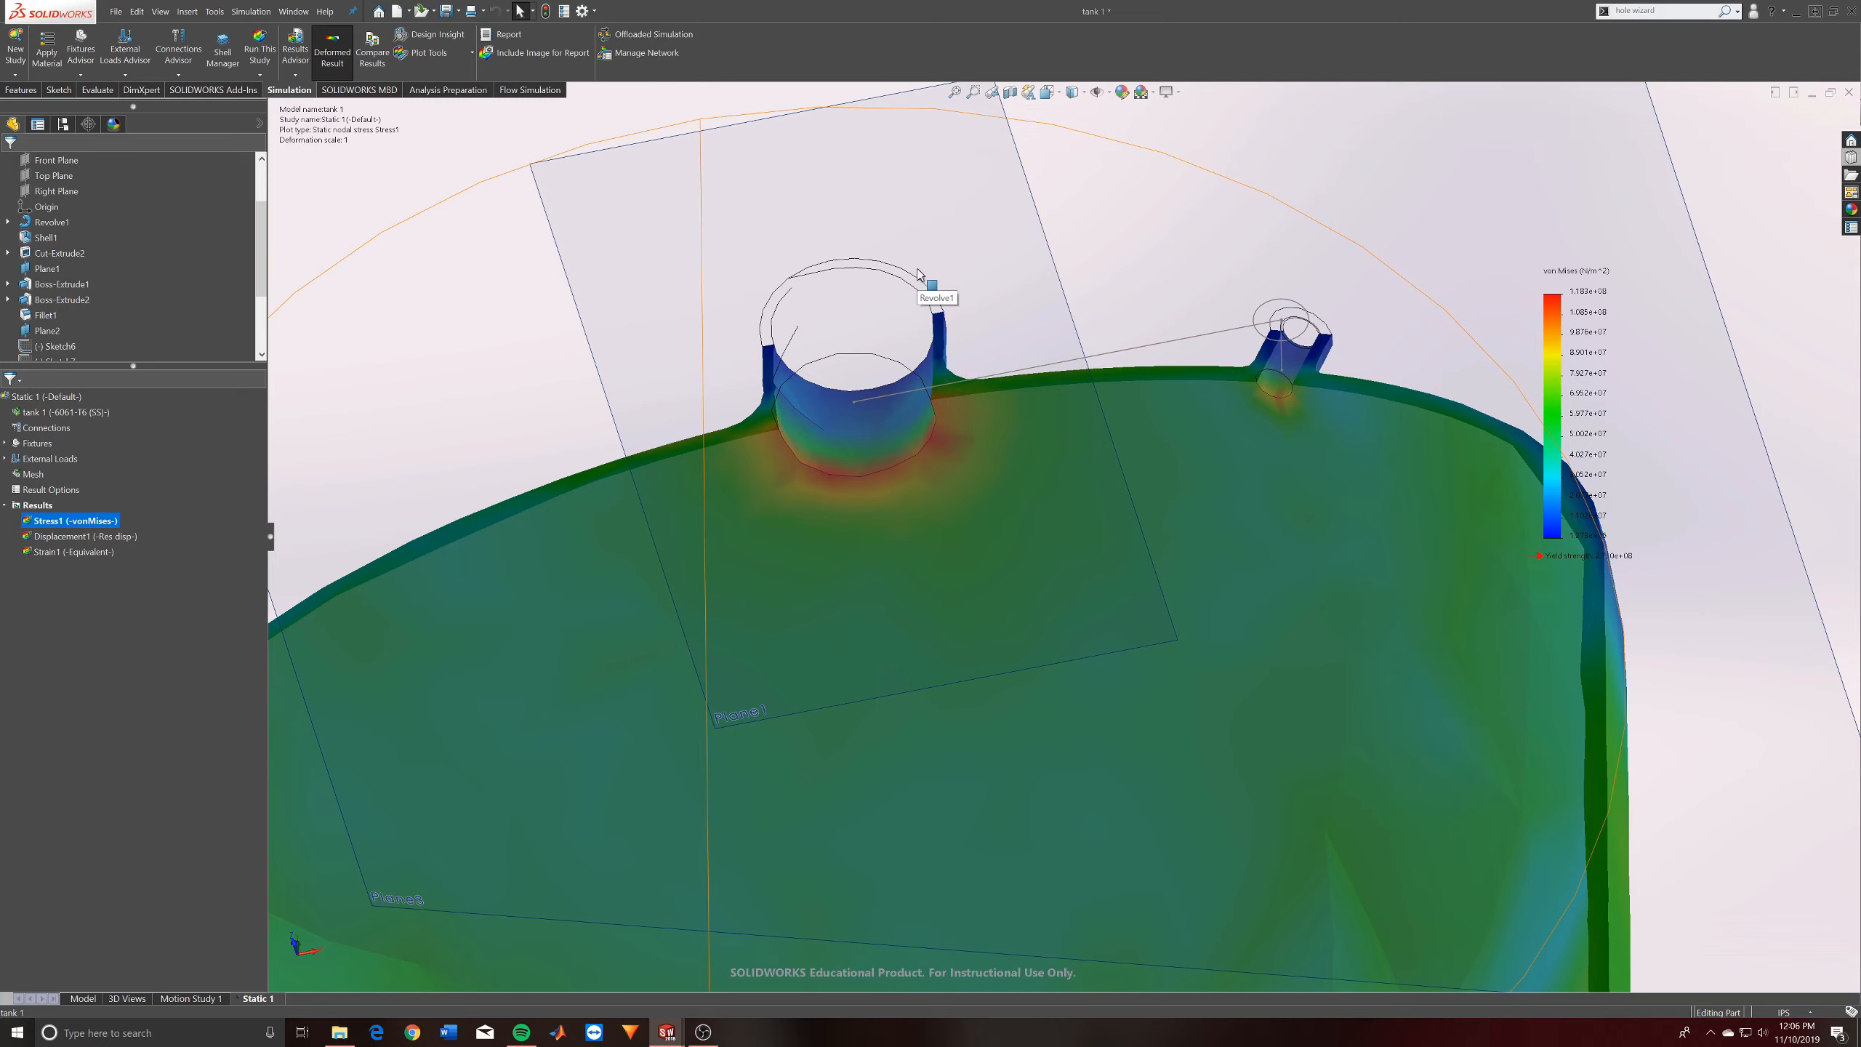
scroll(985, 470, "up", 5)
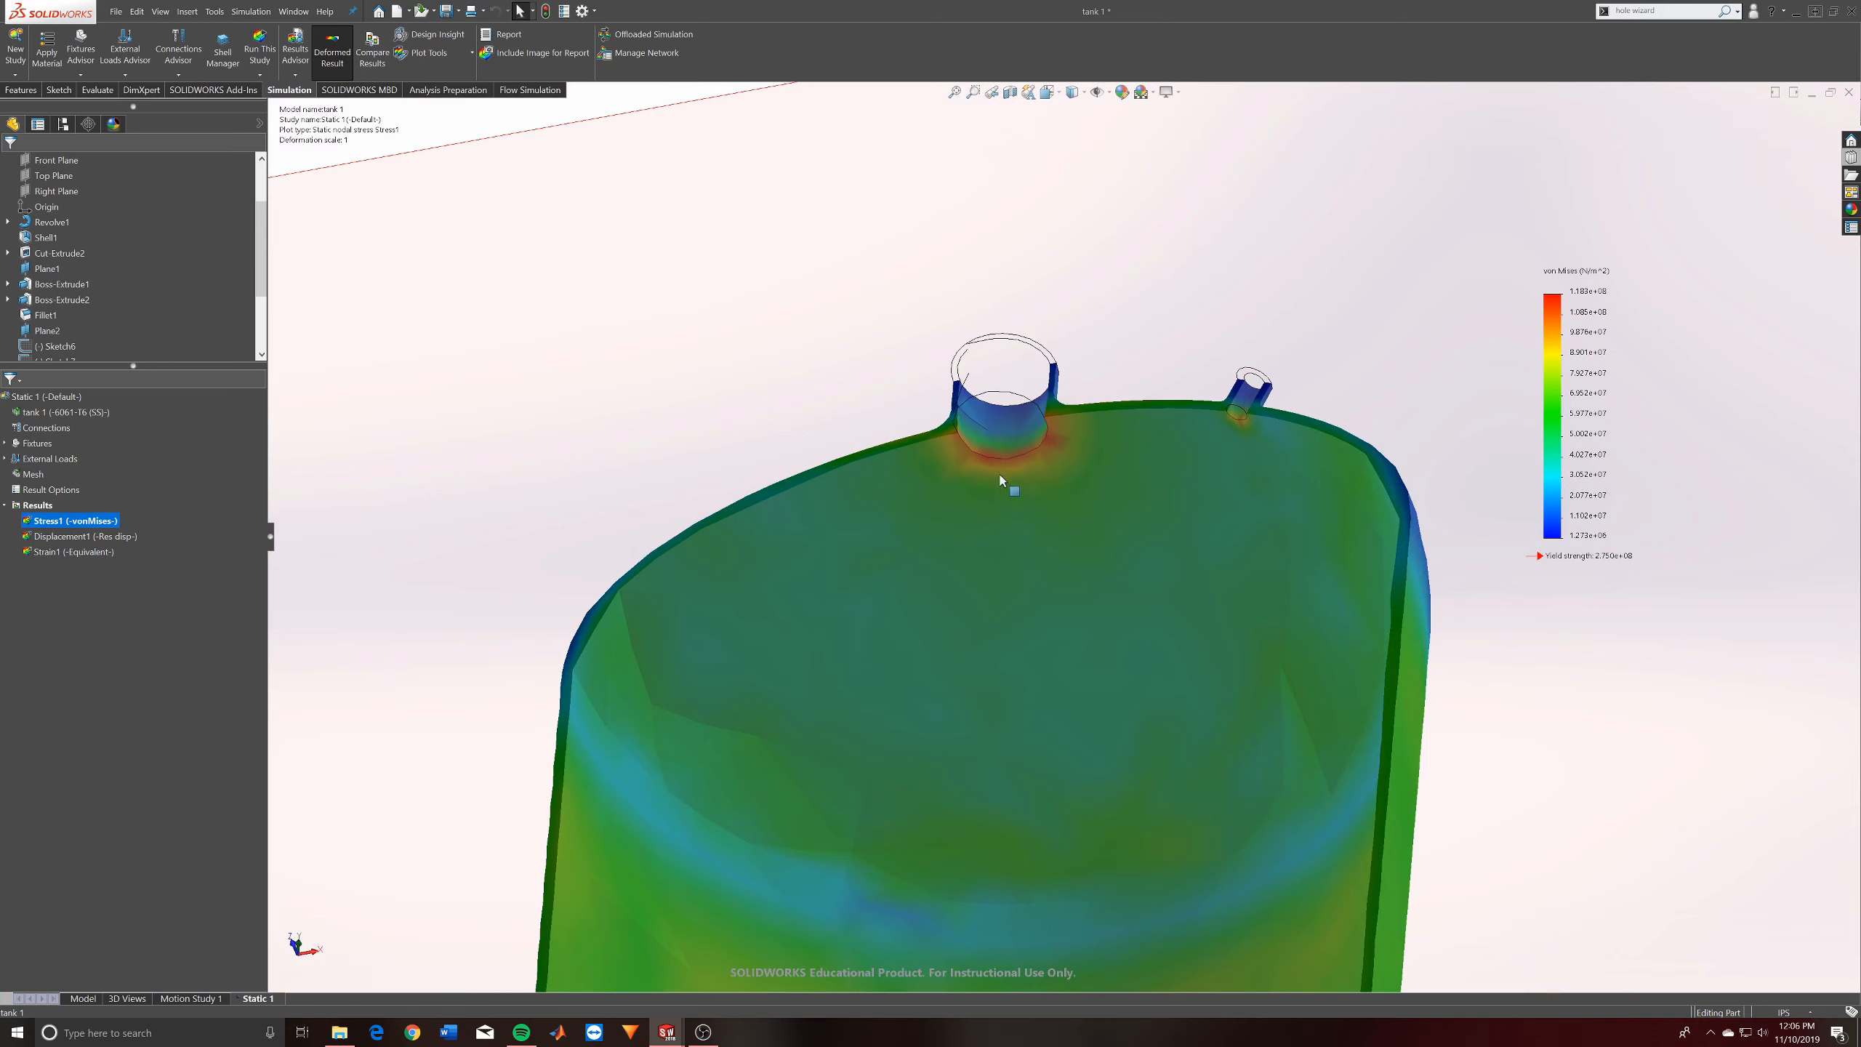
scroll(1026, 440, "down", 3)
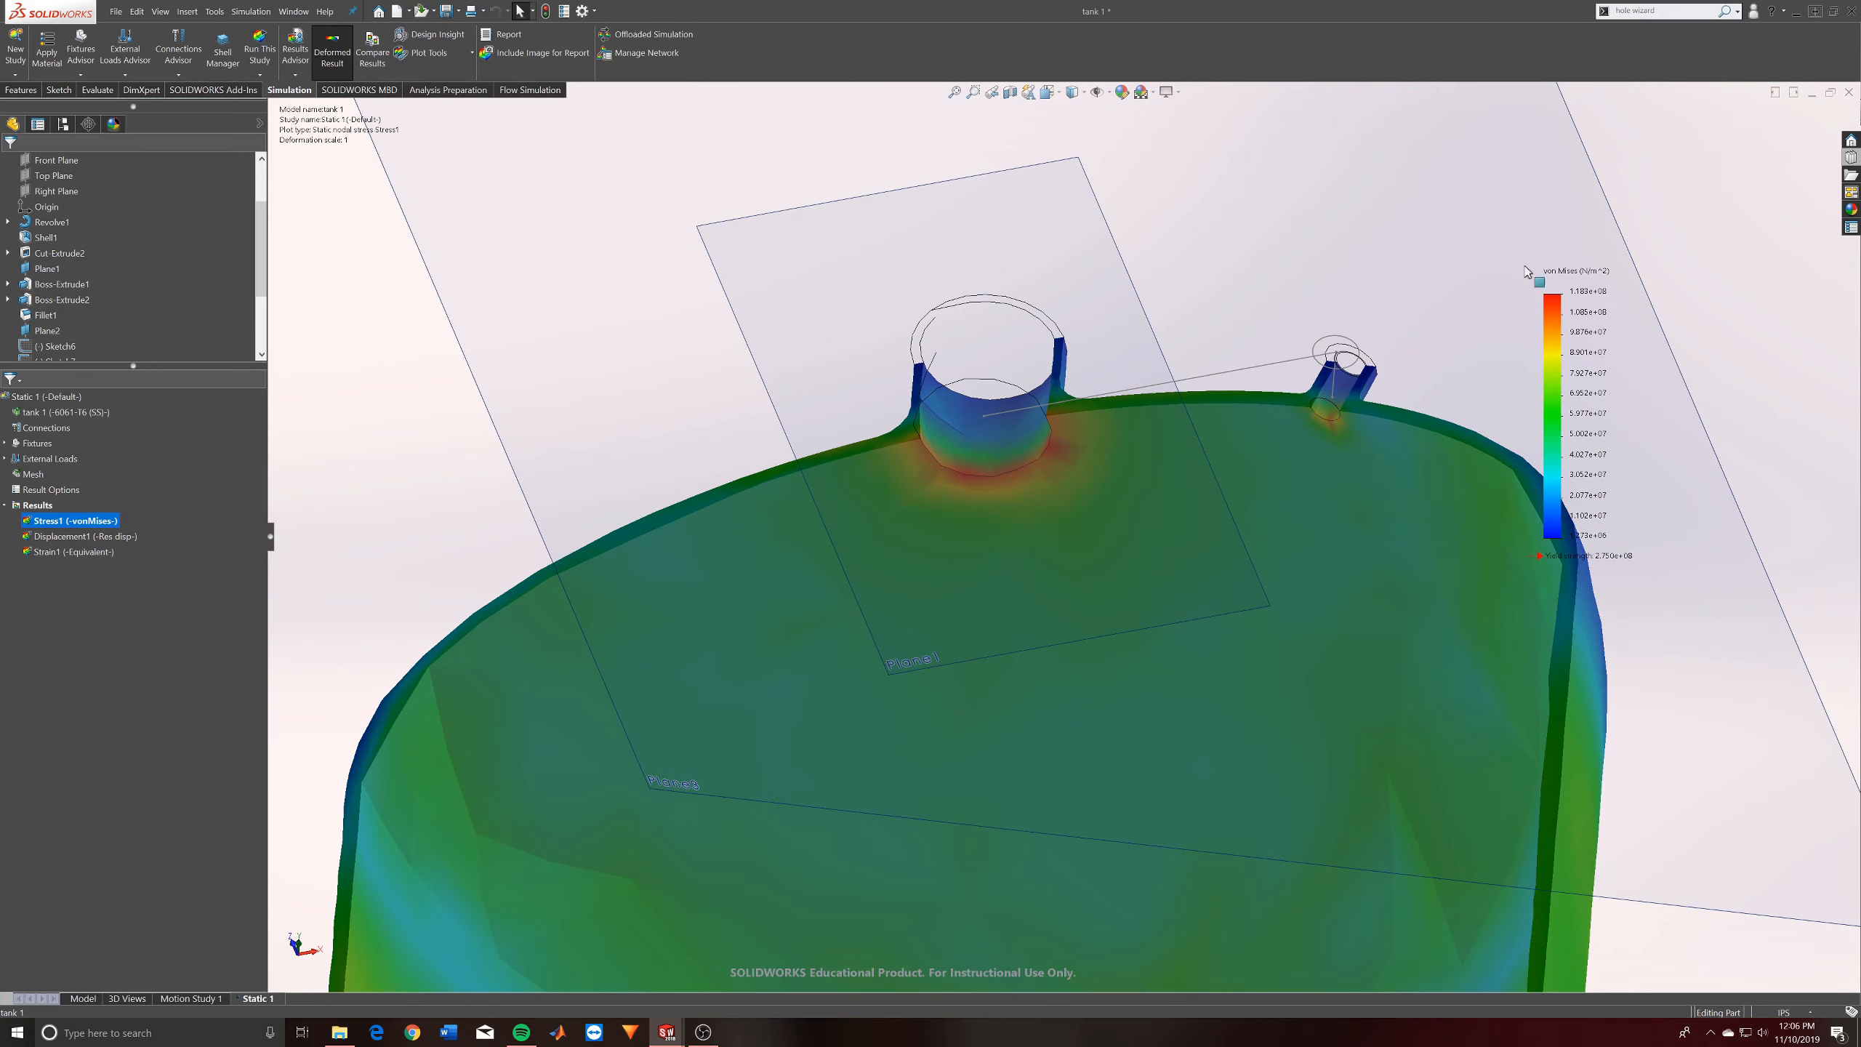
Move the von Mises stress legend away from the sectioned tank so it does not overlap the model
double_click(1599, 292)
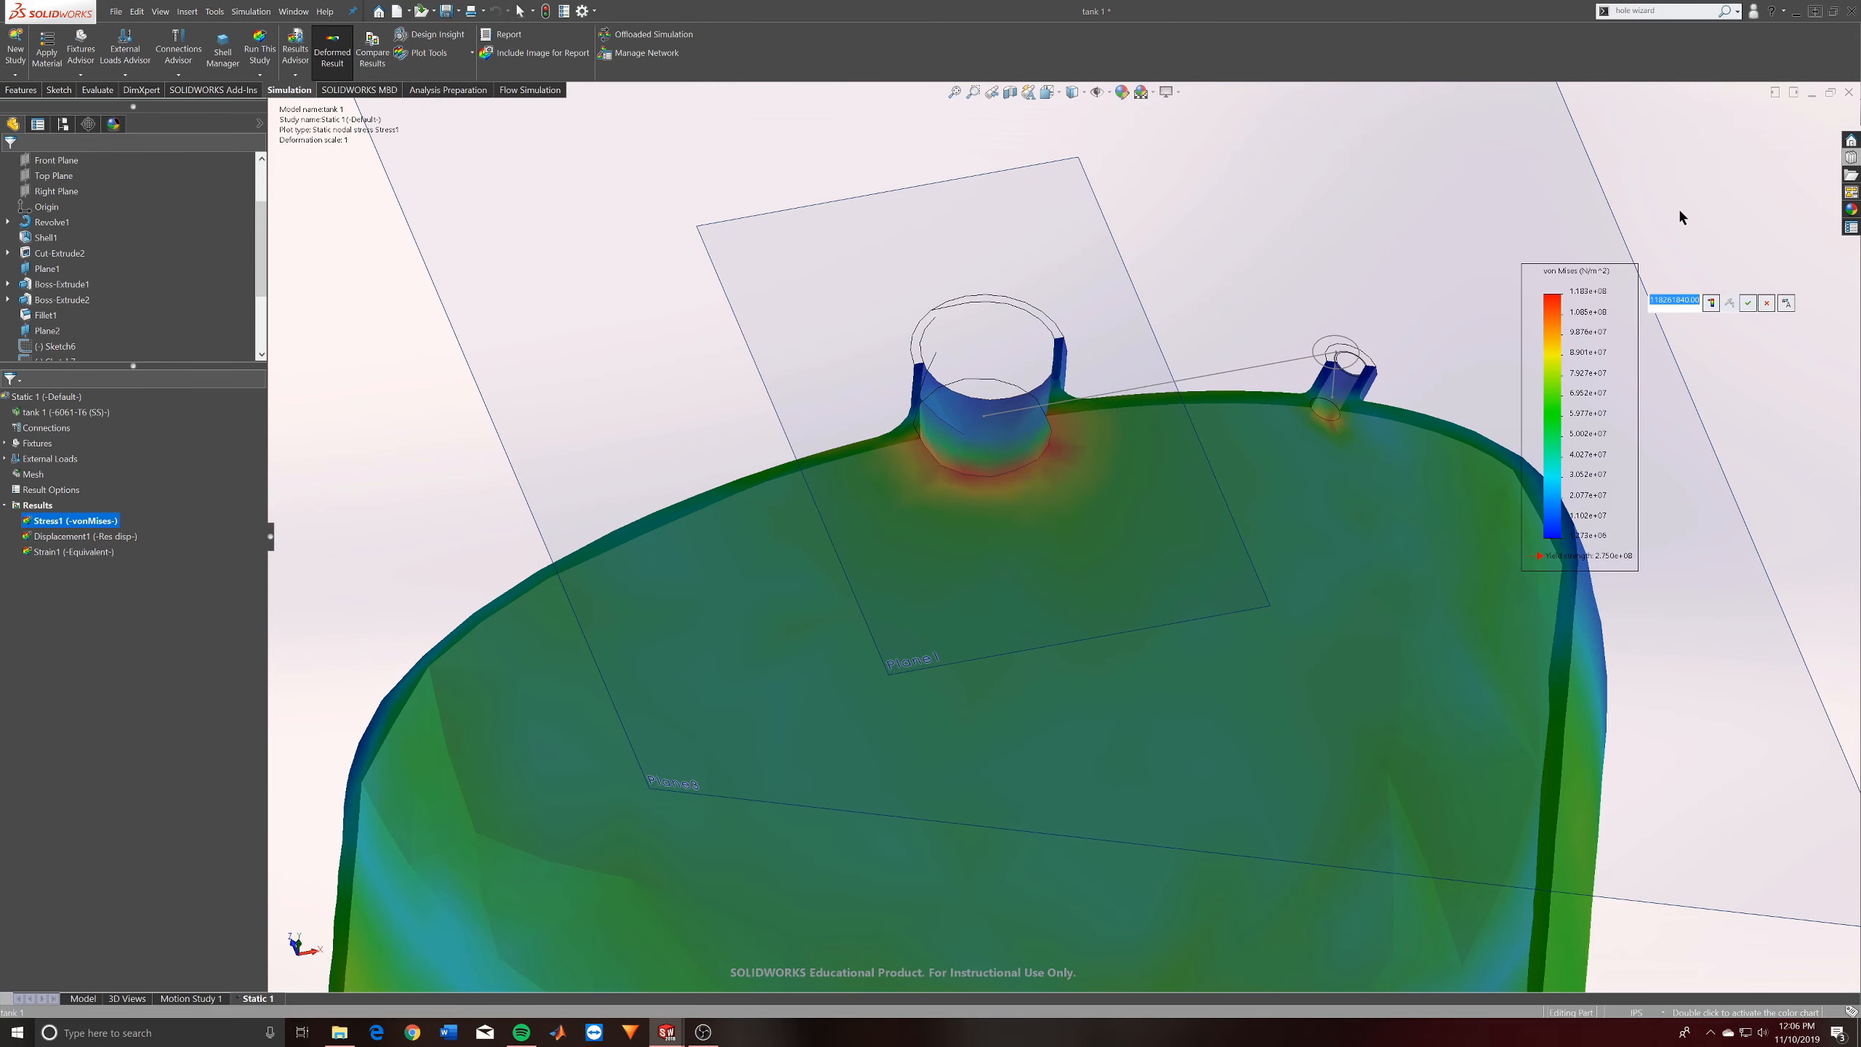
left_click_drag(1599, 300, 1682, 217)
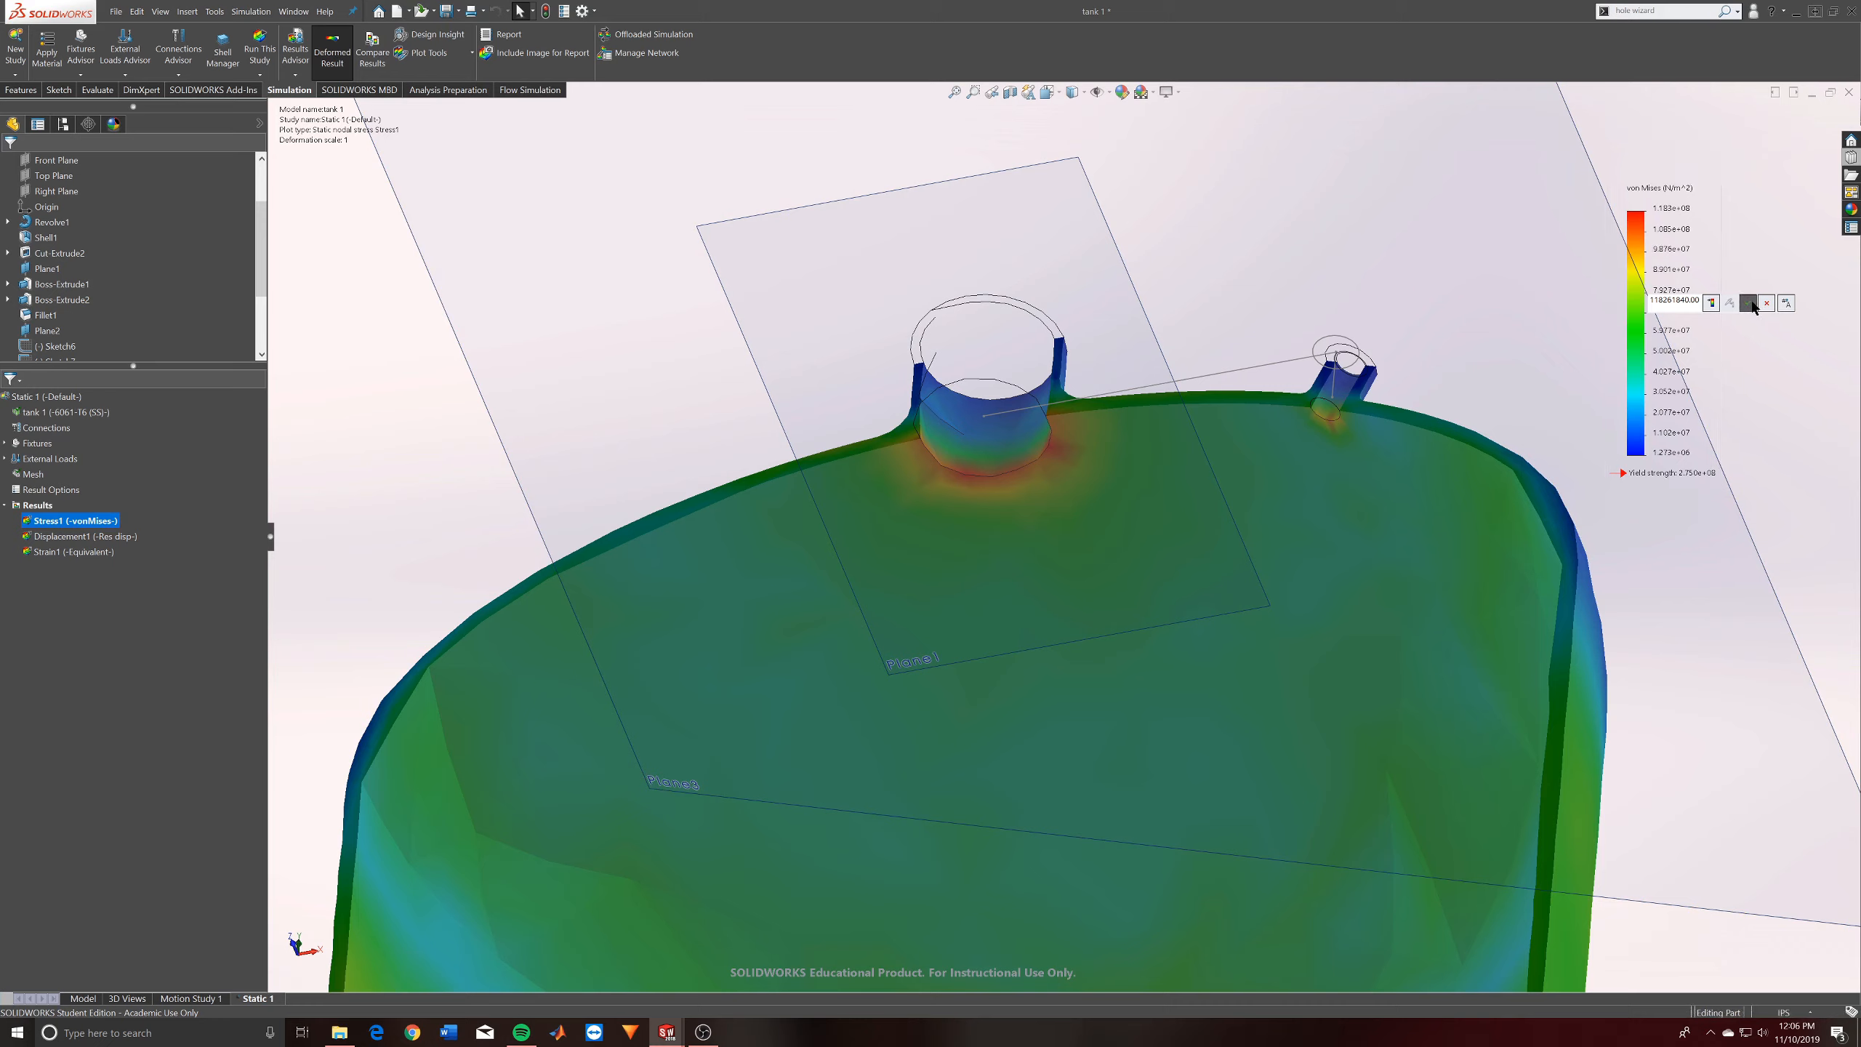
left_click(1750, 303)
left_click_drag(1703, 386, 1723, 517)
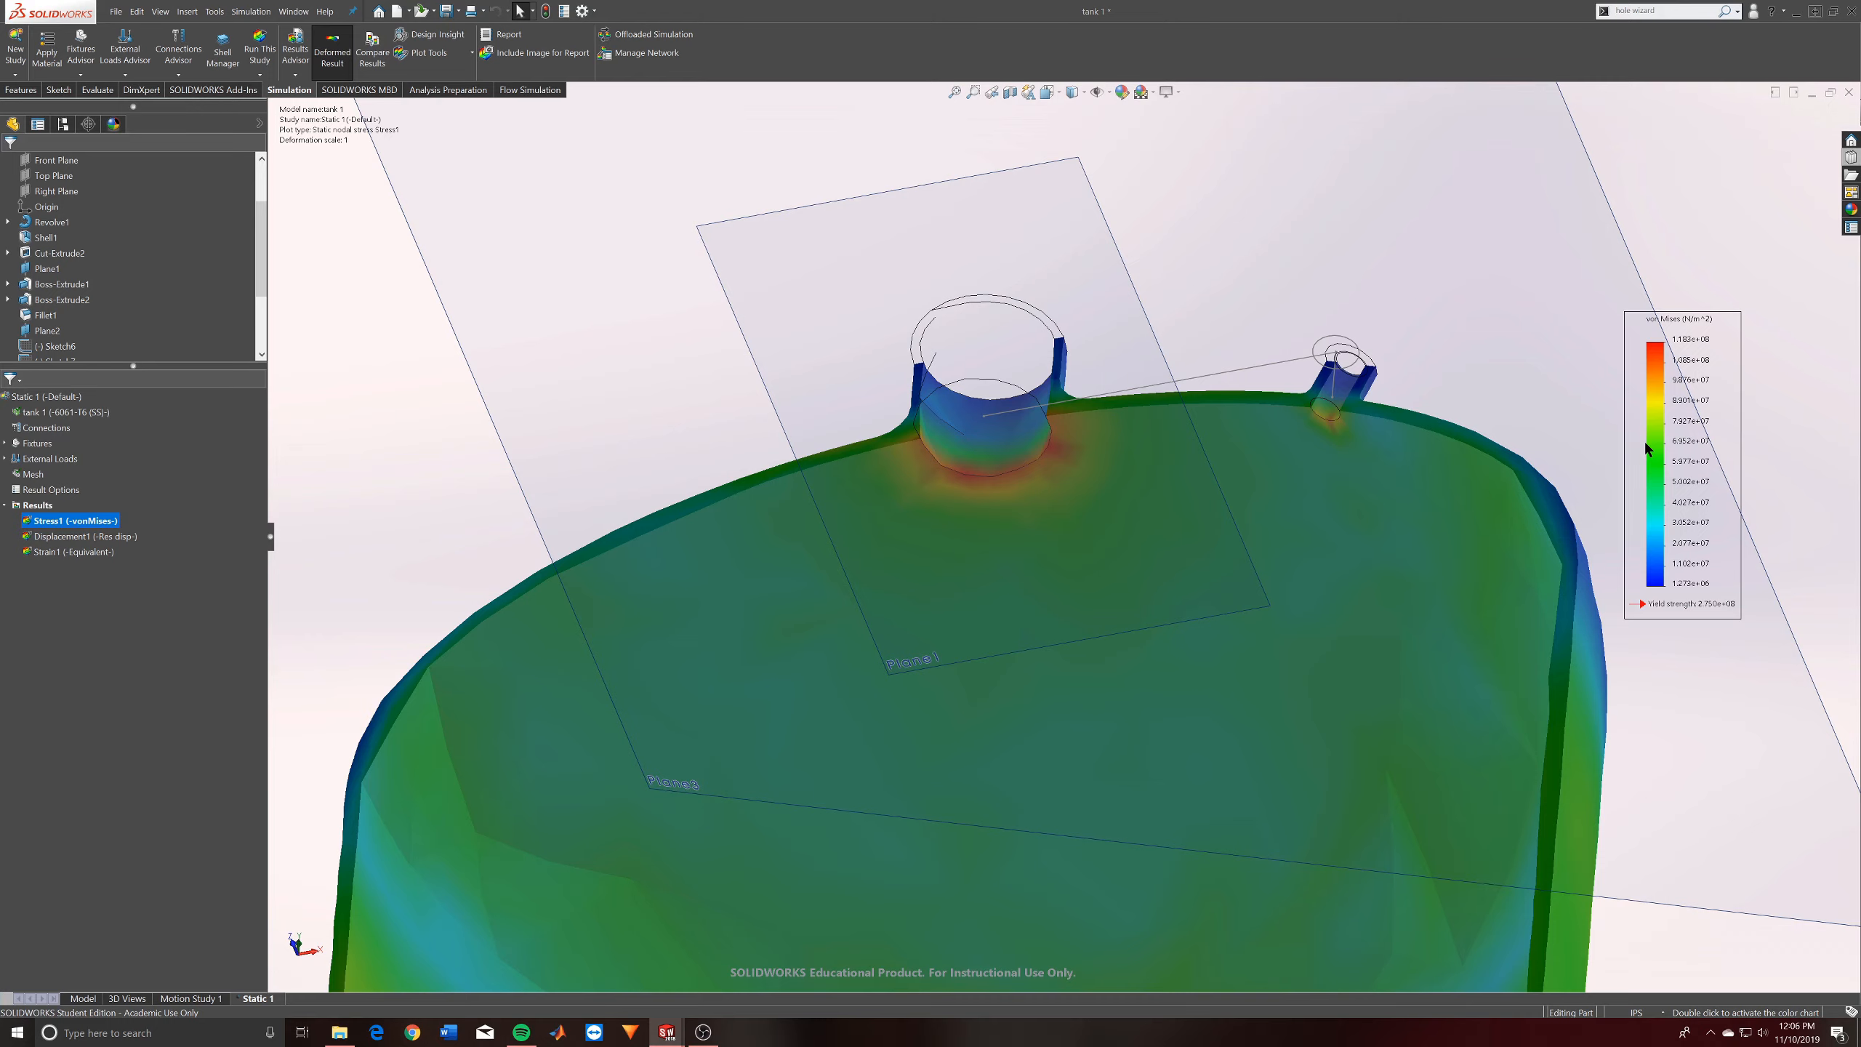
Compare the stress at the neck's base and fillet with the legend, viewing the sectioned neck up close and from several angles
scroll(1253, 473, "up", 5)
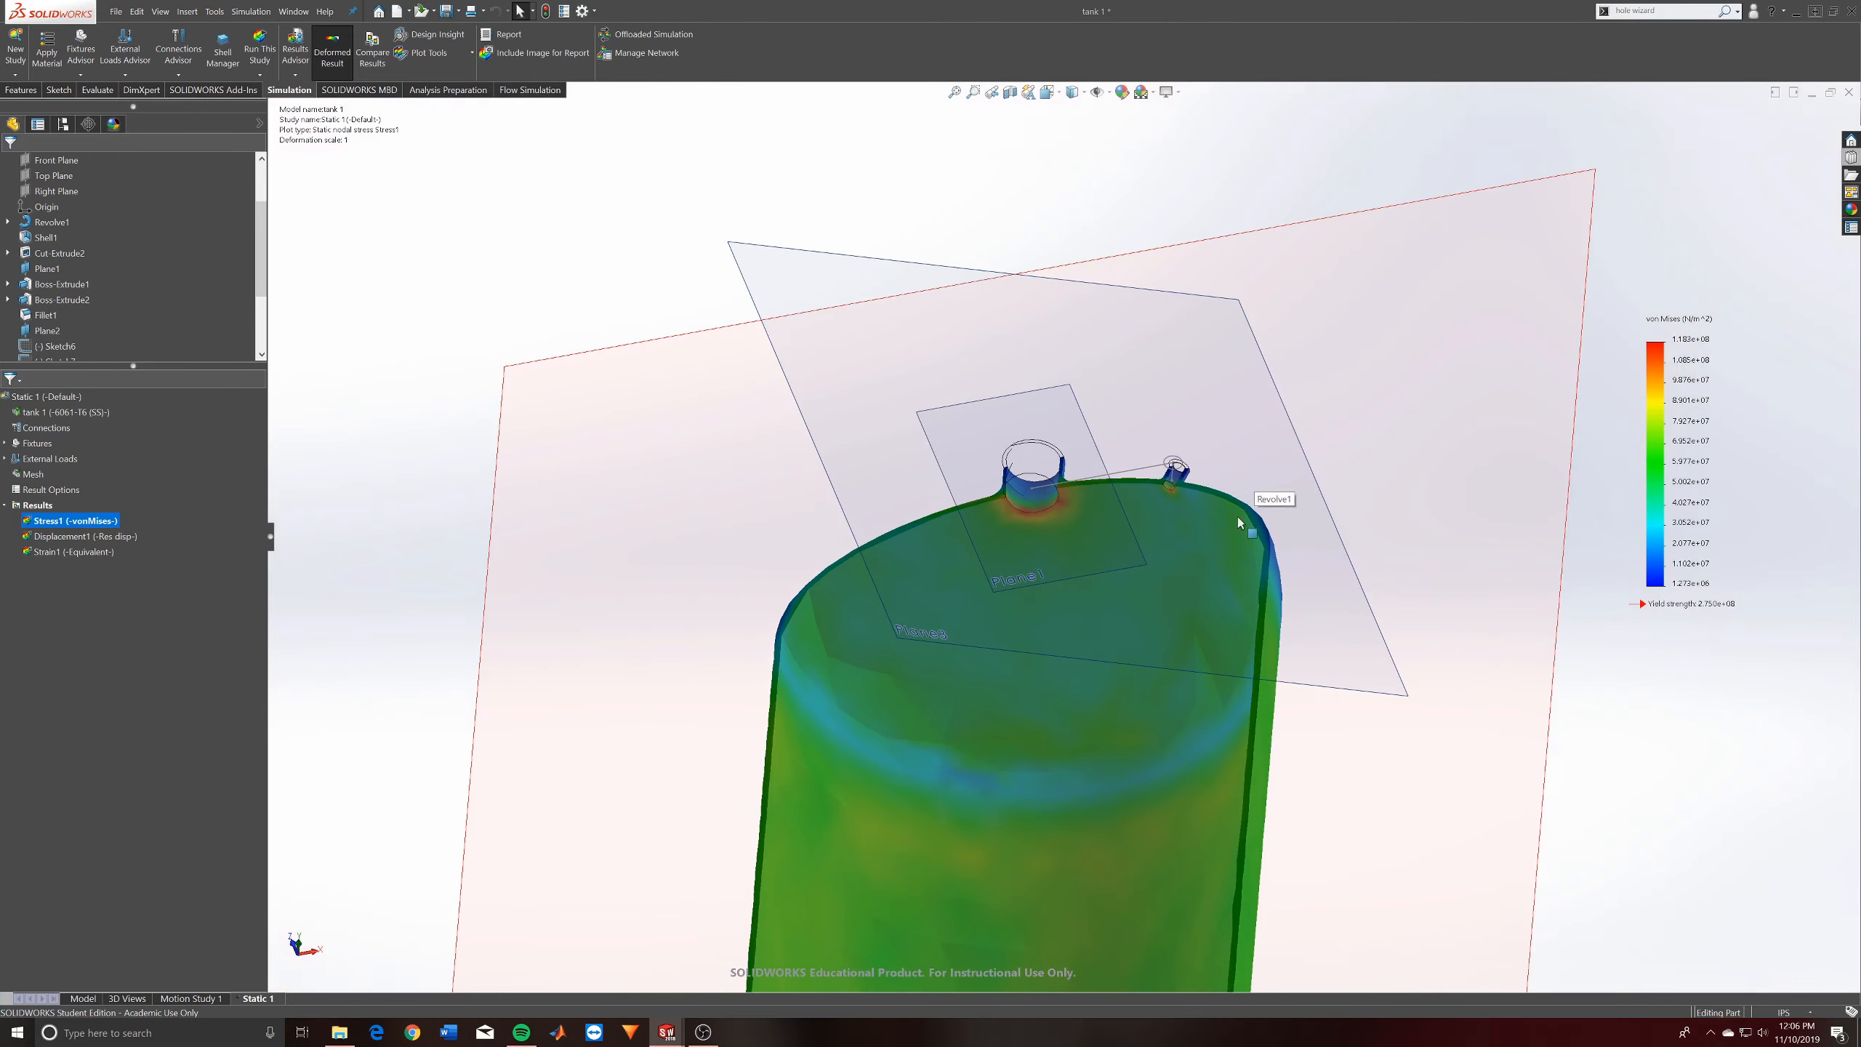
middle_click_drag(1237, 516, 1285, 743)
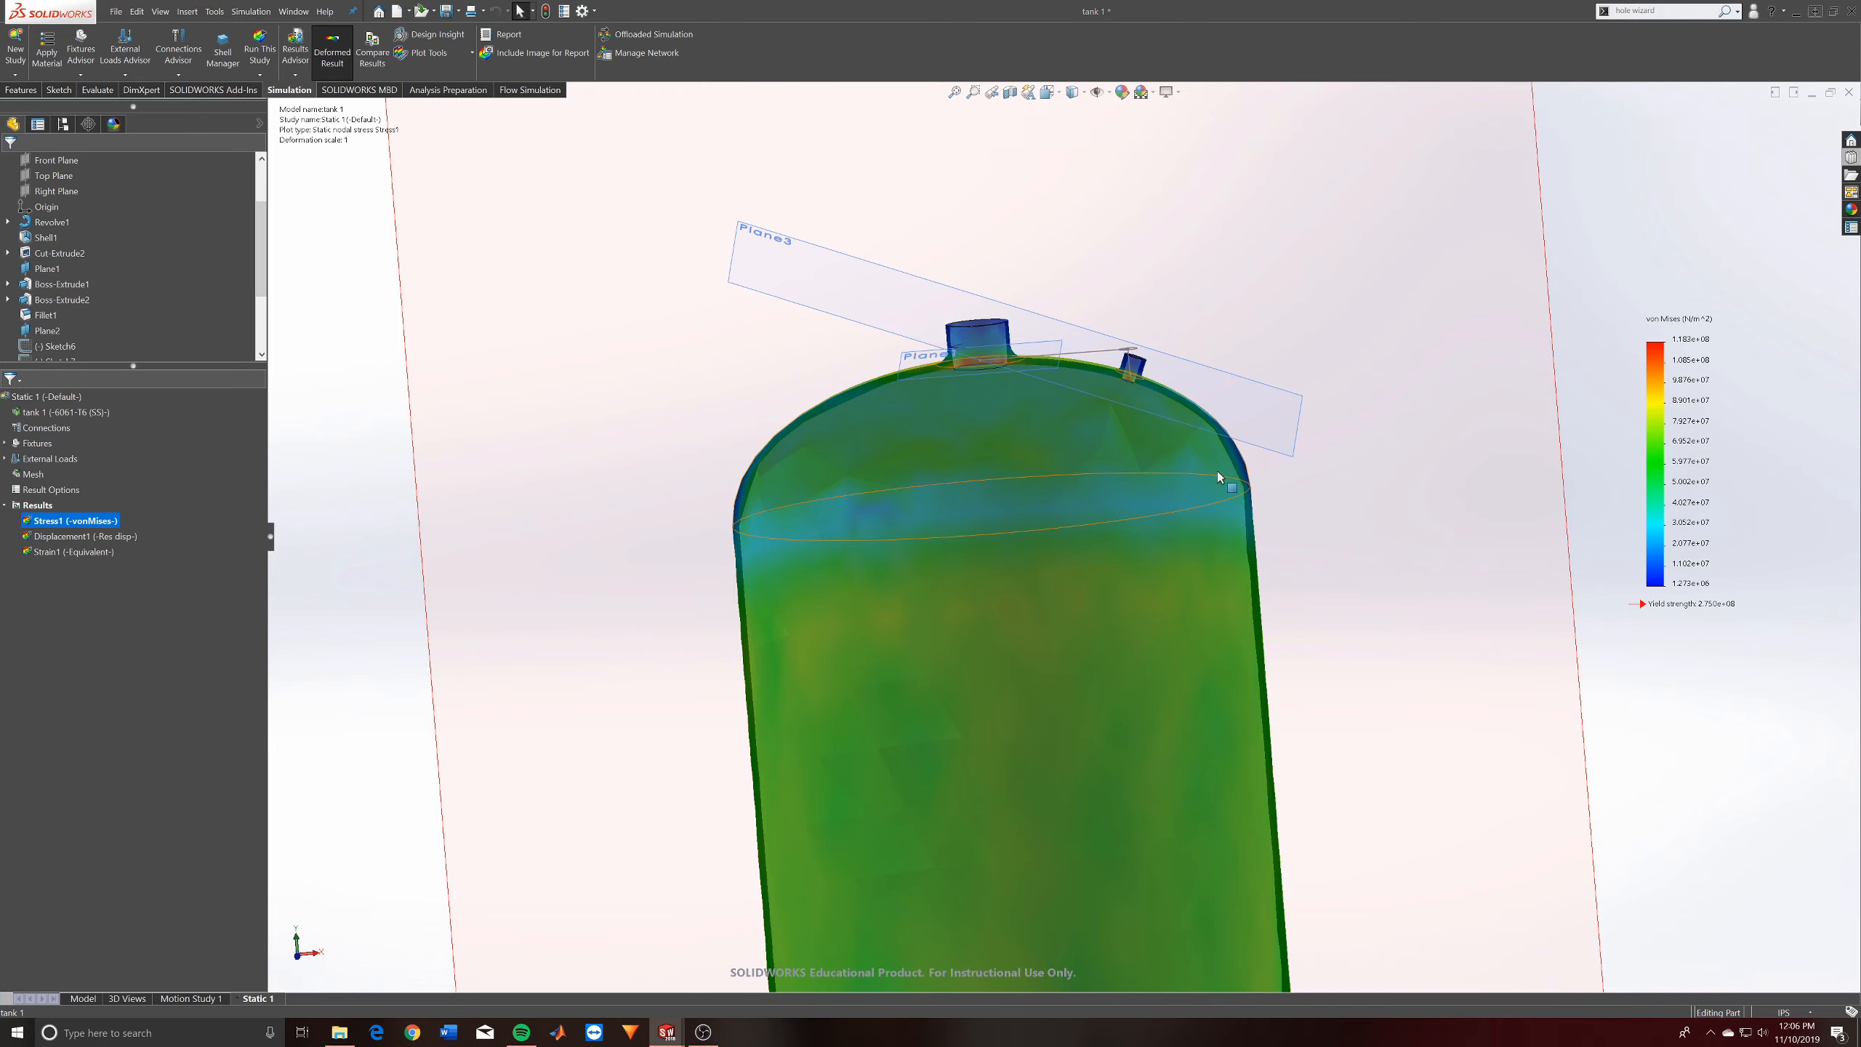
middle_click_drag(1217, 469, 1194, 330)
scroll(1081, 500, "down", 2)
middle_click_drag(1015, 502, 1001, 378)
scroll(1055, 714, "down", 5)
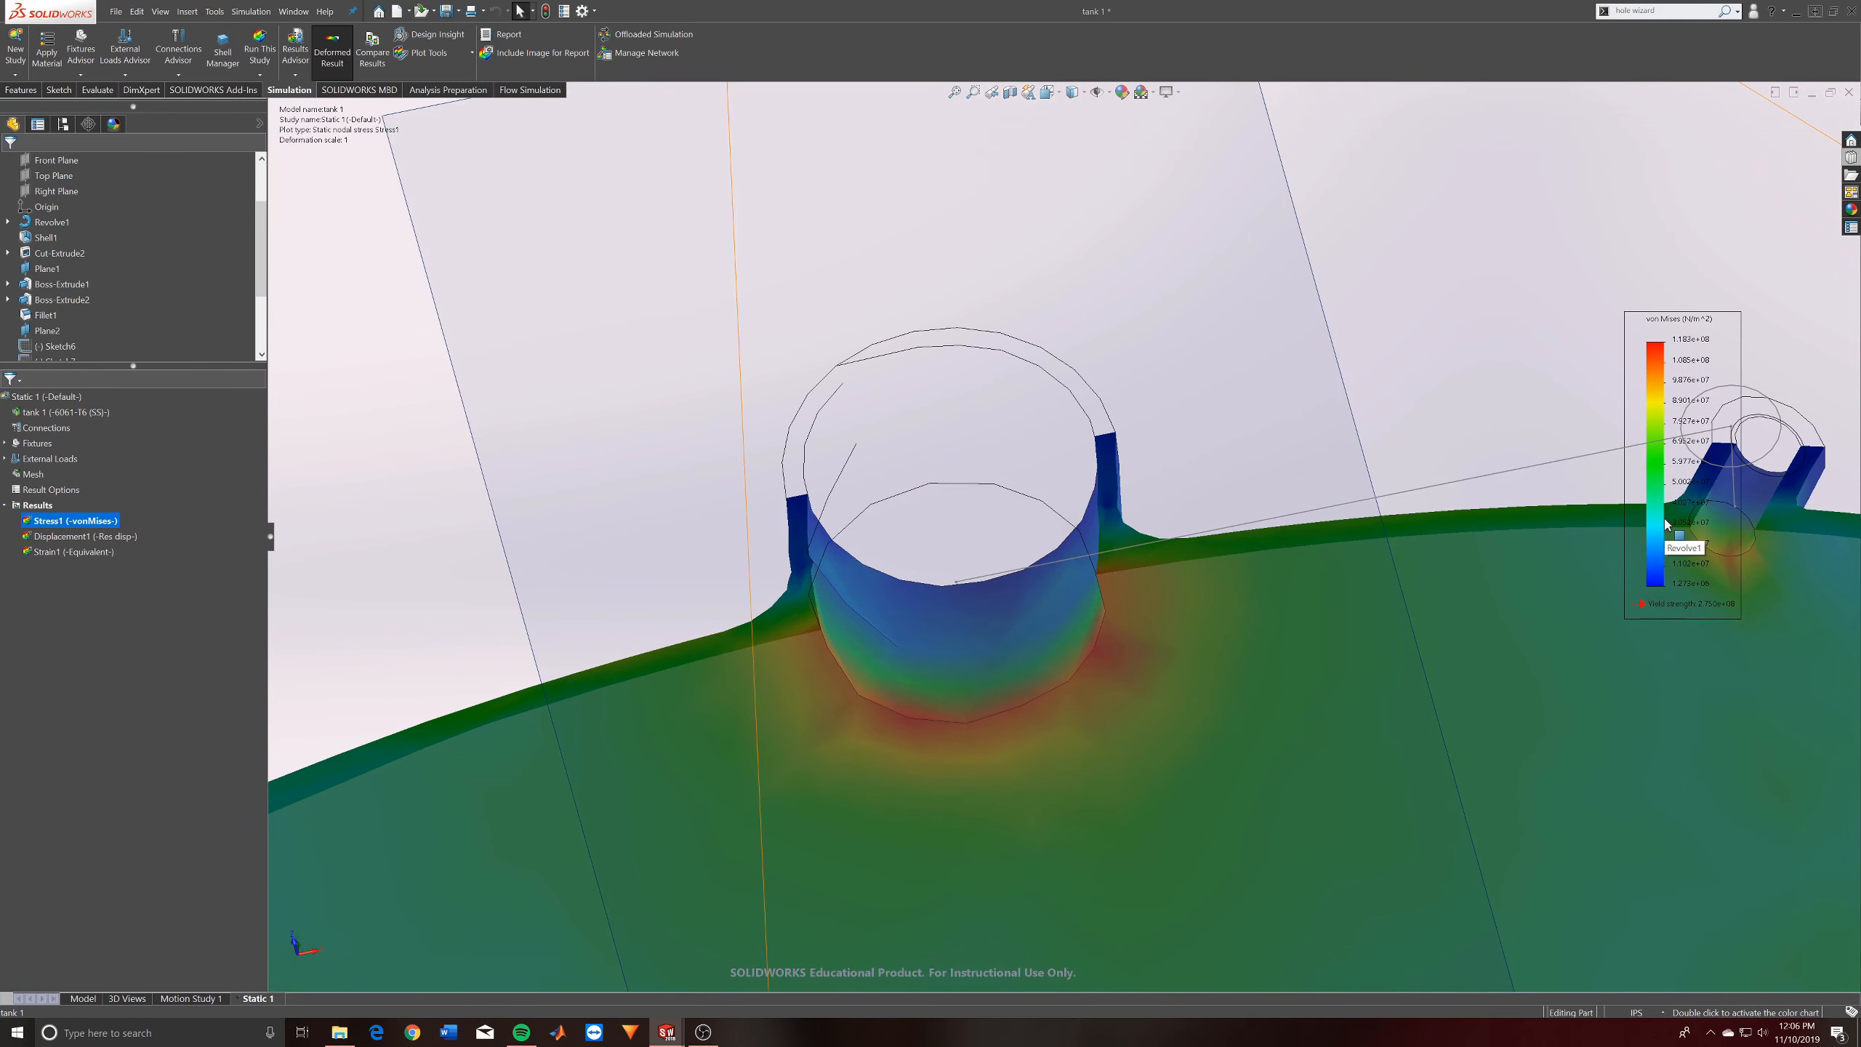
scroll(1228, 435, "up", 6)
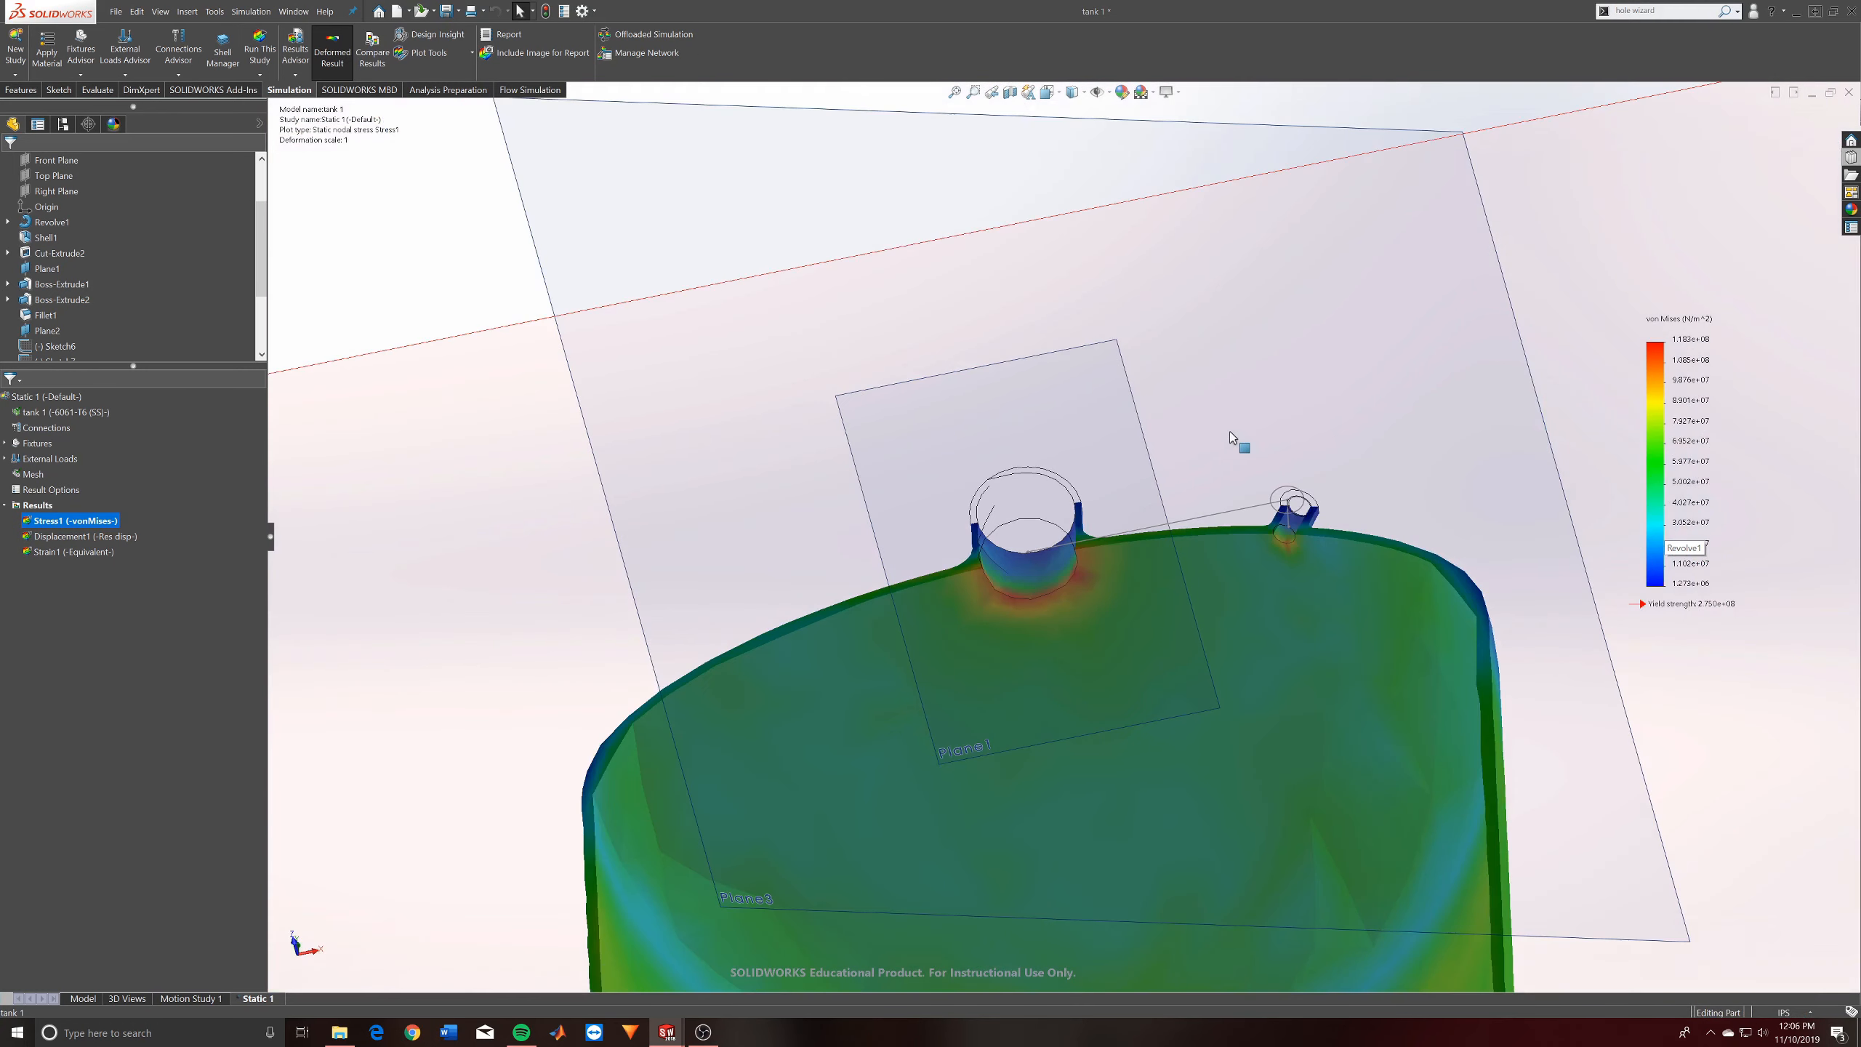
middle_click_drag(1209, 482, 1201, 574)
scroll(1233, 398, "up", 1)
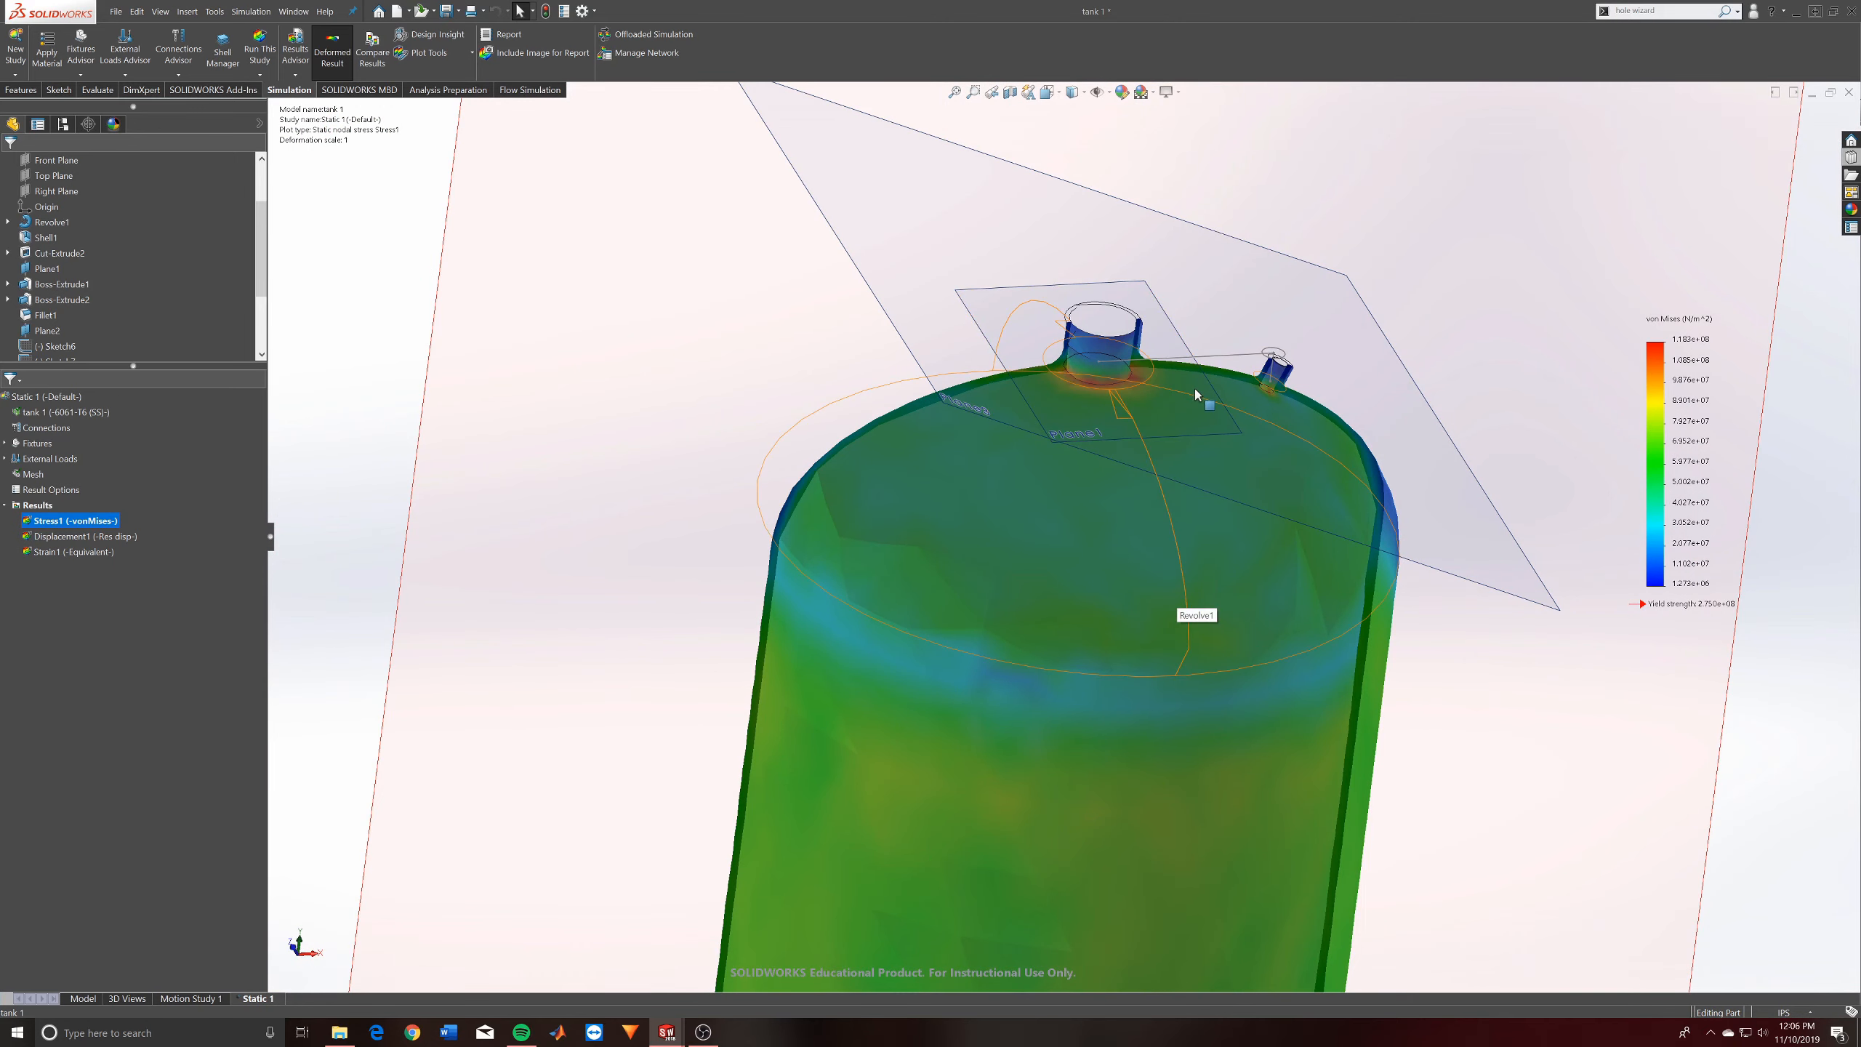
scroll(1195, 388, "down", 2)
scroll(1090, 405, "down", 6)
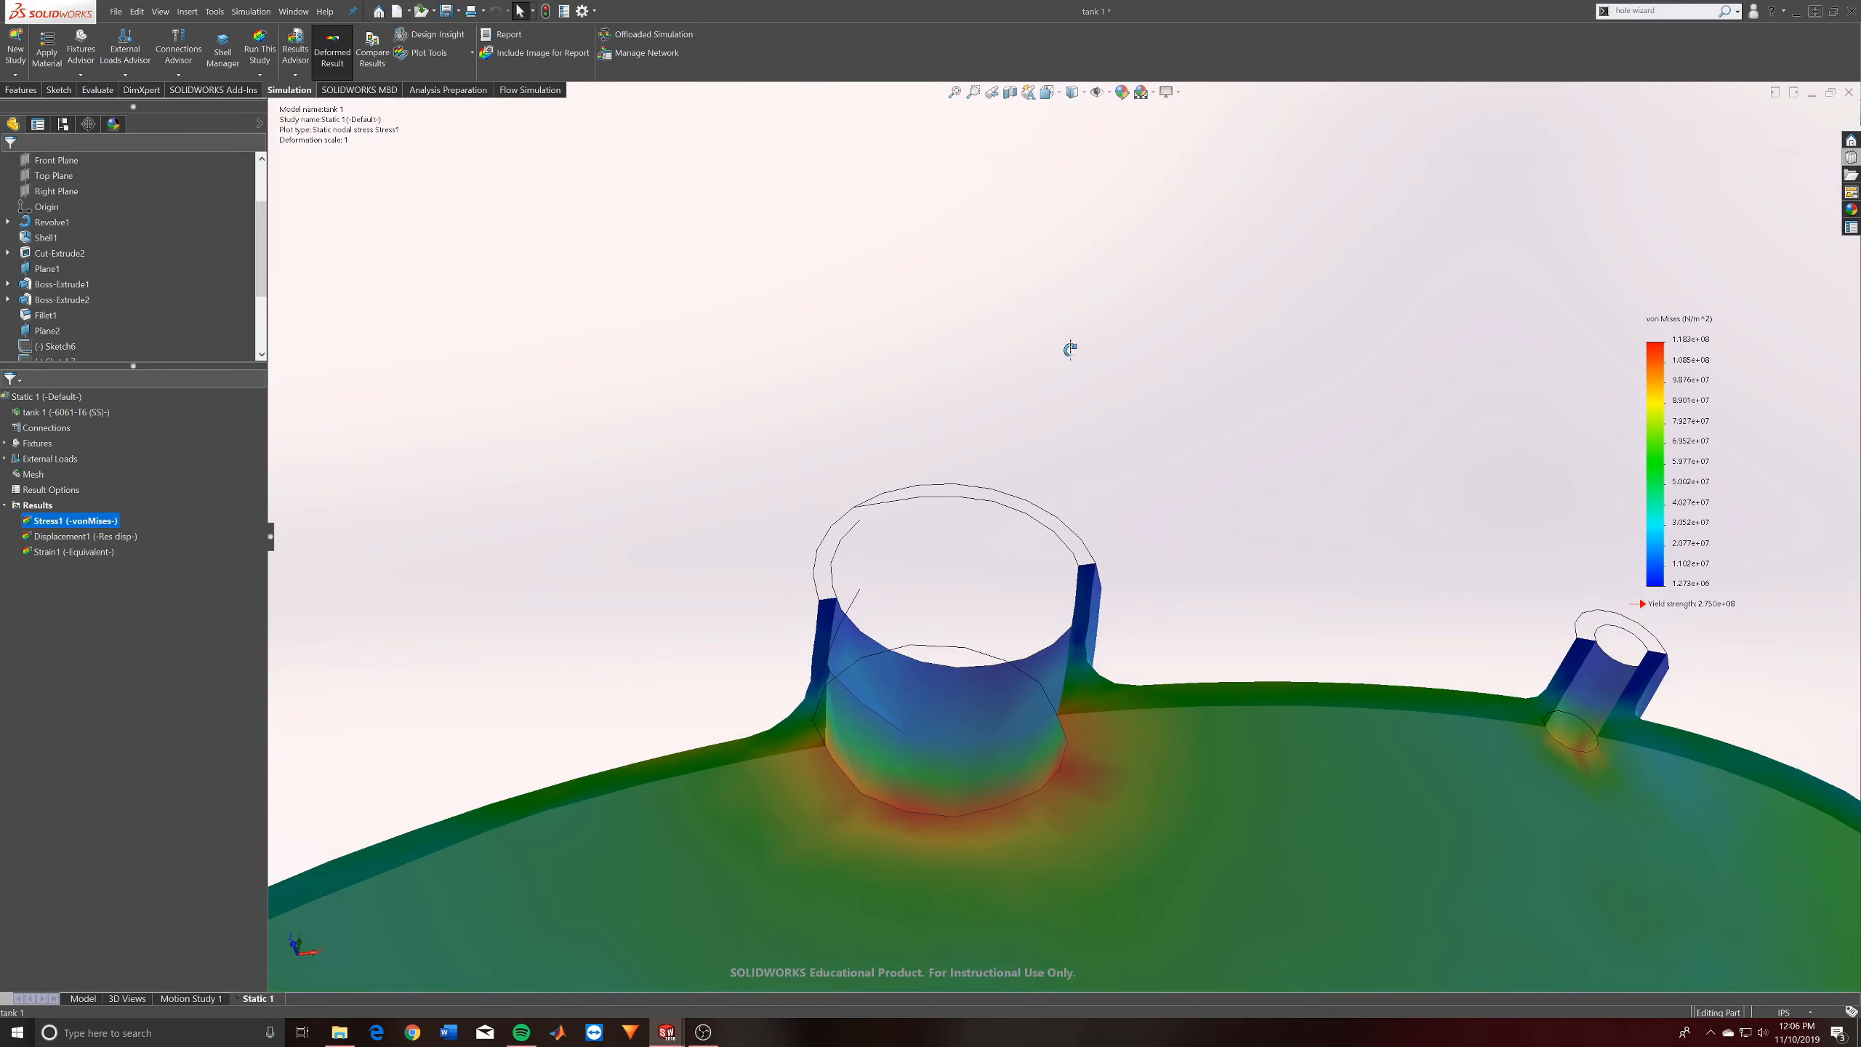
scroll(1047, 506, "down", 4)
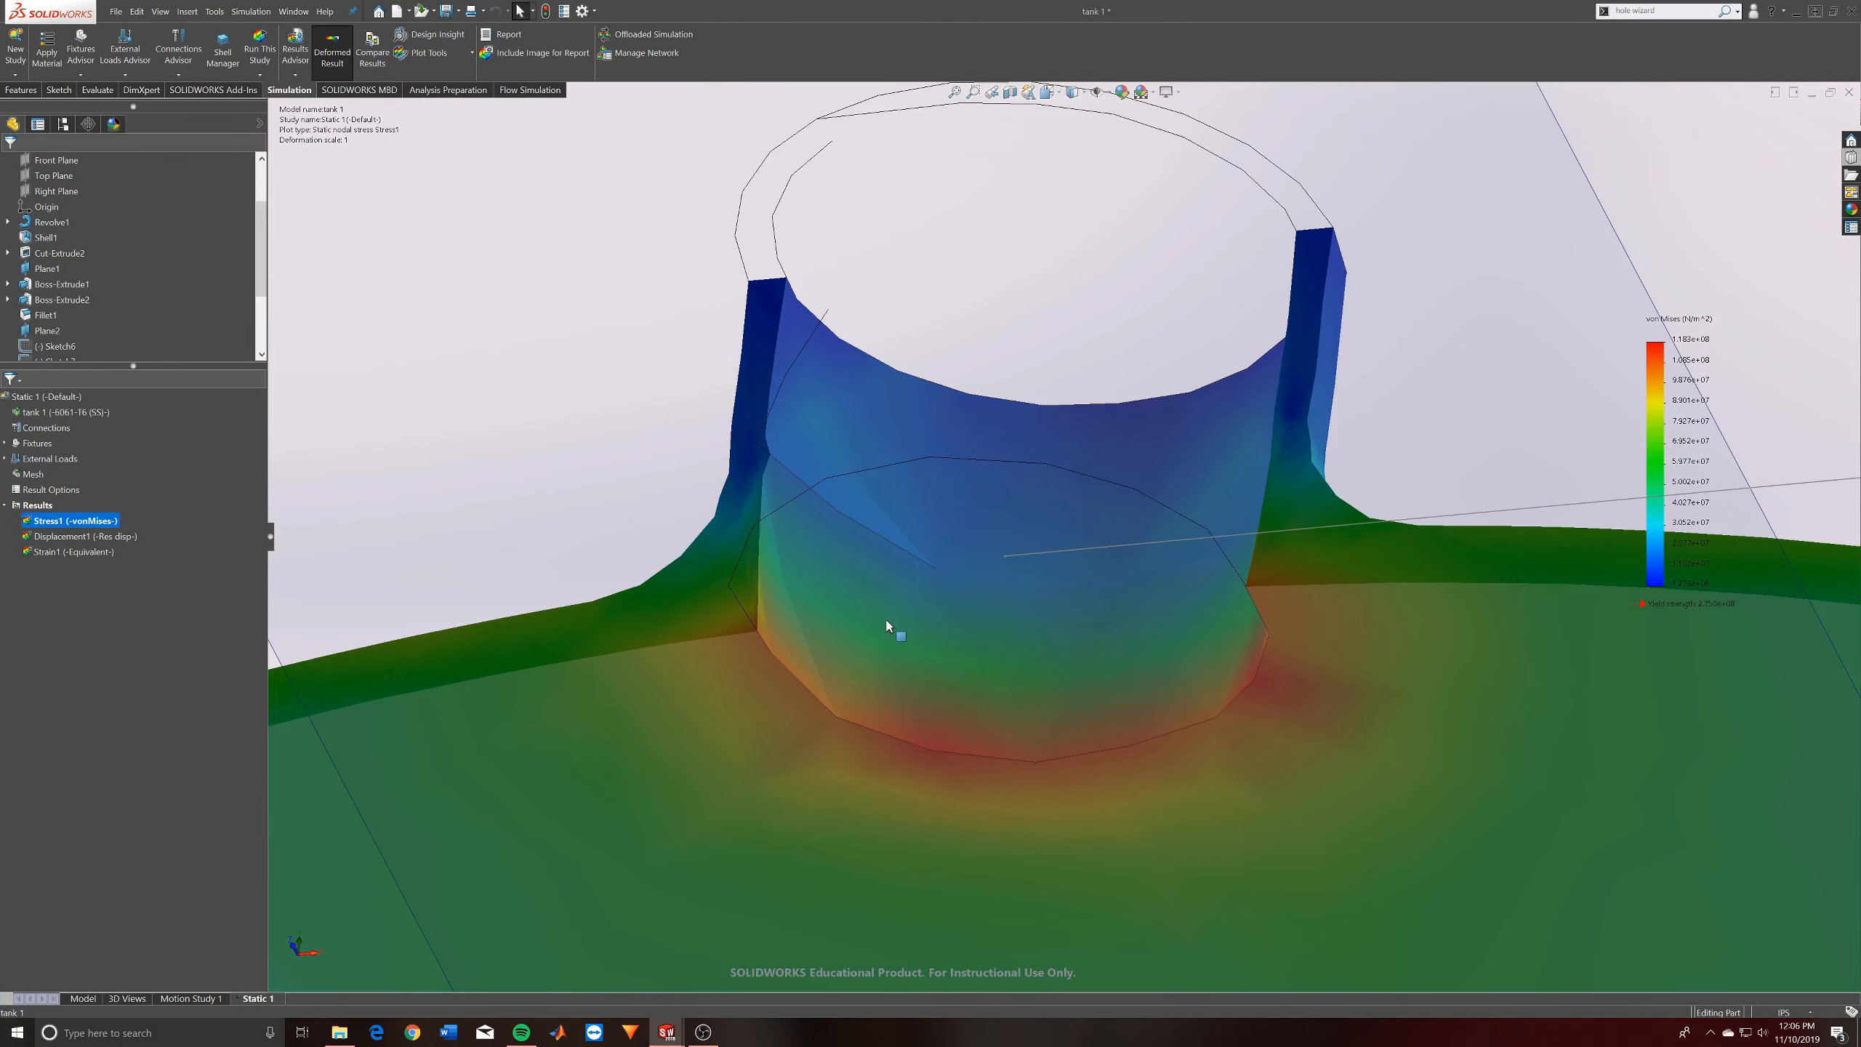
scroll(886, 624, "up", 10)
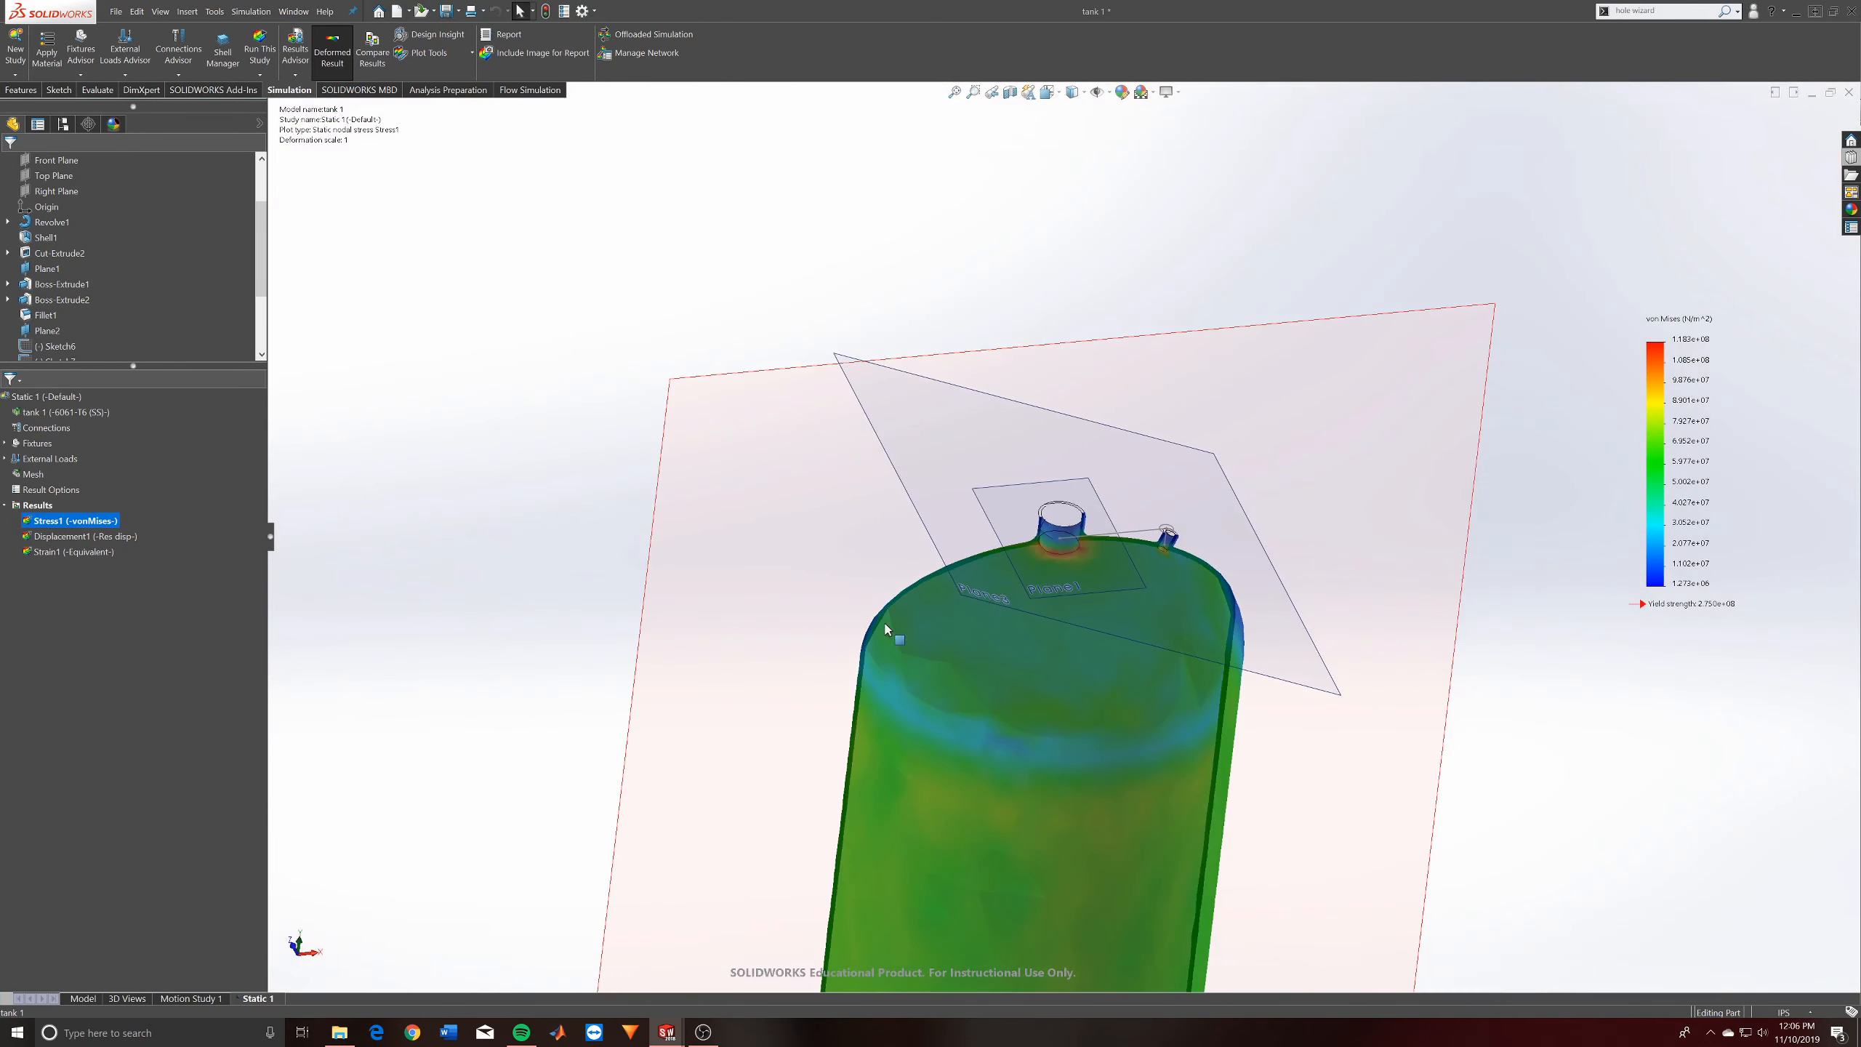
Examine the stress through the sectioned dome wall and over the dome's outer surface near both ports
middle_click_drag(885, 628, 1146, 618)
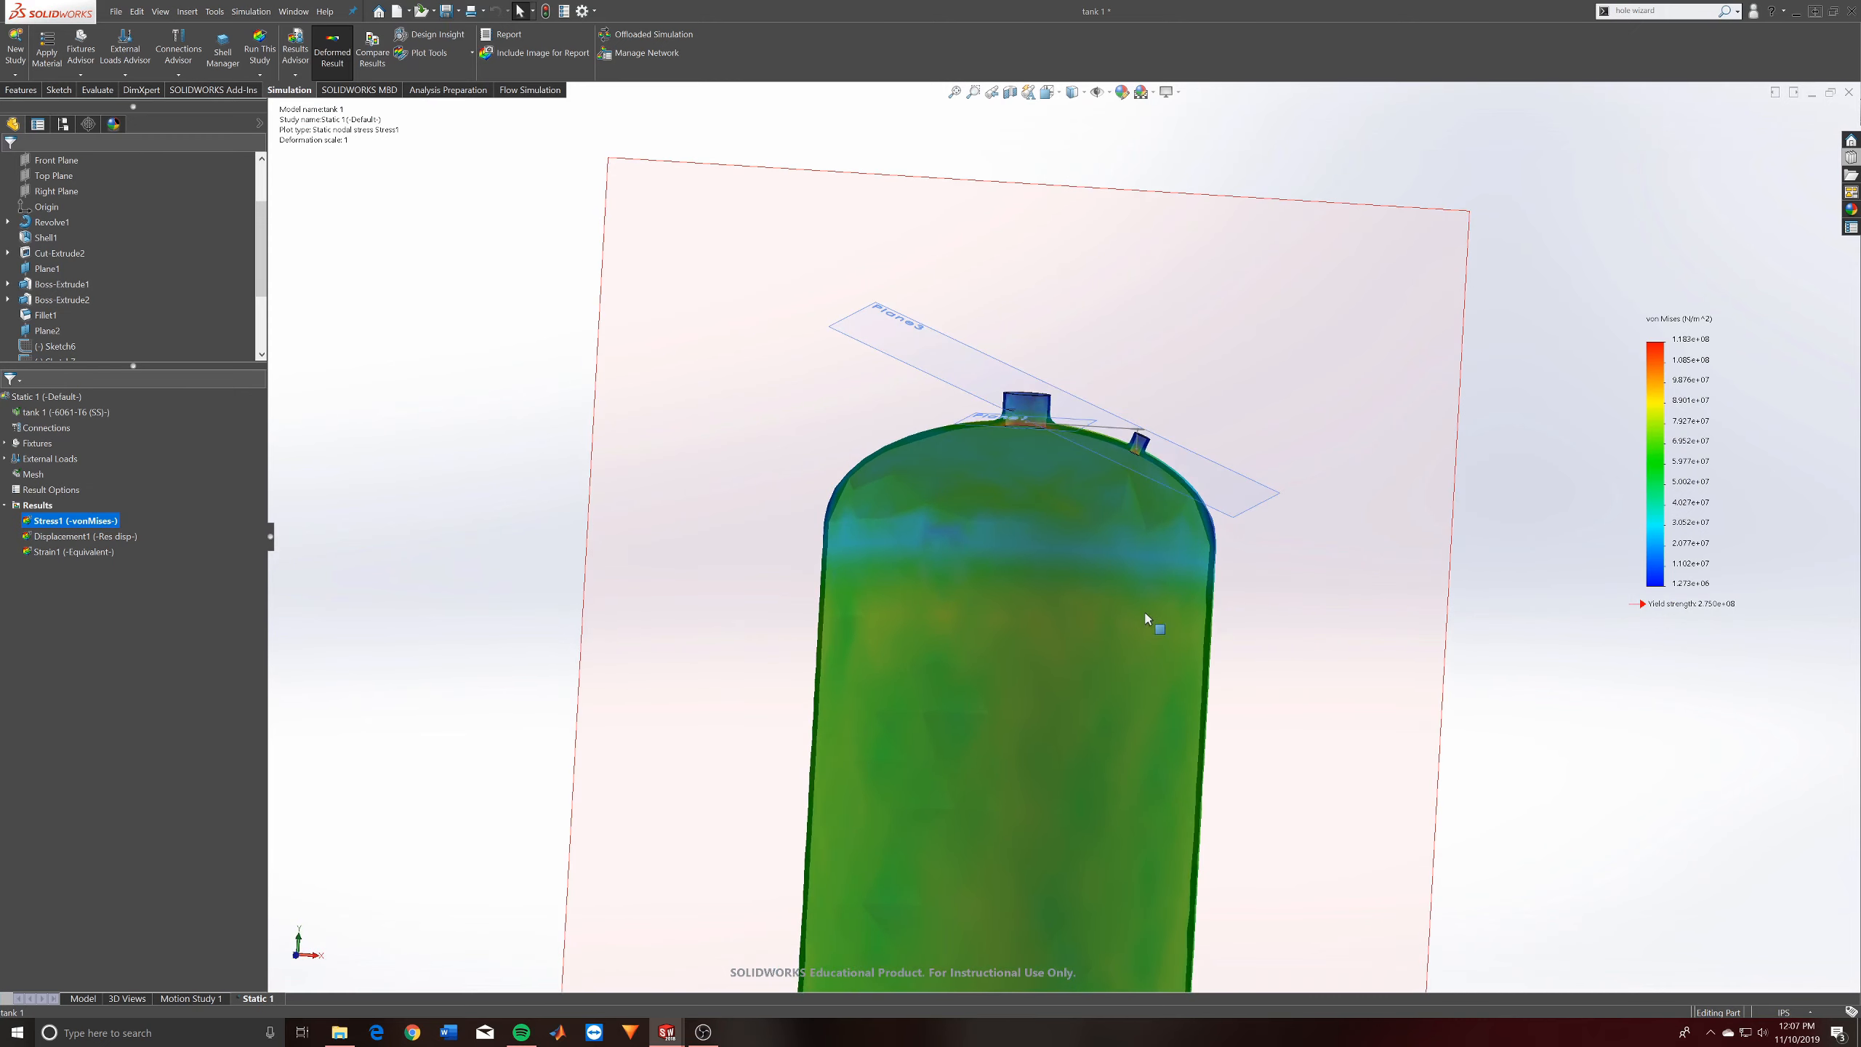
scroll(1198, 577, "down", 3)
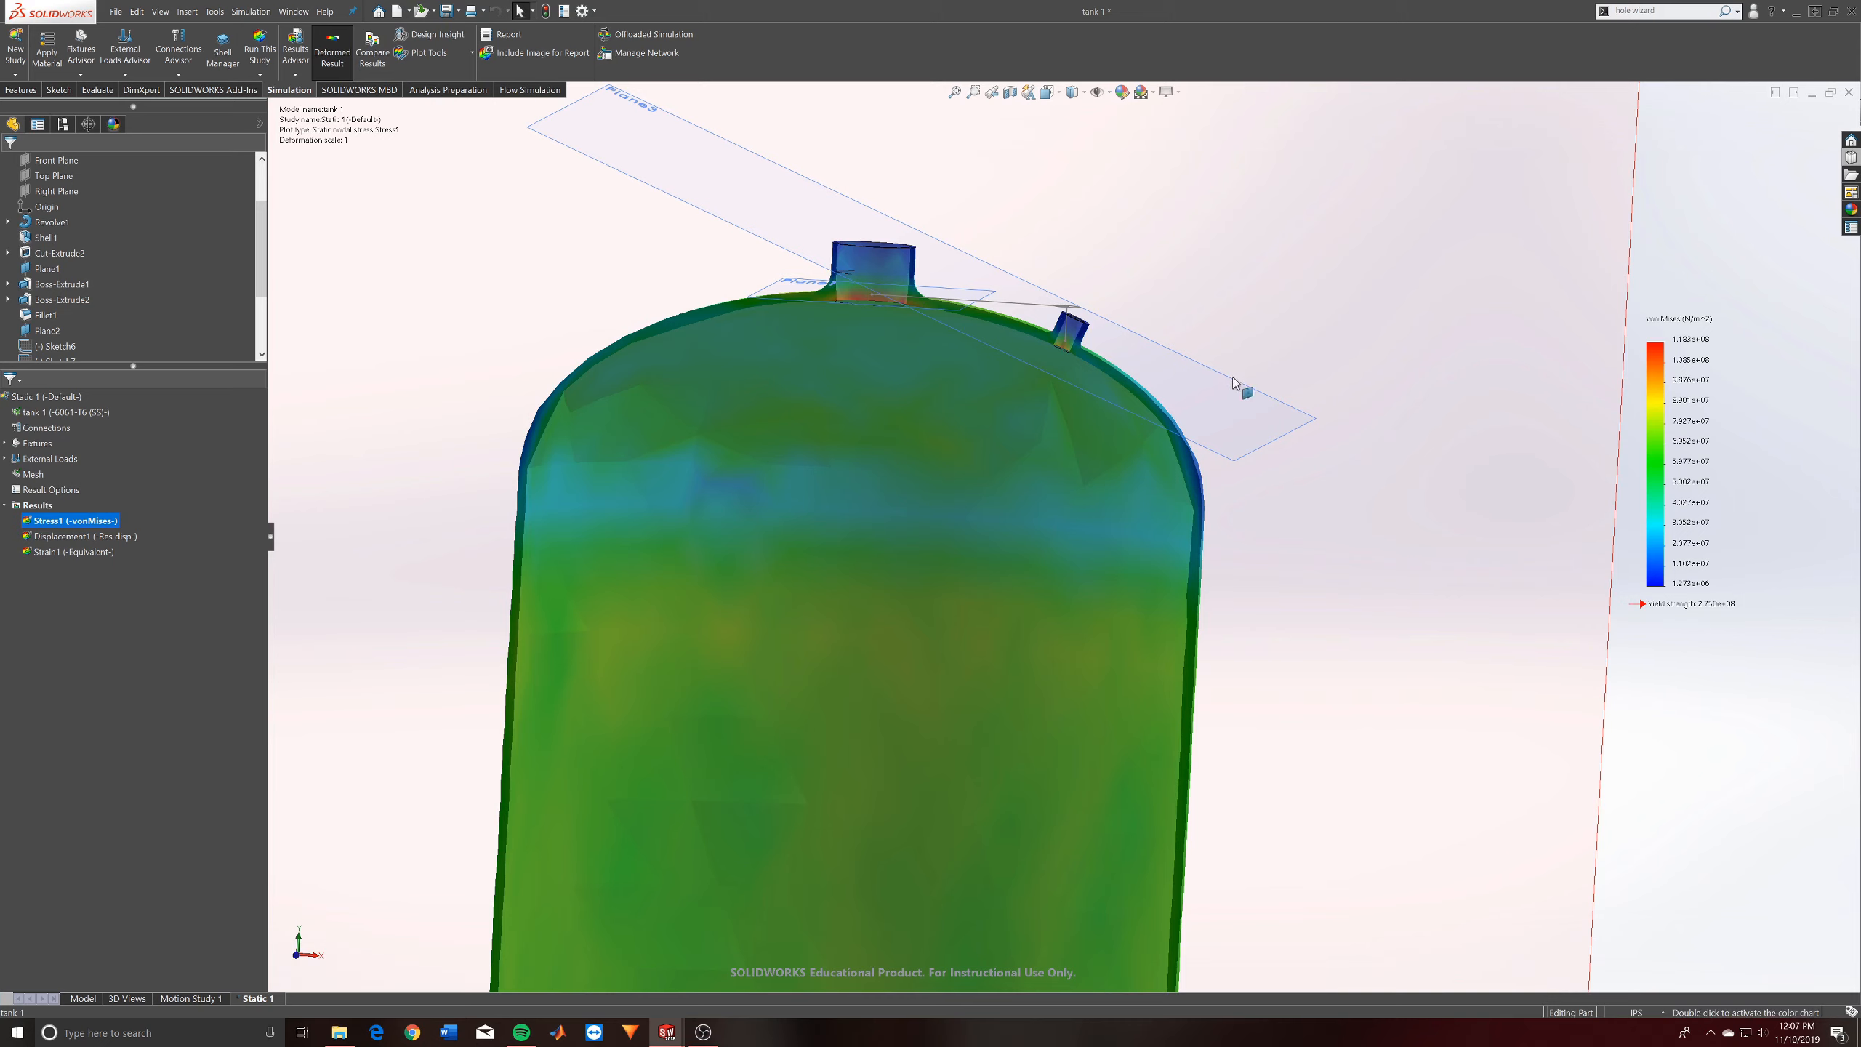
middle_click_drag(1253, 554, 1139, 554)
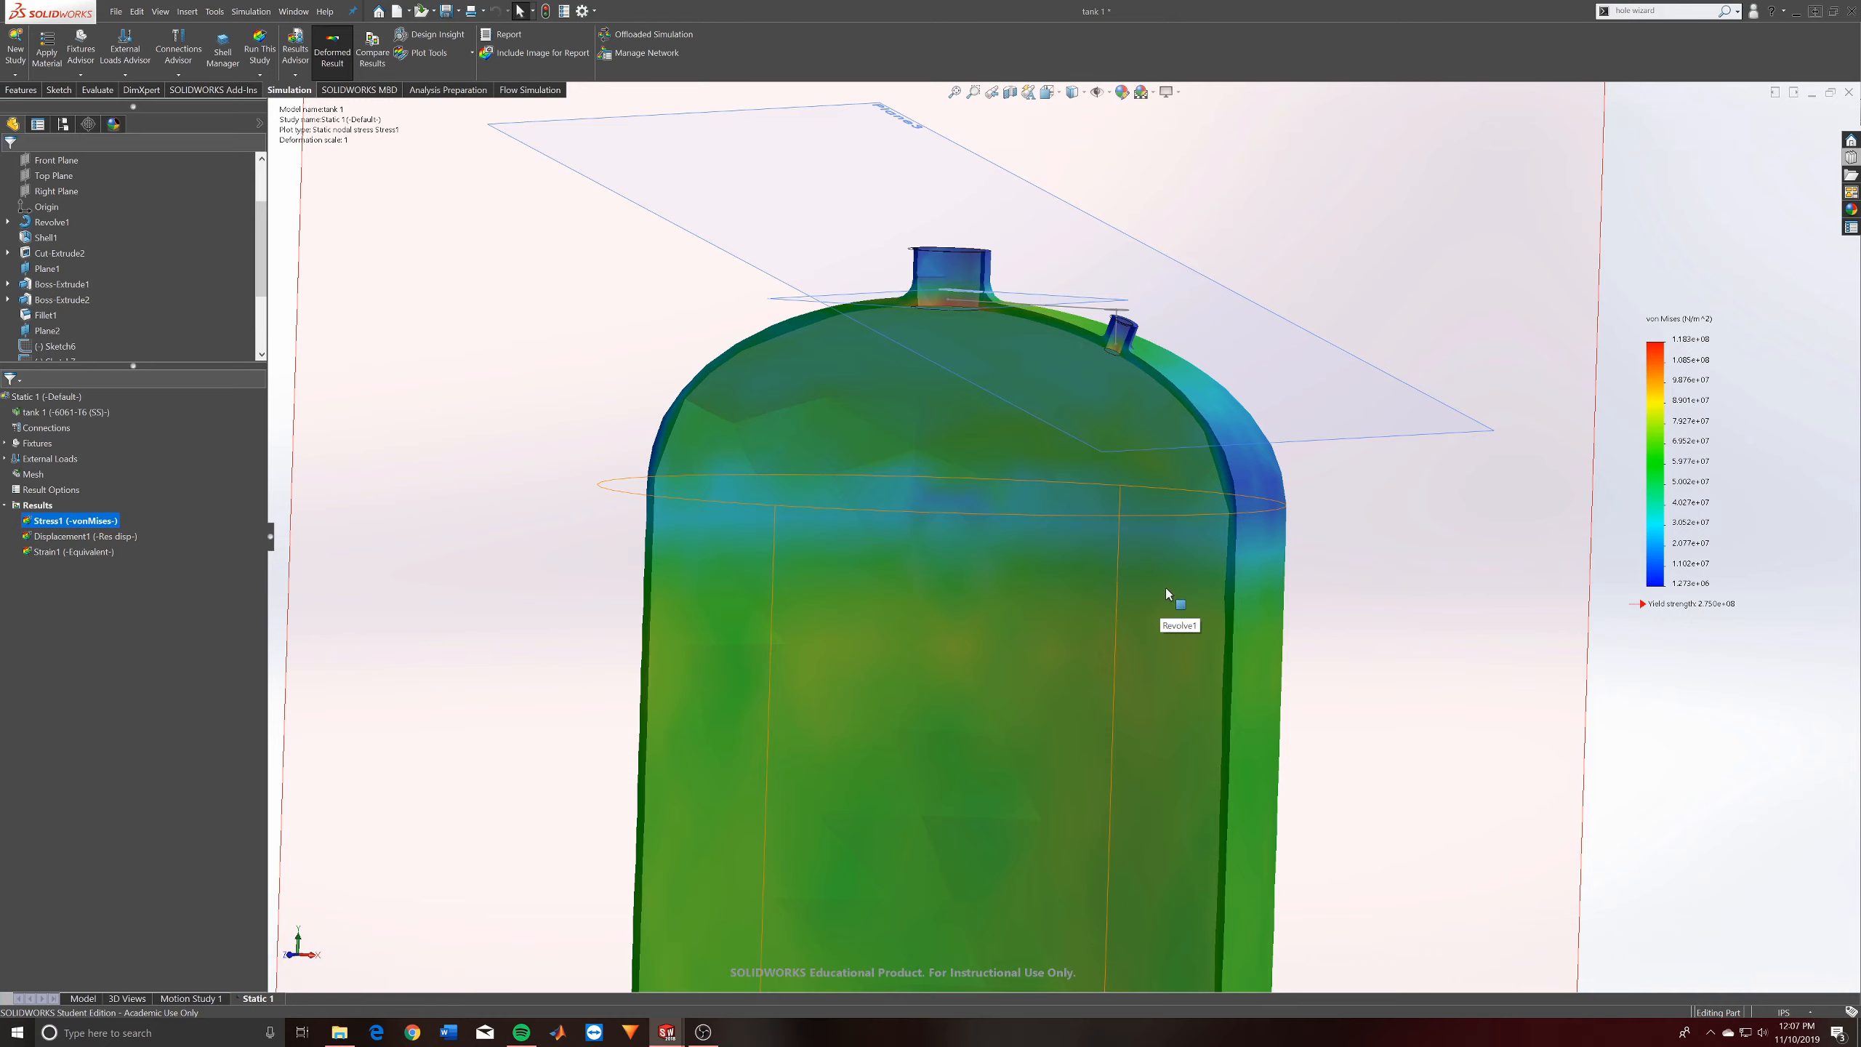
middle_click_drag(1166, 588, 1279, 528)
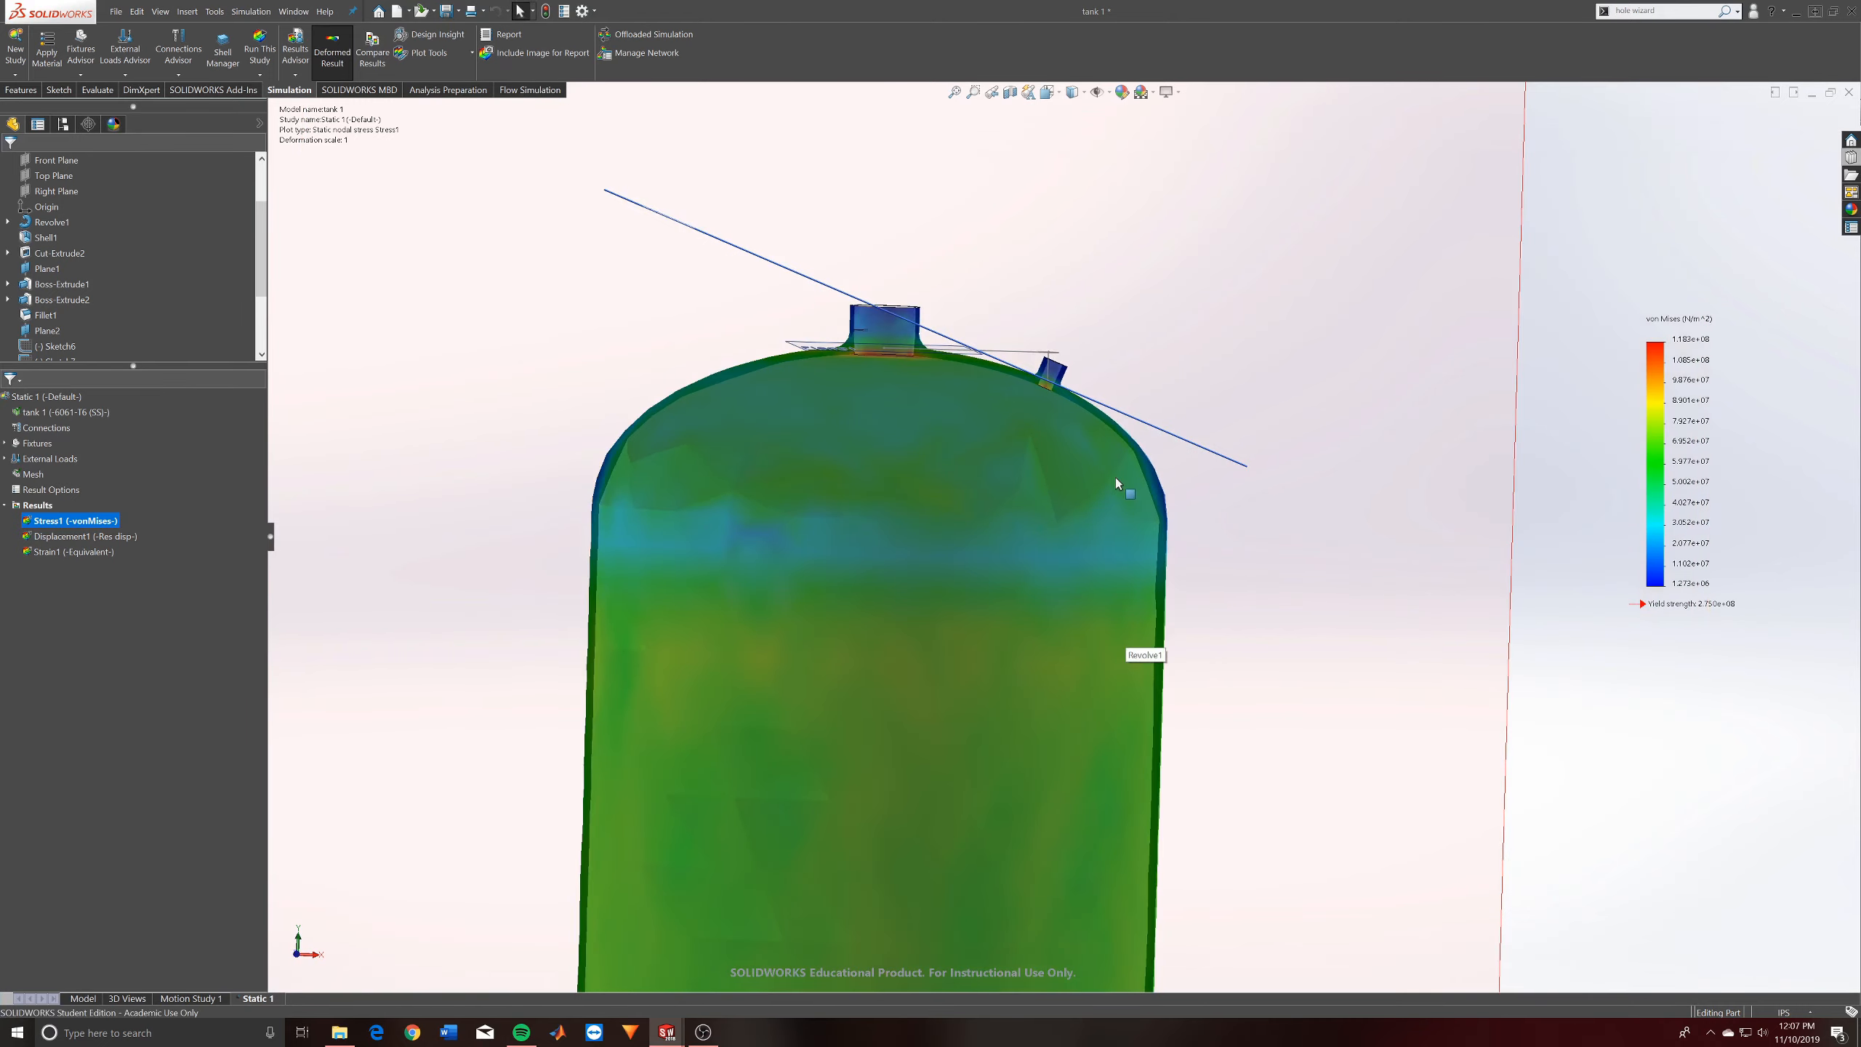
middle_click_drag(1101, 495, 1091, 346)
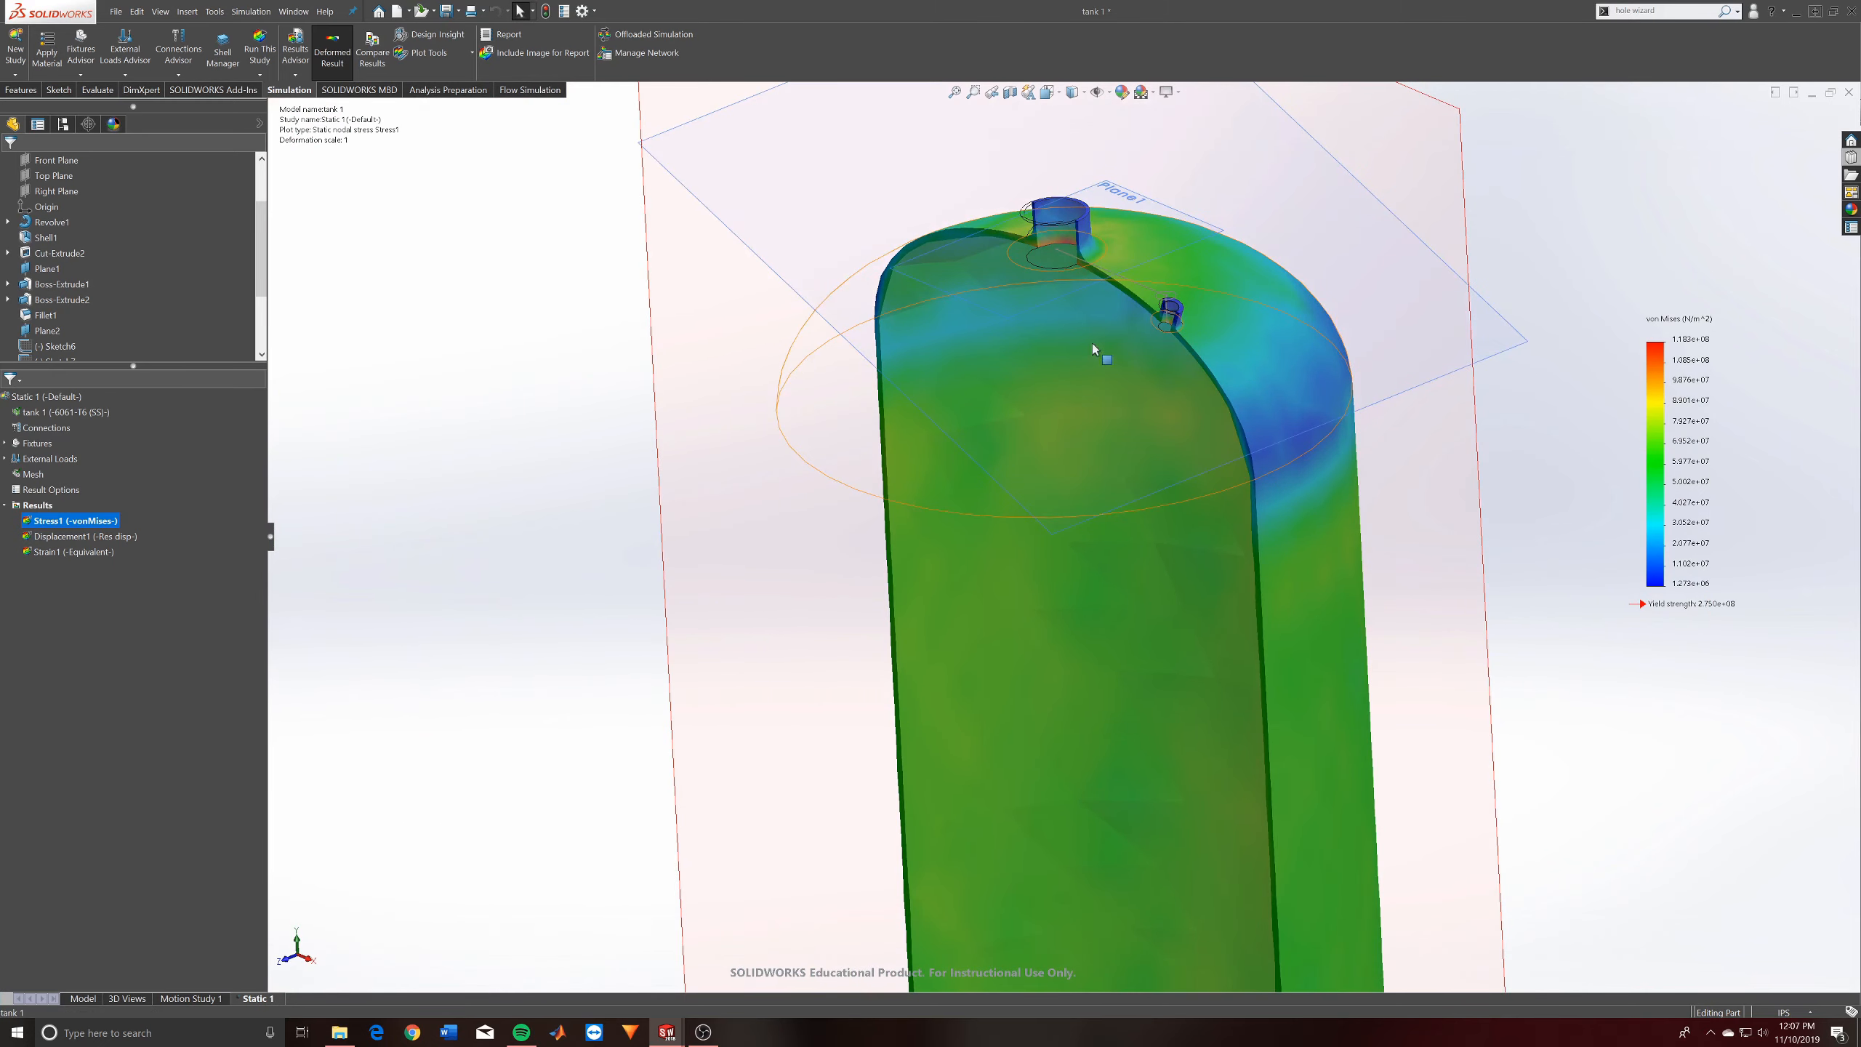
scroll(1069, 302, "down", 3)
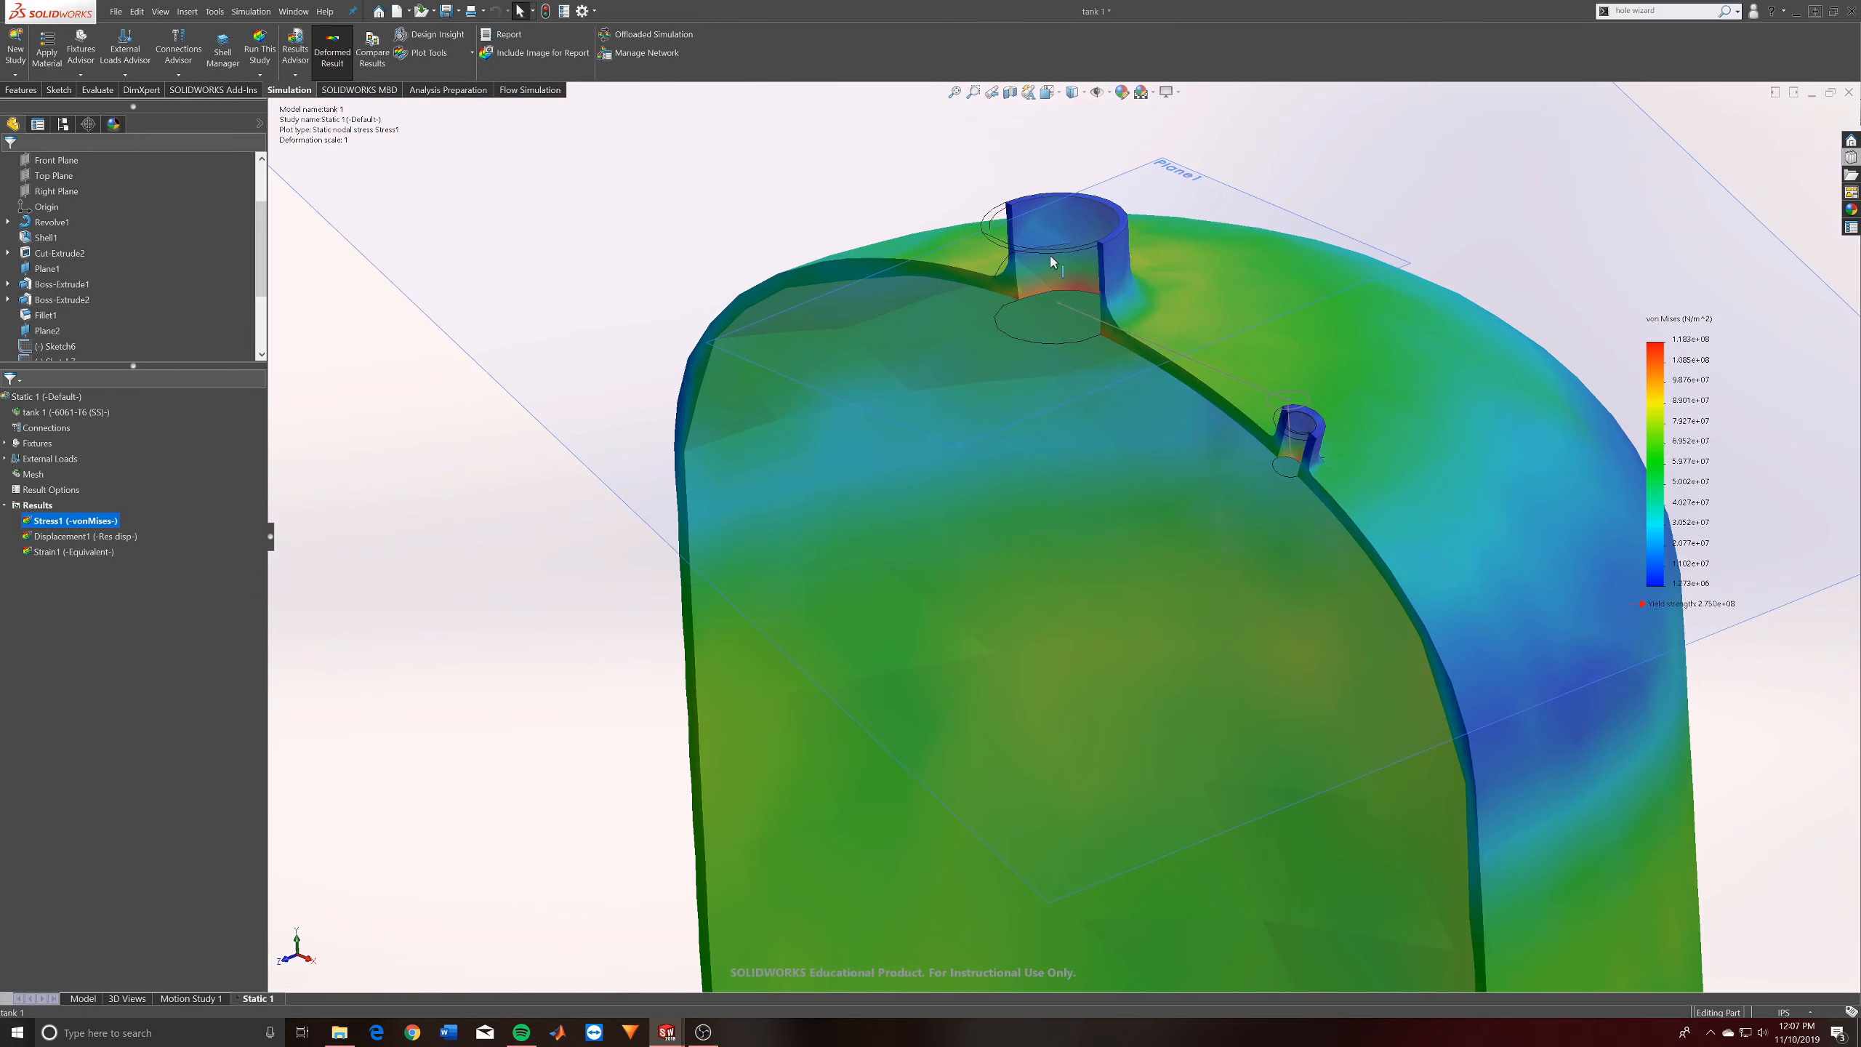
Change the tank's material to AISI 316 Stainless Steel Sheet (SS) from the Steel category
right_click(49, 413)
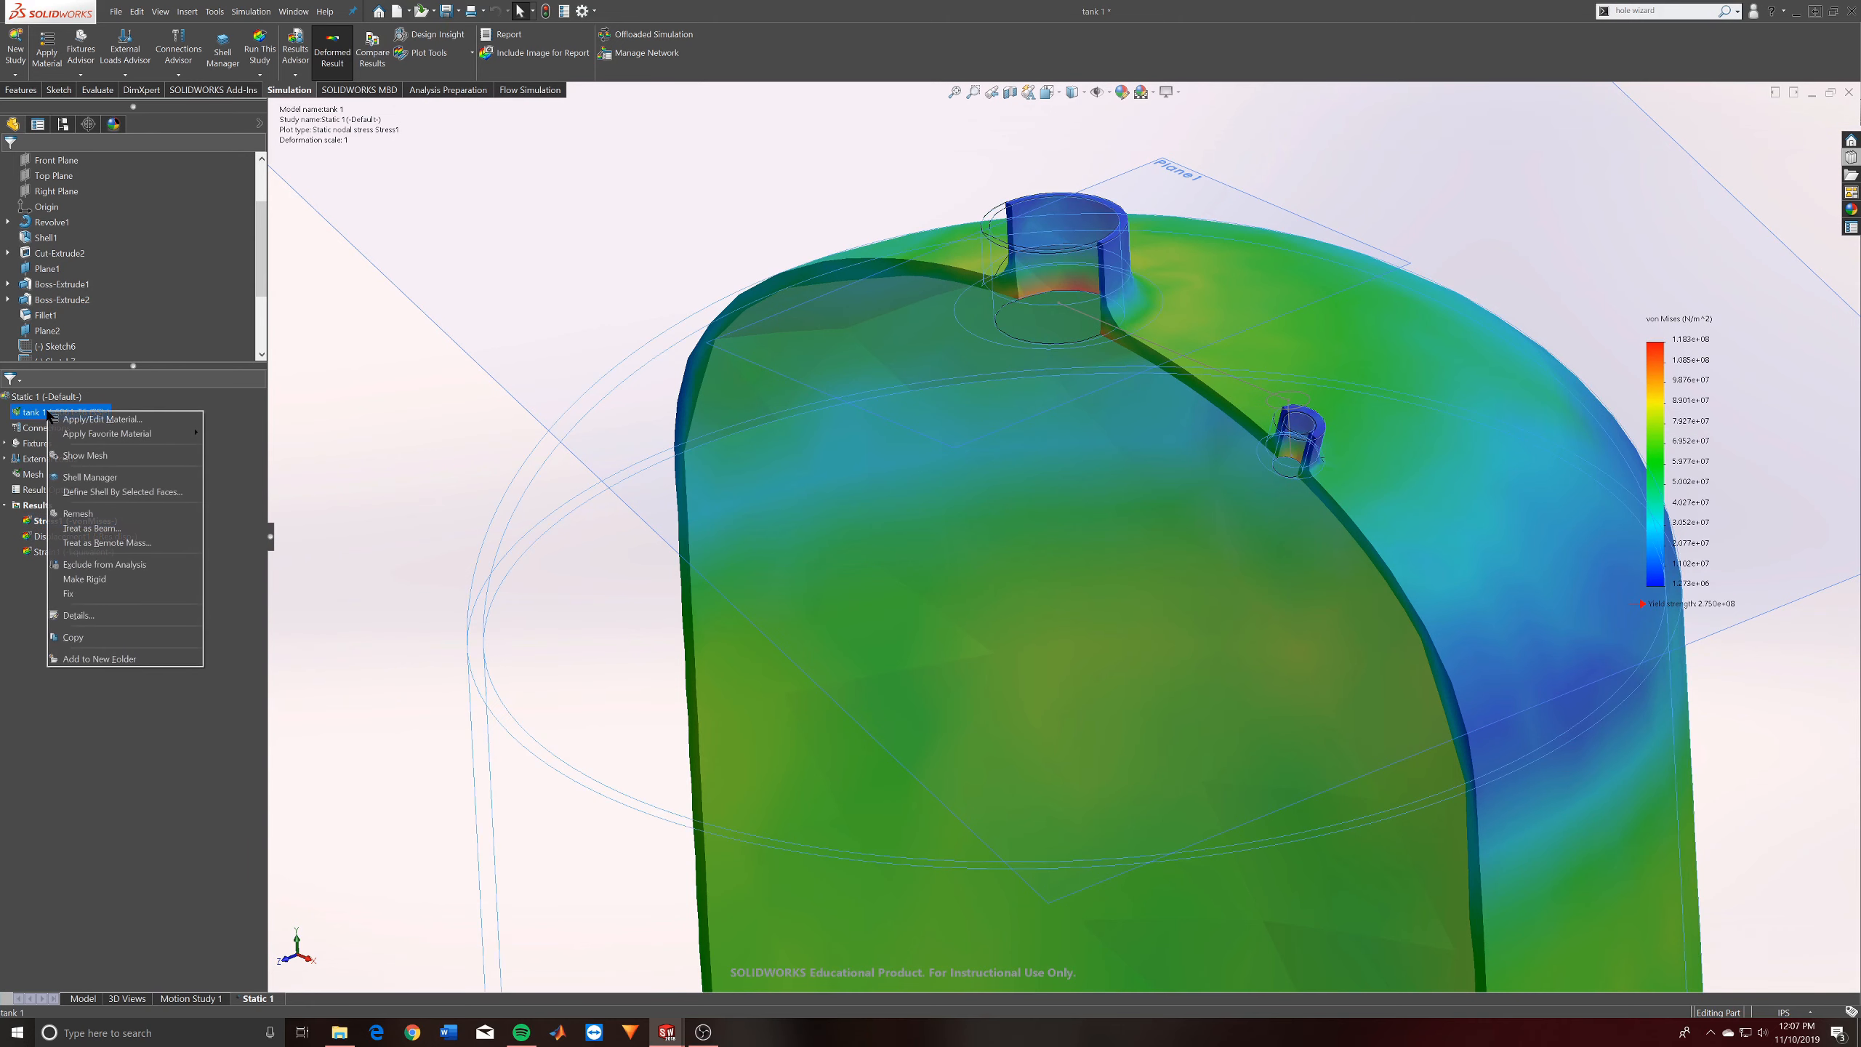
left_click(101, 420)
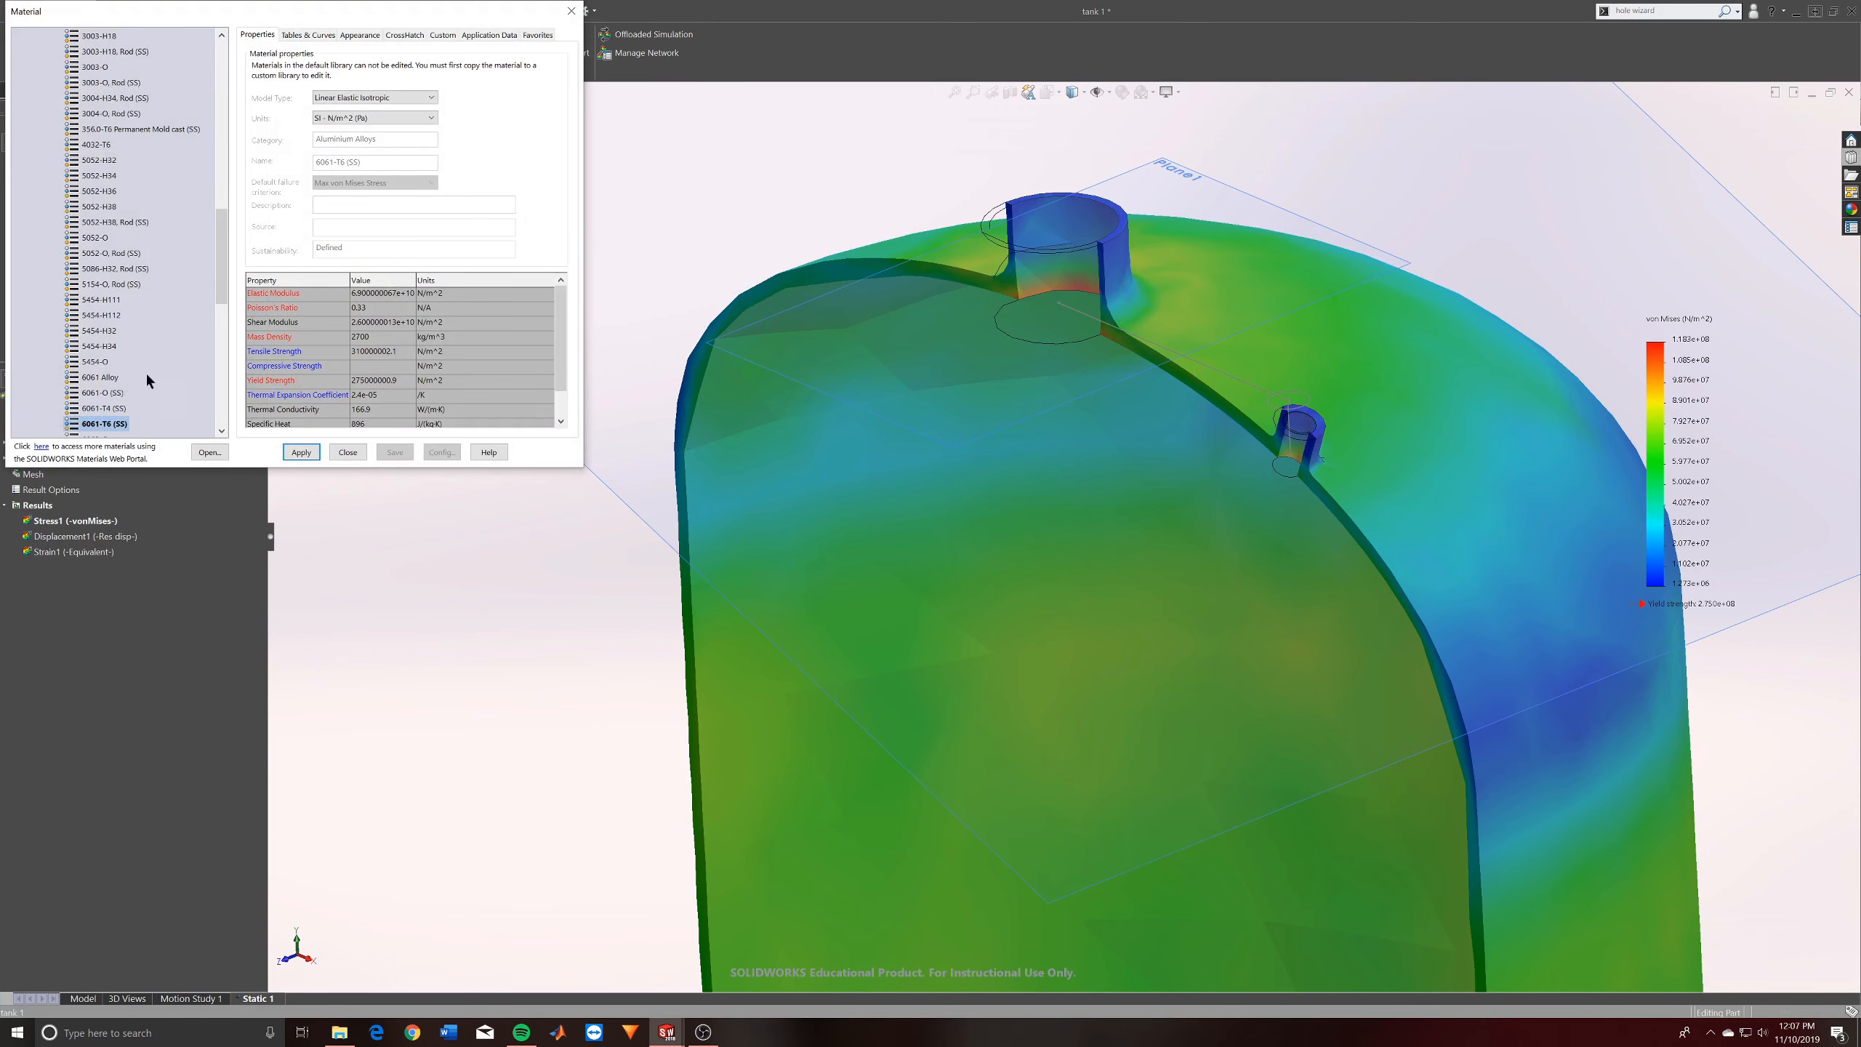
scroll(141, 362, "down", 5)
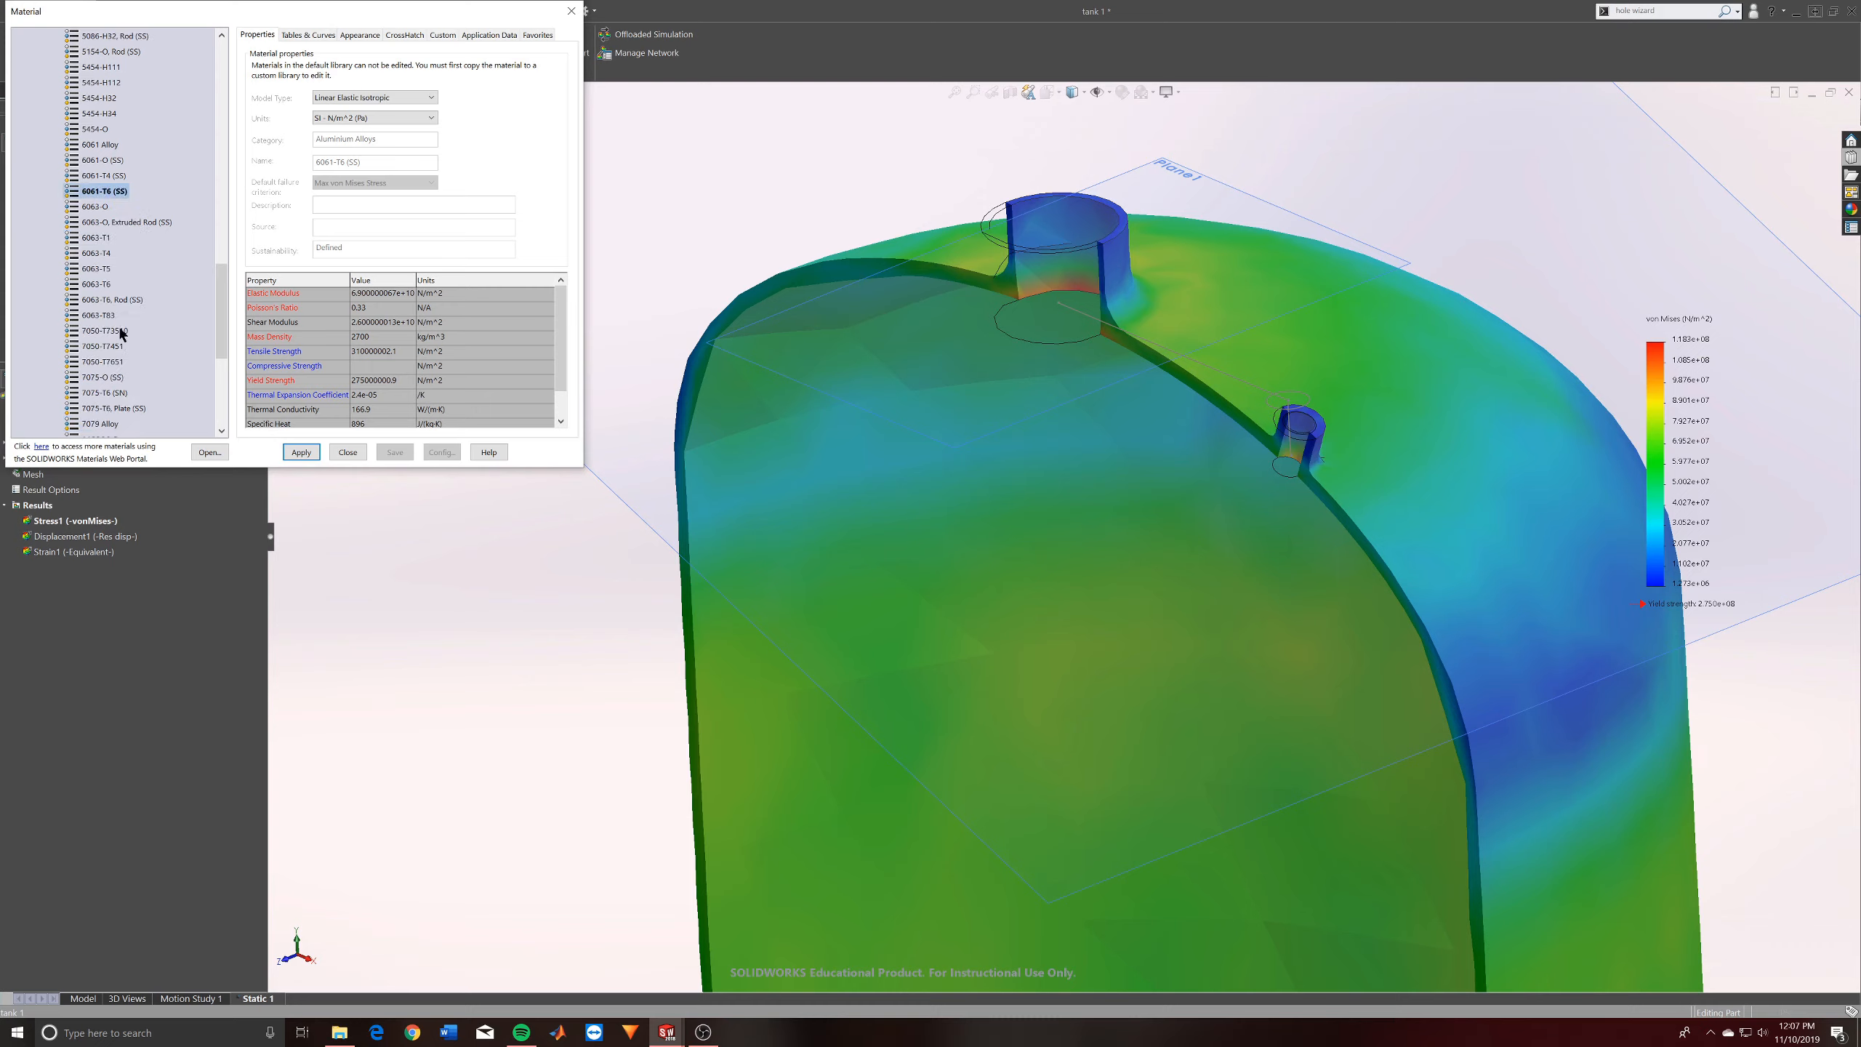
scroll(115, 436, "down", 2)
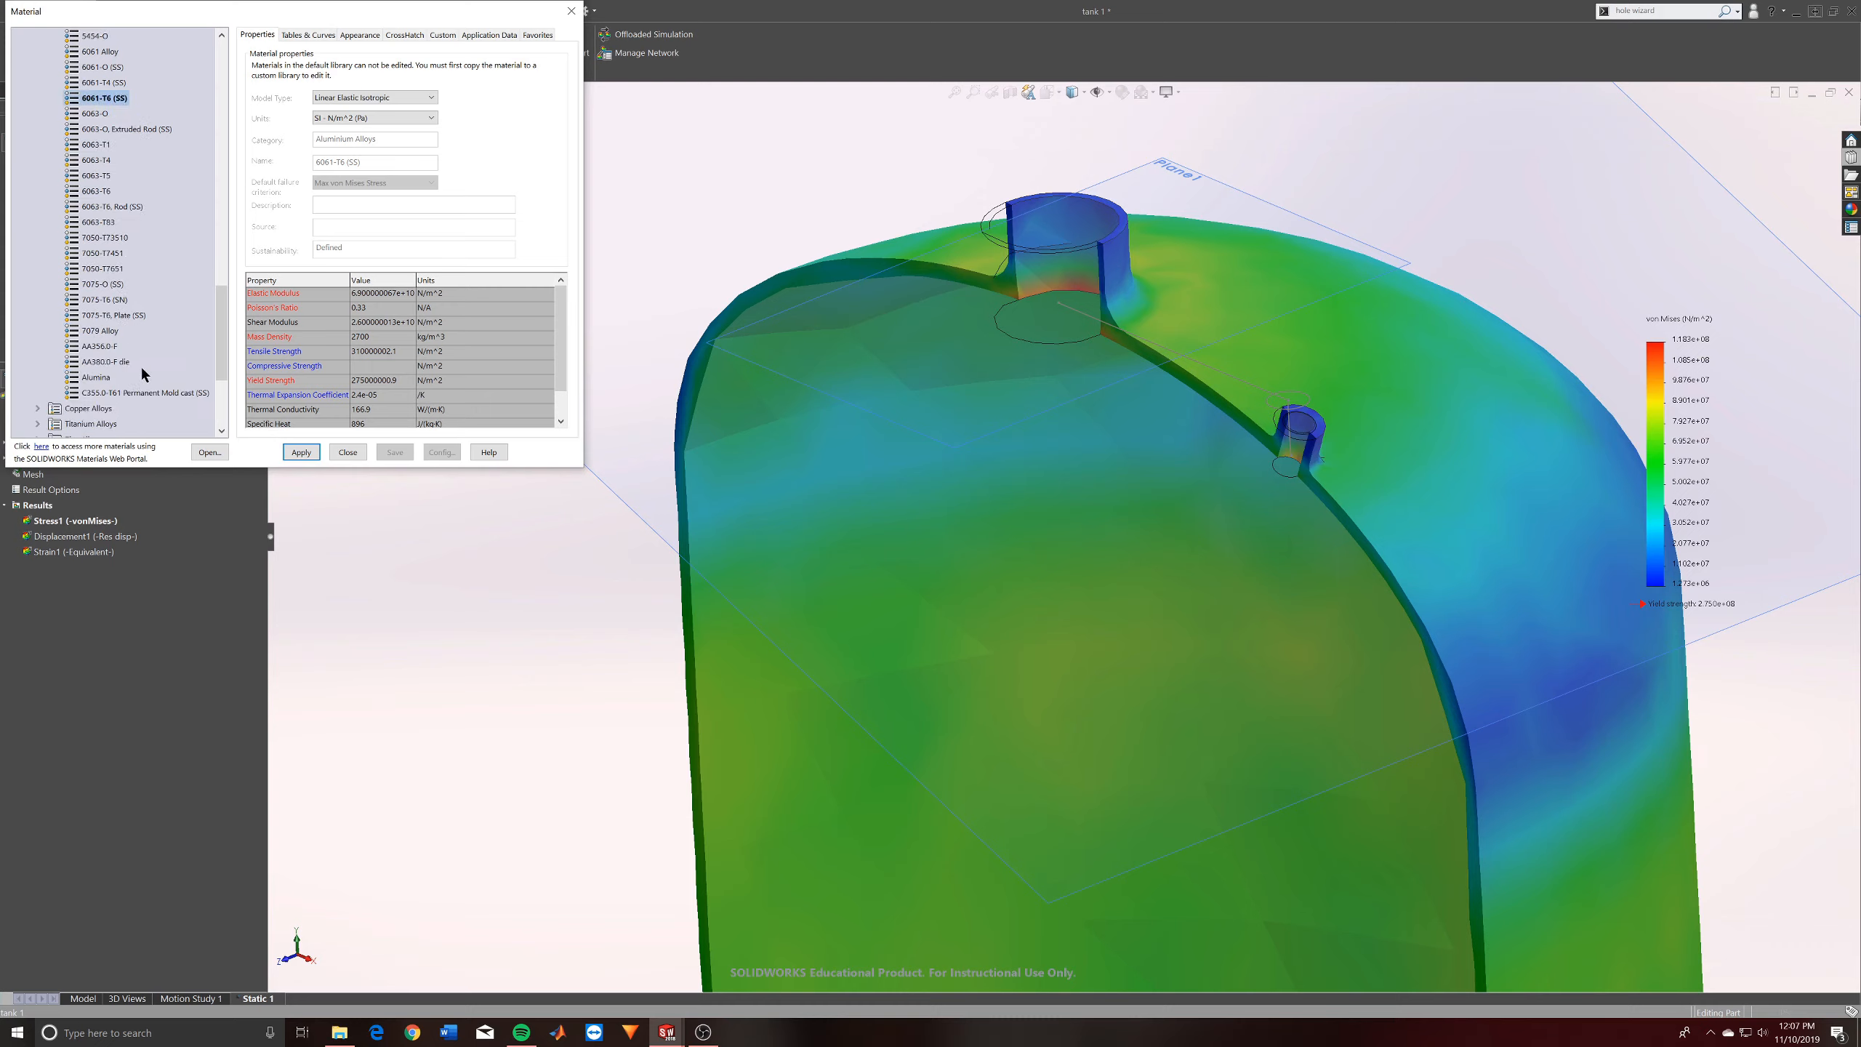
scroll(142, 372, "up", 18)
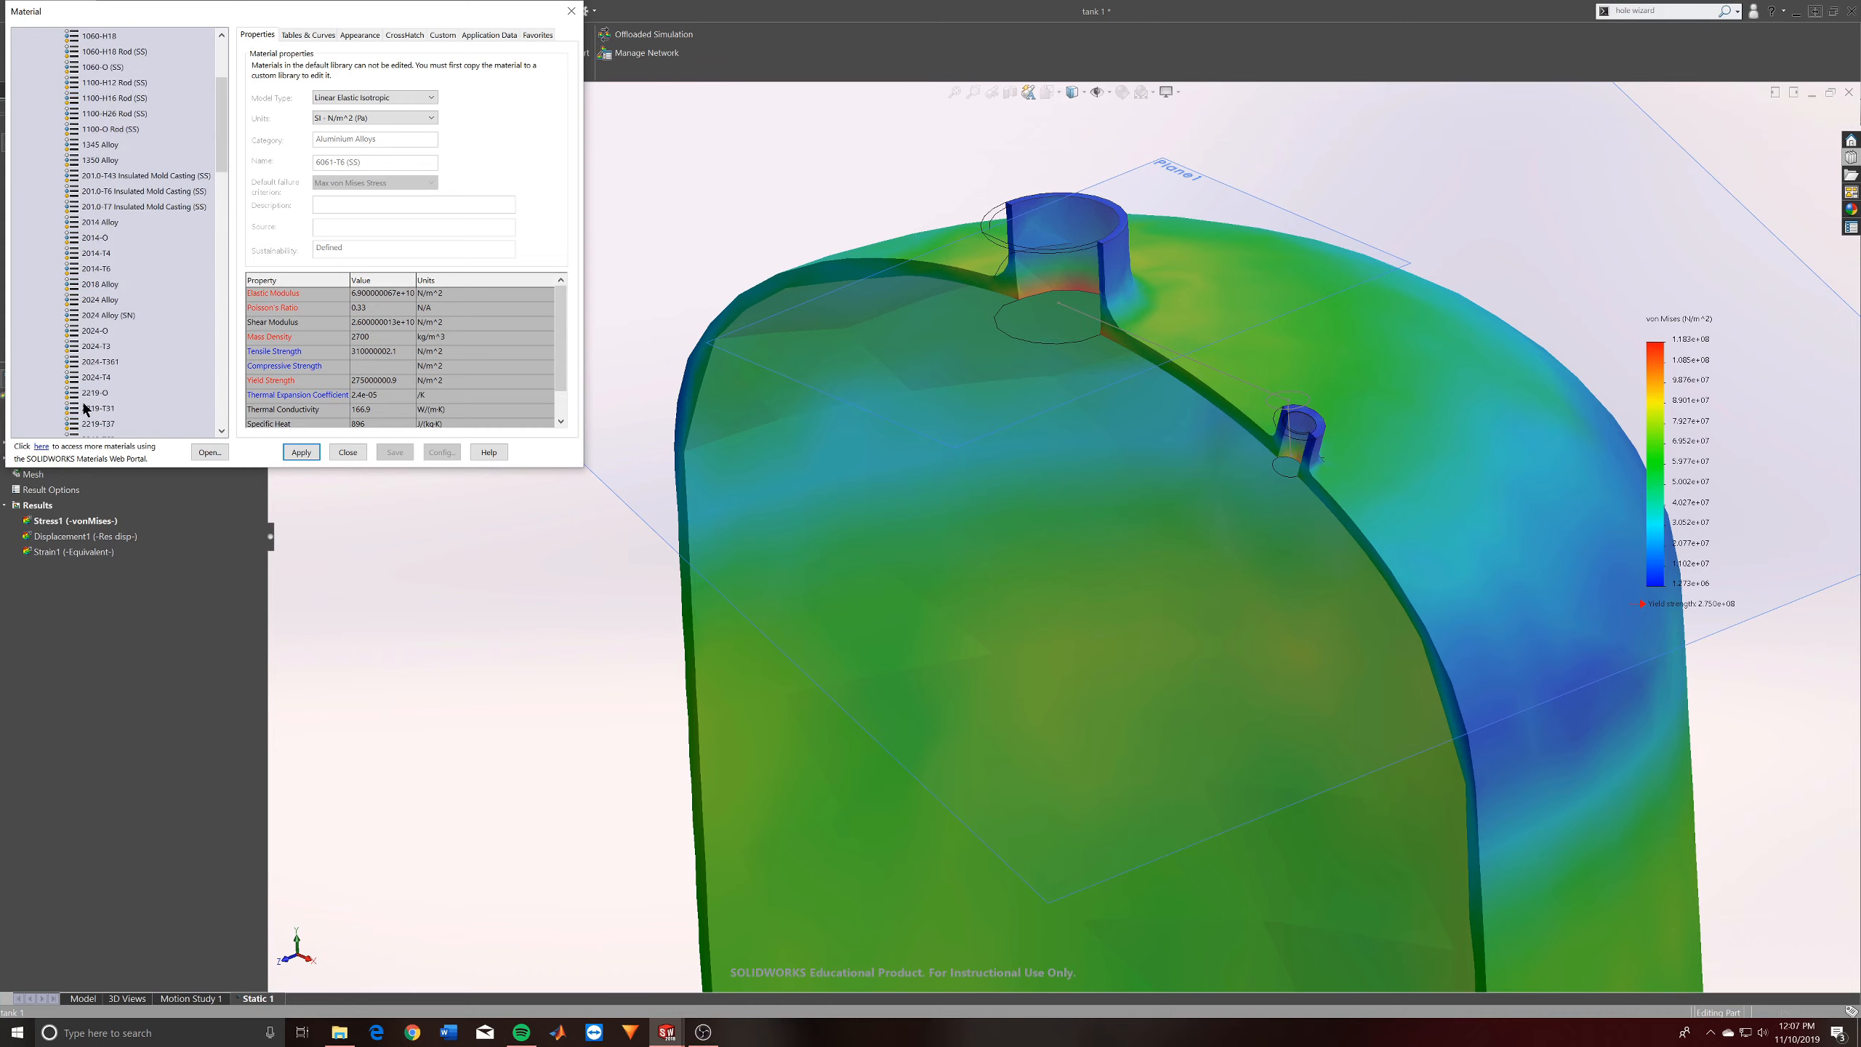
scroll(87, 407, "up", 3)
left_click(37, 97)
left_click(36, 66)
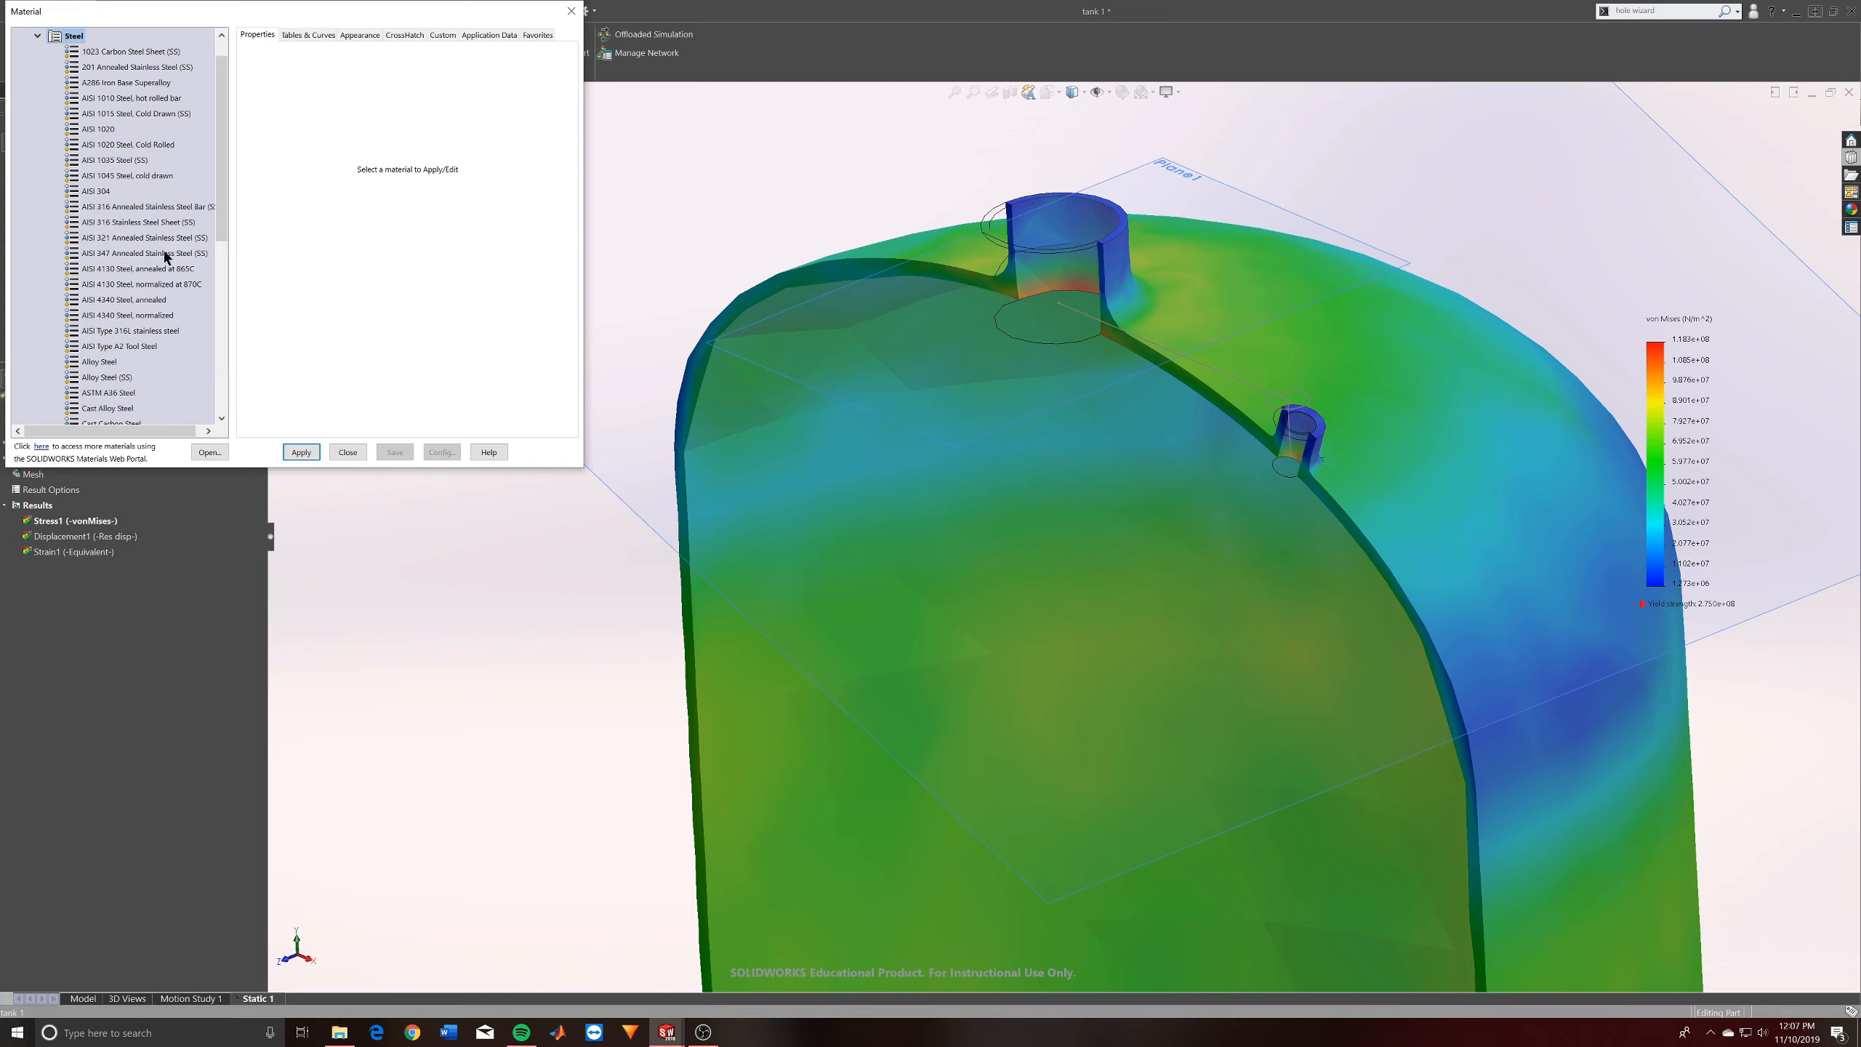
left_click(165, 224)
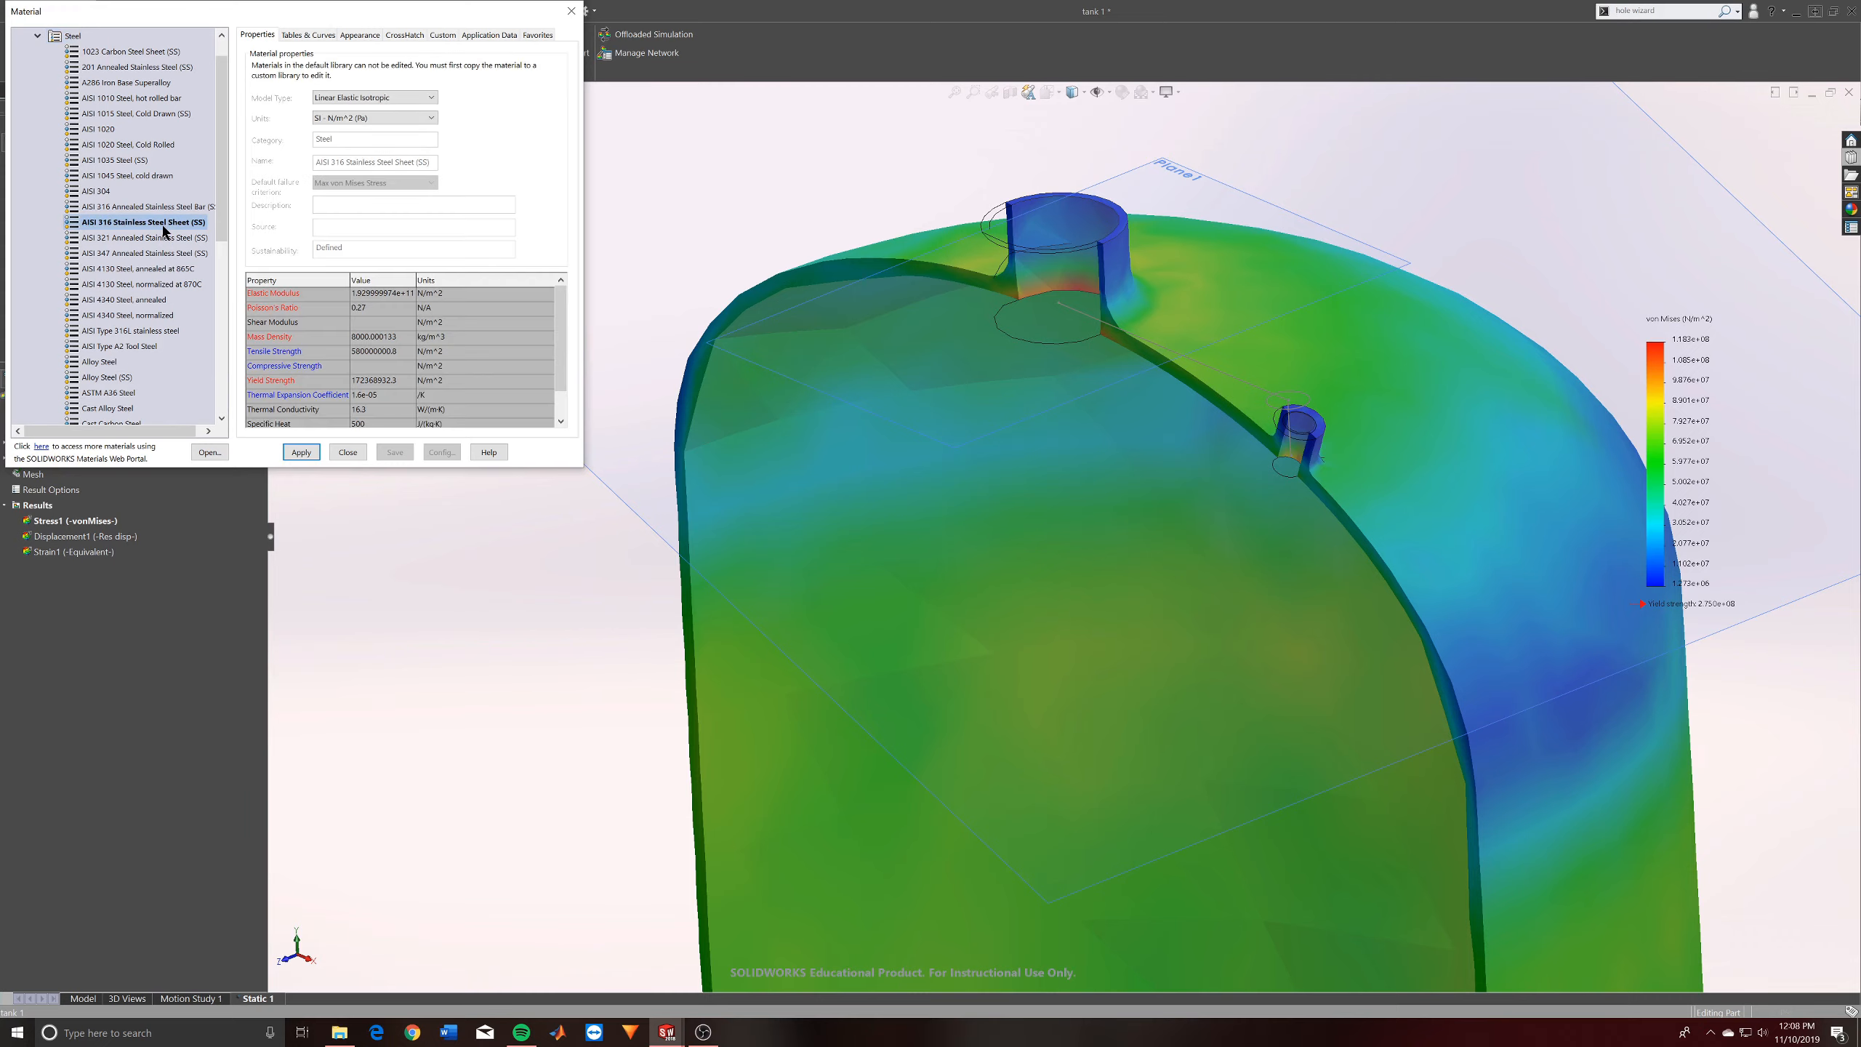
left_click(299, 452)
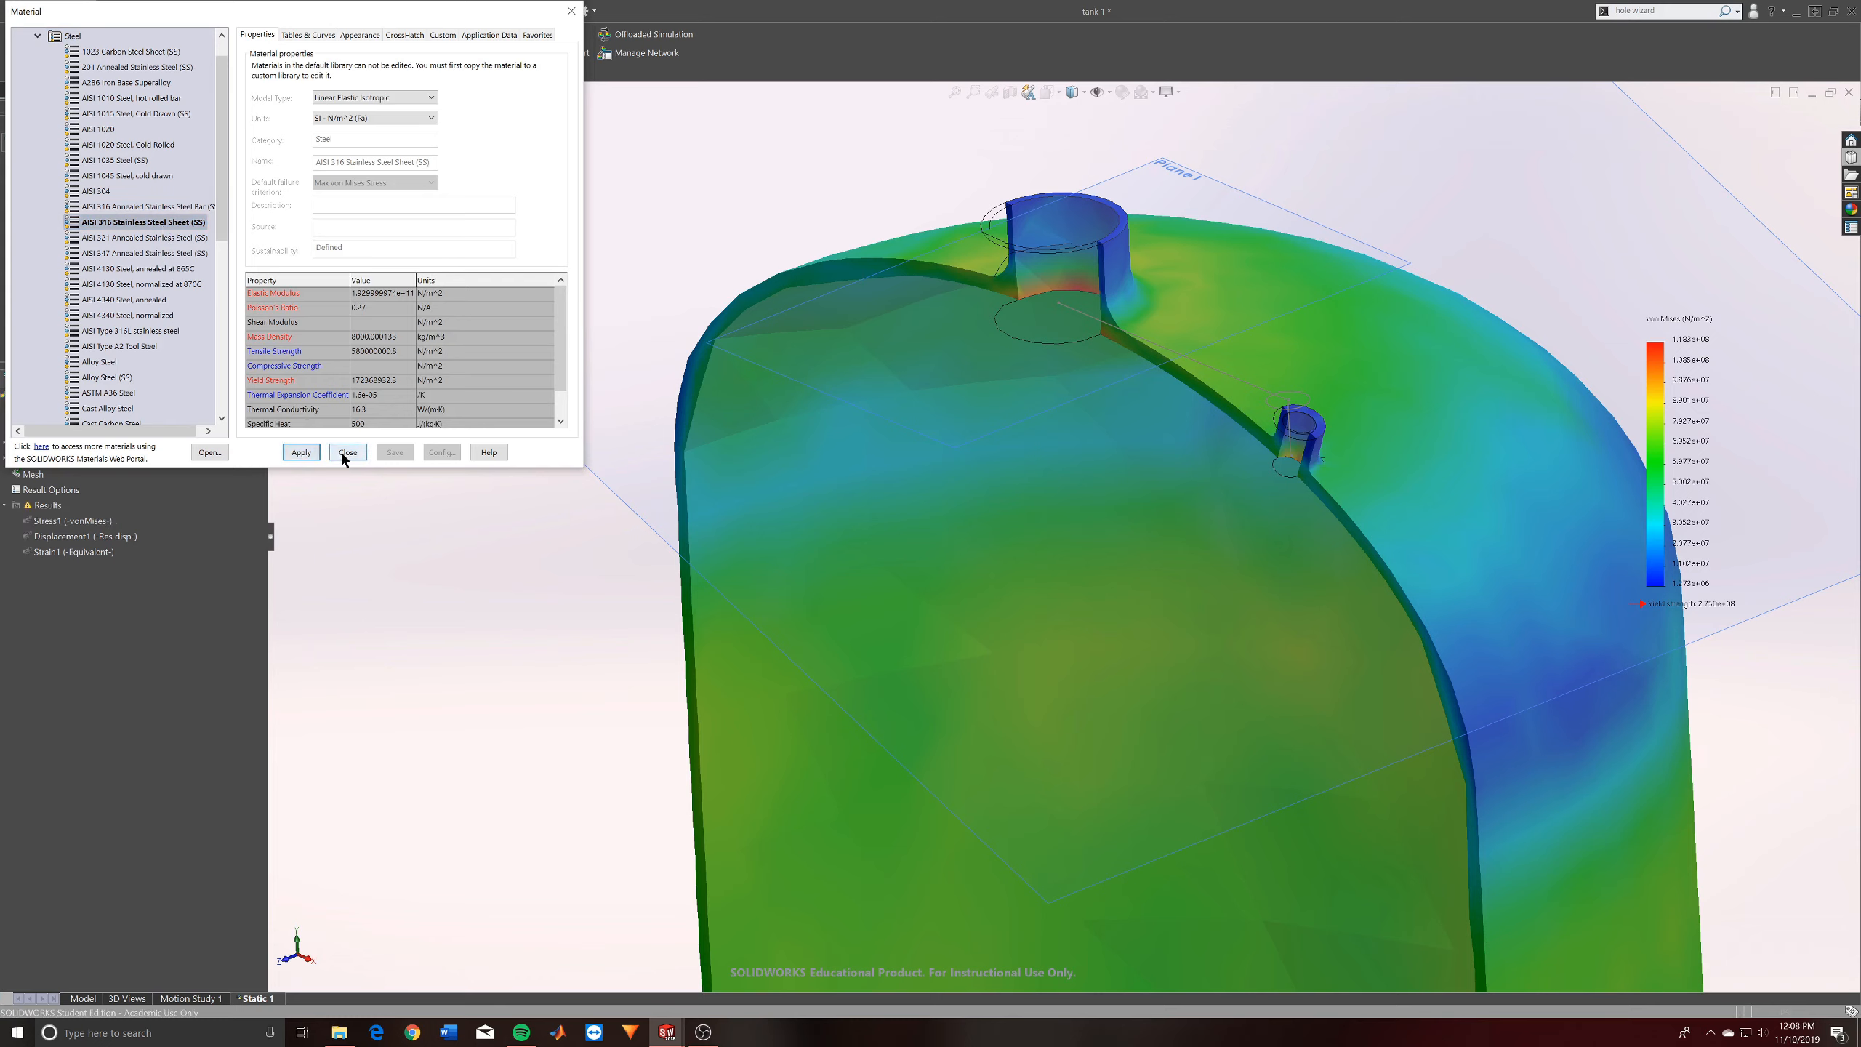
left_click(341, 450)
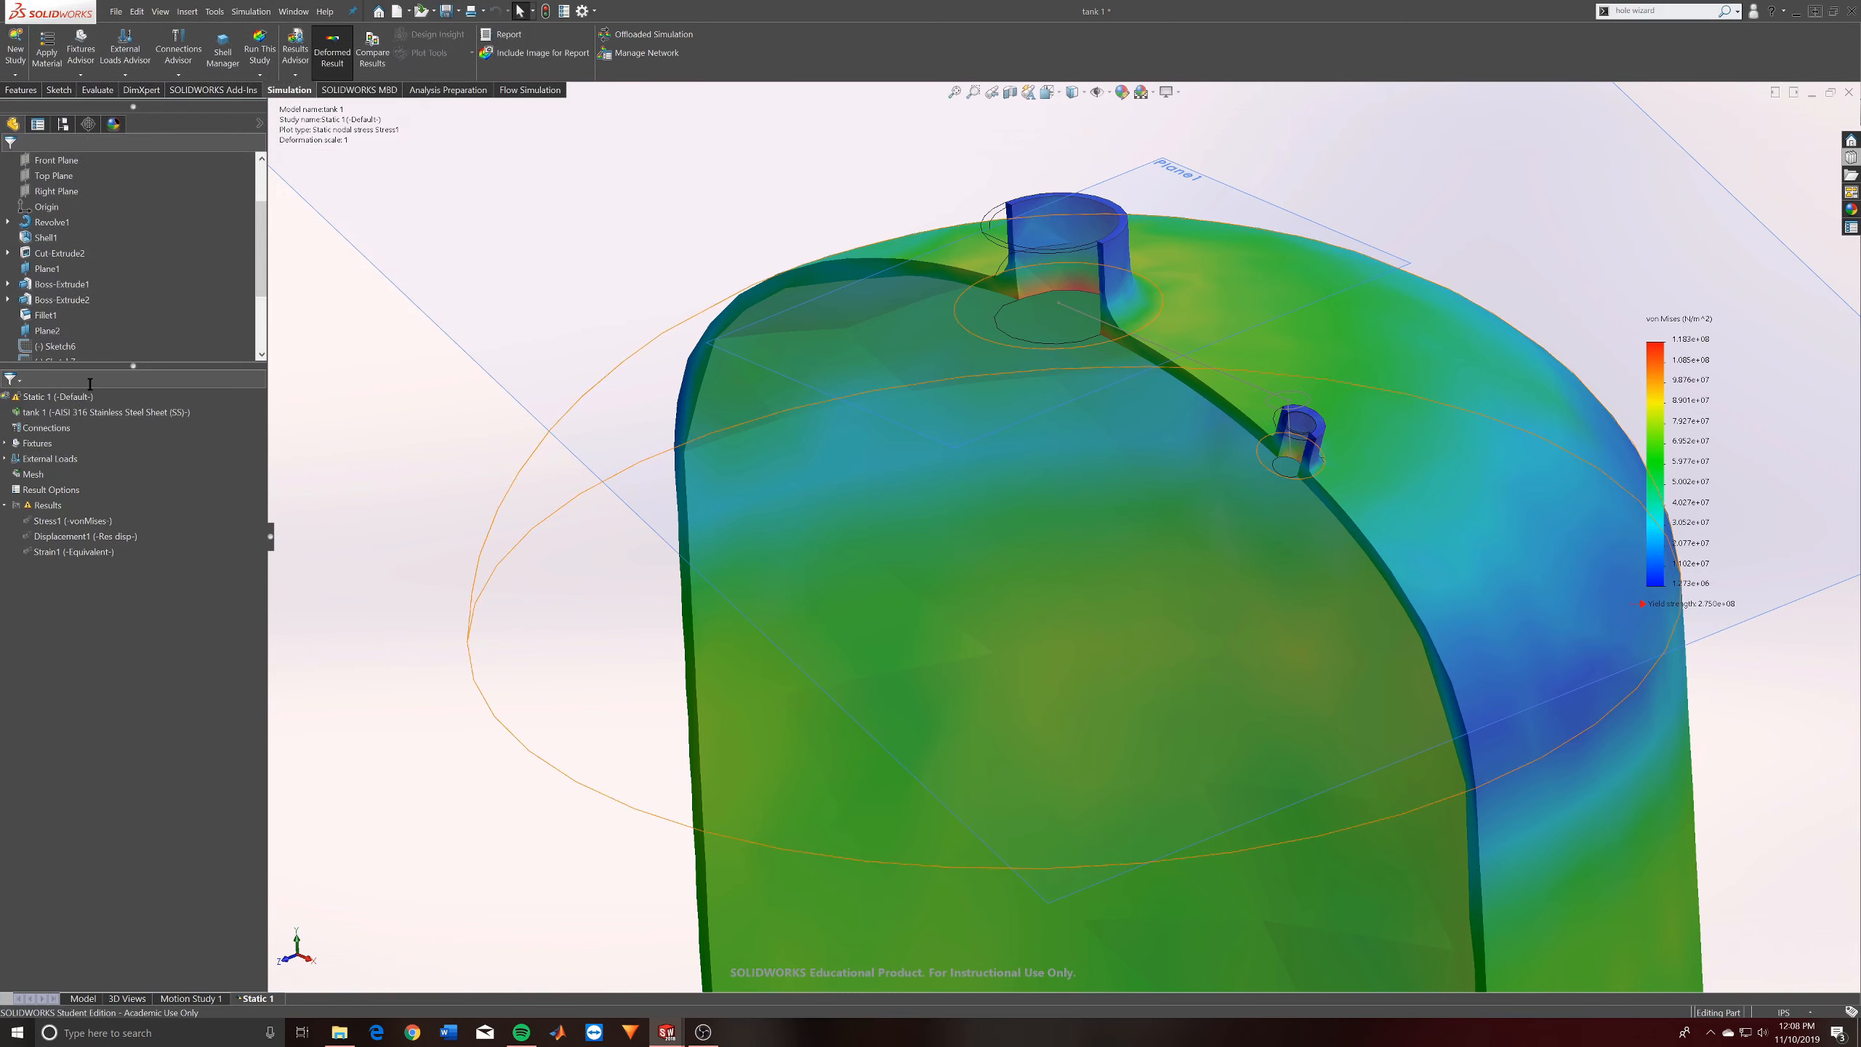
Run the Static 1 study again with the new tank material
right_click(53, 397)
left_click(74, 427)
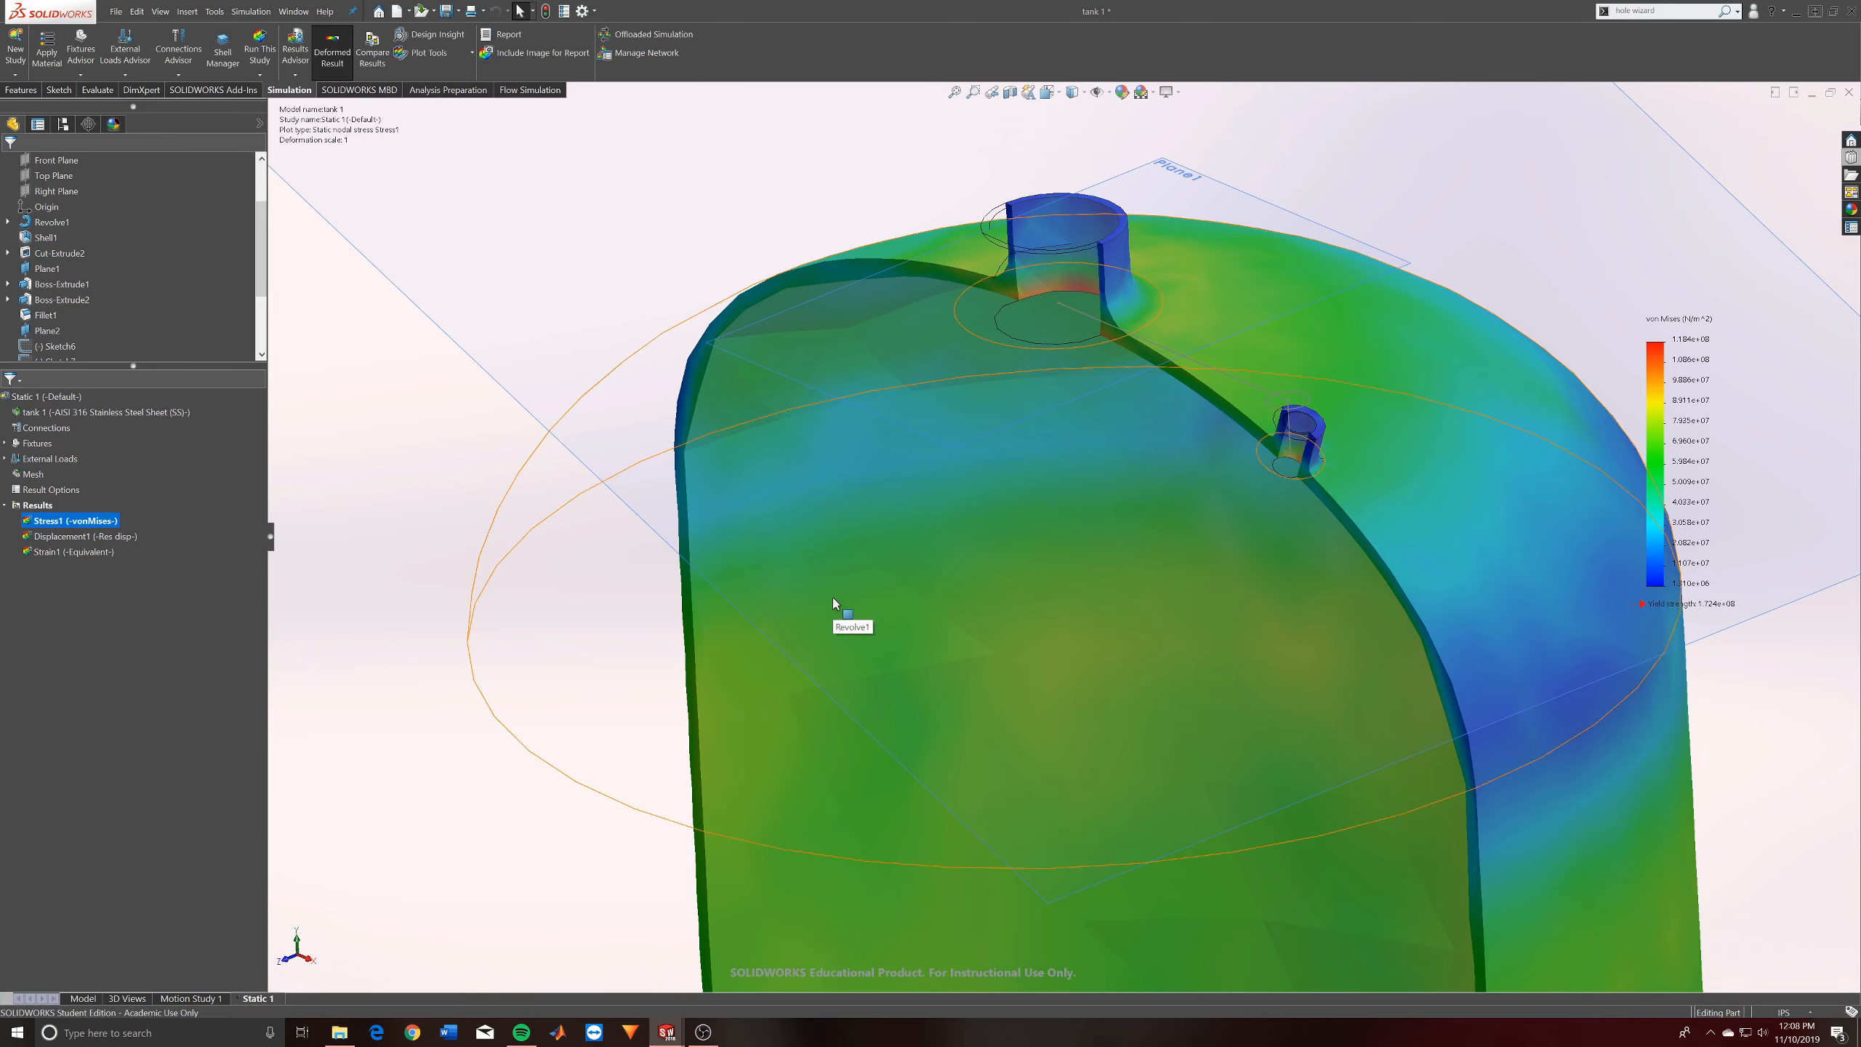
right_click(88, 519)
key("Escape")
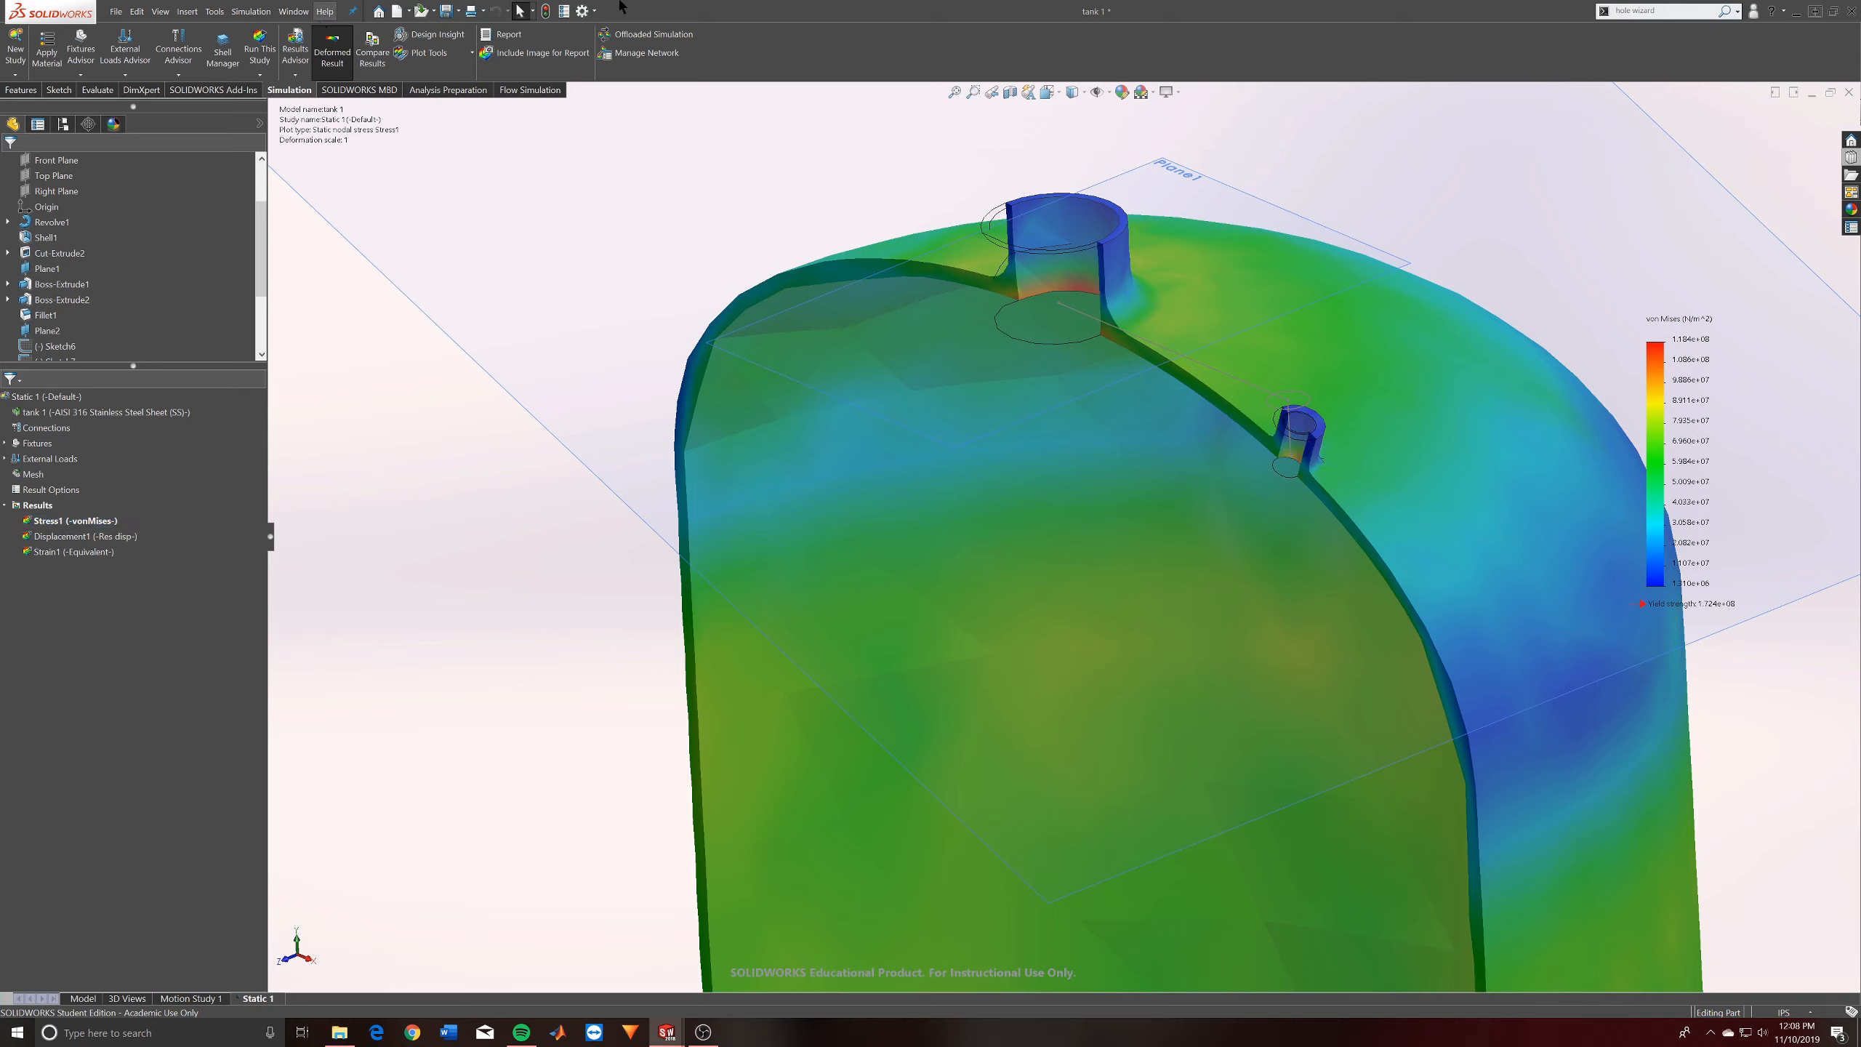
Animate the von Mises stress plot of the sectioned tank at speed 52
right_click(102, 524)
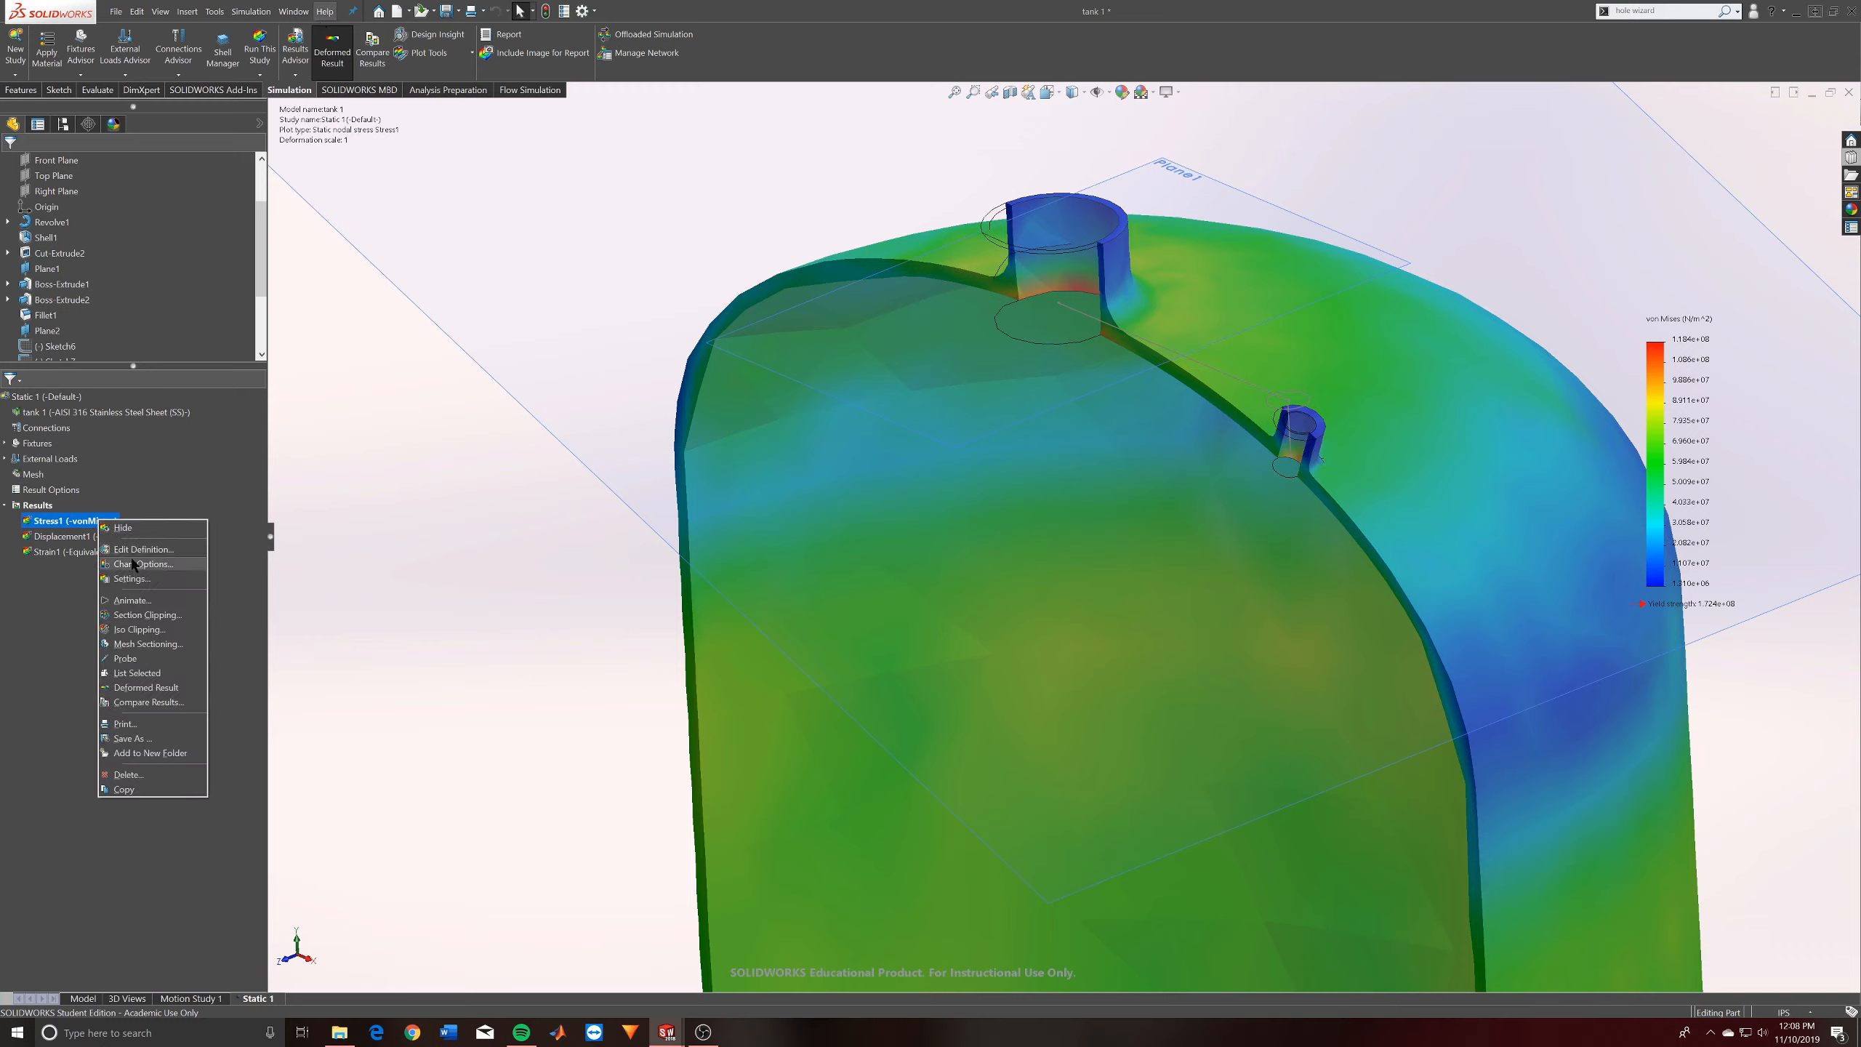
left_click(131, 600)
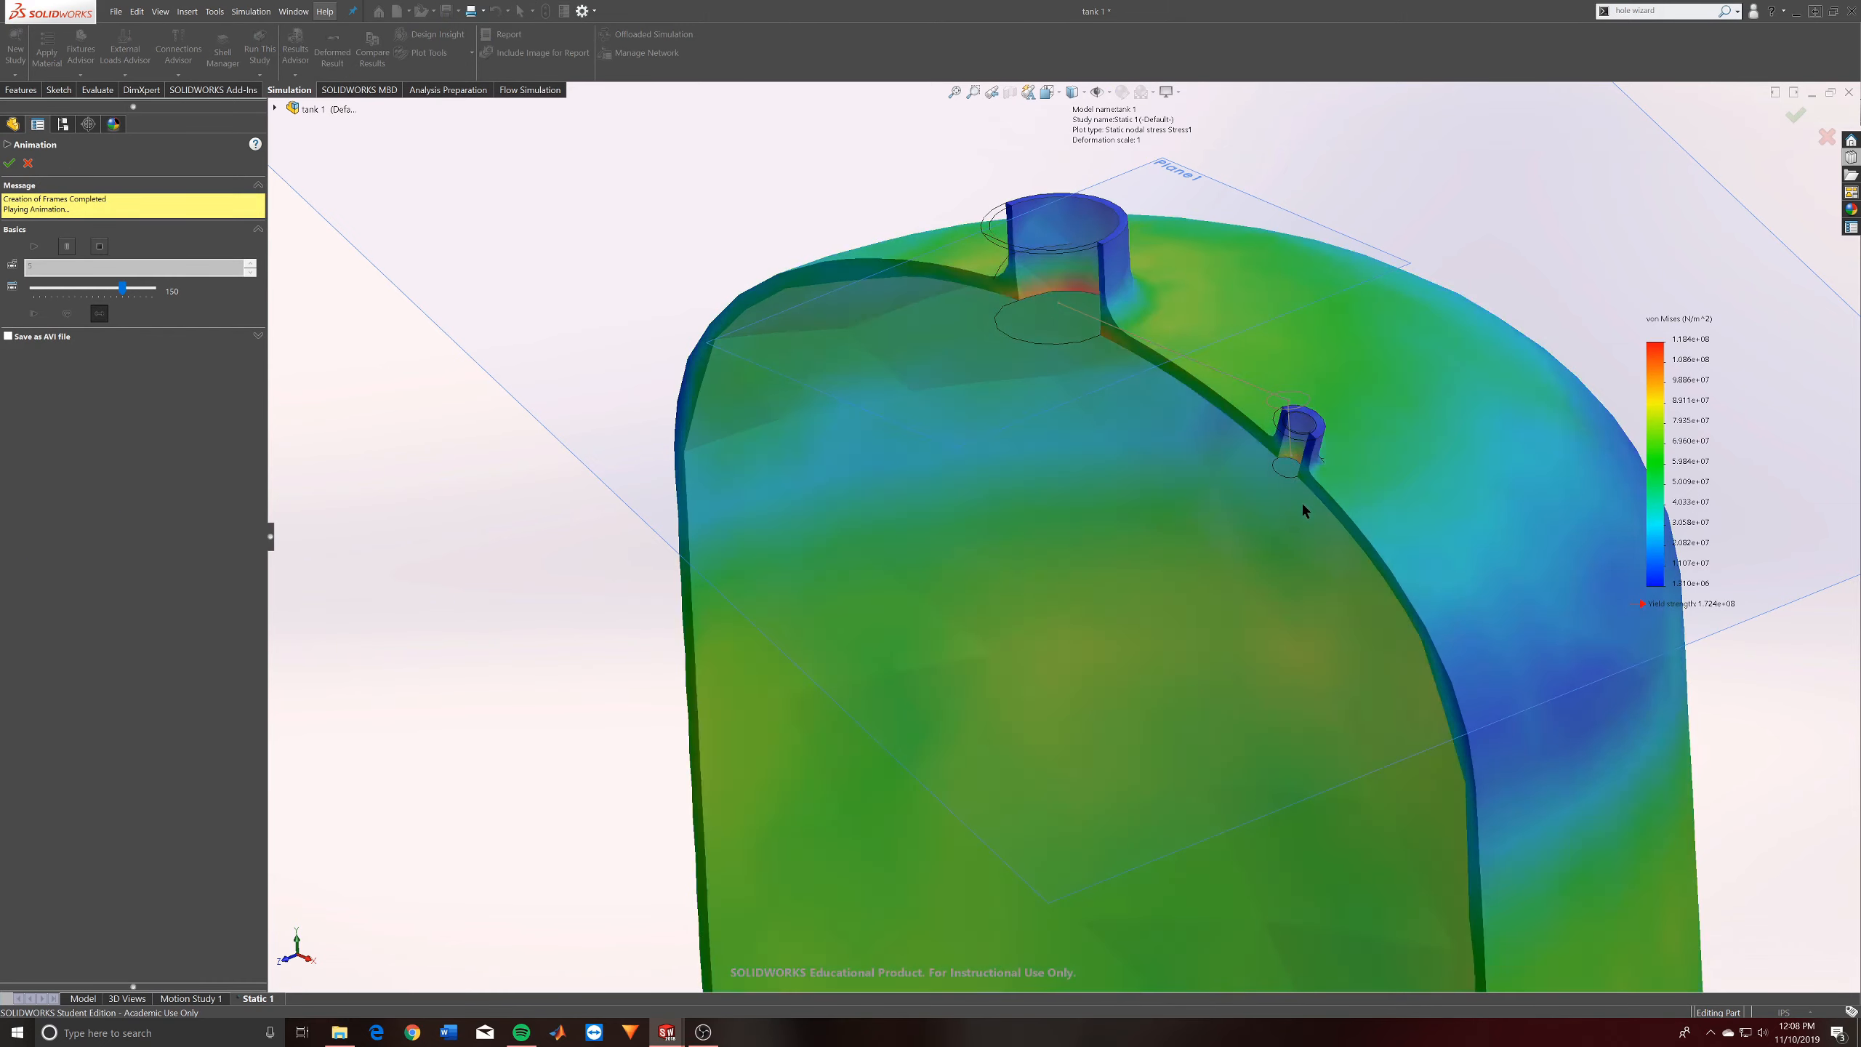
middle_click_drag(1301, 501, 1363, 507)
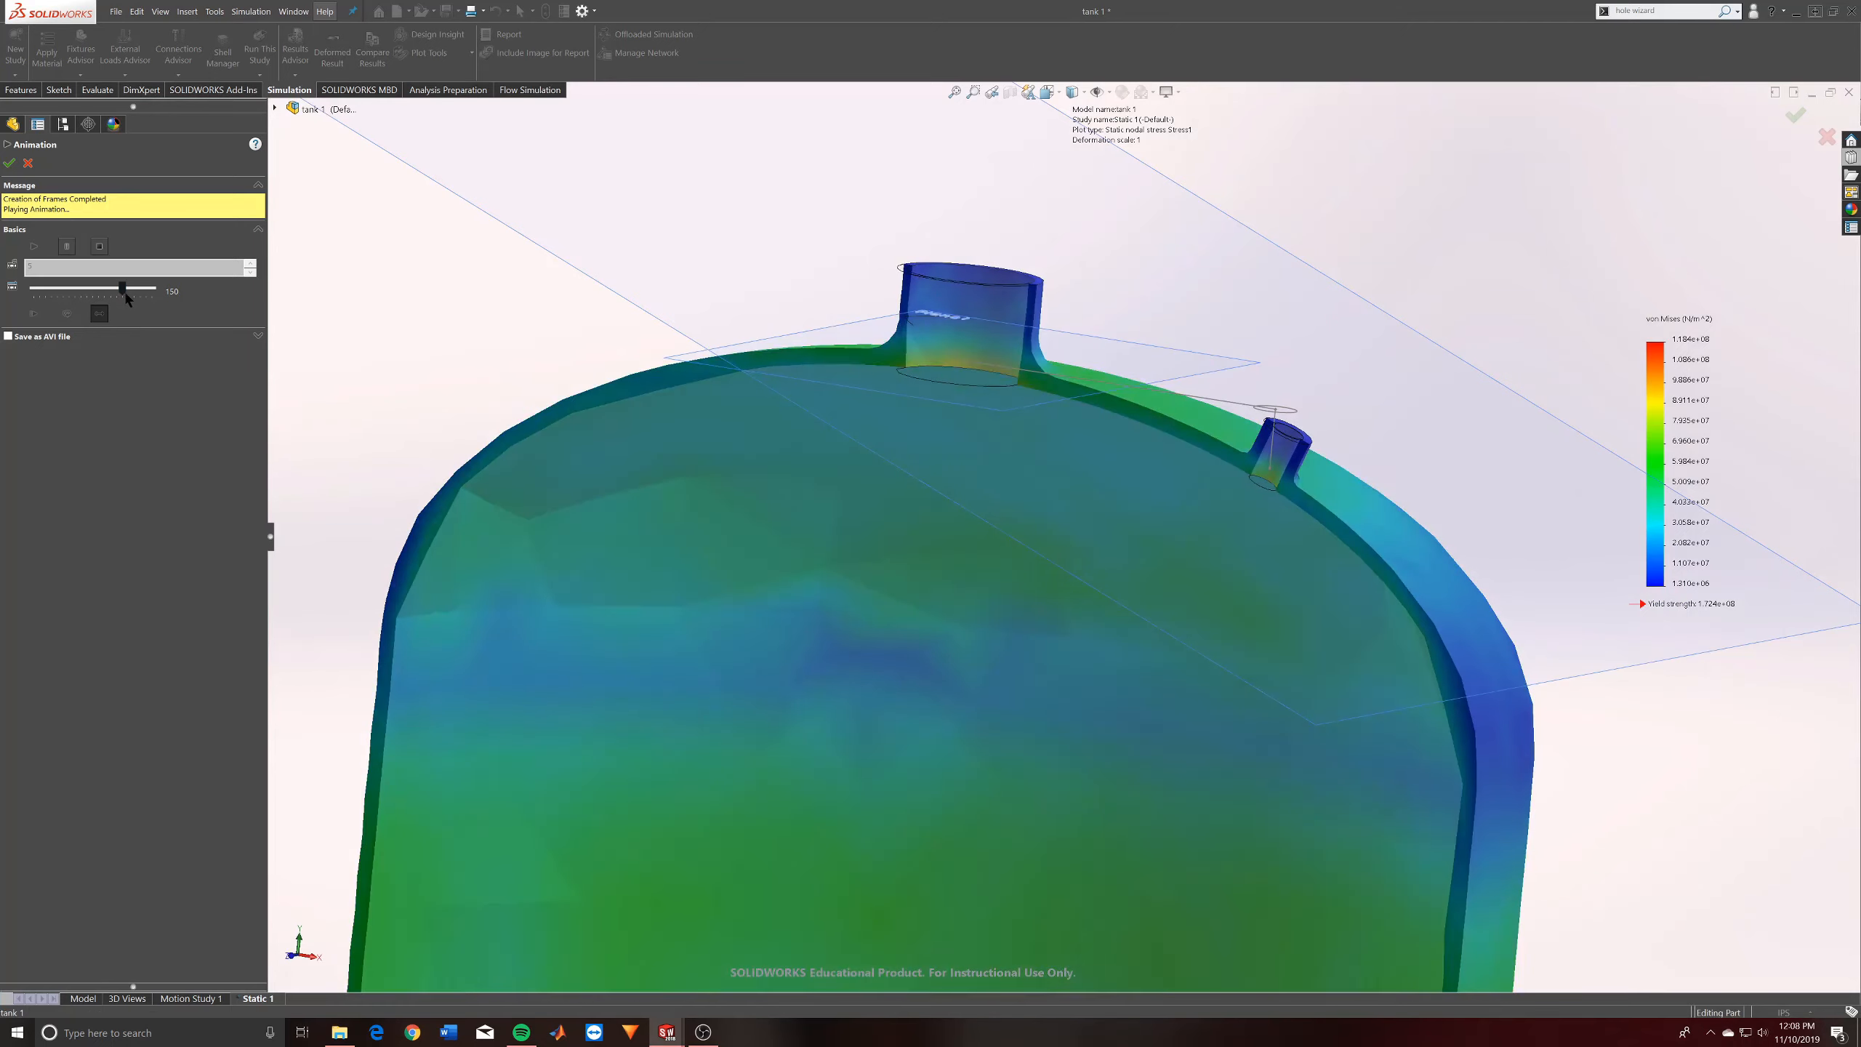
left_click_drag(122, 288, 65, 290)
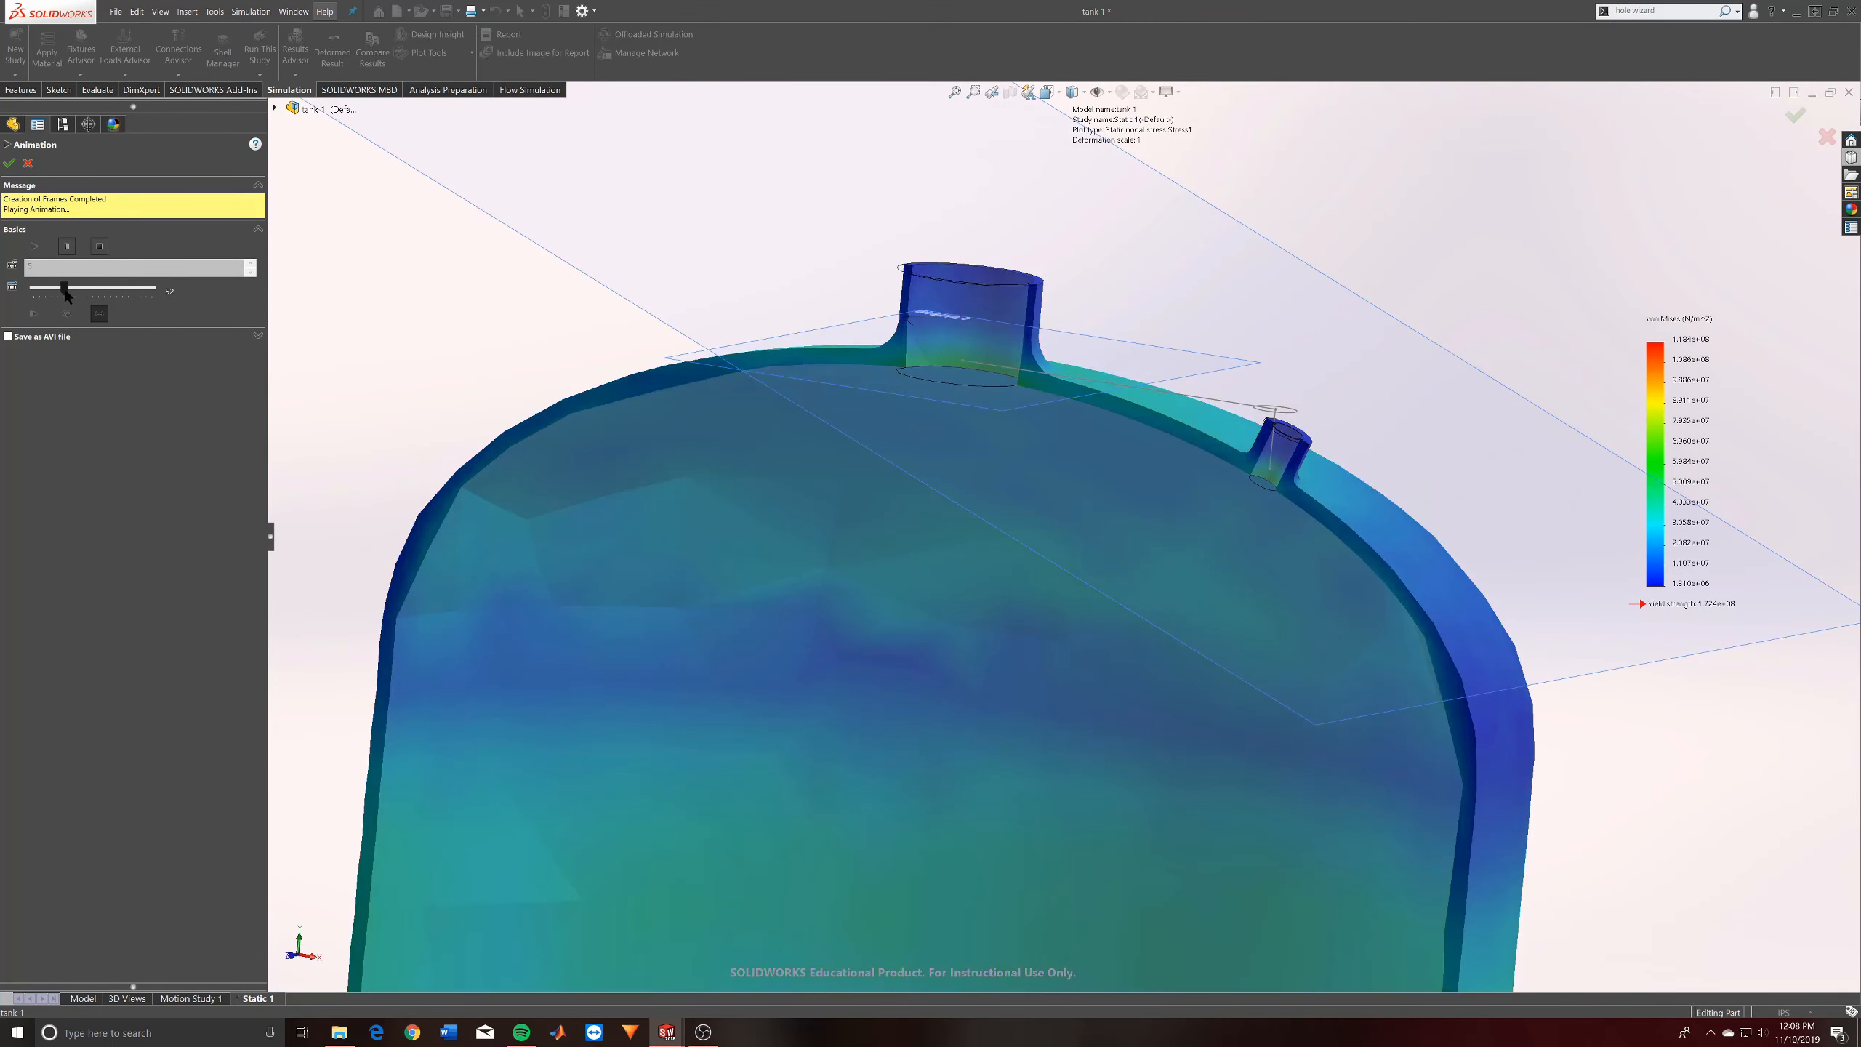
scroll(1201, 739, "up", 8)
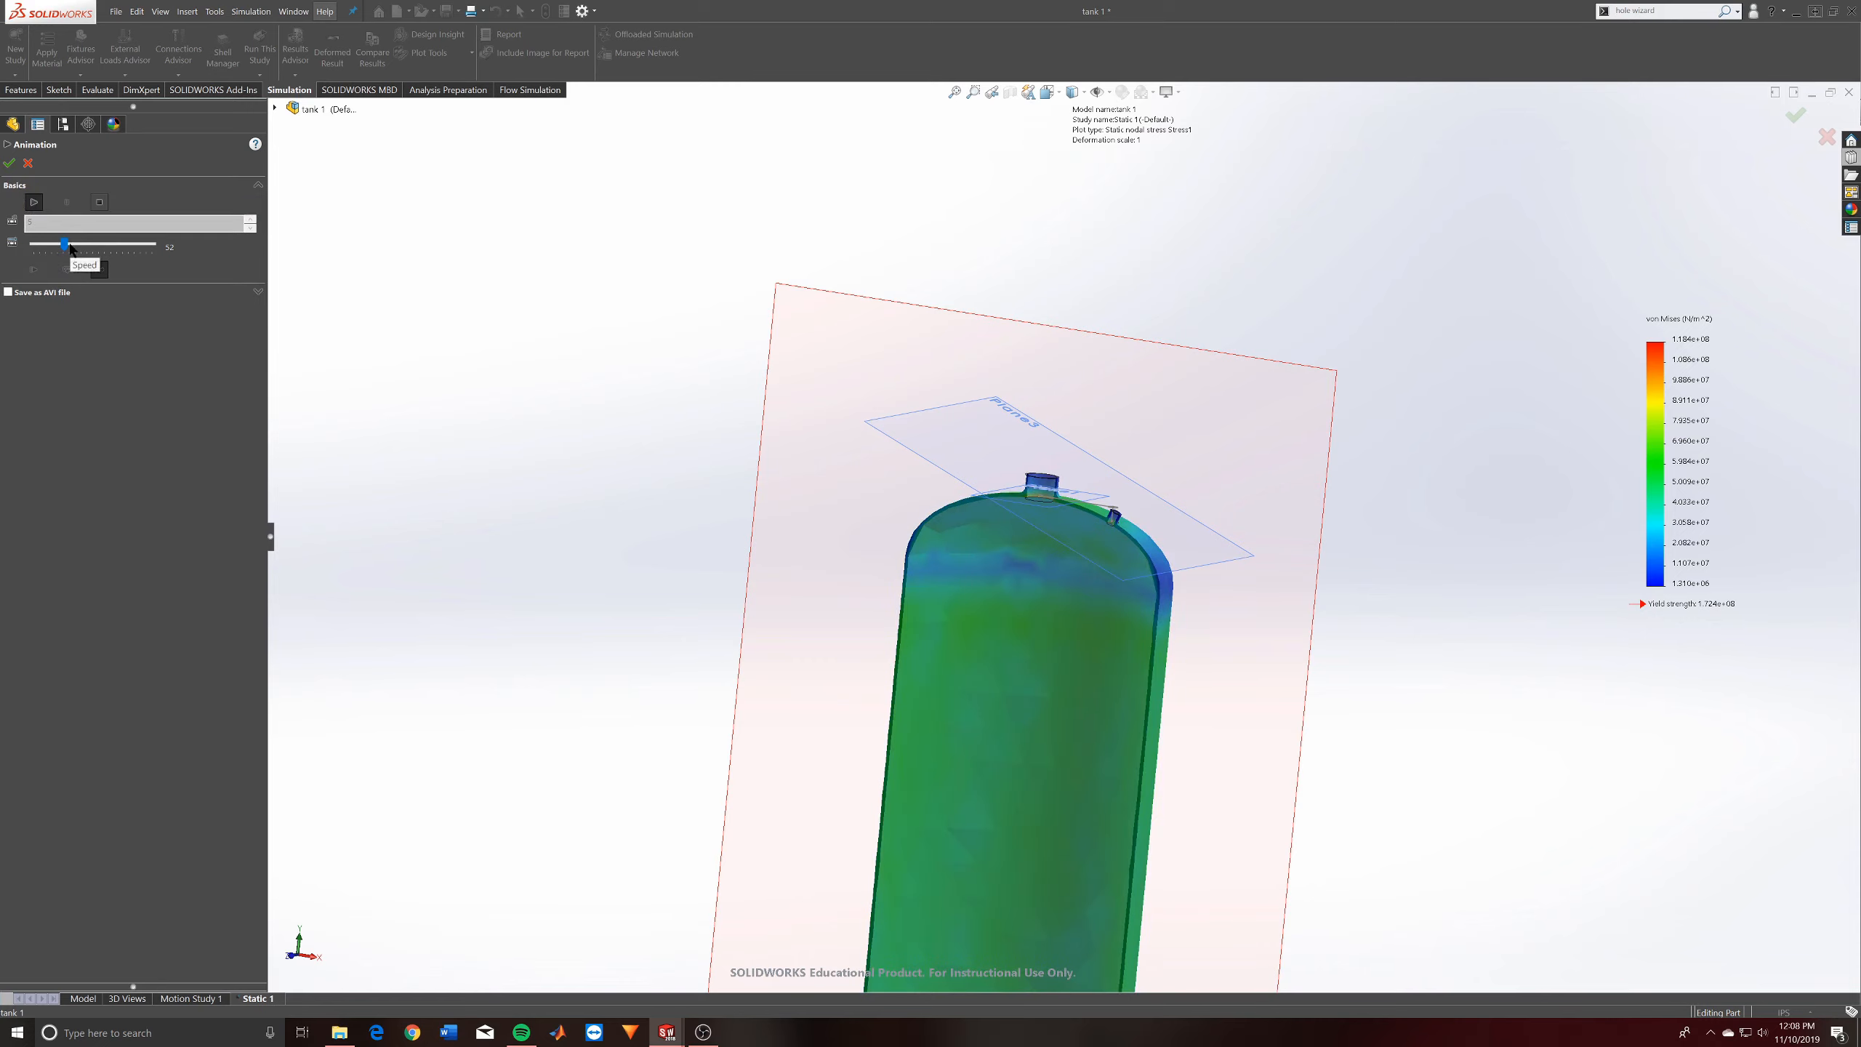
scroll(1062, 536, "up", 3)
middle_click_drag(1101, 757, 992, 755)
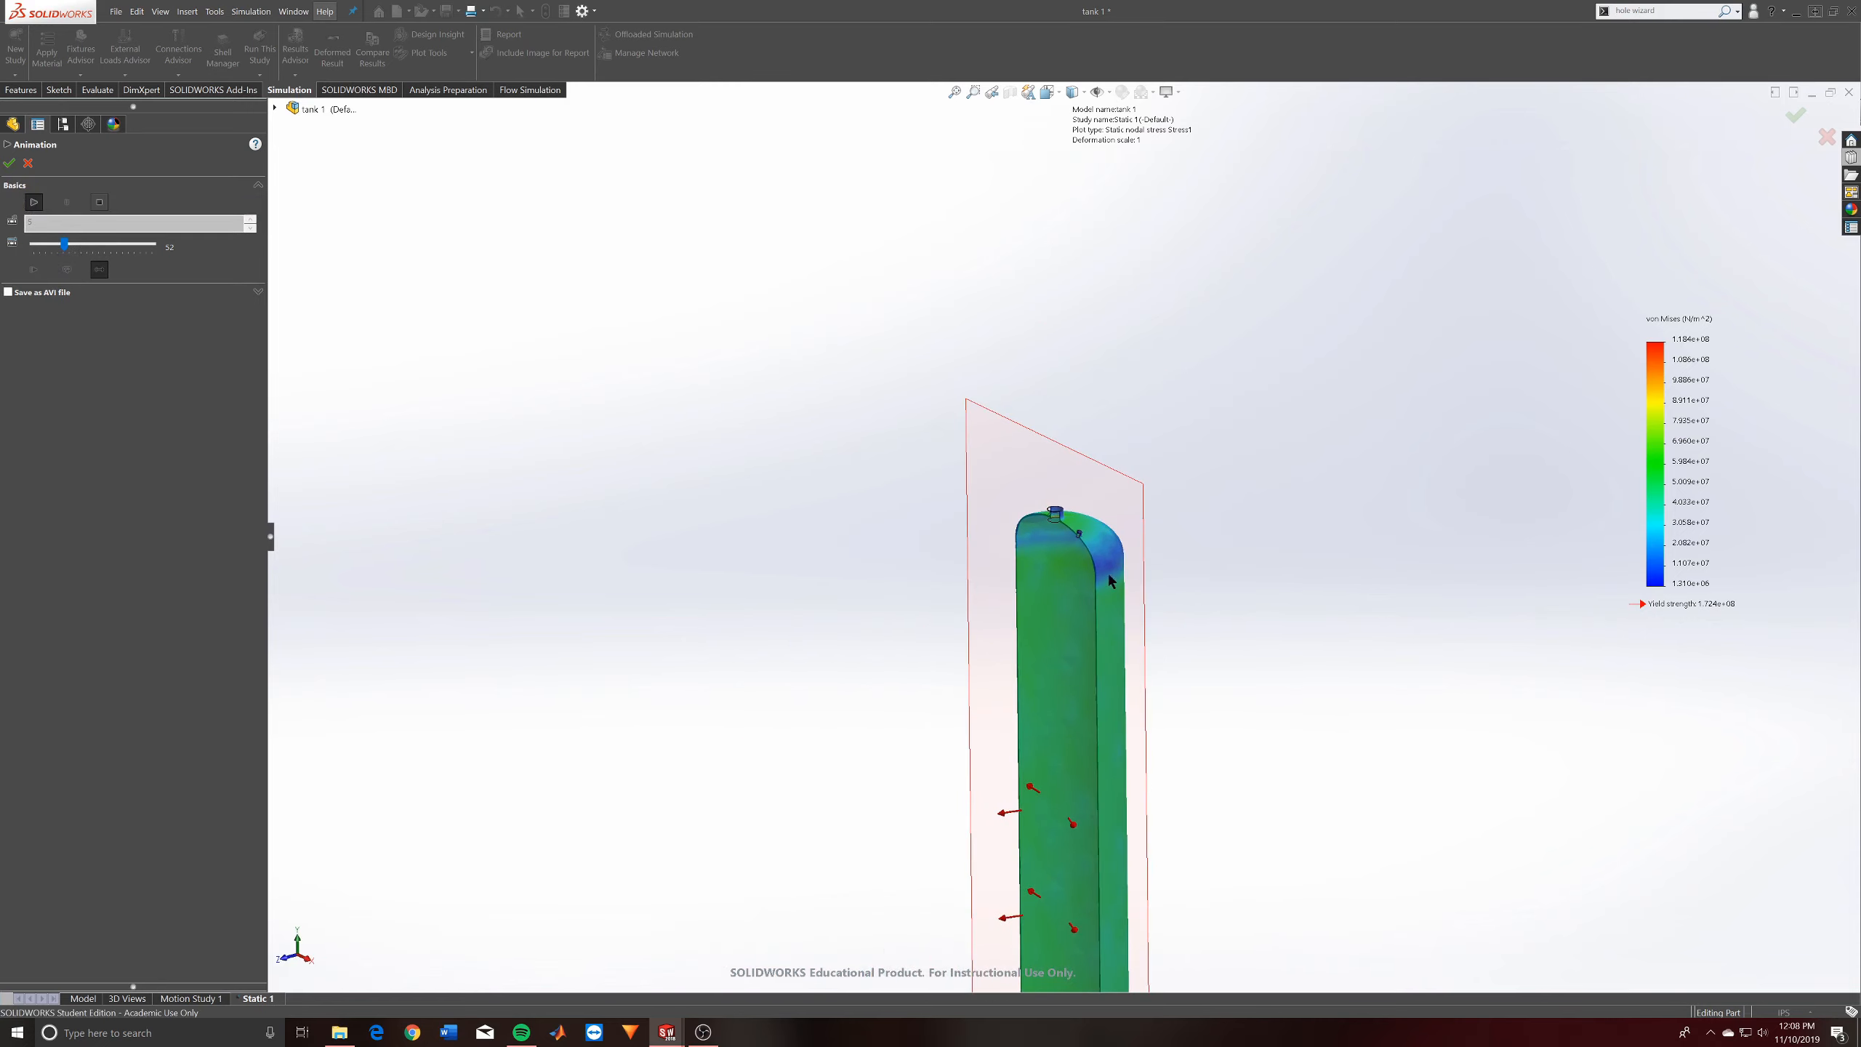
Replay the stress animation over the full tank and upper dome, then stop it and close the animation settings
left_click(33, 202)
scroll(1058, 682, "down", 2)
scroll(1061, 689, "up", 3)
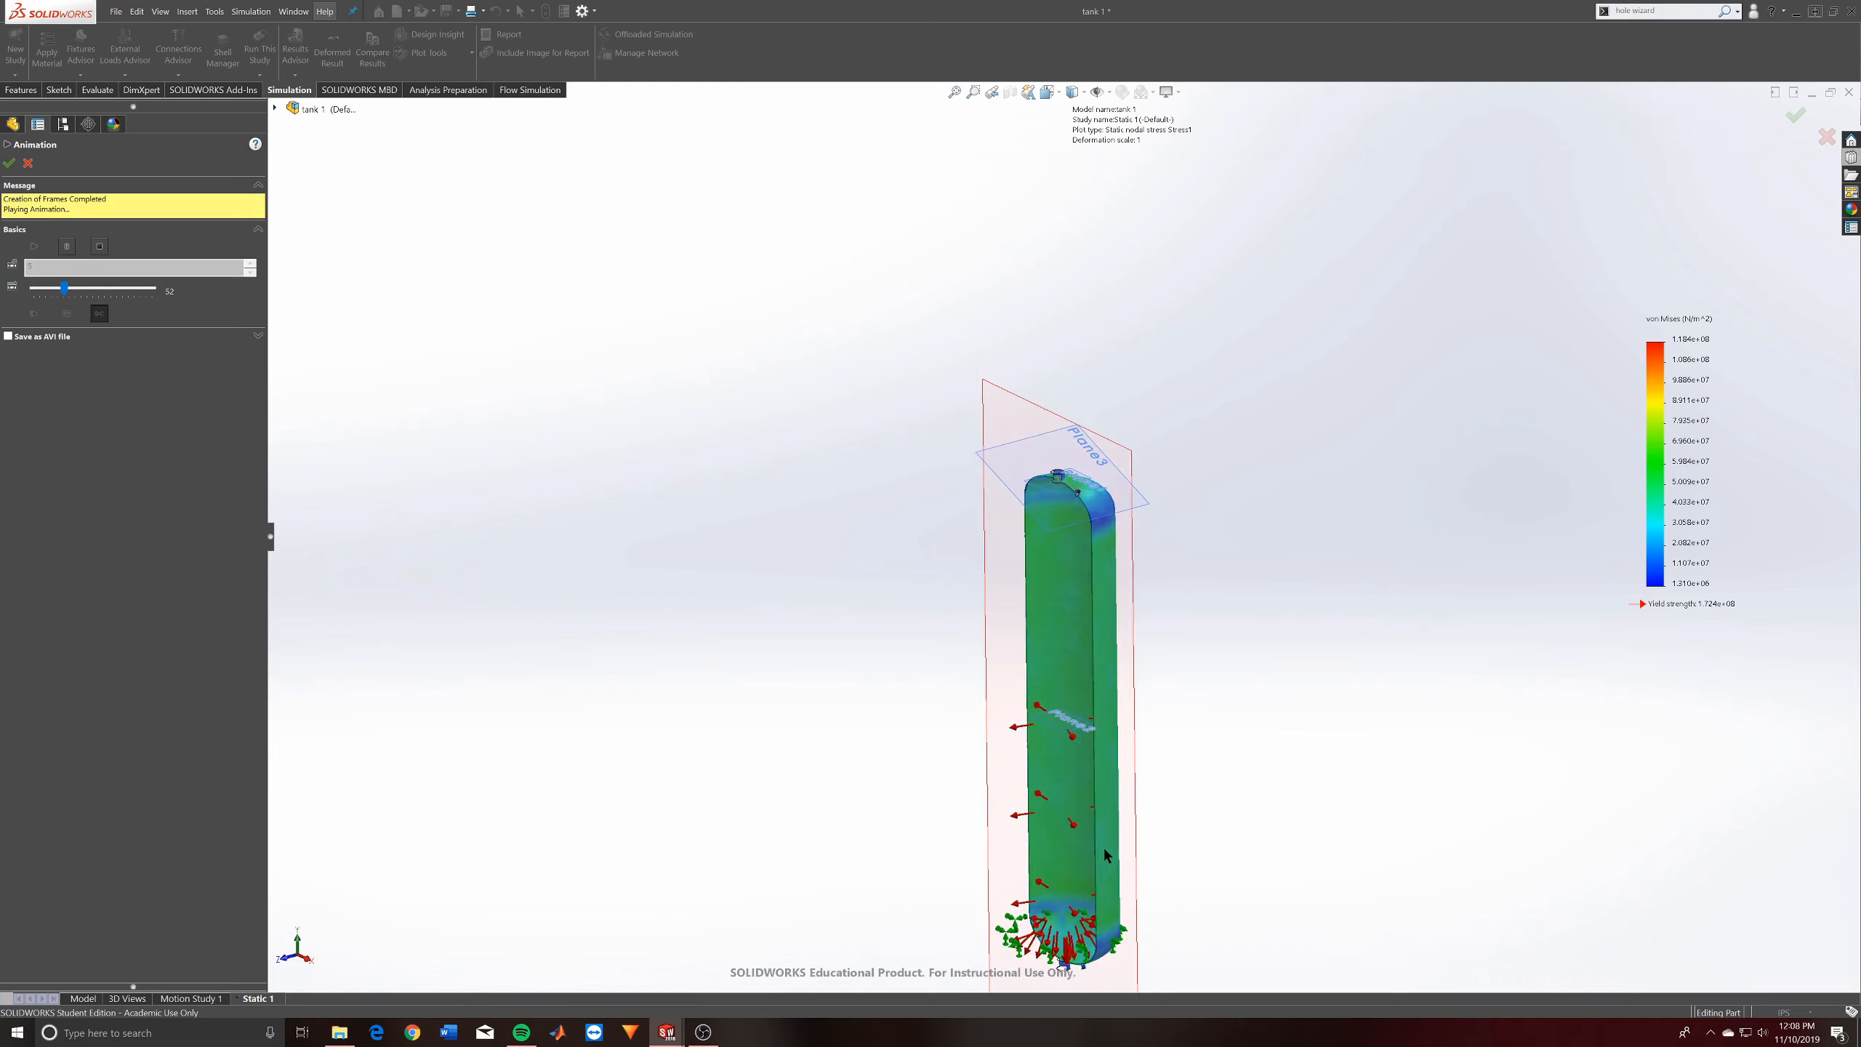
middle_click_drag(1074, 778, 1069, 691, "ctrl")
scroll(1058, 721, "down", 2)
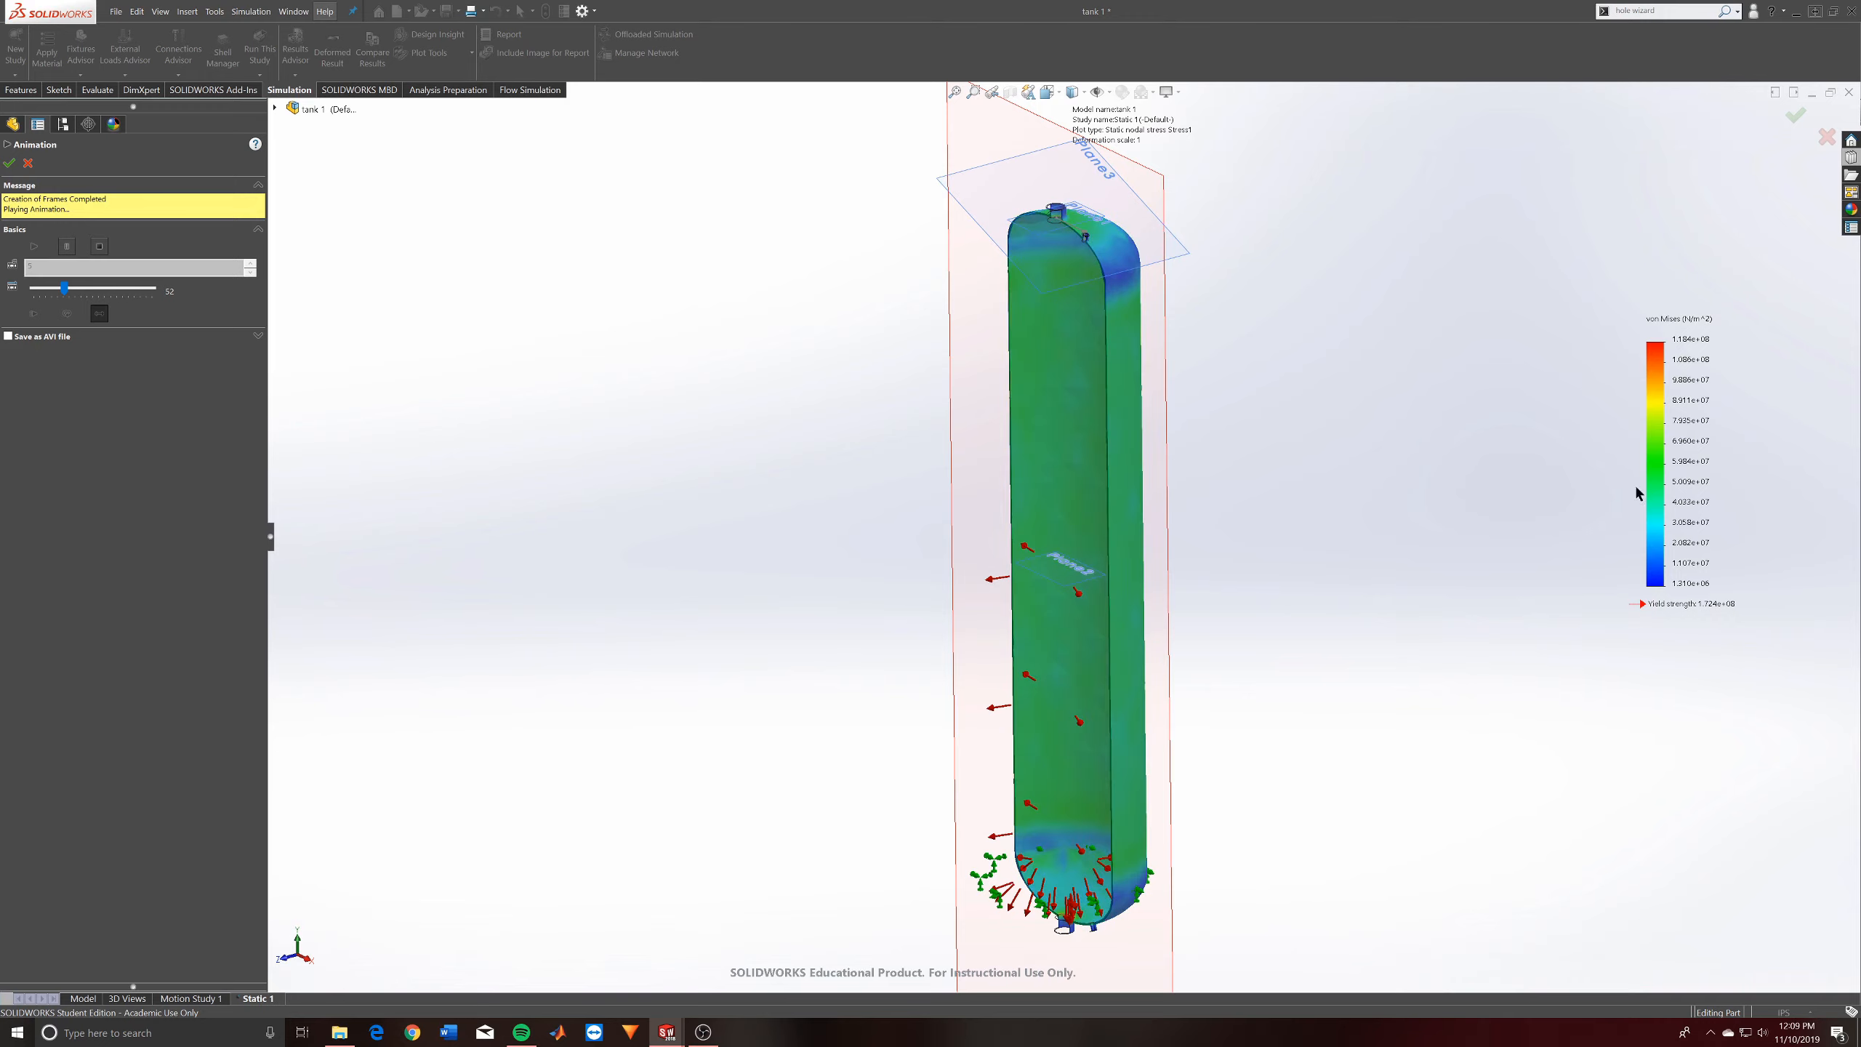
scroll(1107, 407, "down", 5)
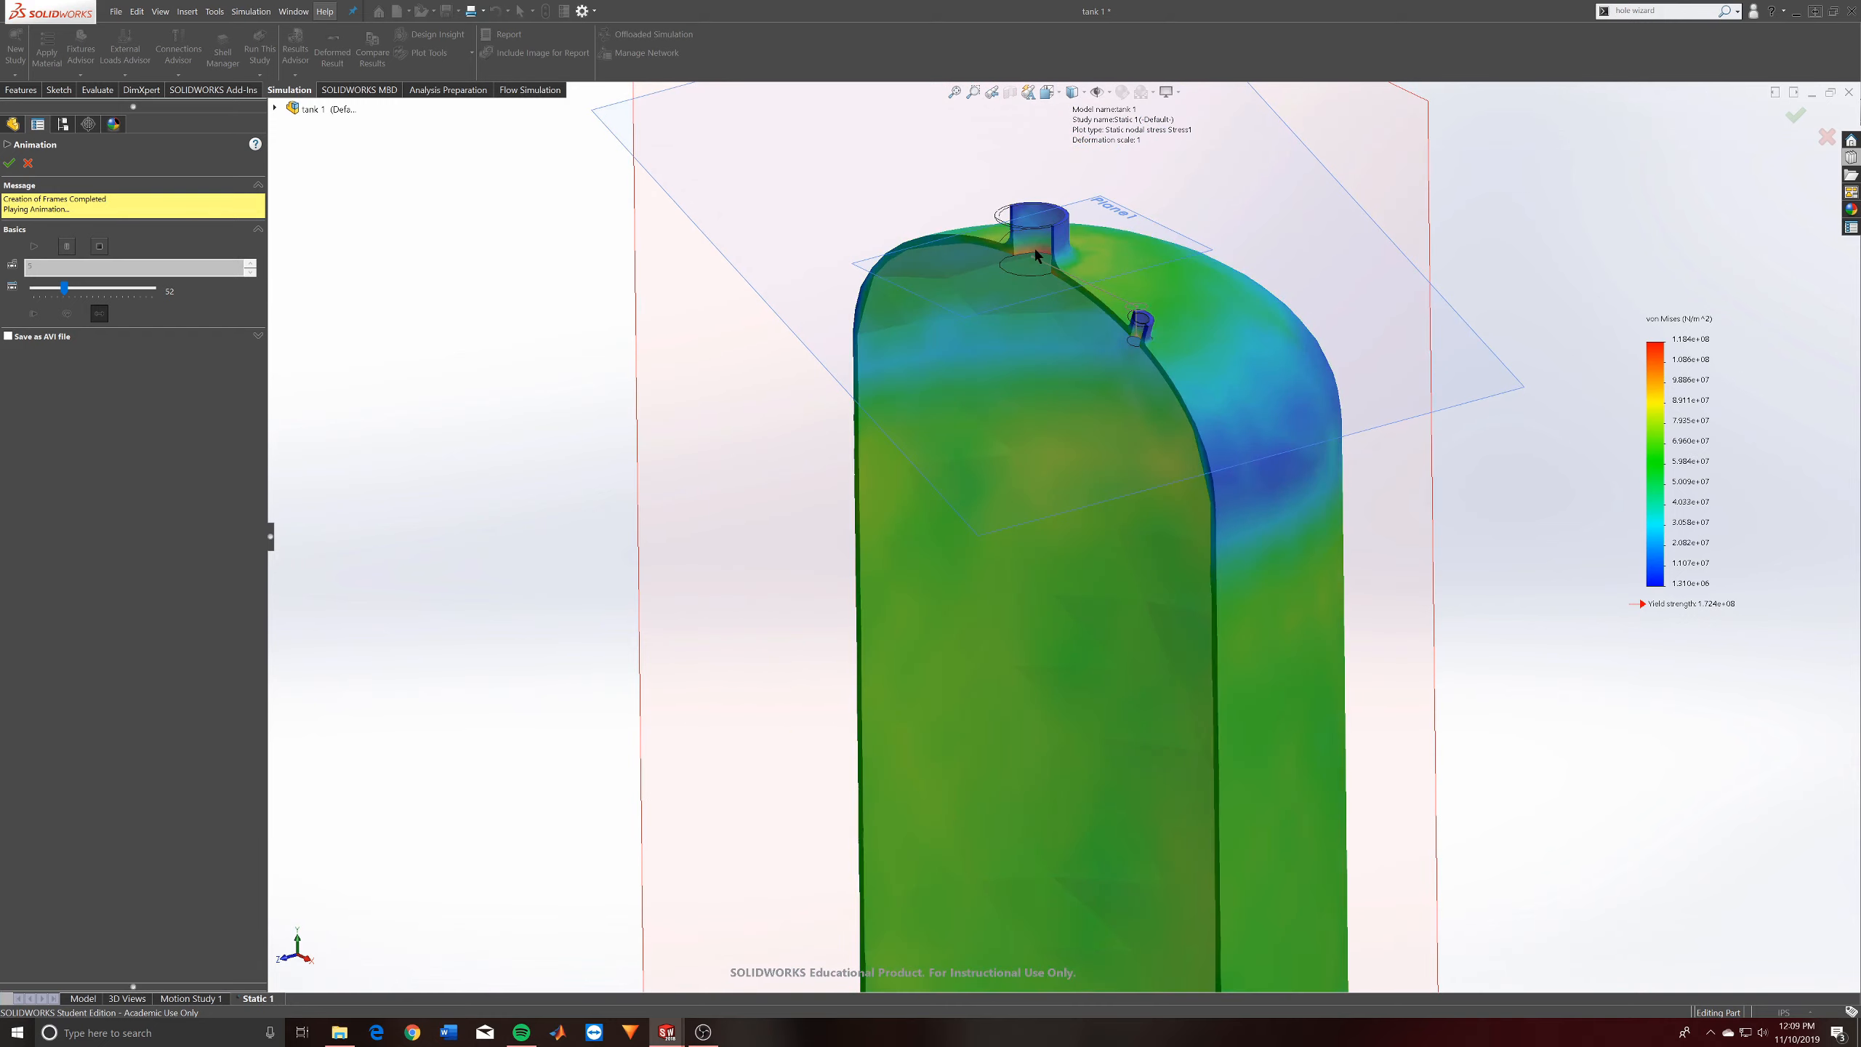
left_click(98, 245)
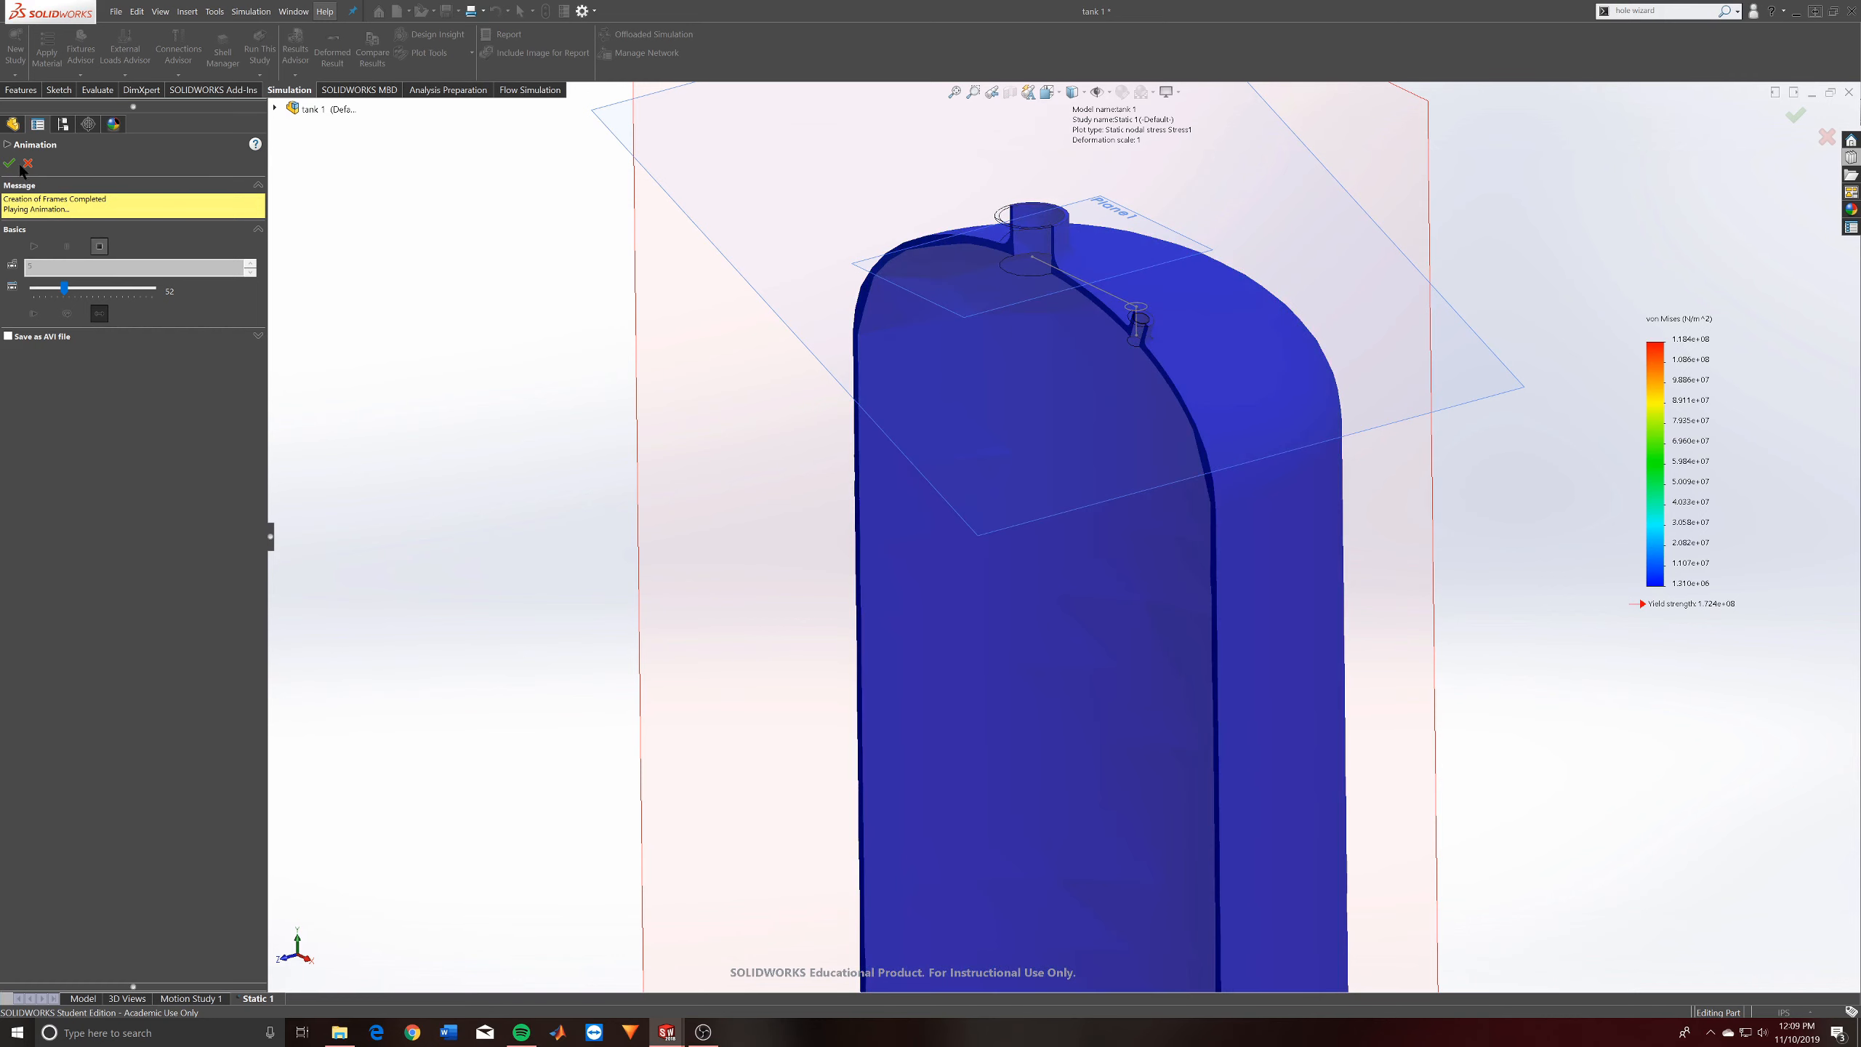
left_click(11, 164)
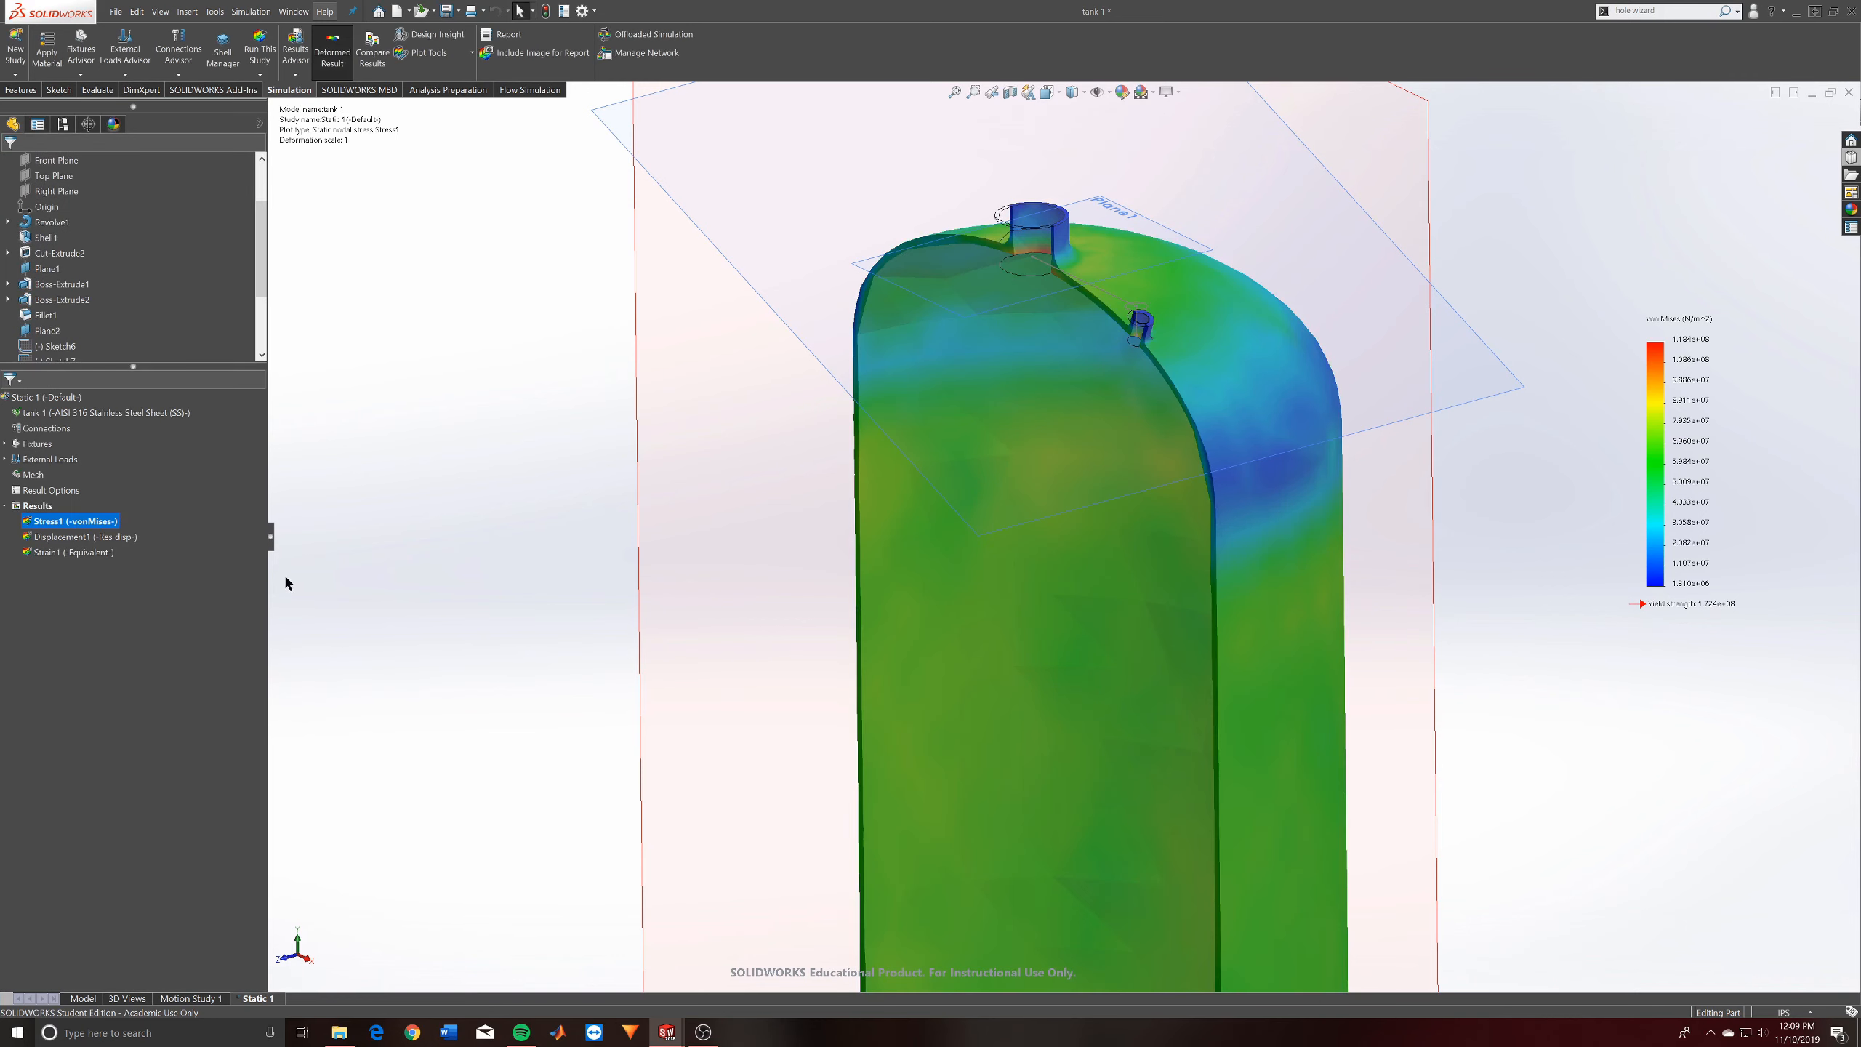
Check the displacement plot around the upper dome against its legend, then return to the von Mises stress plot
left_click(111, 538)
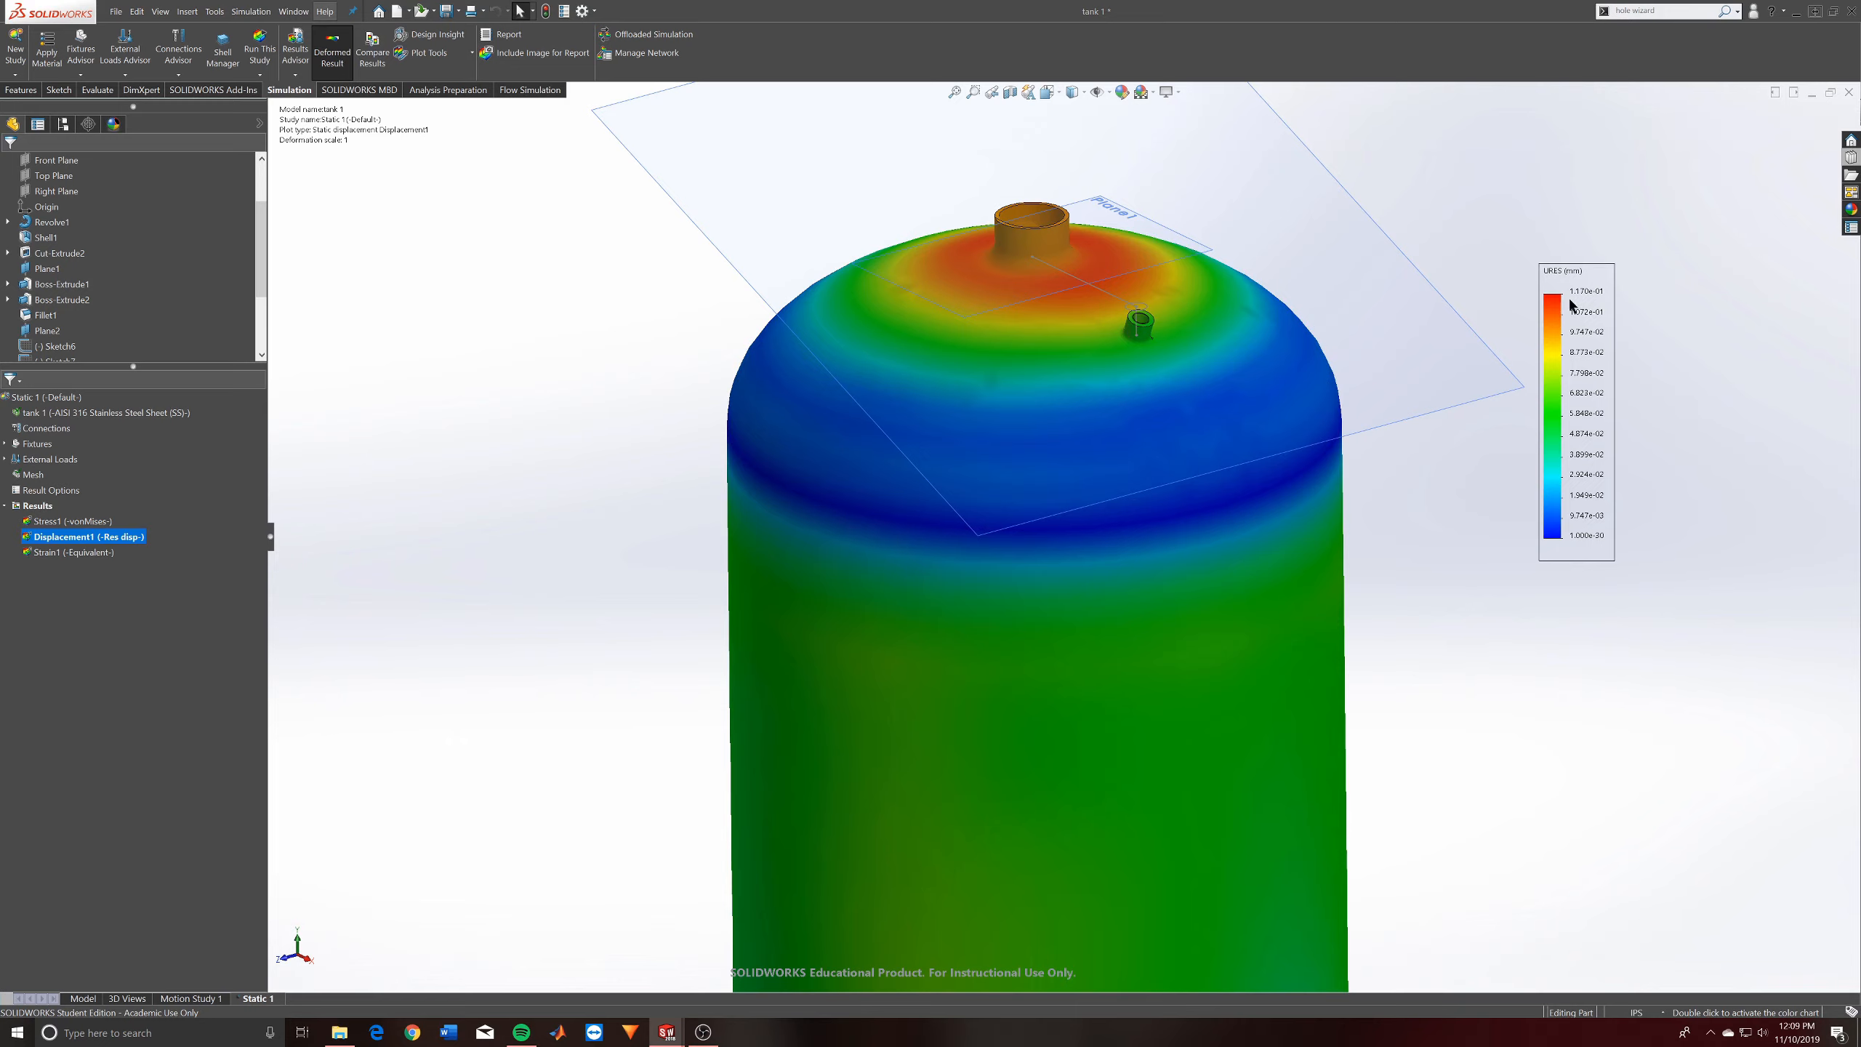
left_click(72, 521)
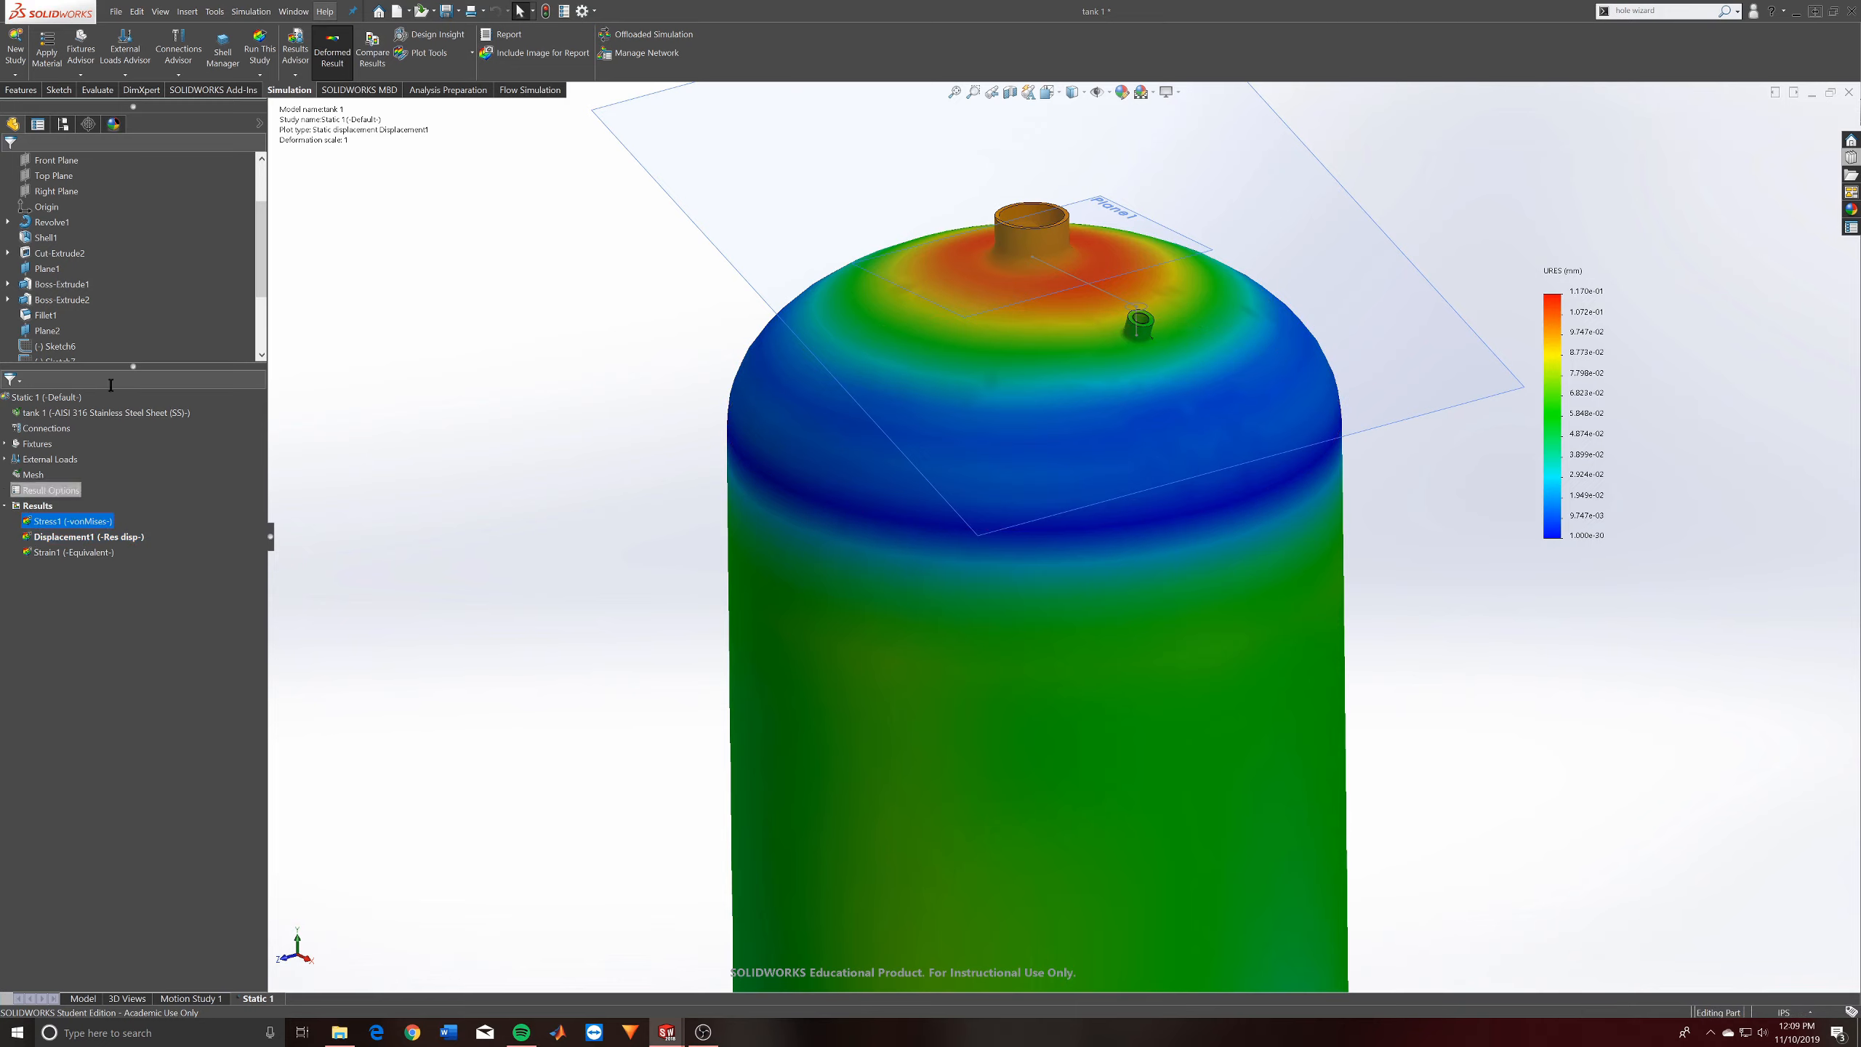
double_click(107, 521)
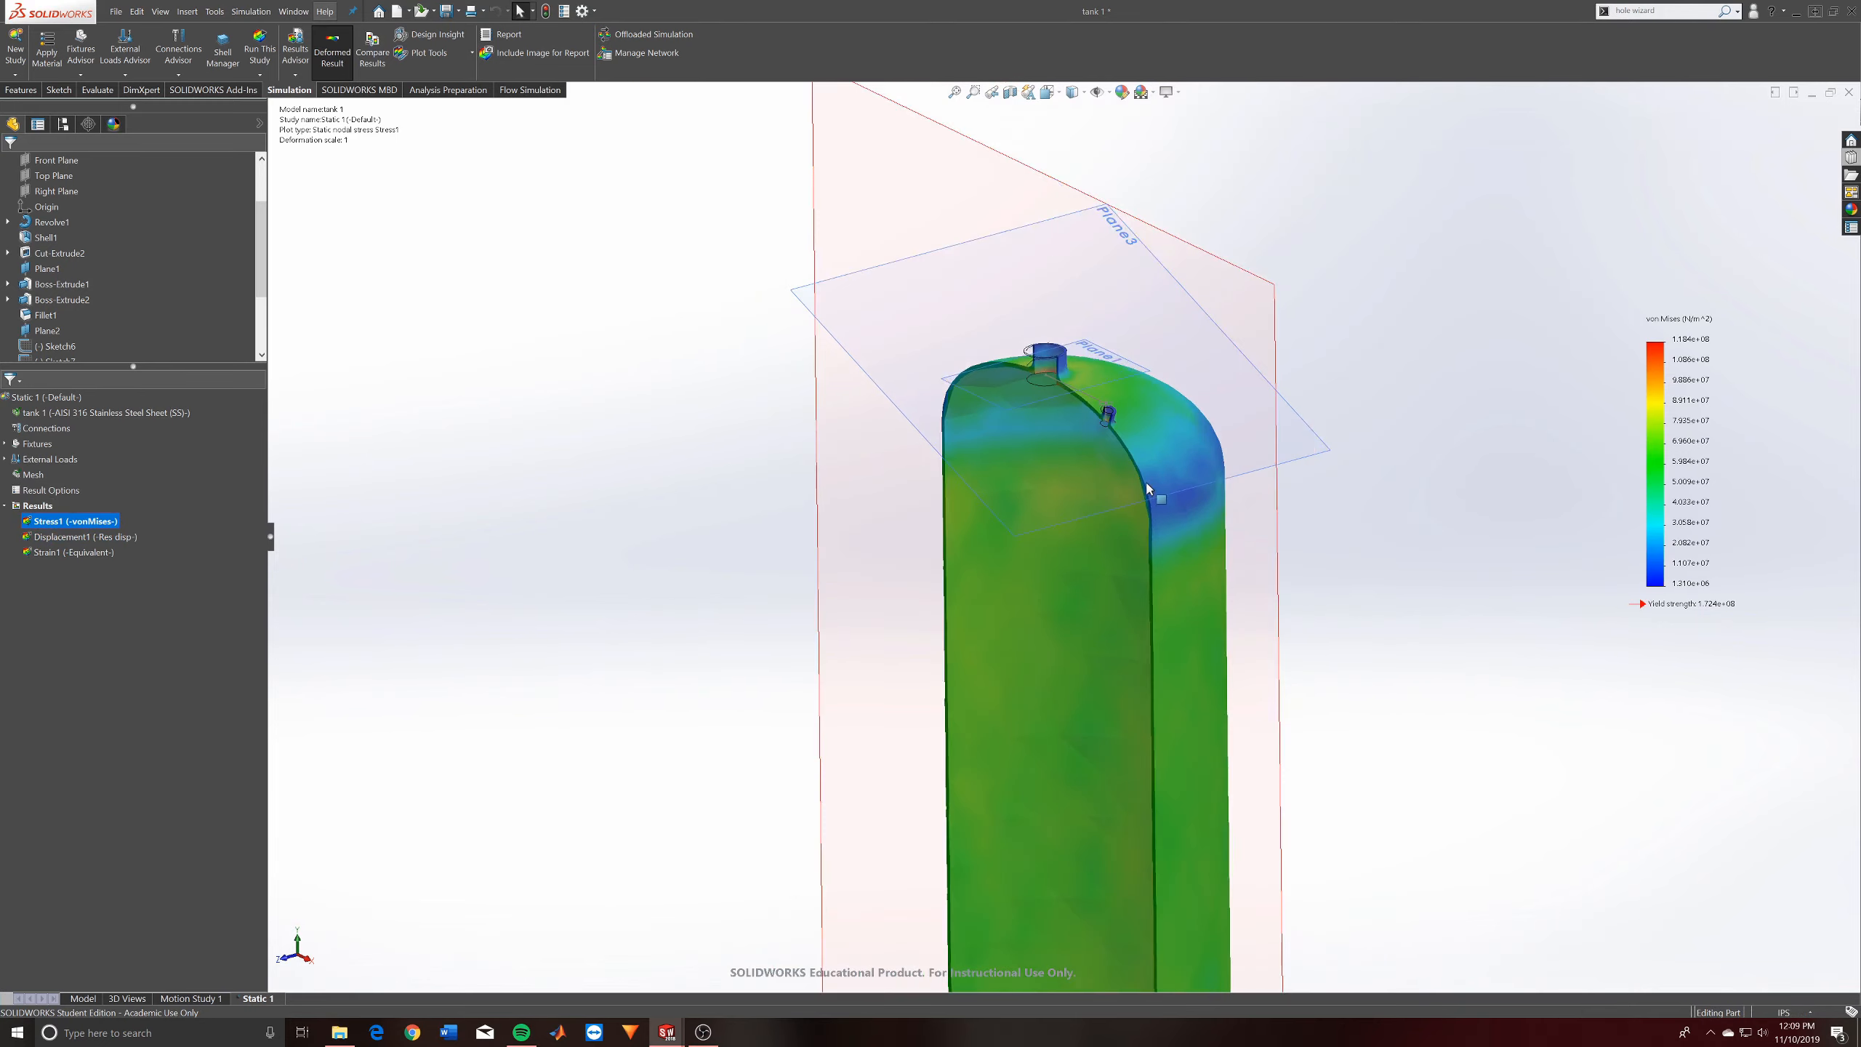
Bring the whole sectioned tank into view and reposition the von Mises stress legend clear of the section plane
scroll(1147, 490, "up", 5)
middle_click_drag(1192, 511, 1184, 462)
scroll(1083, 635, "down", 3)
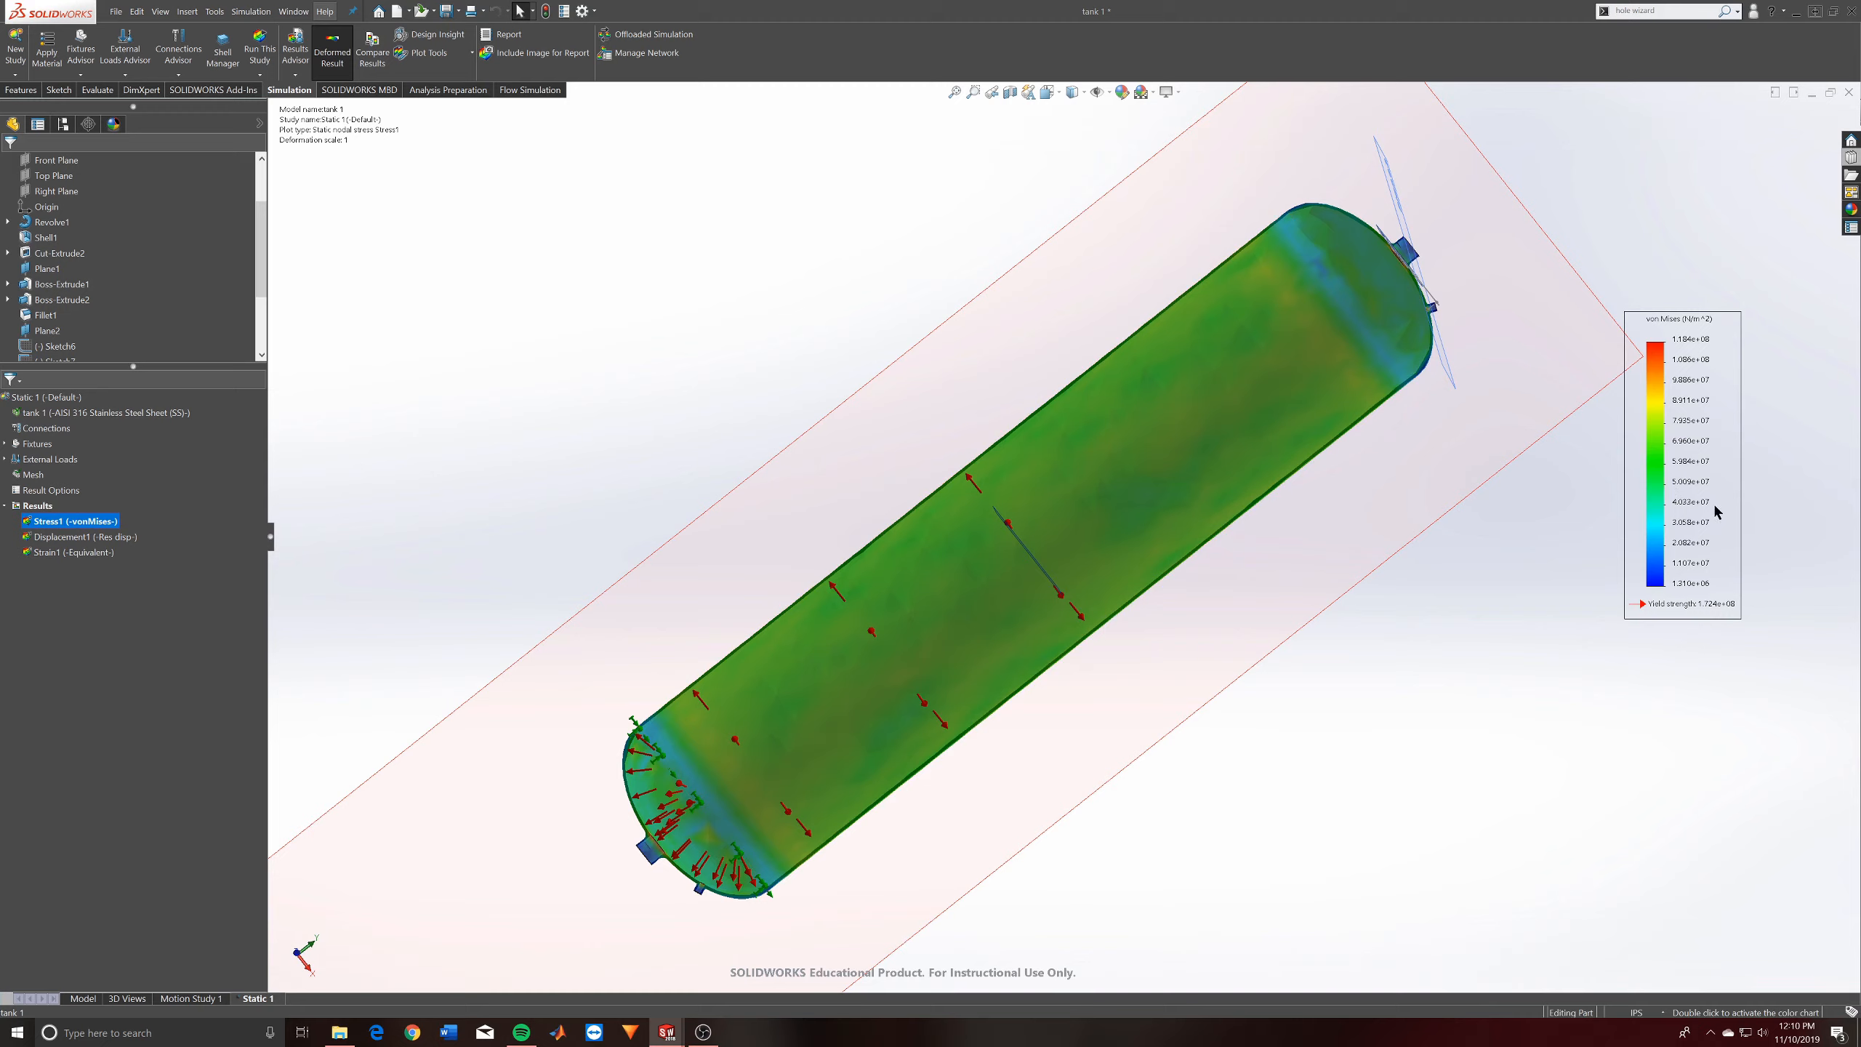
left_click_drag(1723, 427, 1808, 391)
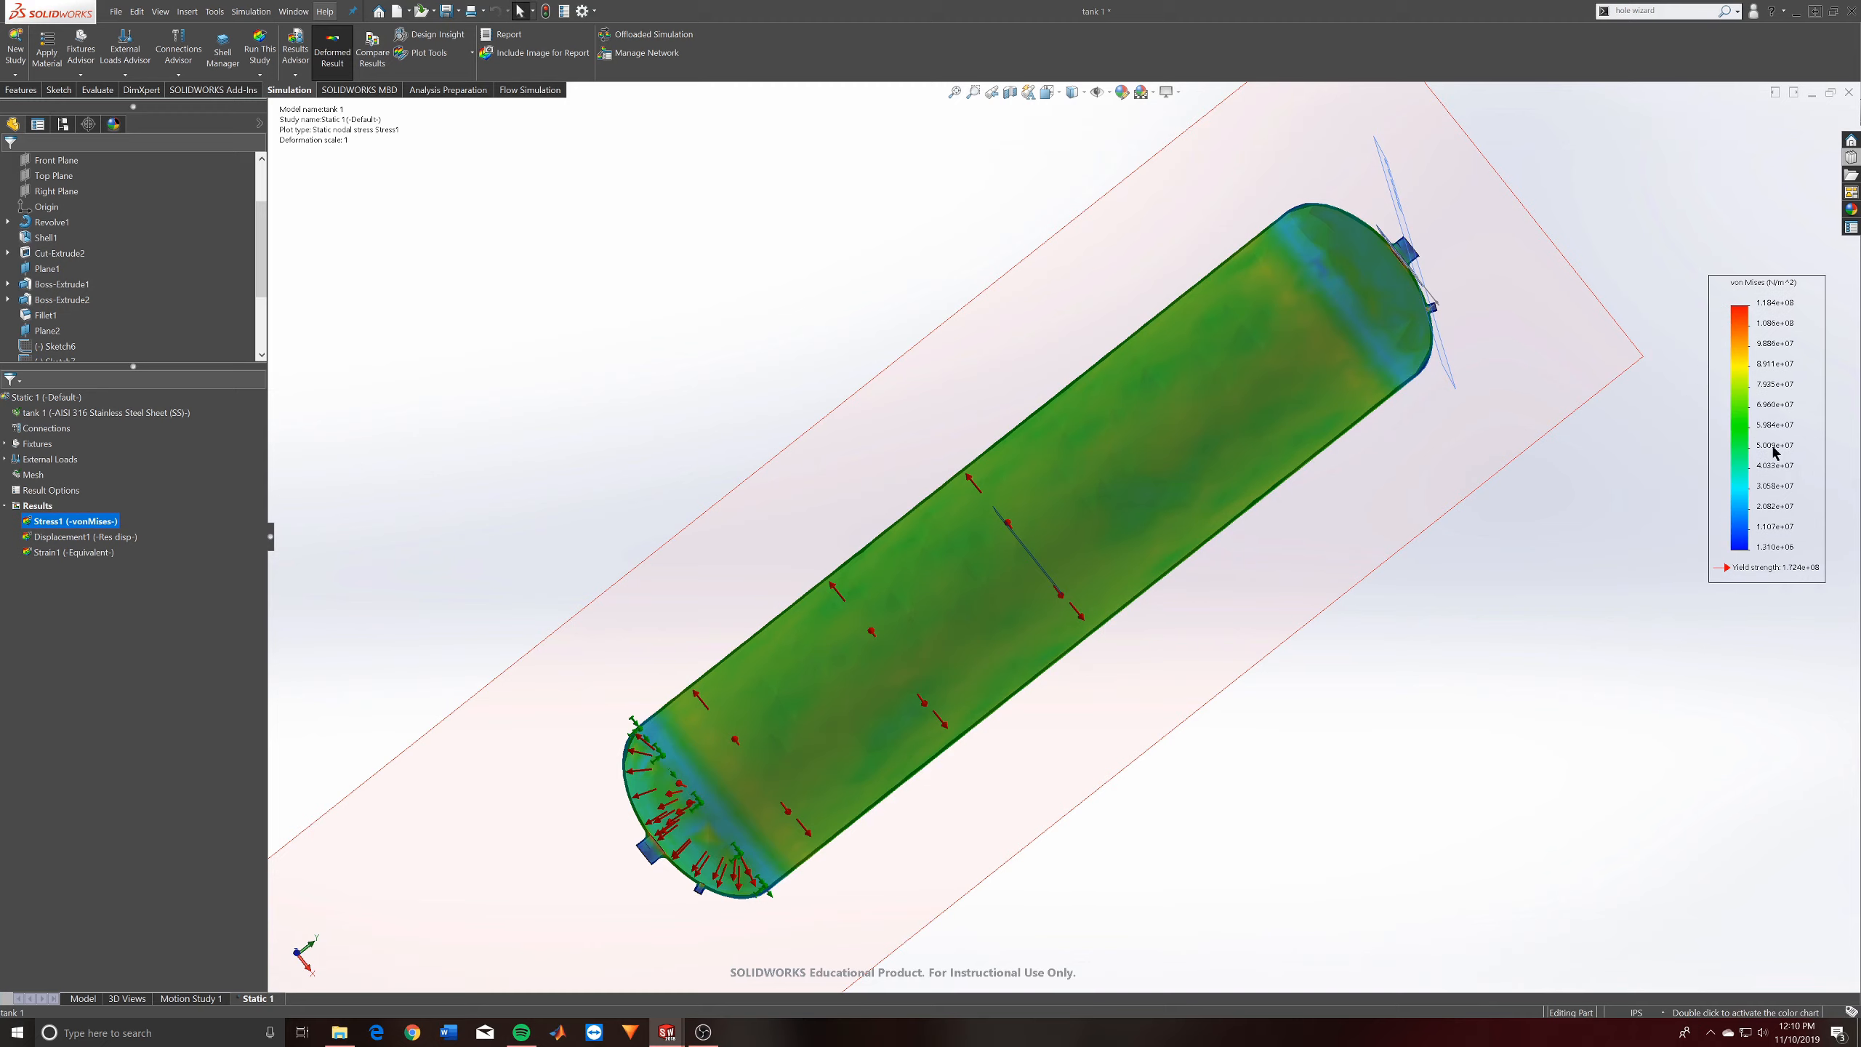
left_click_drag(1729, 480, 1689, 503)
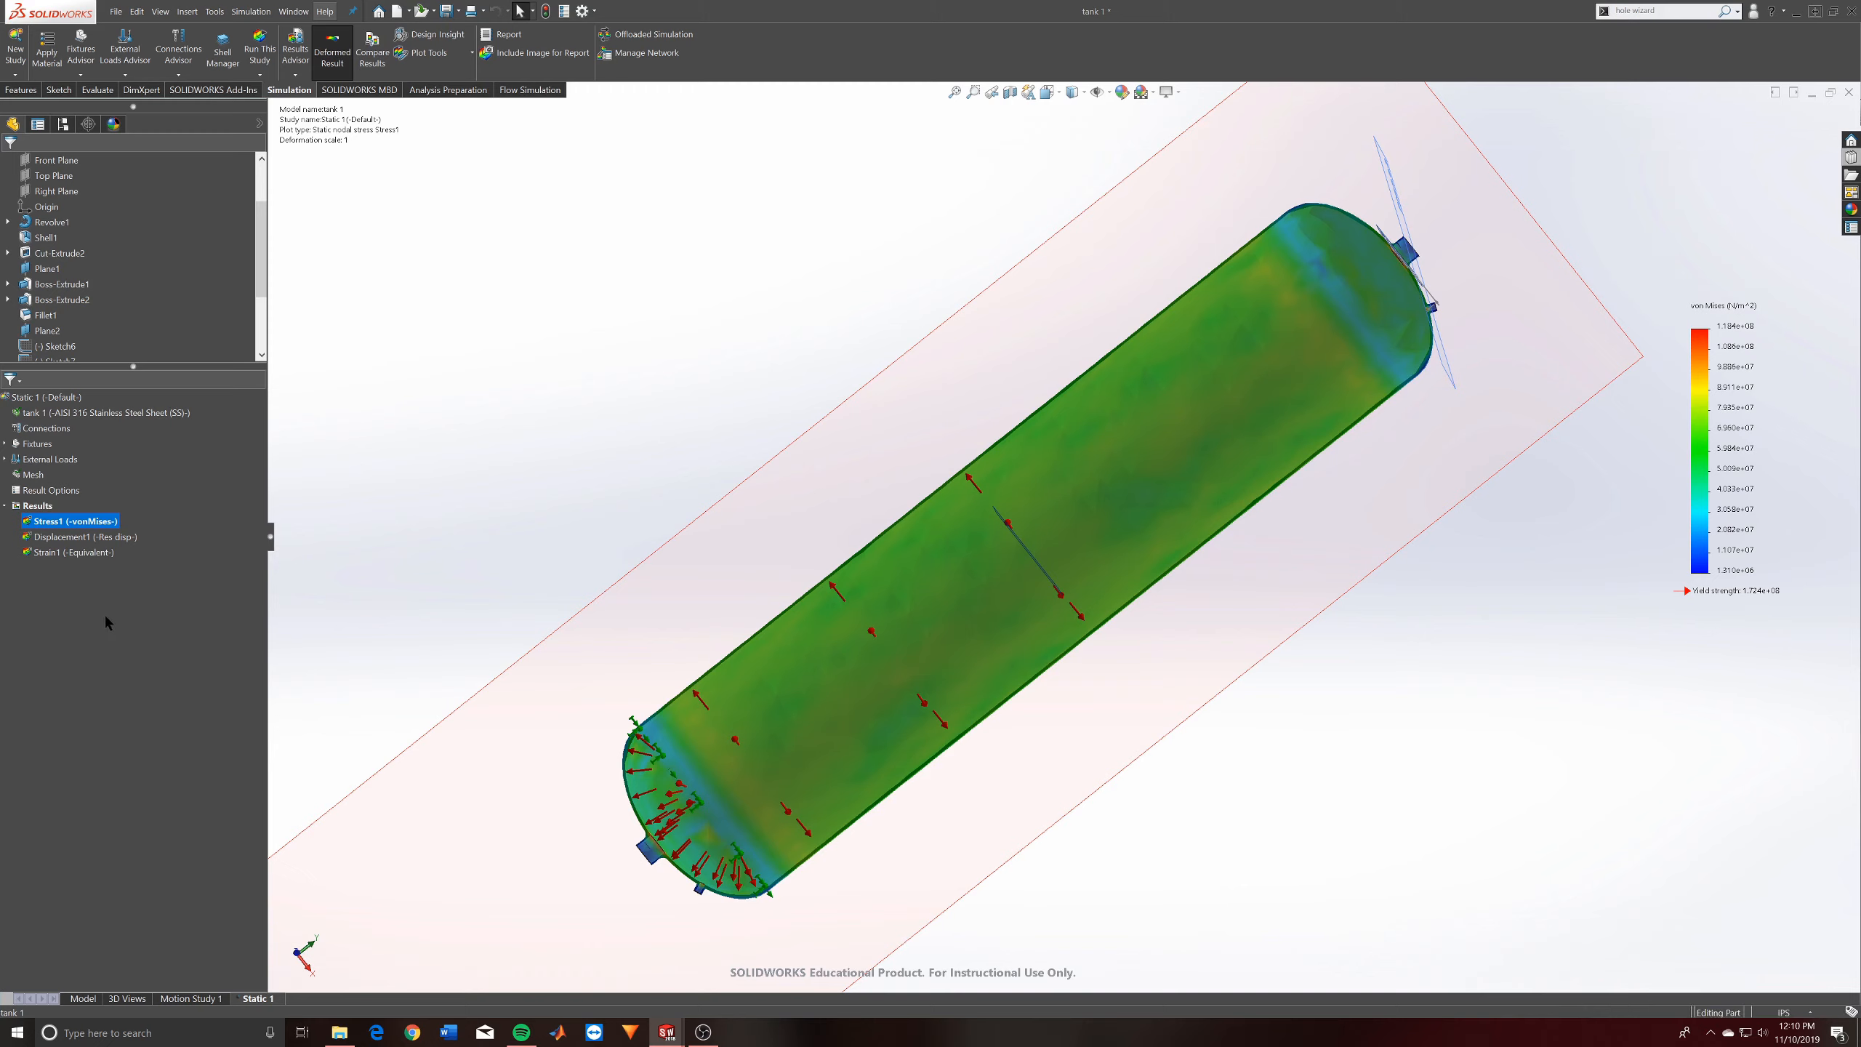
right_click(75, 523)
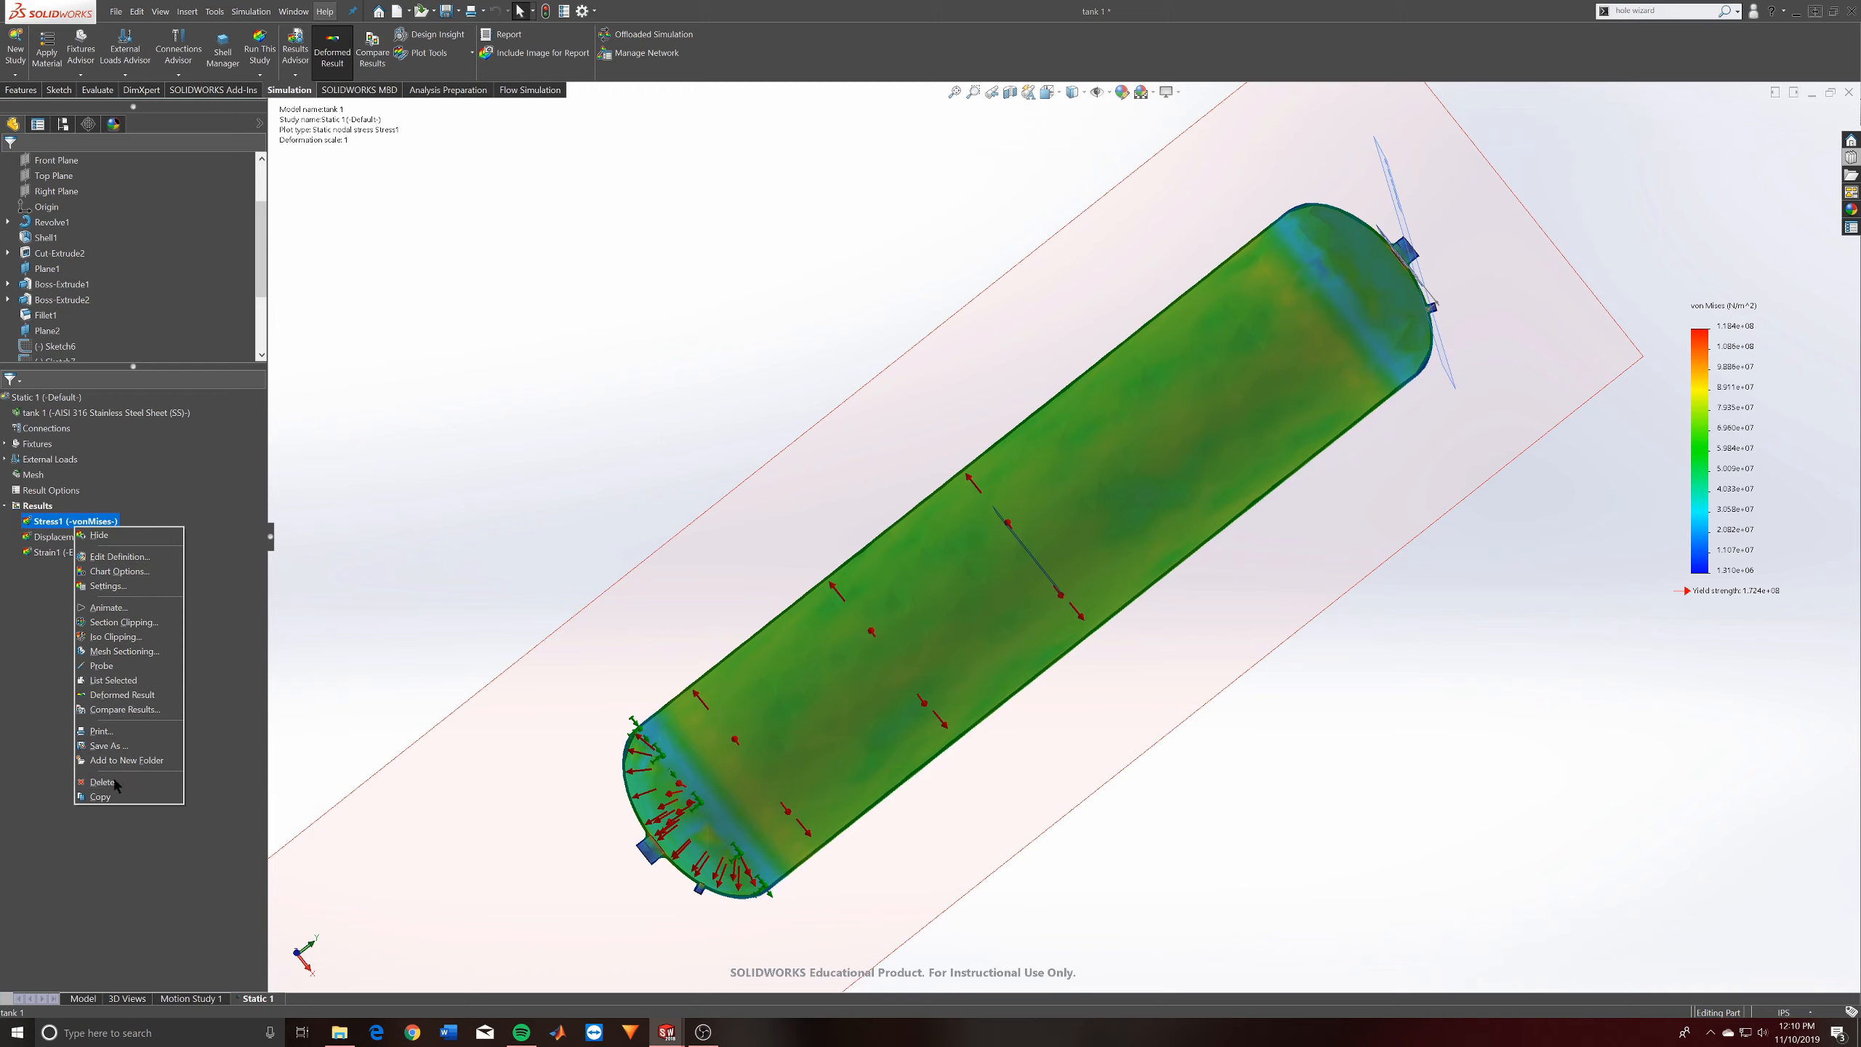
left_click(65, 850)
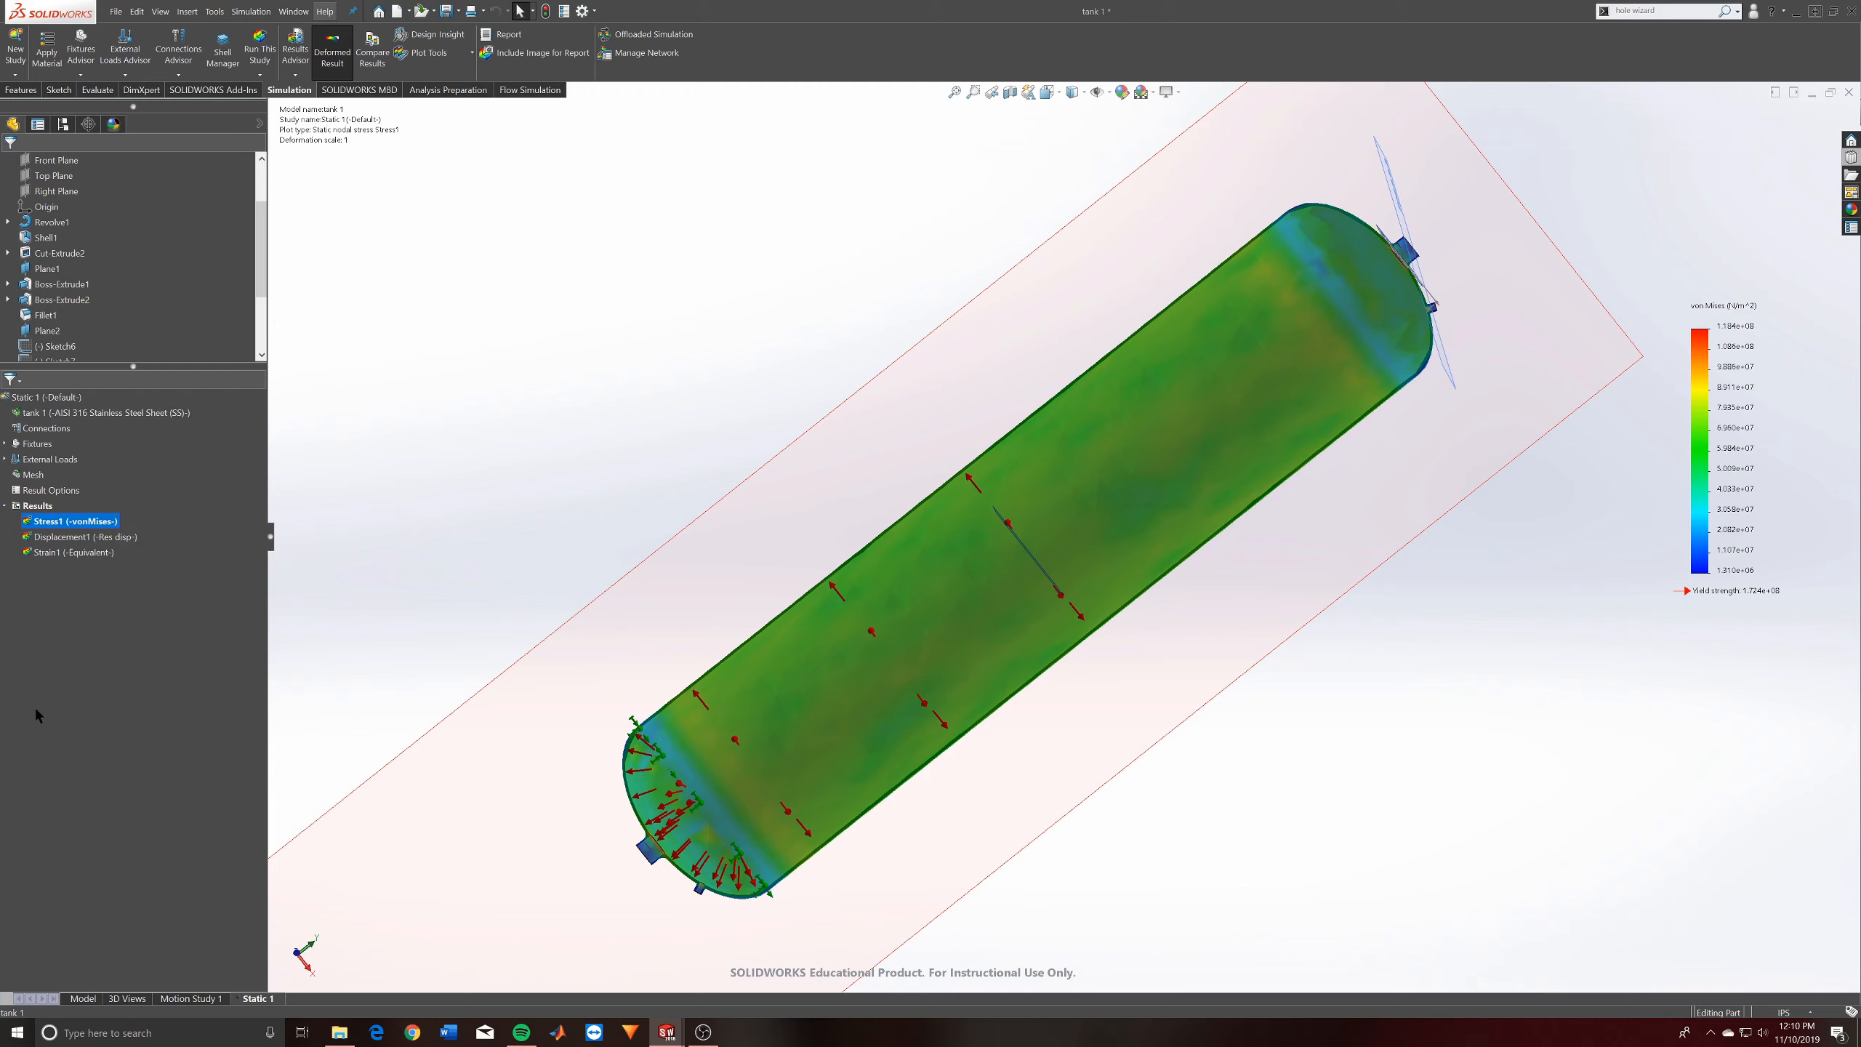
right_click(36, 507)
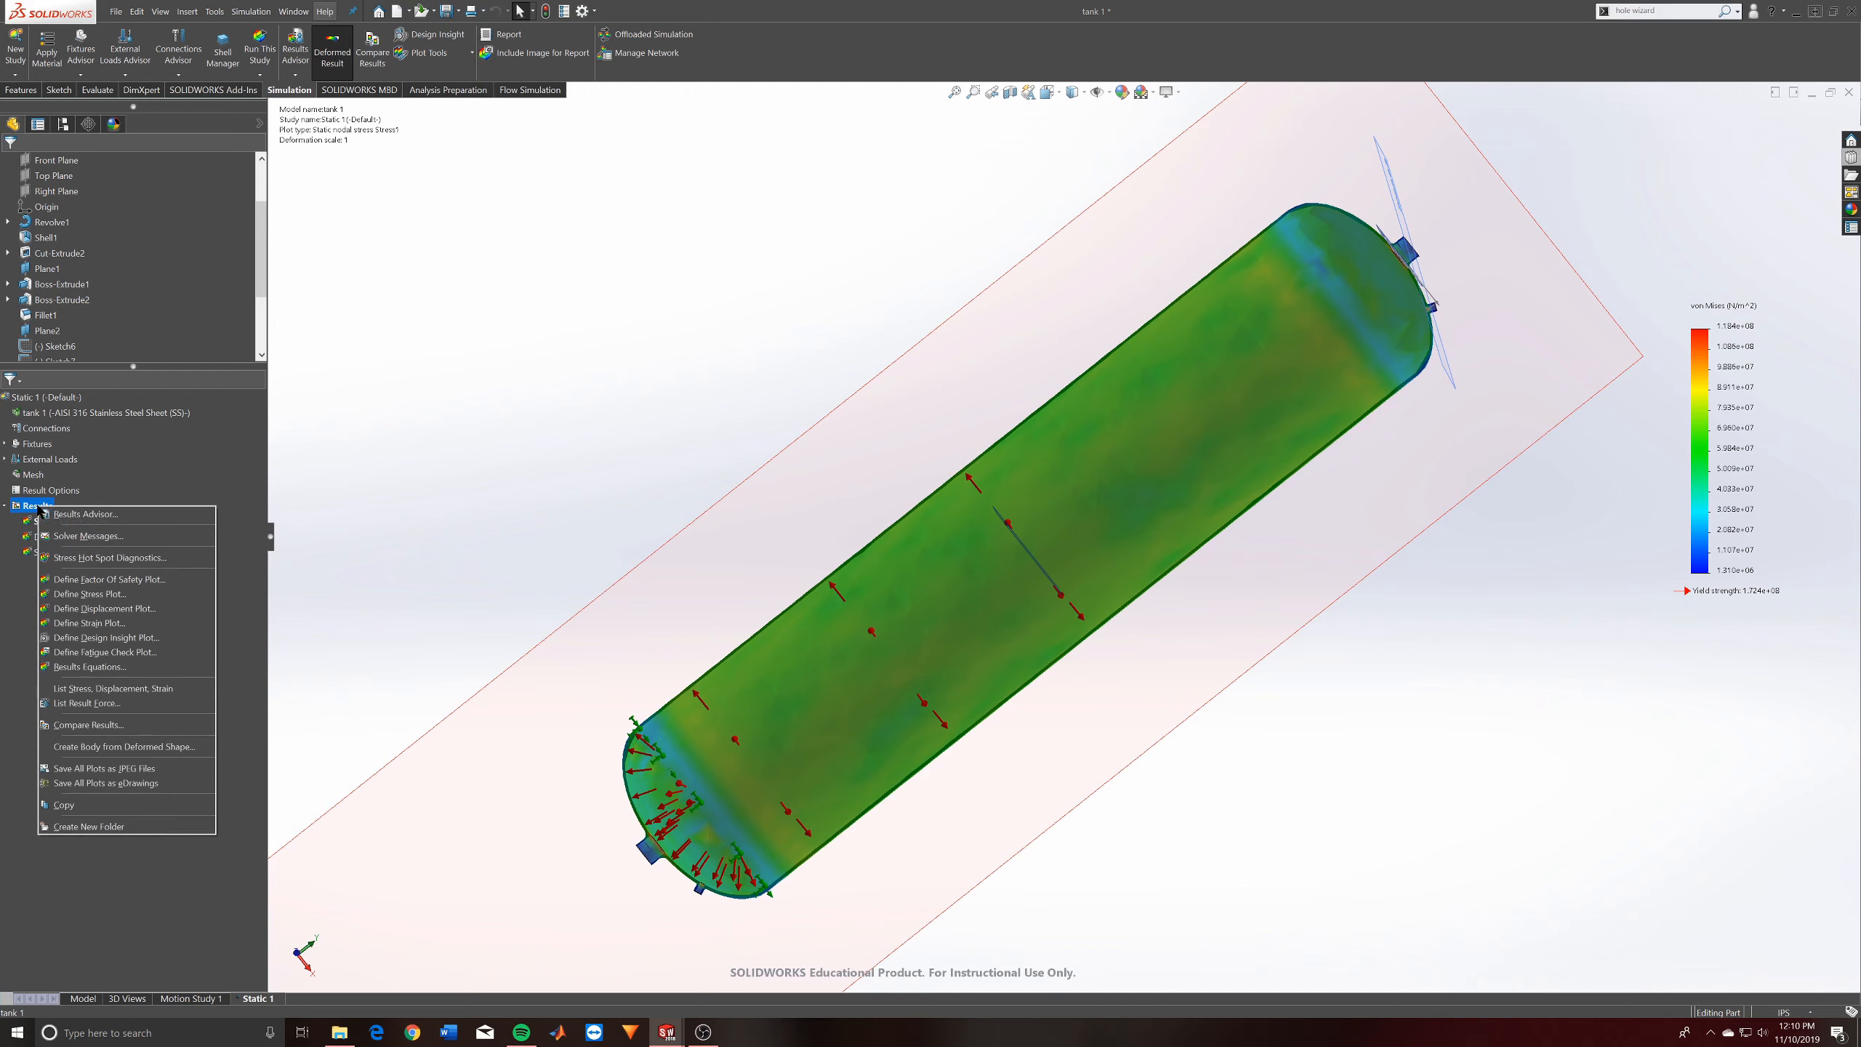
left_click(690, 450)
View the whole tank from the front and compare its displacement plot with the sectioned von Mises stress plot
left_click(1077, 488)
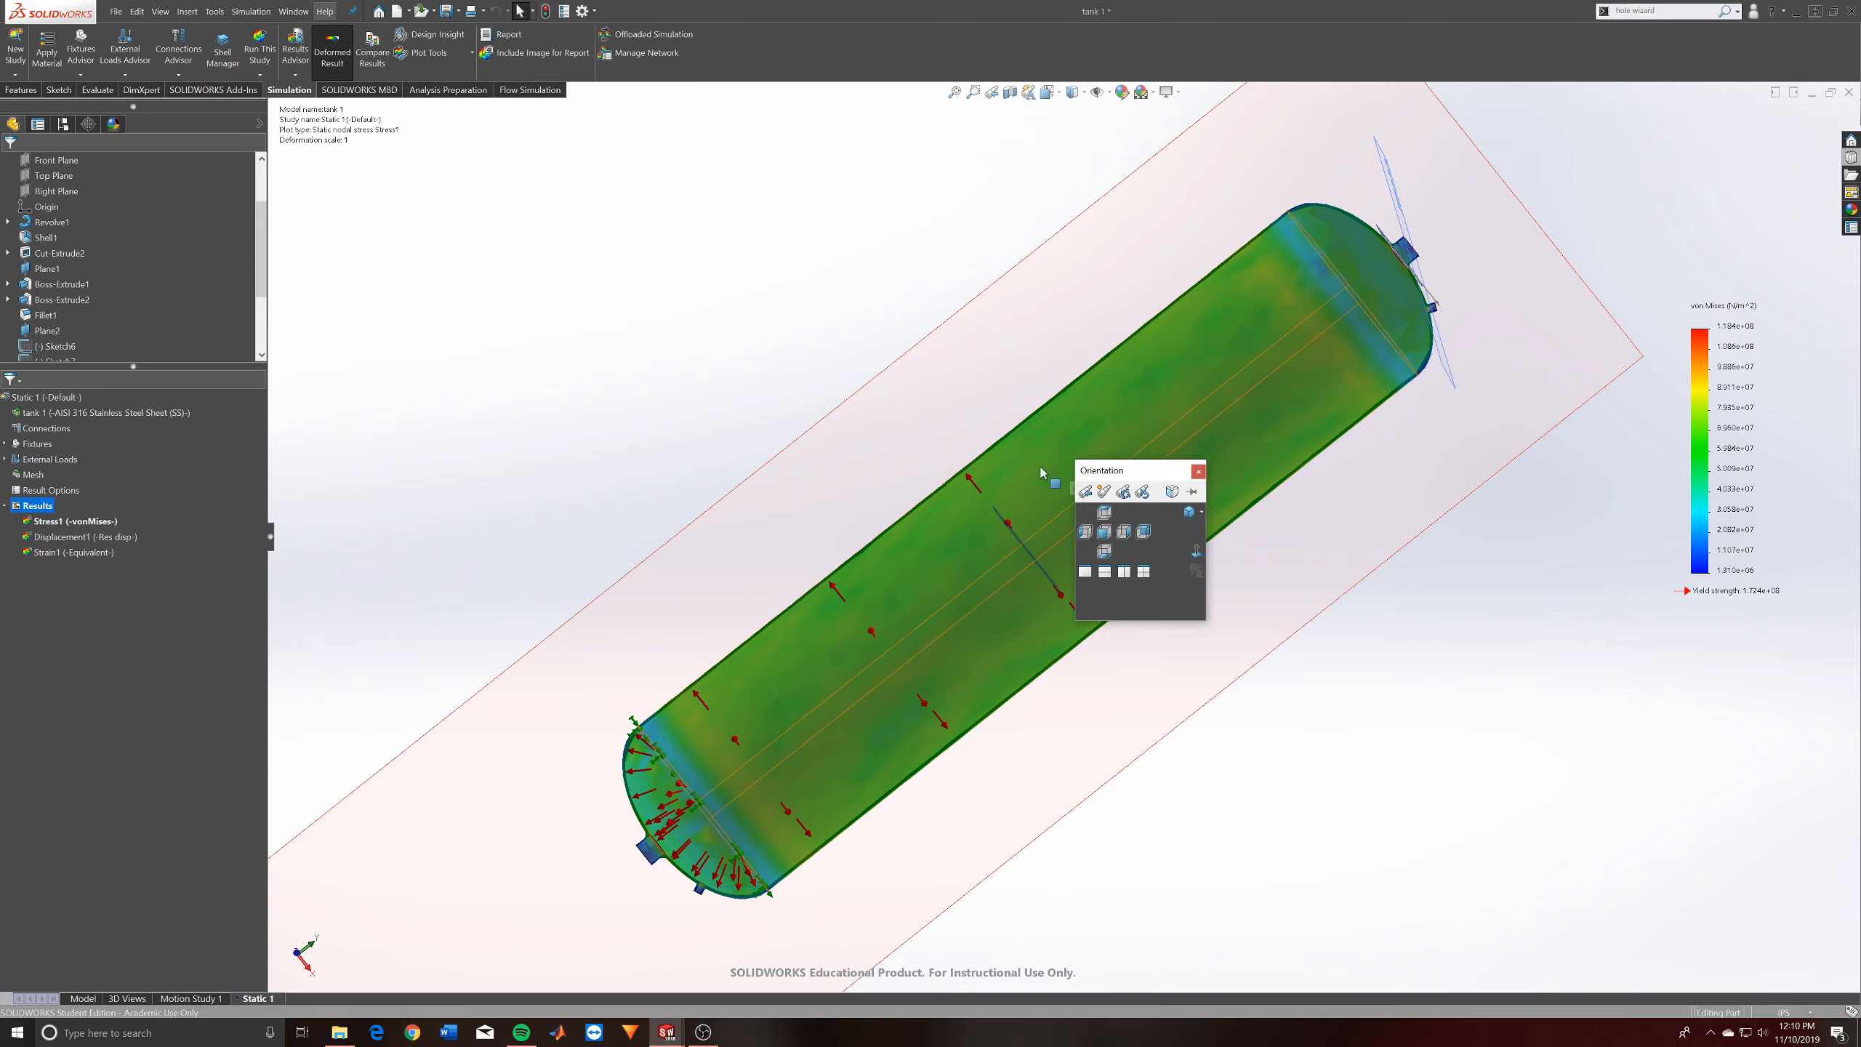
key("ctrl+1")
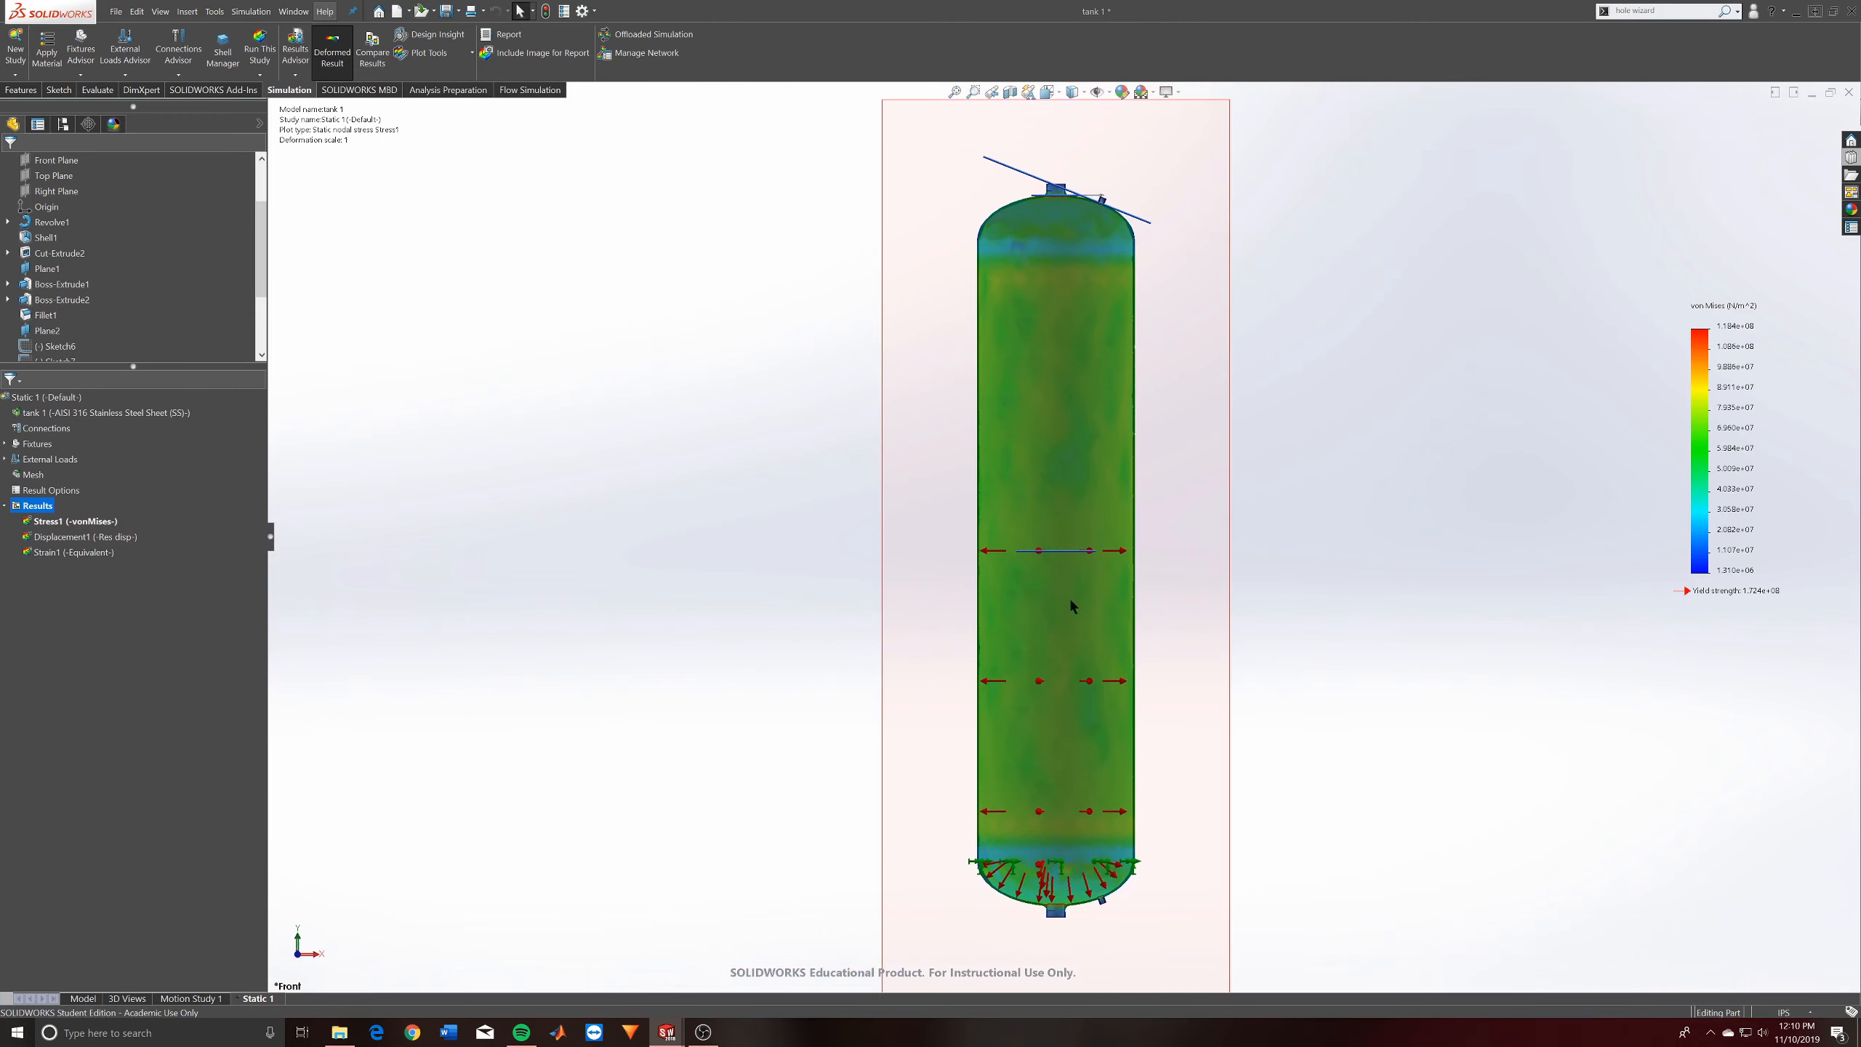
double_click(80, 538)
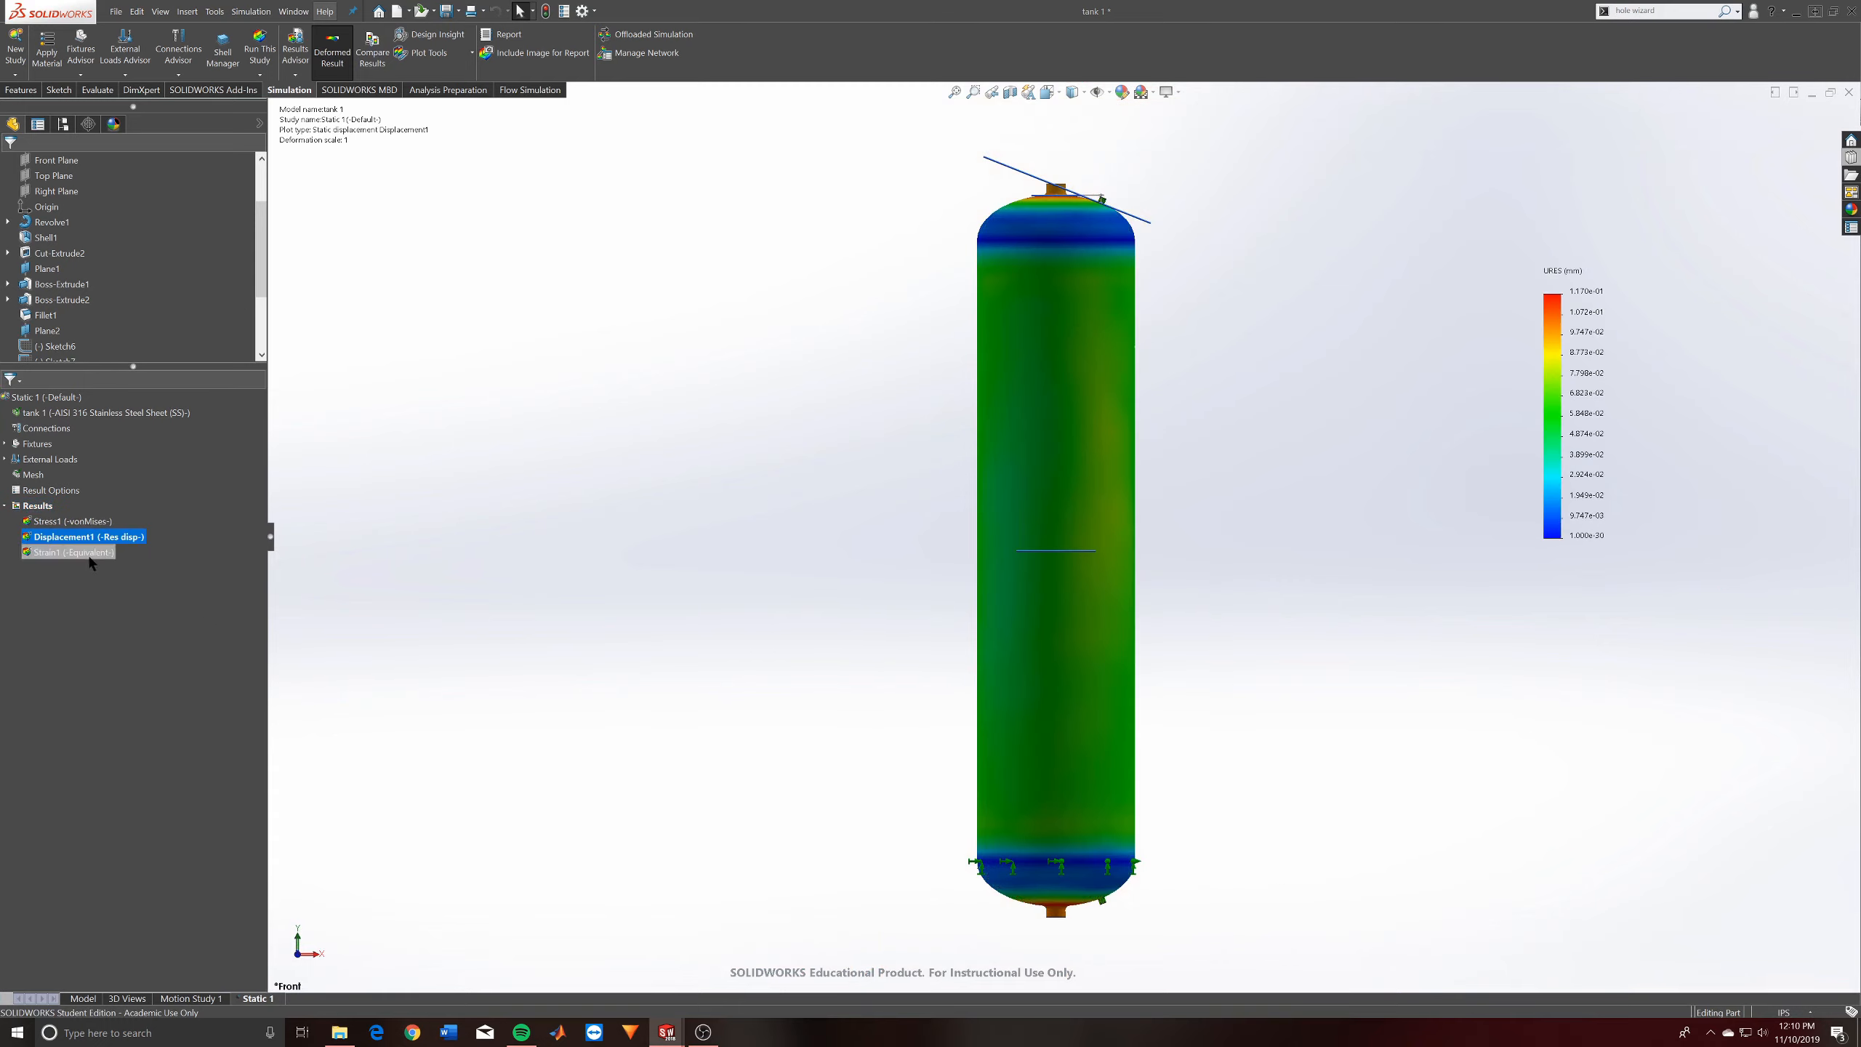
double_click(70, 520)
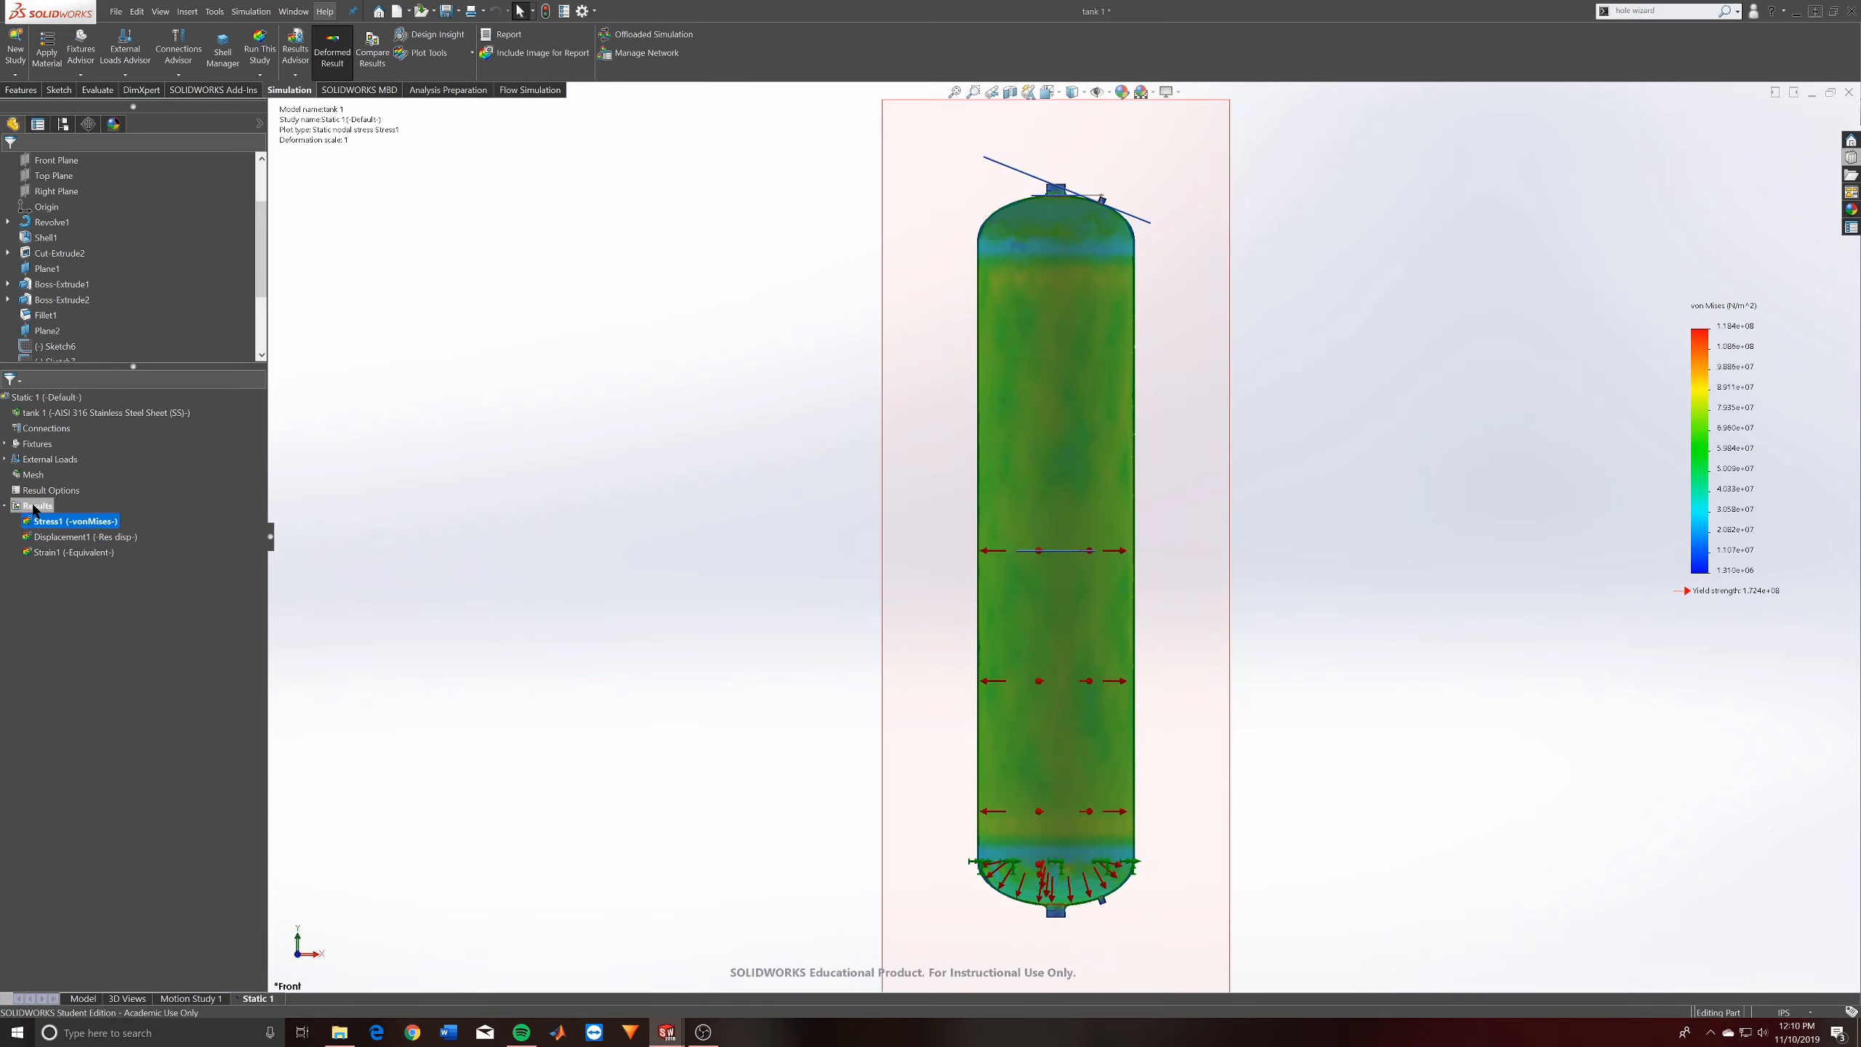
right_click(33, 506)
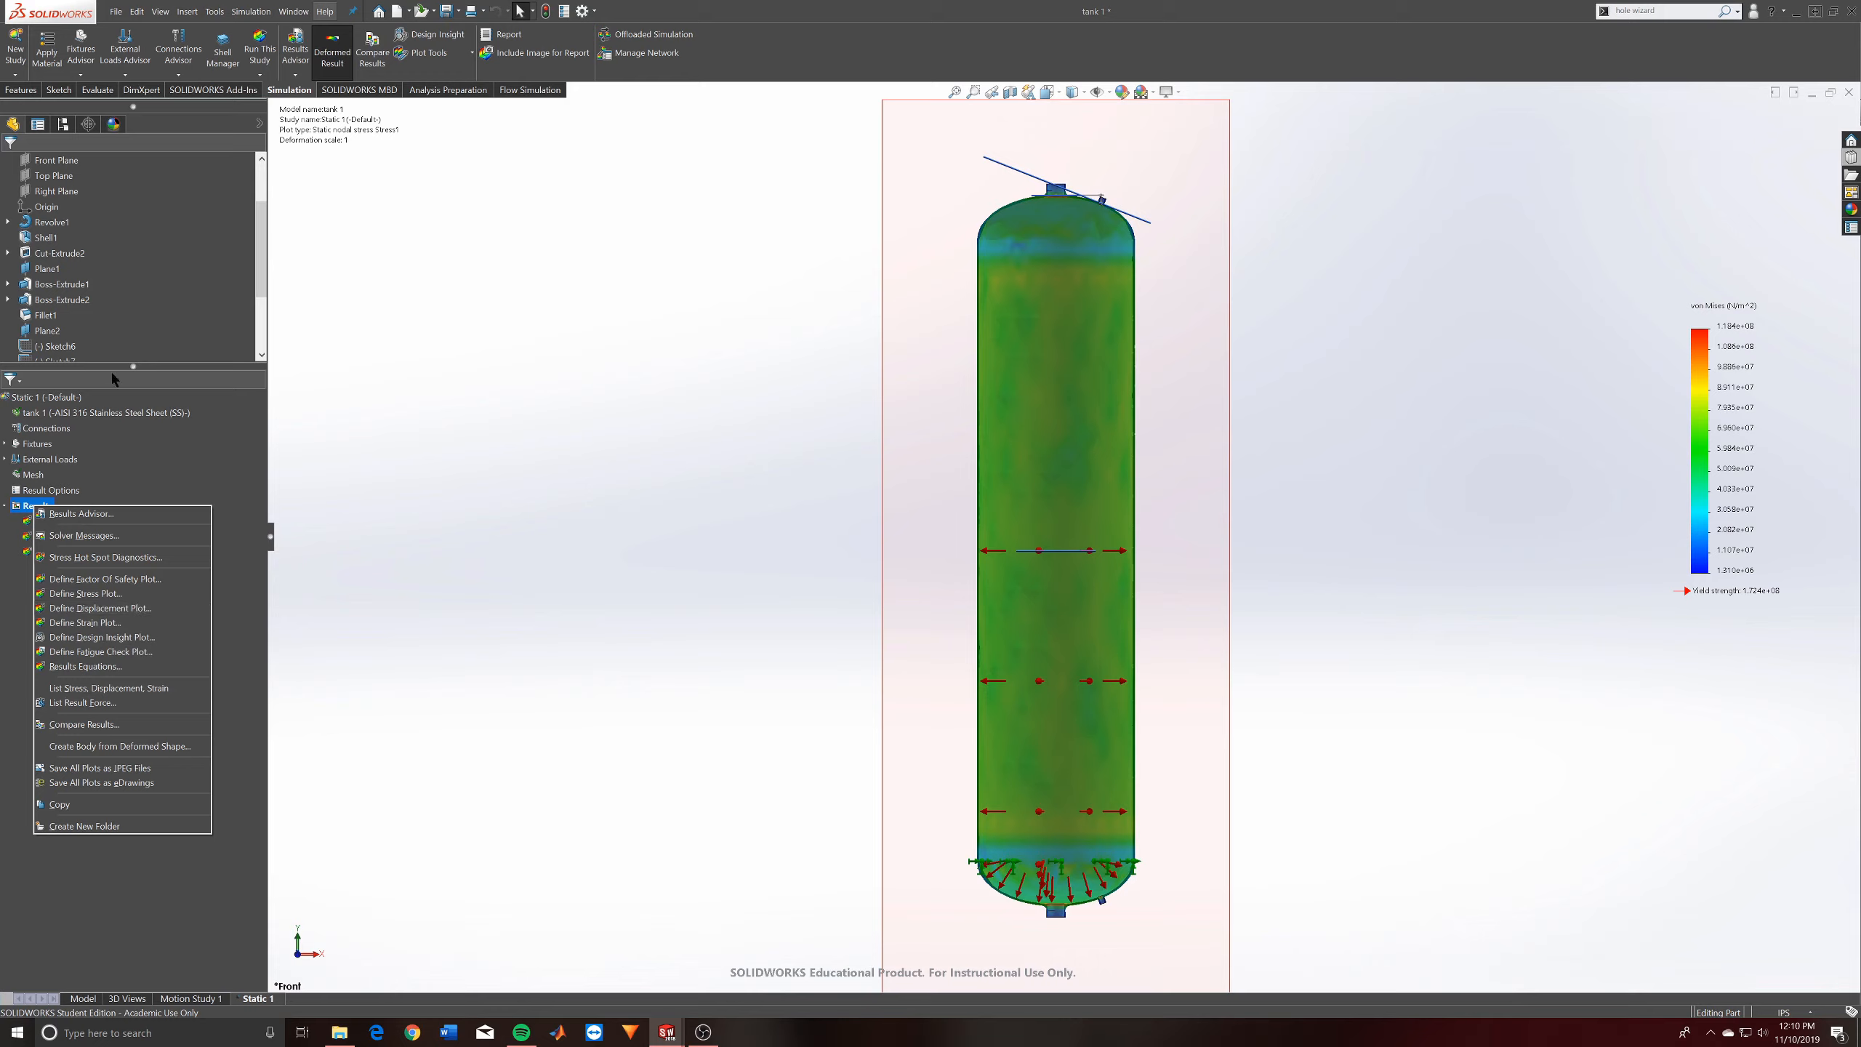
left_click(112, 373)
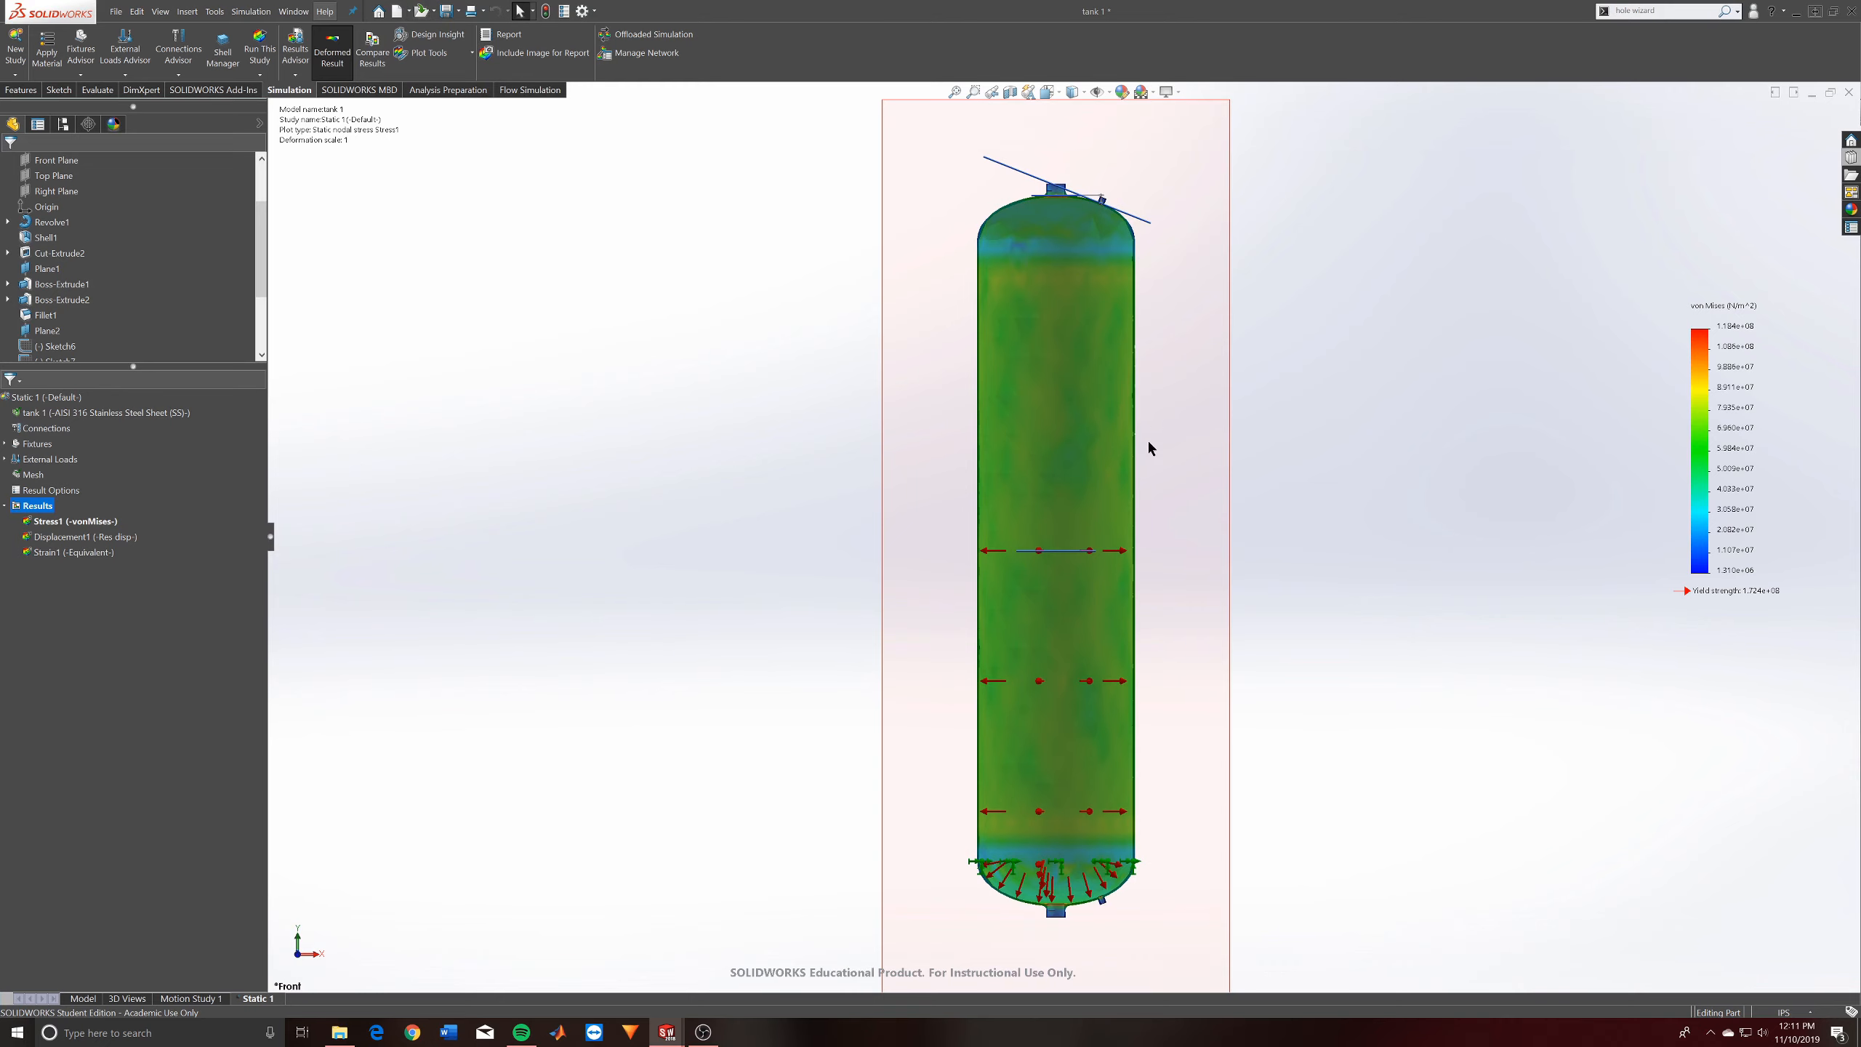
Examine the von Mises stress on the sectioned upper dome, especially around its central neck and the small side port
middle_click_drag(1147, 439, 1237, 267)
scroll(1221, 279, "down", 5)
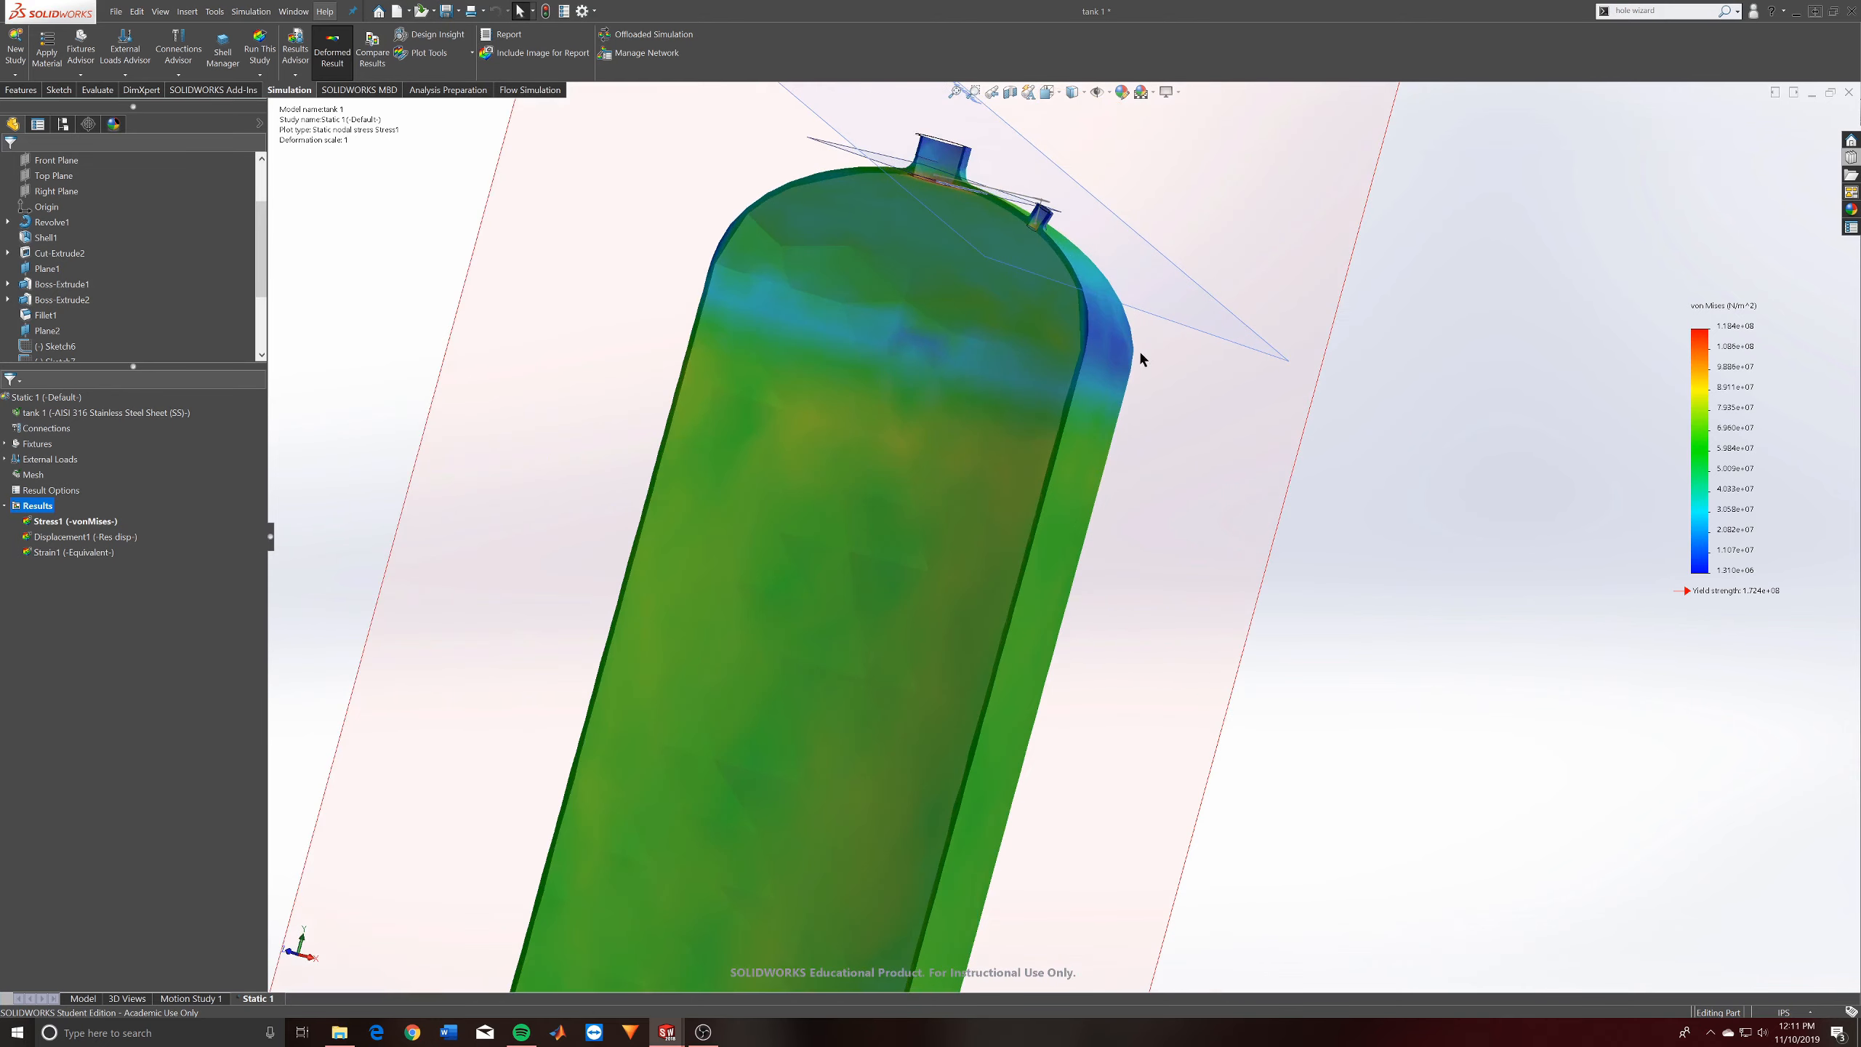
middle_click_drag(1131, 415, 1119, 309)
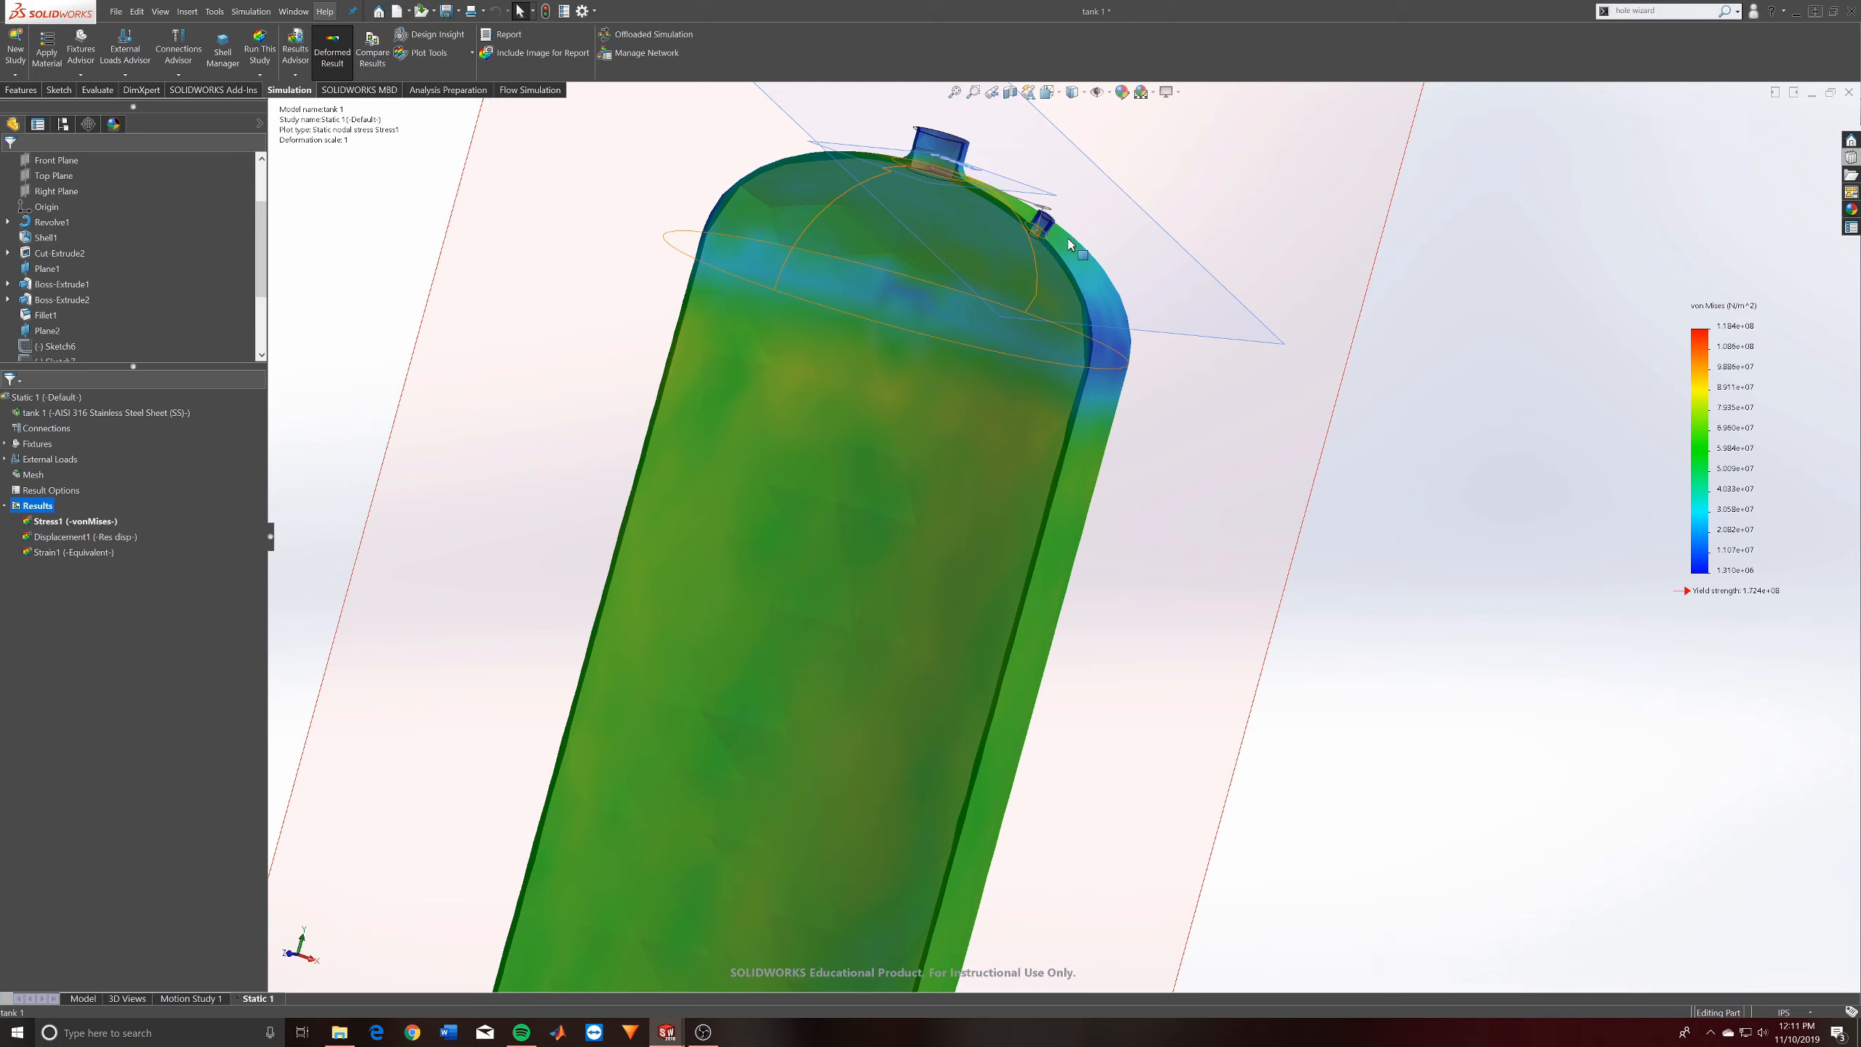
scroll(898, 505, "up", 2)
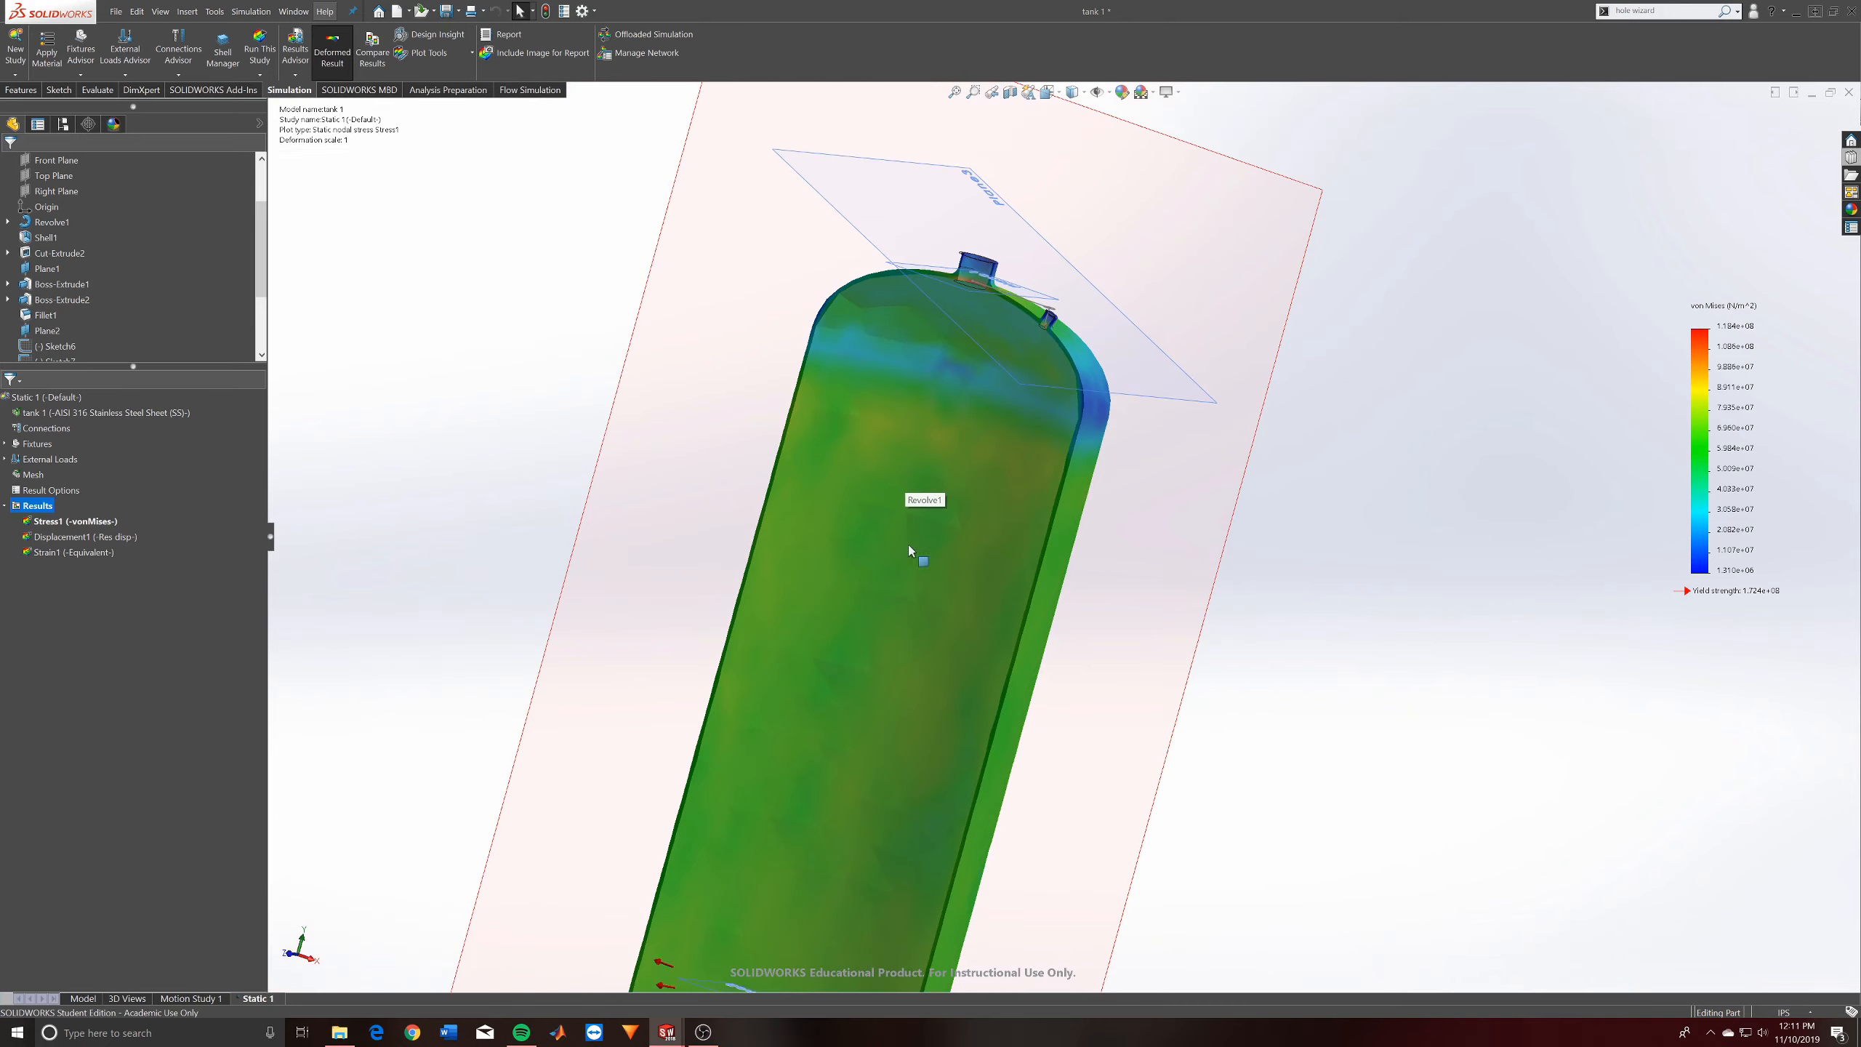
middle_click_drag(908, 549, 951, 362)
scroll(766, 303, "down", 2)
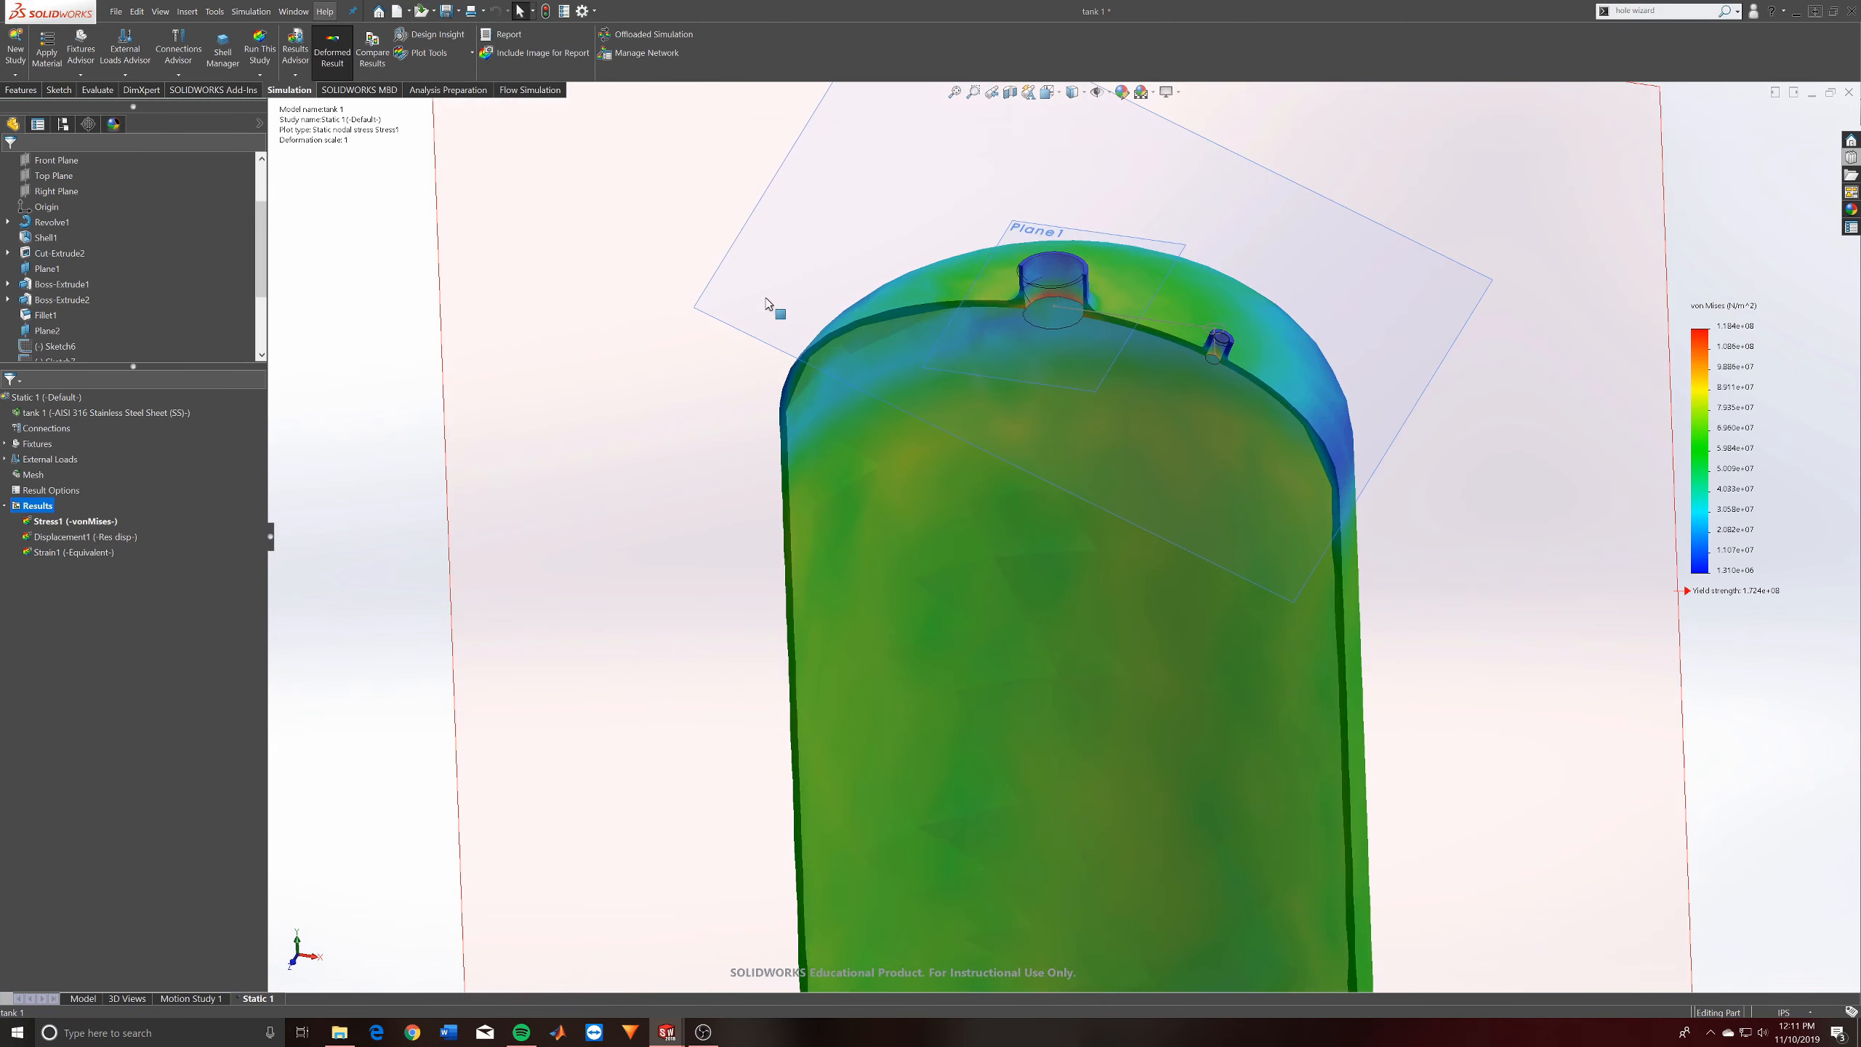
scroll(766, 302, "down", 2)
scroll(1294, 516, "down", 1)
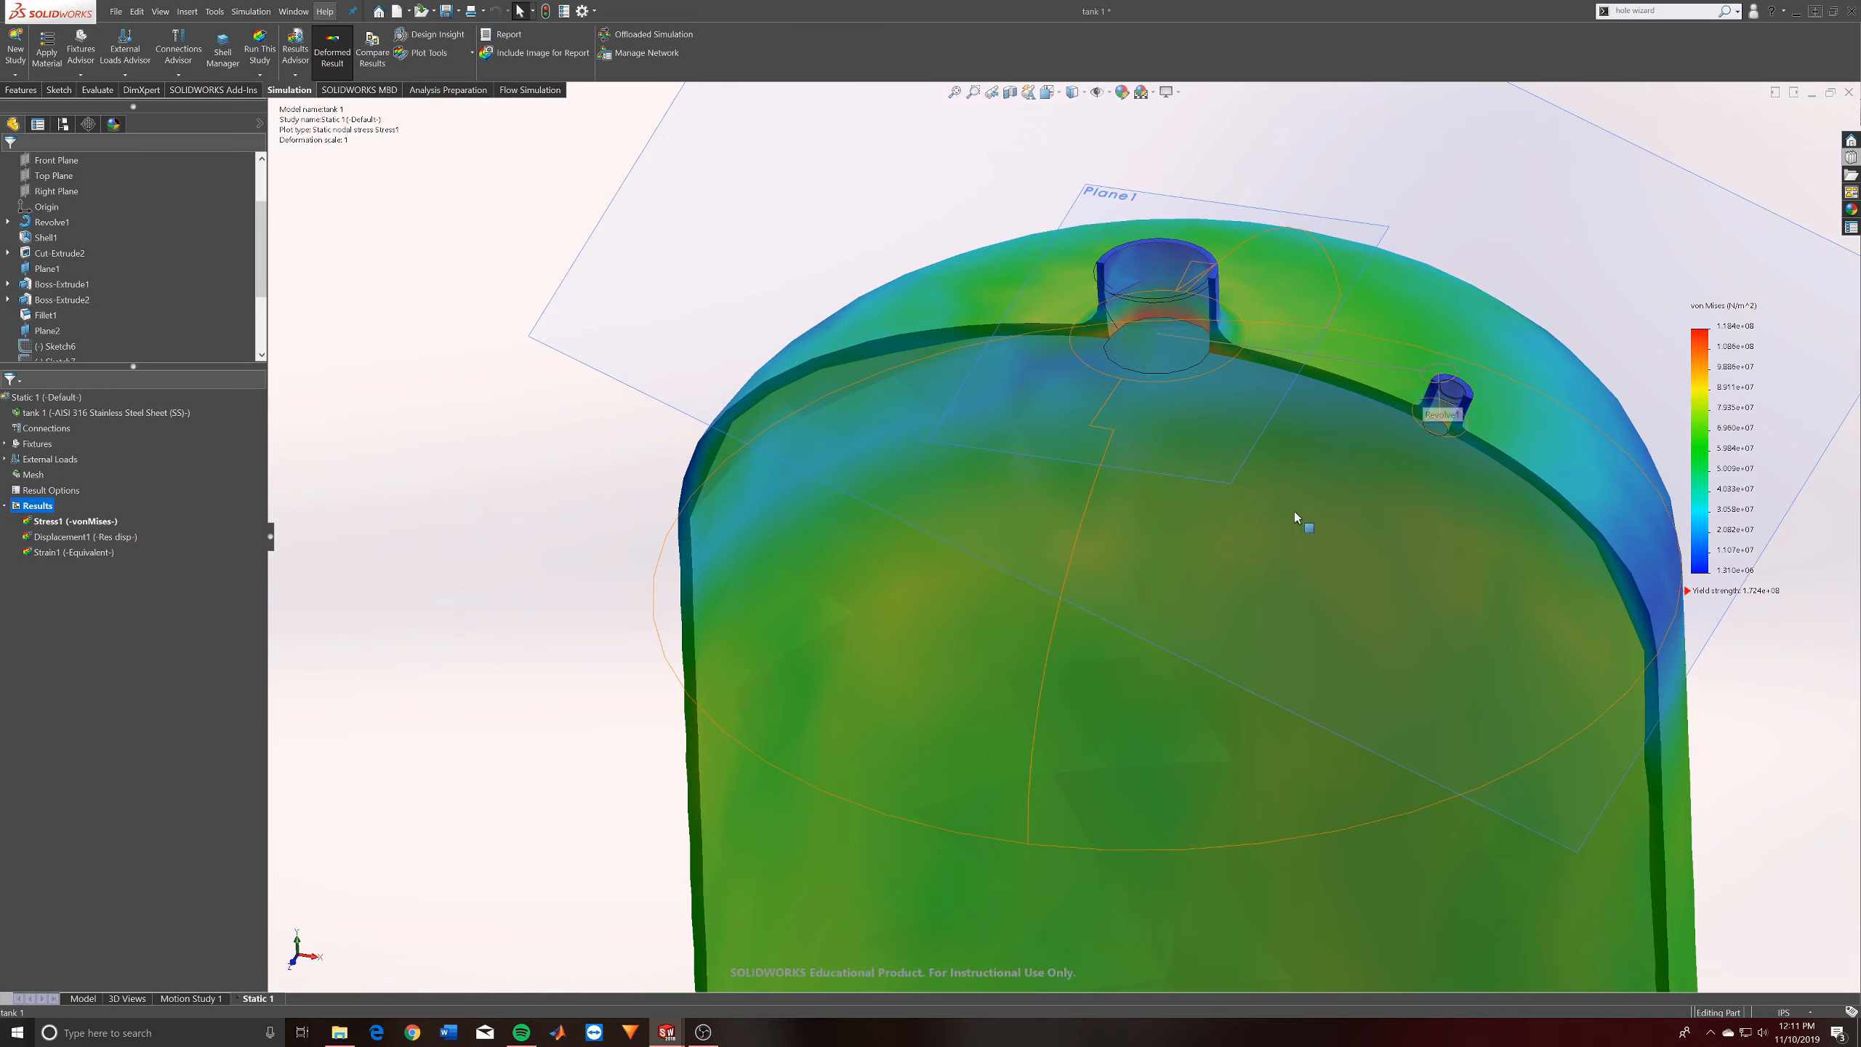
middle_click_drag(1294, 517, 1245, 433)
scroll(1244, 427, "down", 4)
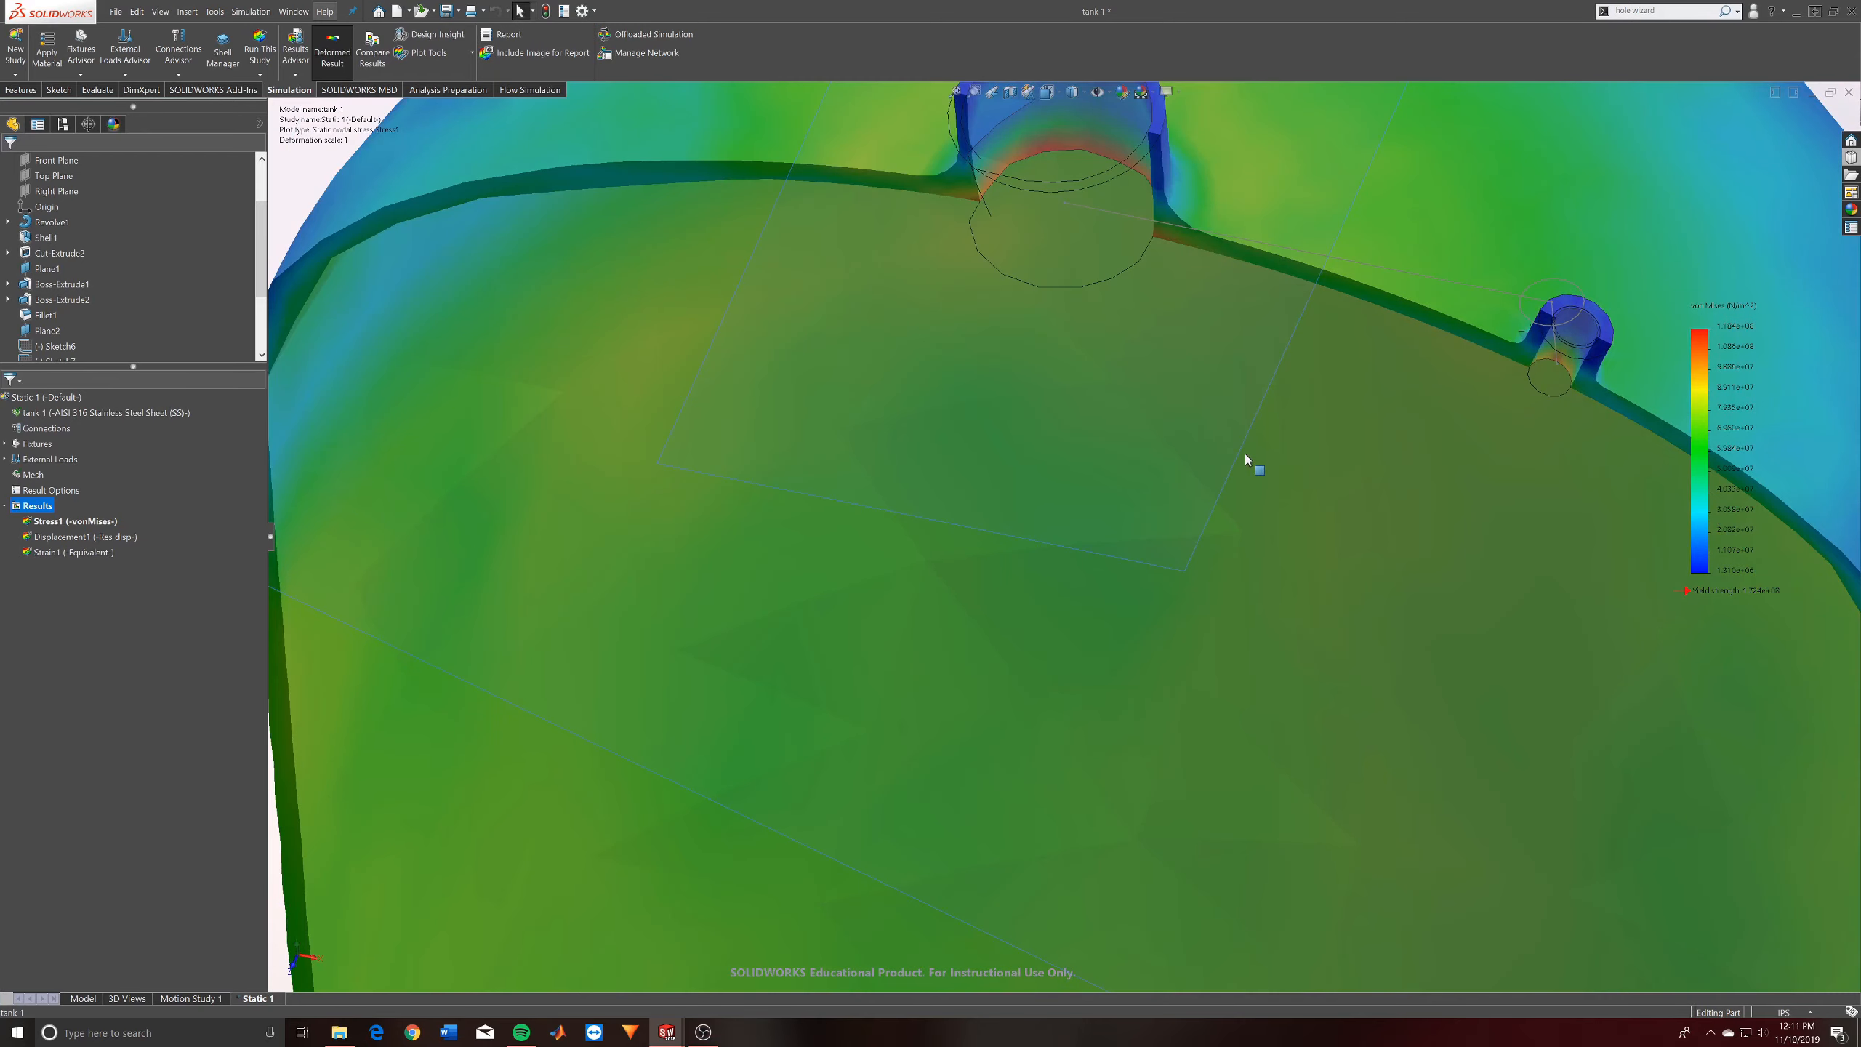
scroll(1244, 455, "up", 5)
middle_click_drag(1341, 445, 1351, 453)
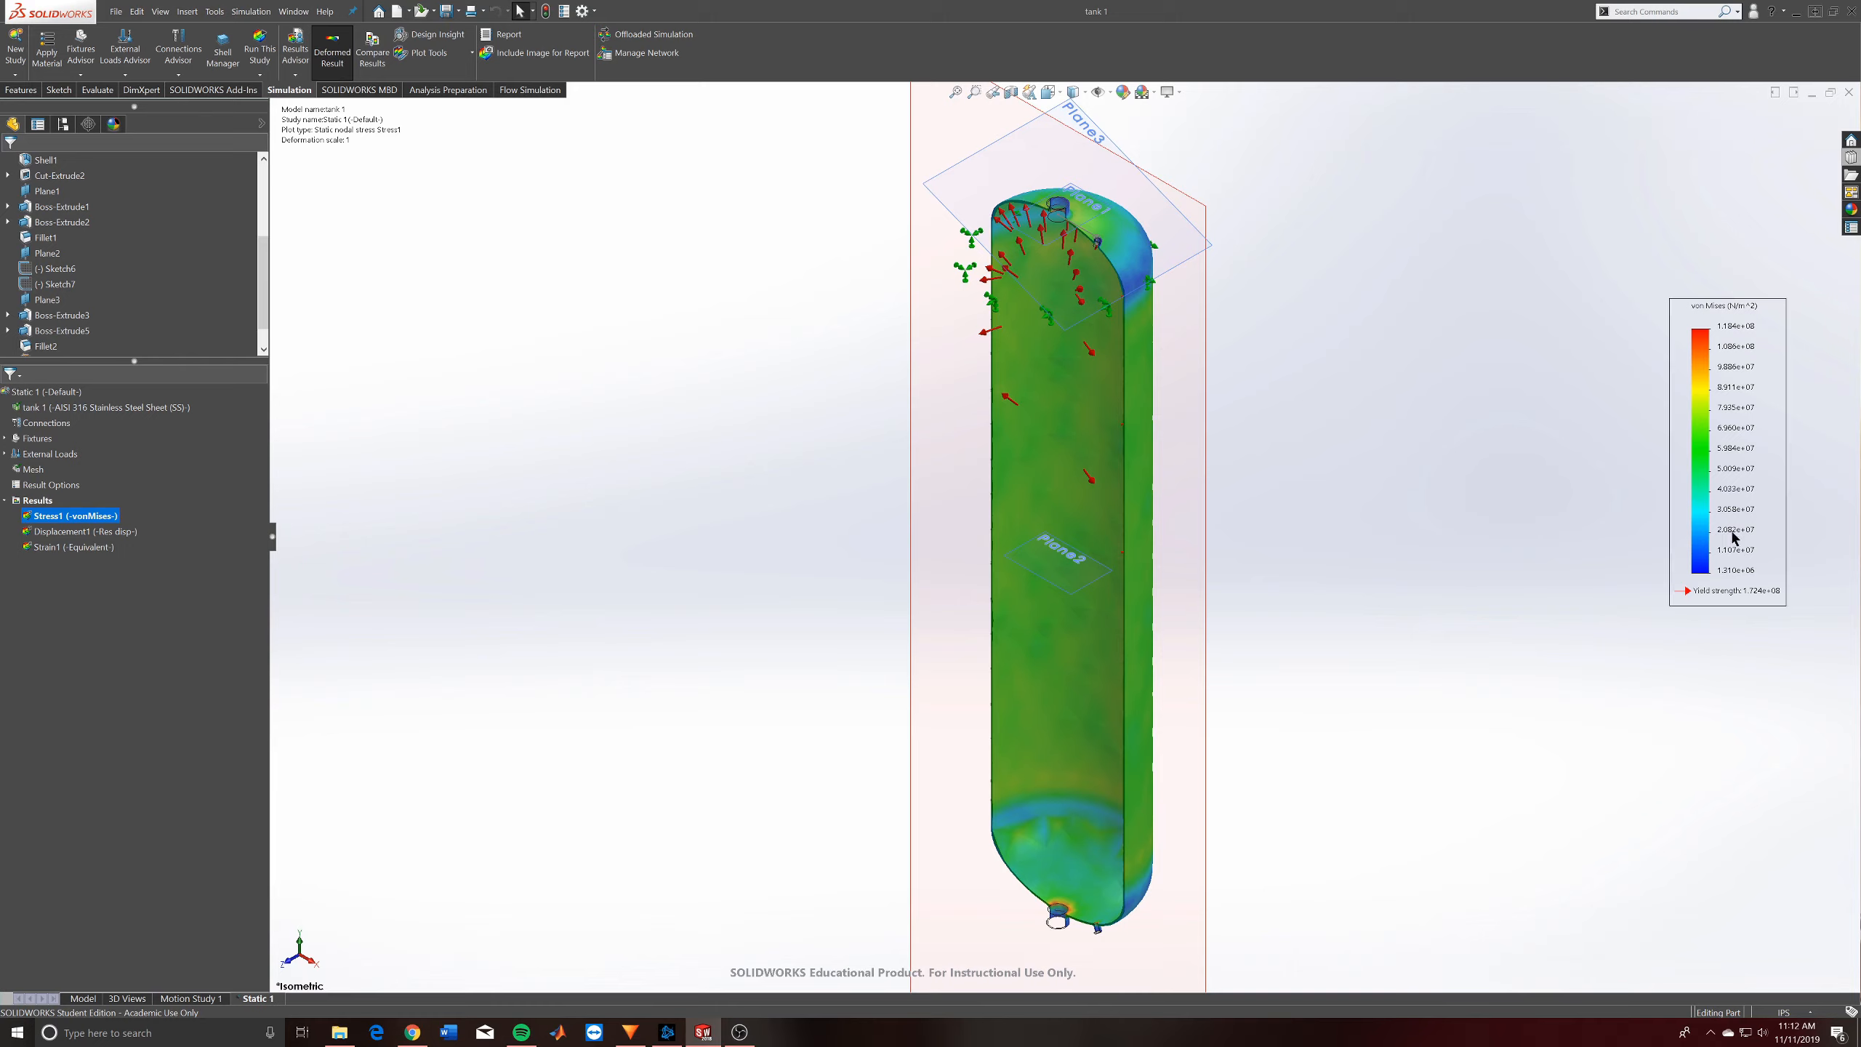
Move the stress legend closer to the tank and set the internal pressure load to 8 N/mm^2 (MPa)
left_click_drag(1729, 458, 1466, 446)
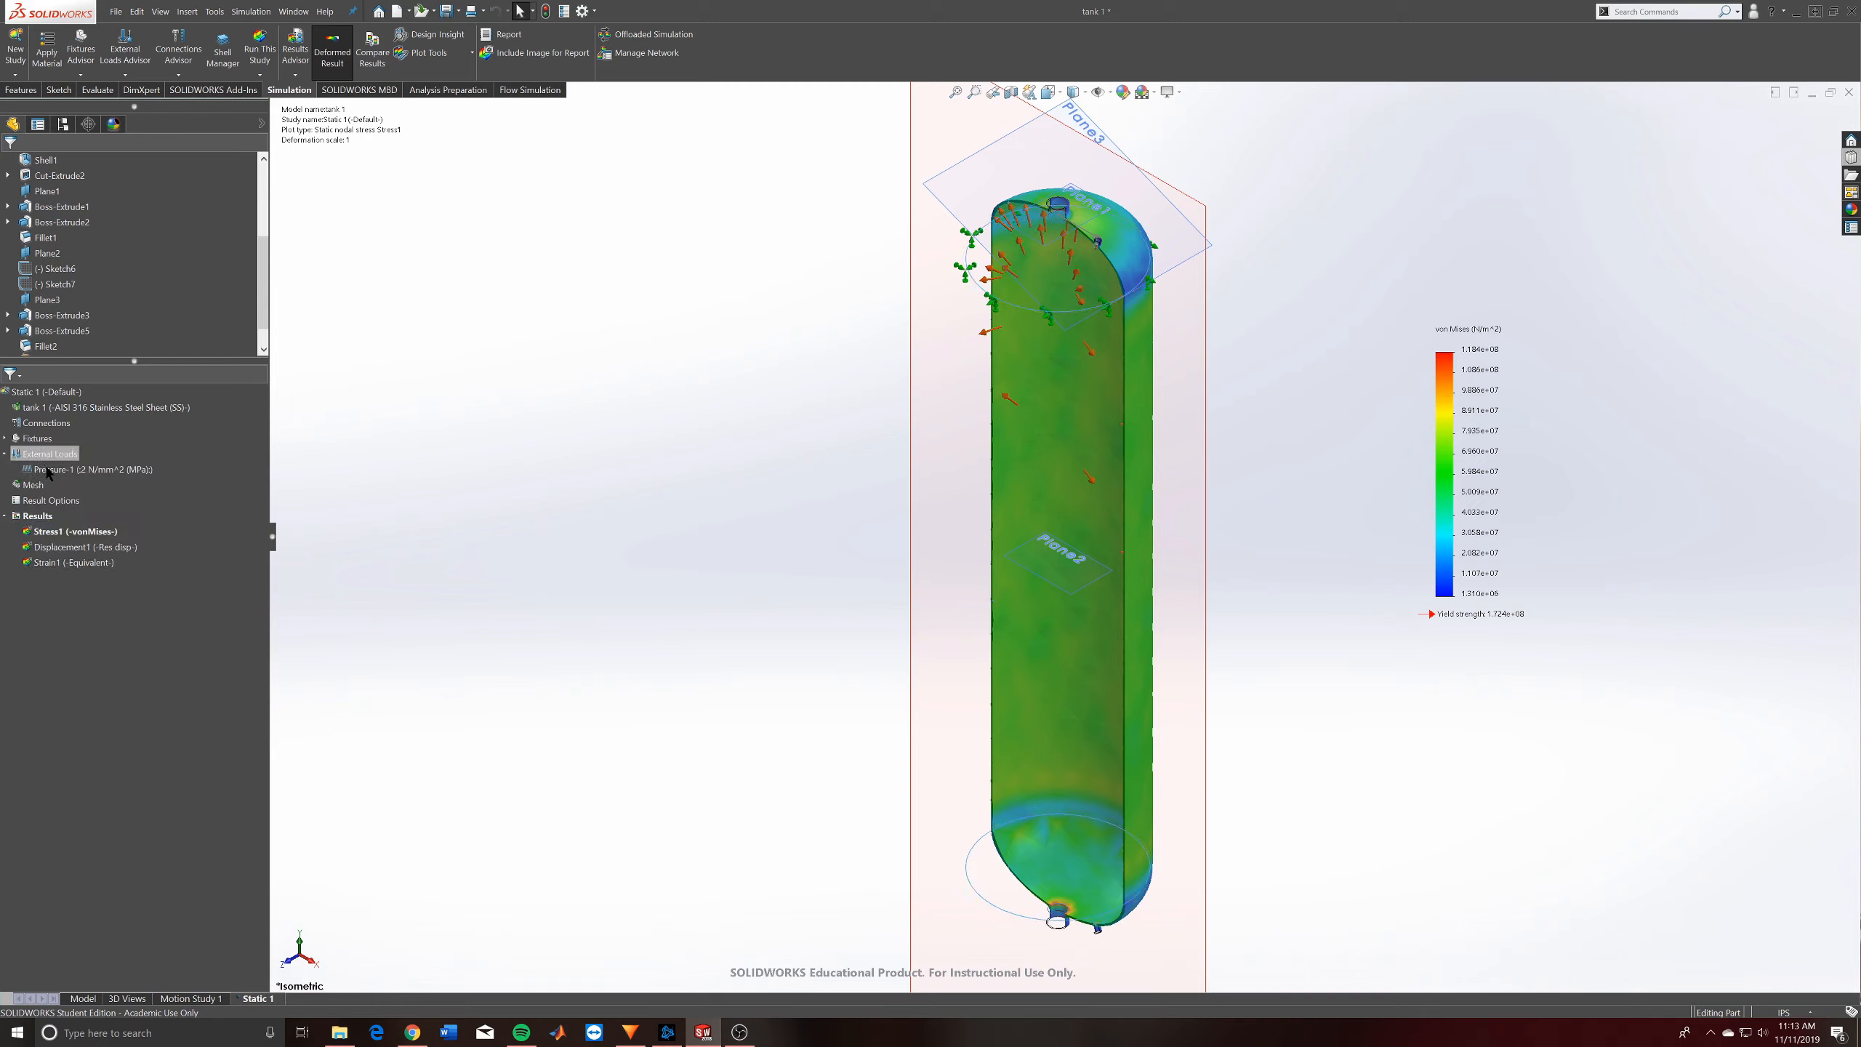
left_click(6, 454)
left_click(48, 471)
right_click(48, 471)
left_click(134, 484)
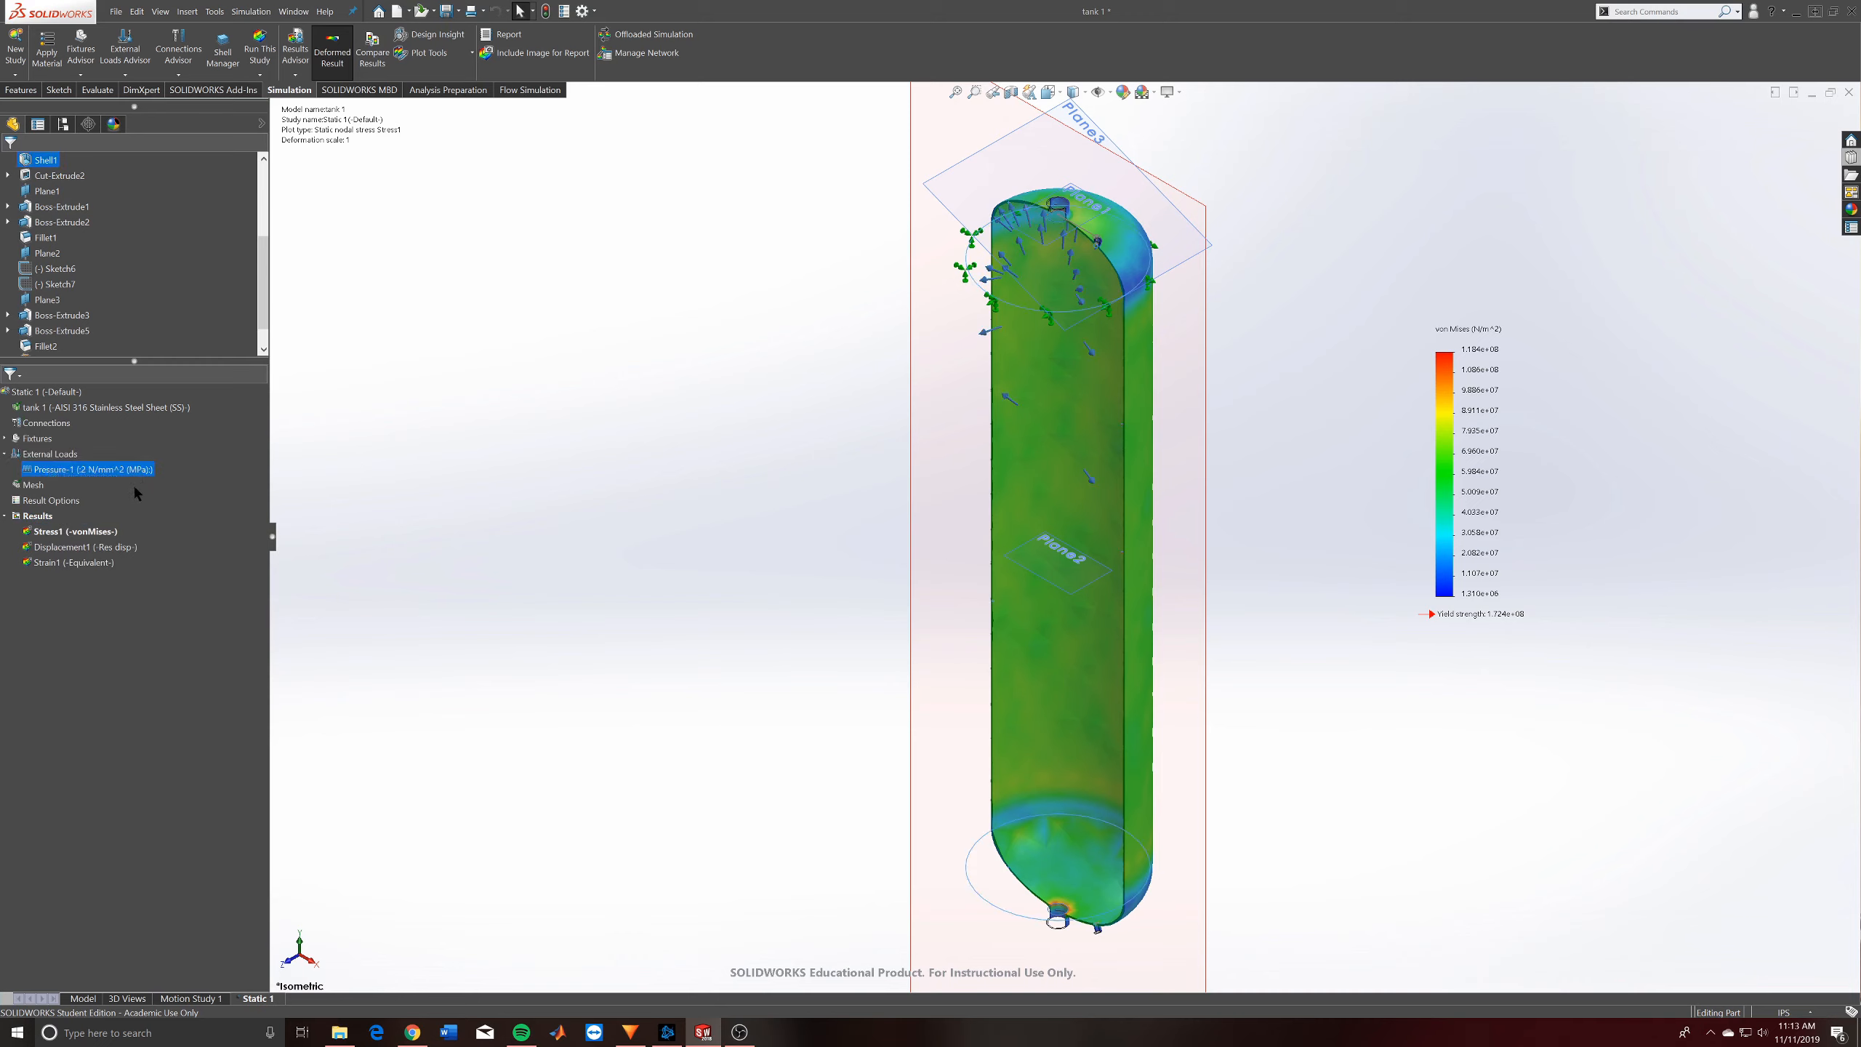
double_click(63, 364)
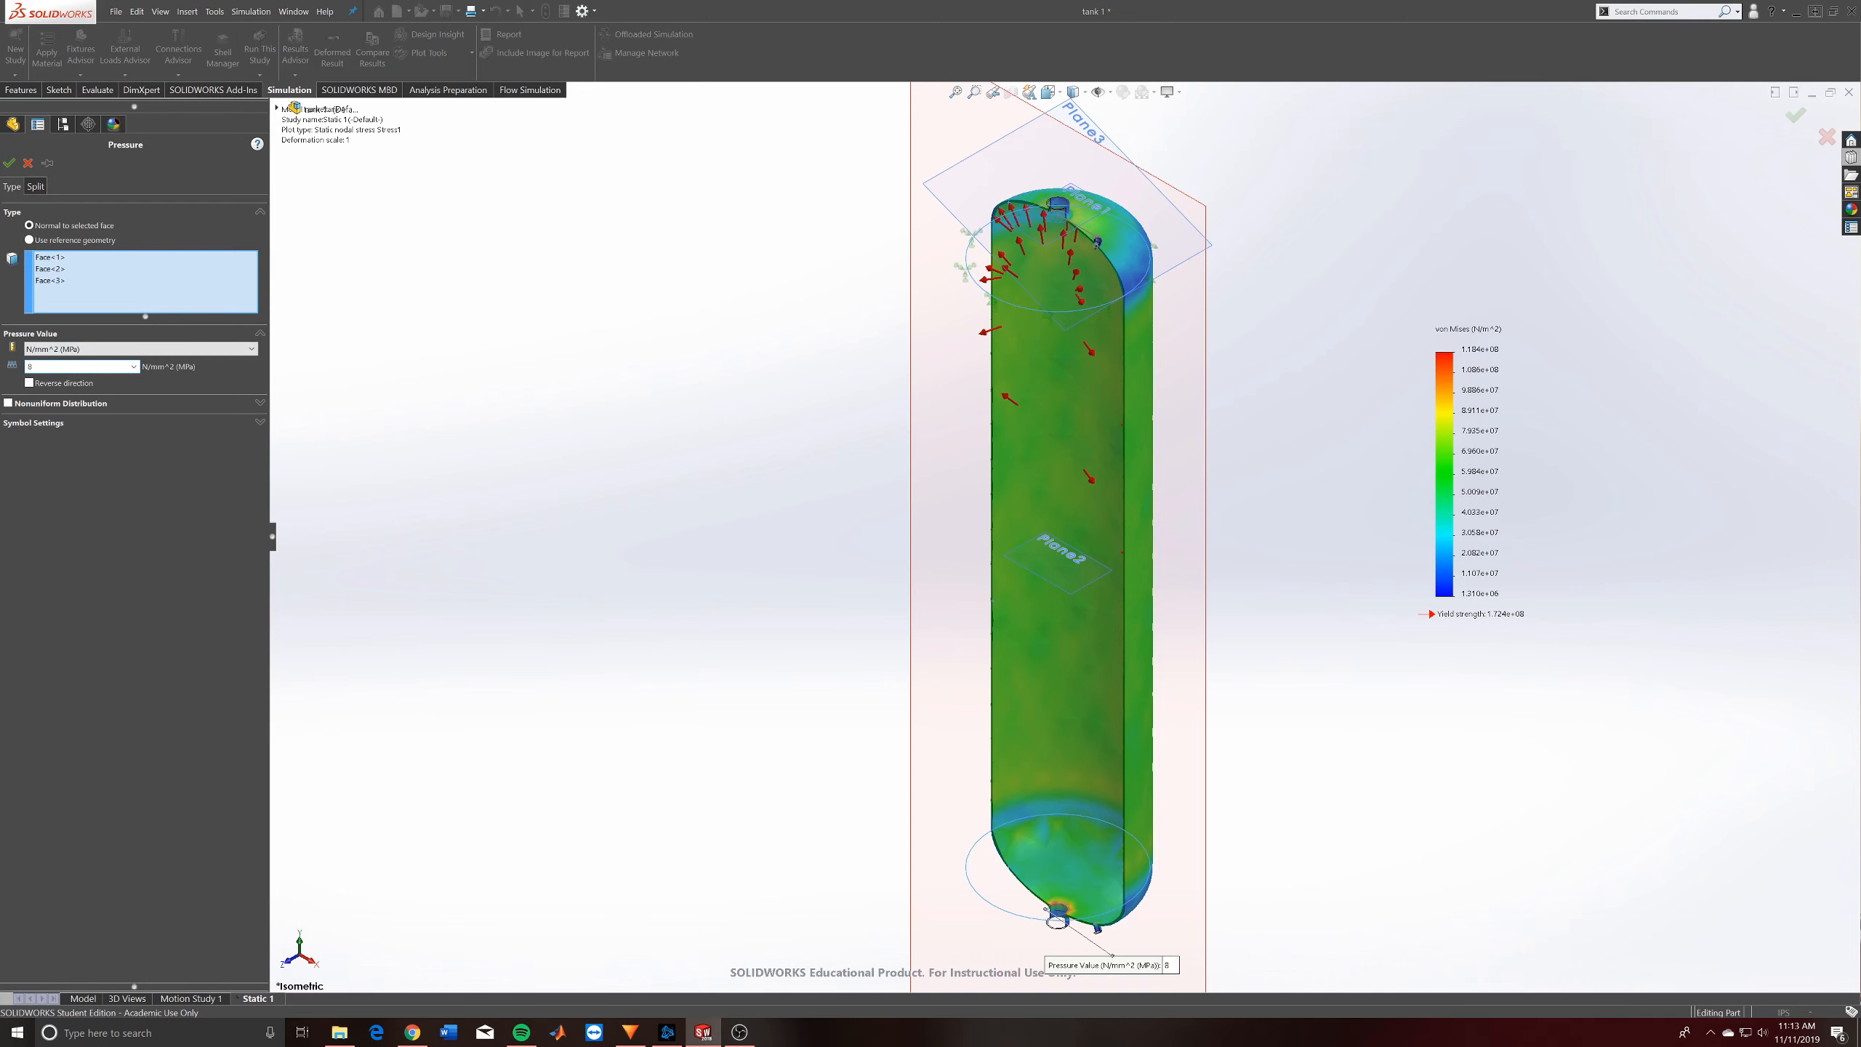
type("8")
left_click(9, 162)
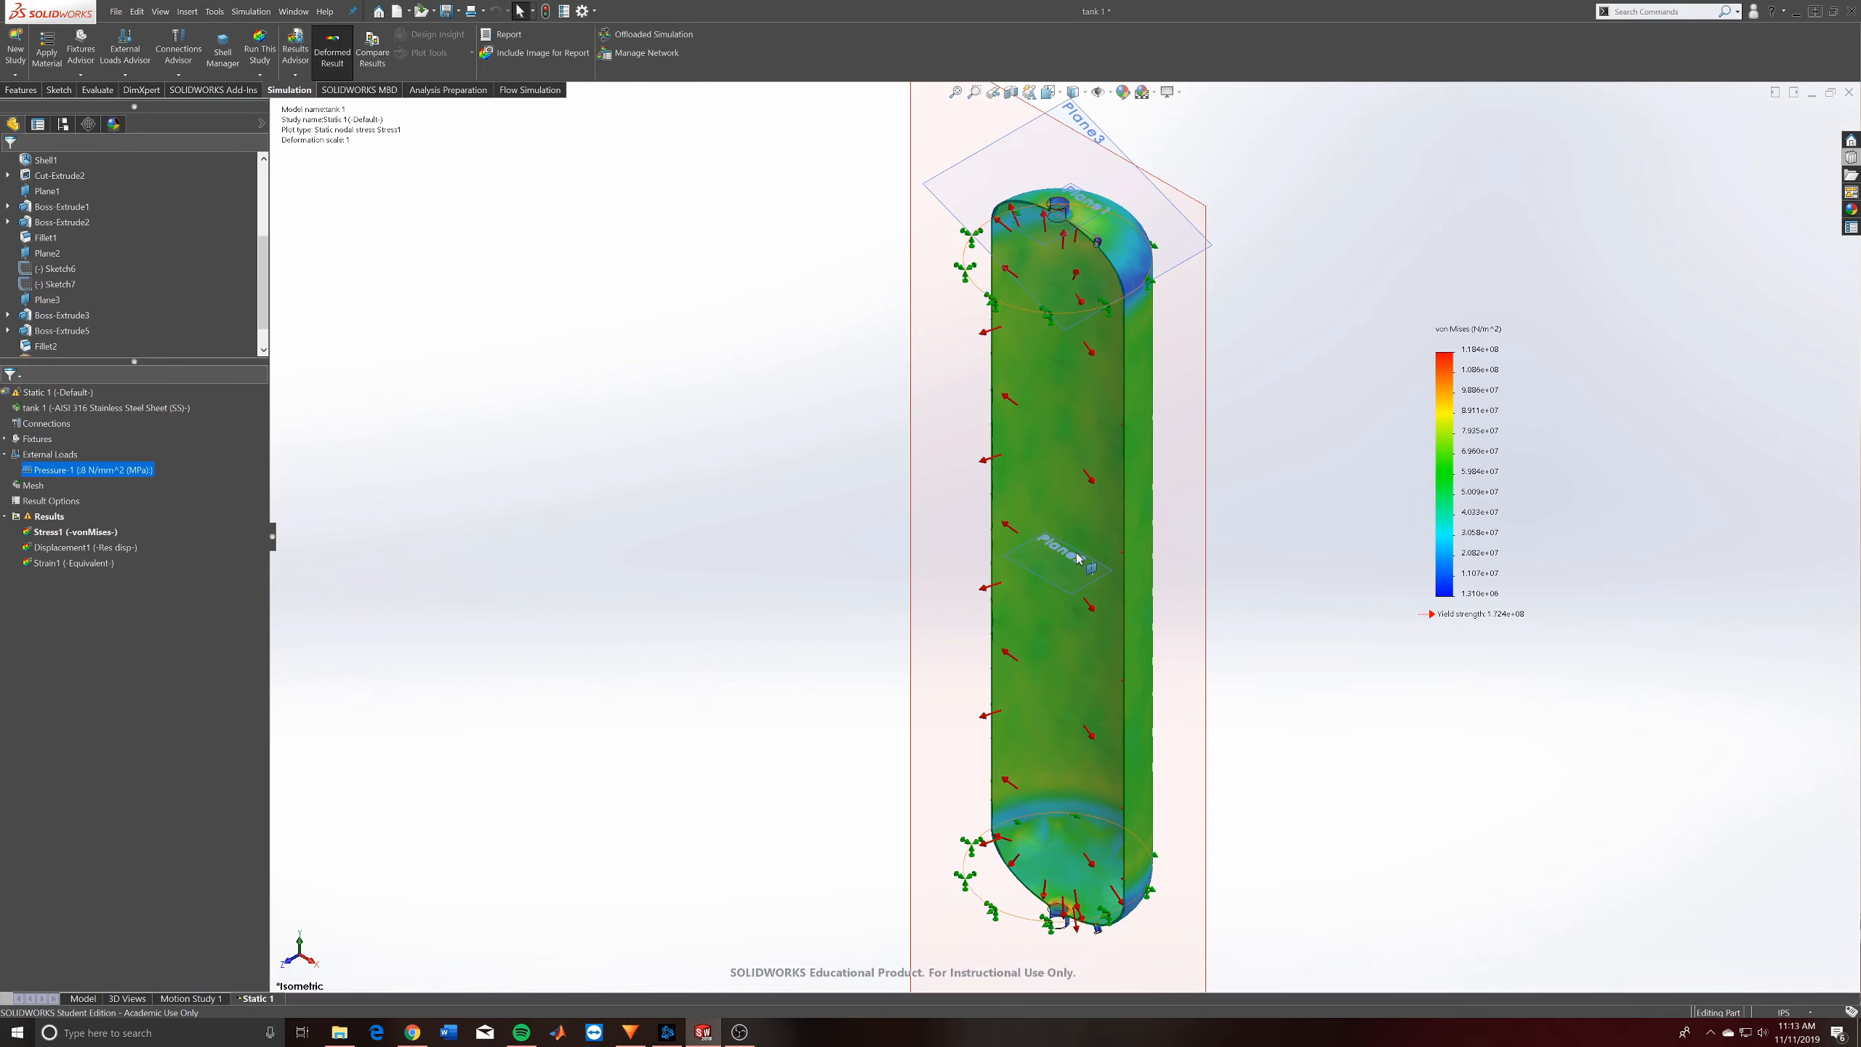
Rerun the static study with the 8 MPa pressure and inspect the von Mises stress on the sectioned tank
right_click(38, 392)
left_click(87, 424)
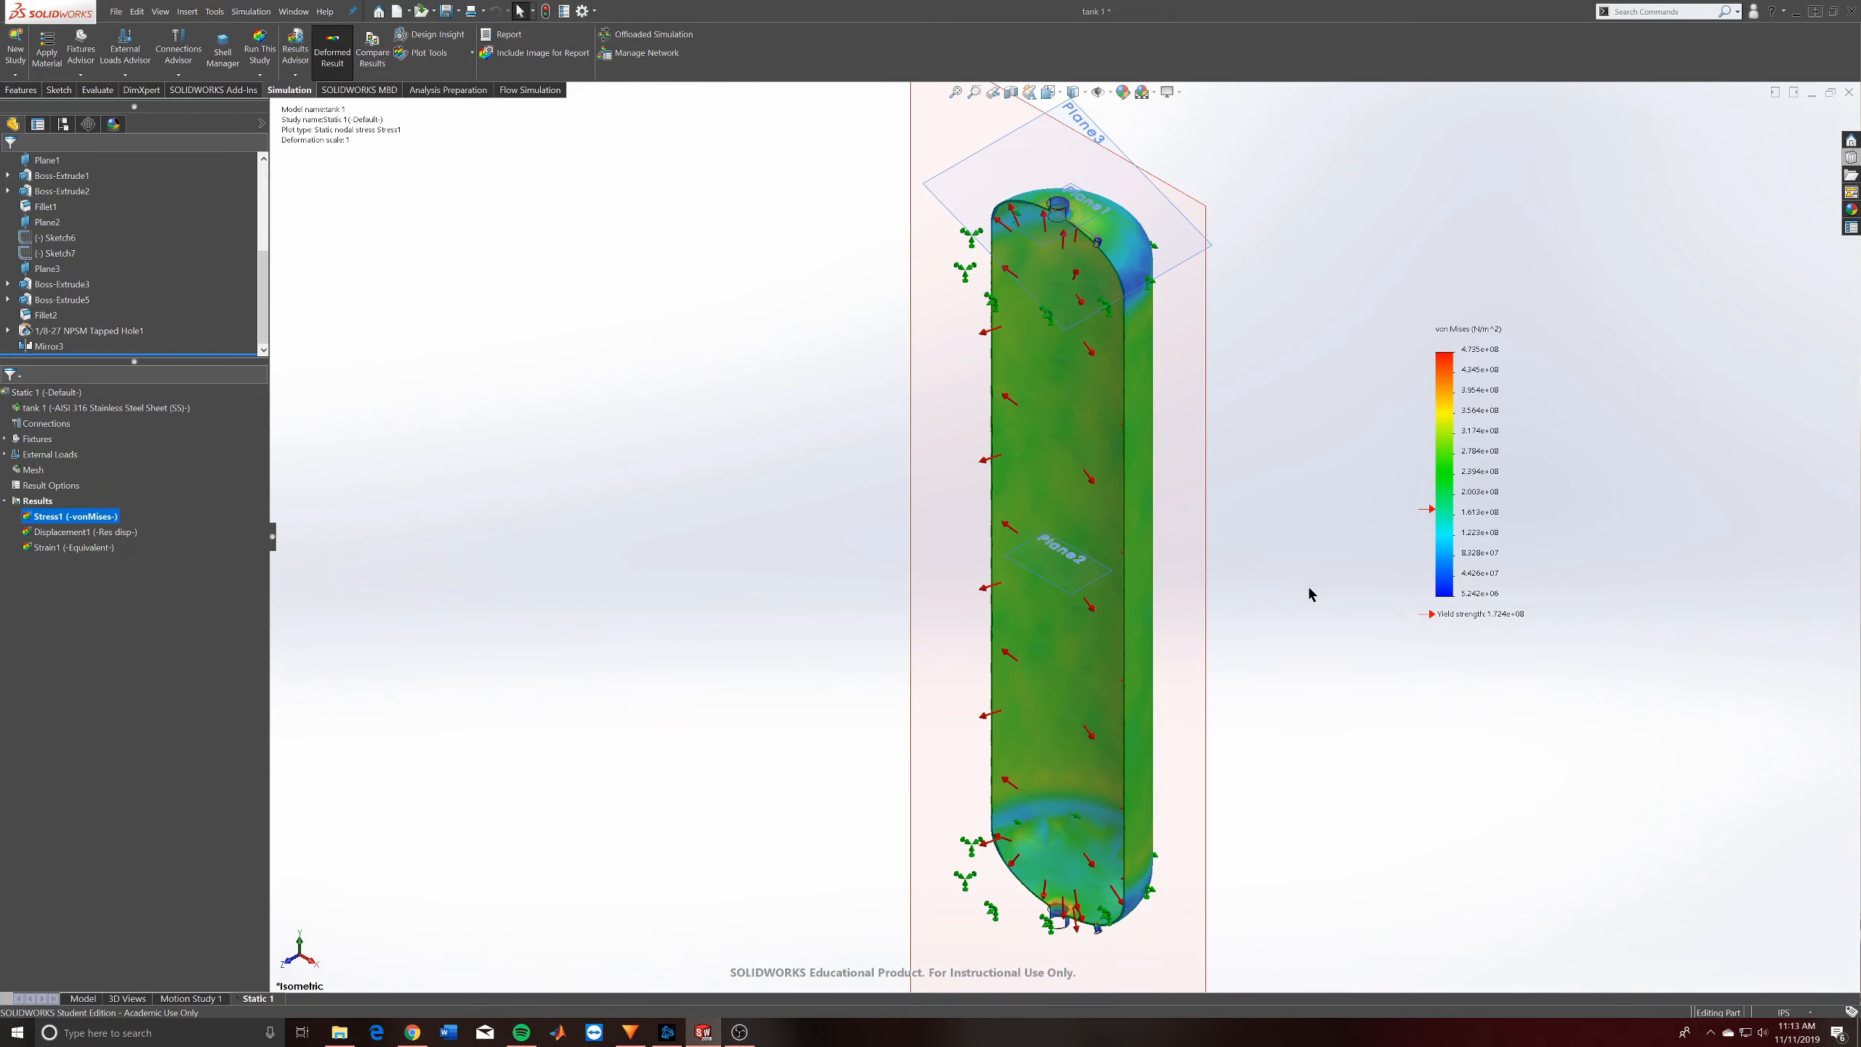
scroll(1308, 594, "down", 3)
middle_click_drag(1308, 557, 1312, 539)
scroll(1058, 603, "up", 3)
mouse_move(1024, 607)
middle_mouse_down()
mouse_move(1038, 580)
mouse_move(1024, 635)
middle_mouse_up()
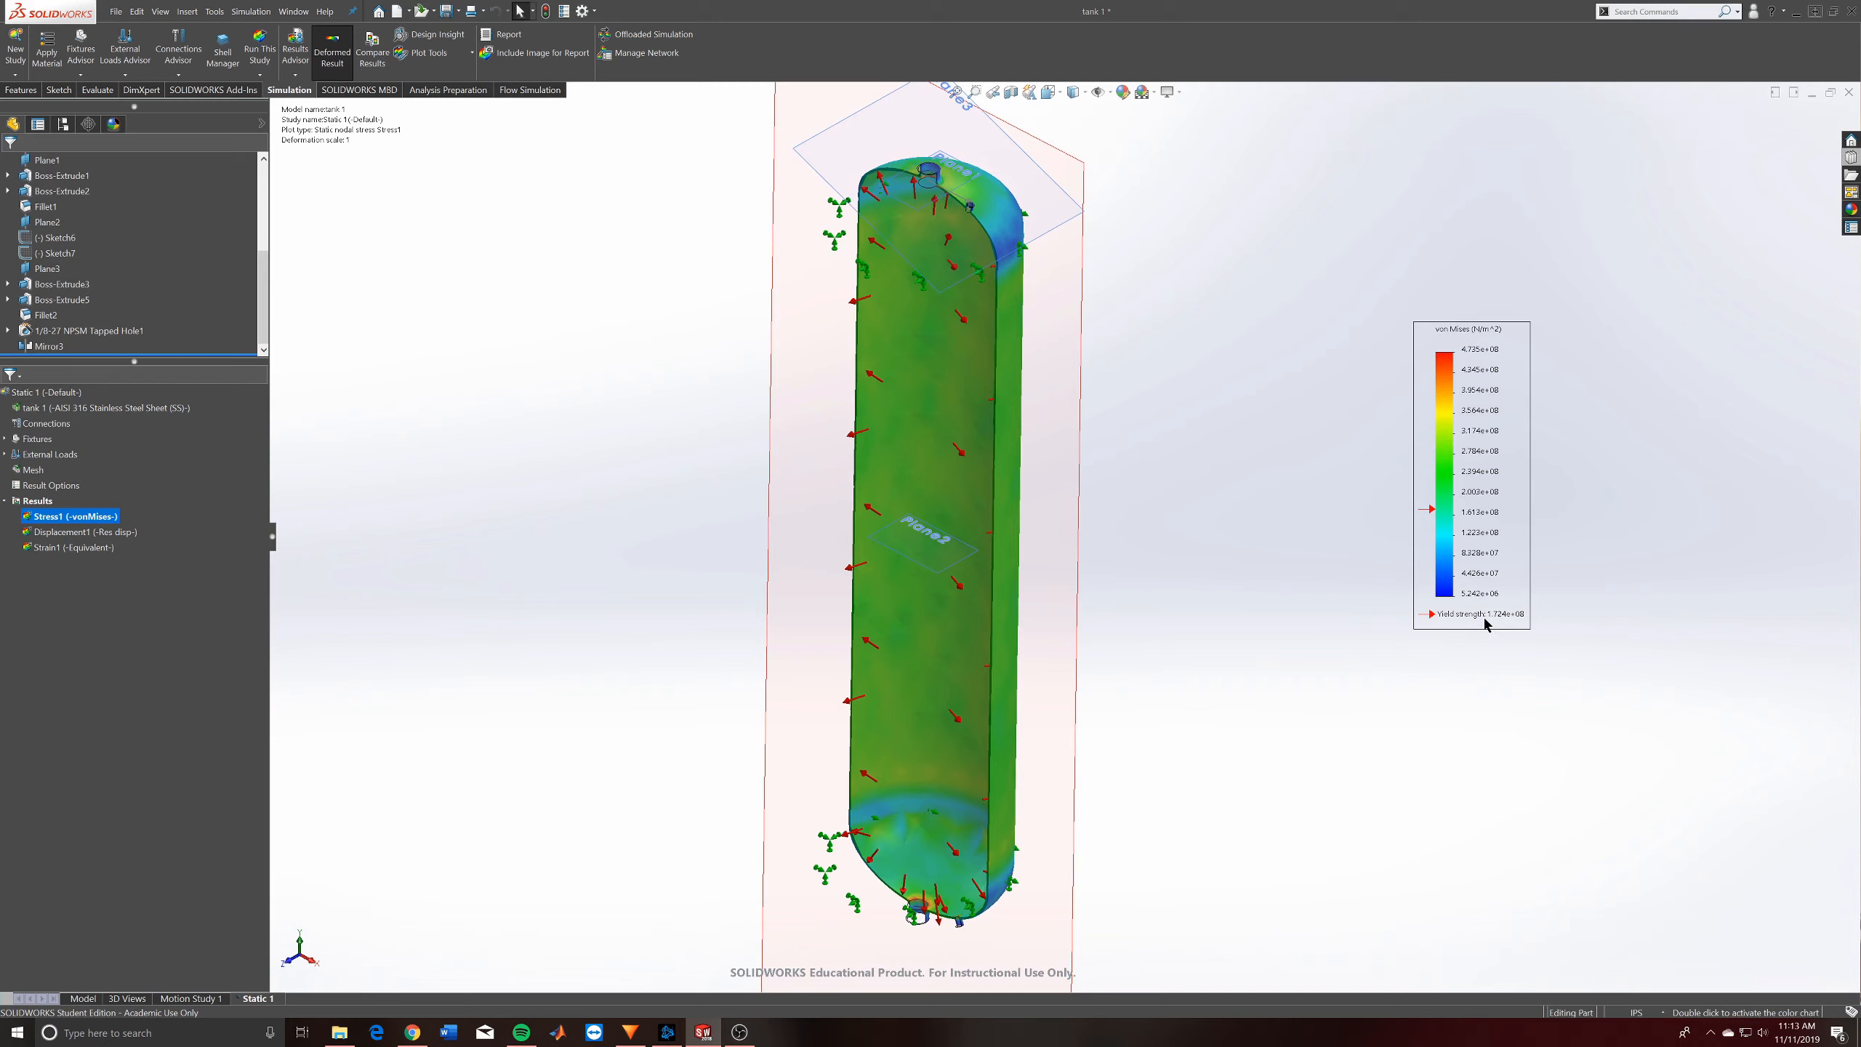
Display the von Mises stress plot in N/mm^2 (MPa) units
right_click(1485, 537)
left_click(1538, 597)
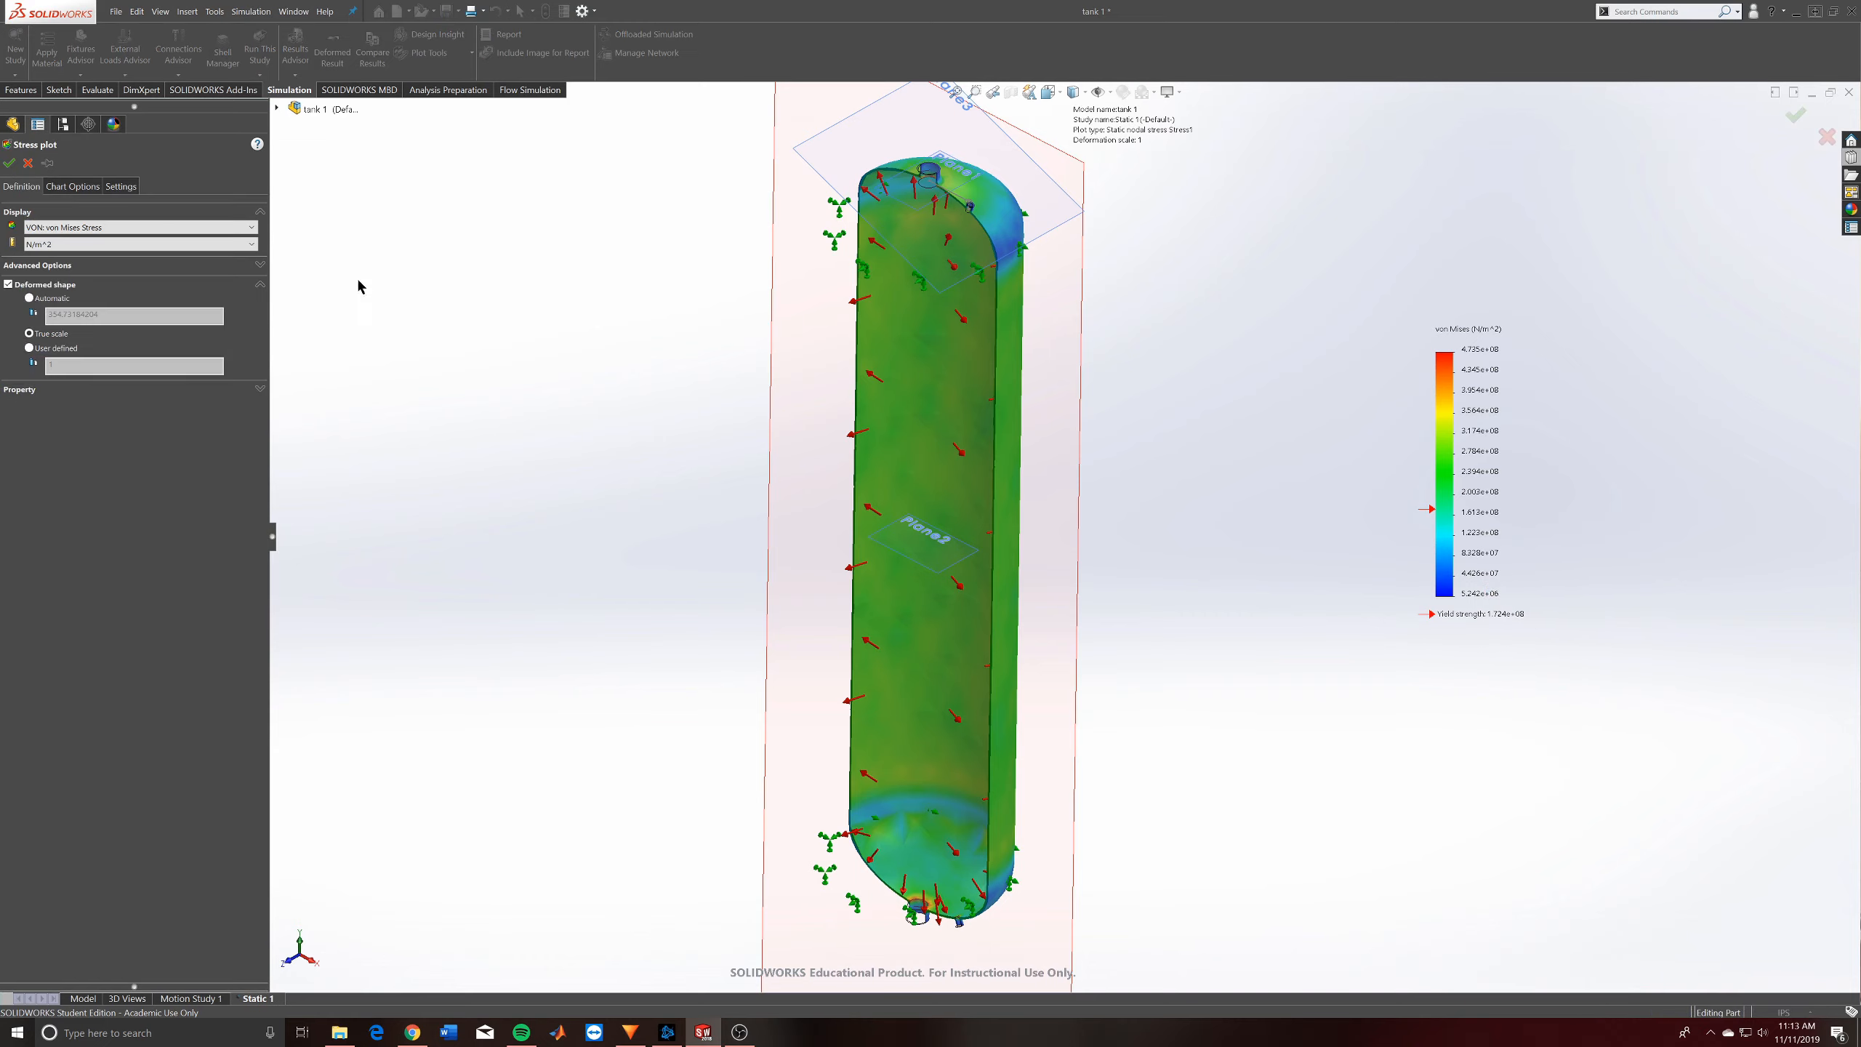
left_click(162, 228)
left_click(162, 230)
left_click(154, 245)
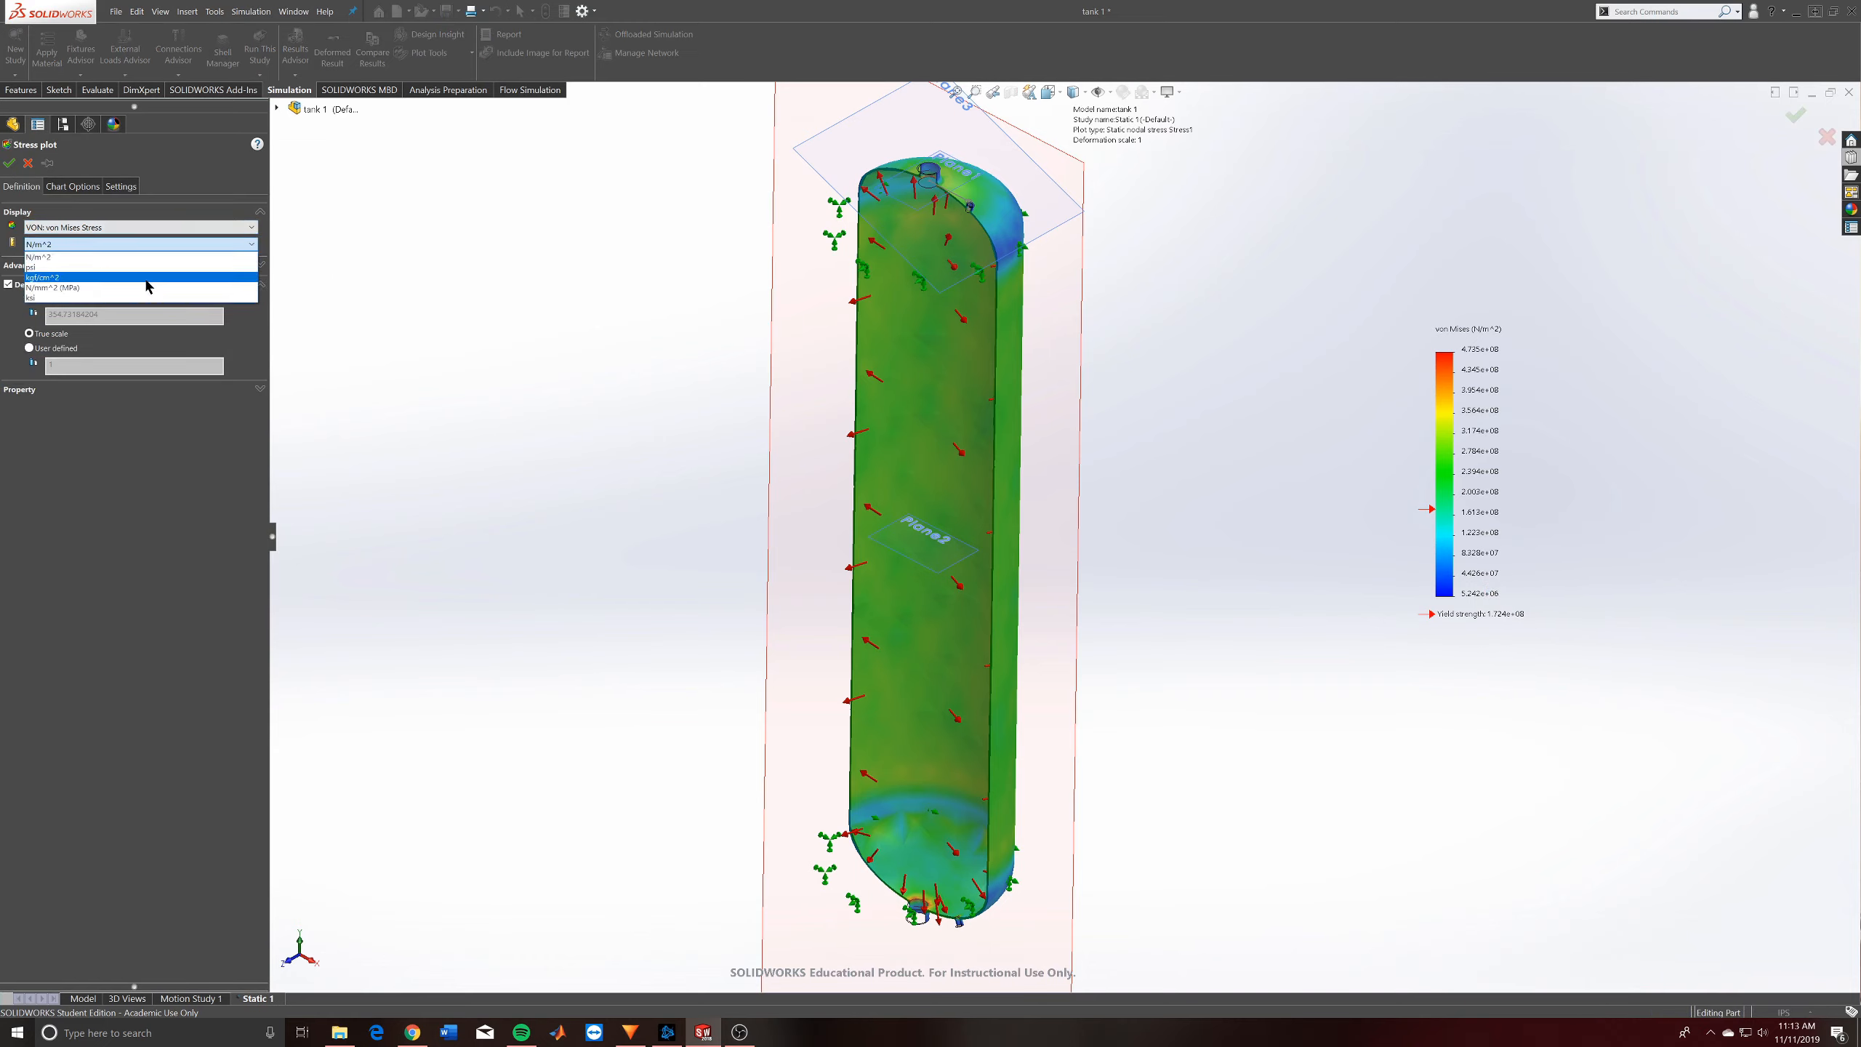
left_click(146, 289)
left_click(10, 162)
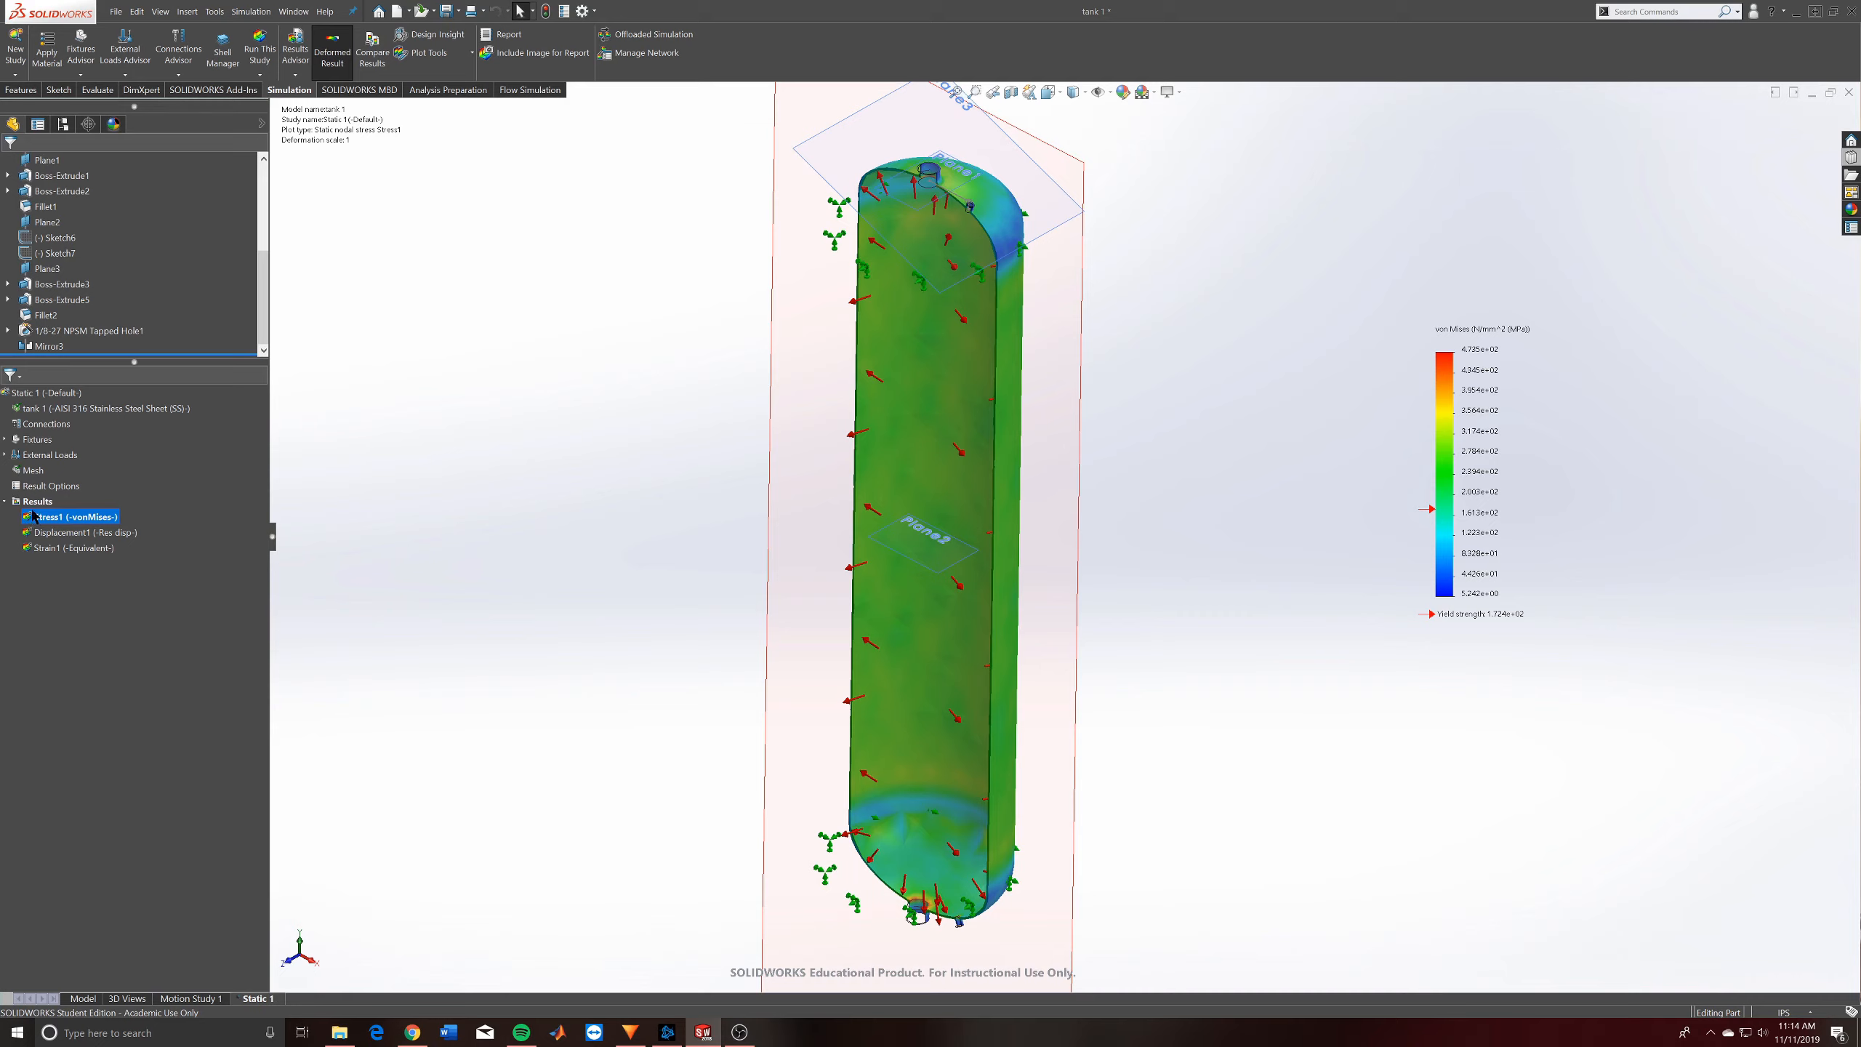
Review the yield strength and other properties of AISI 316 Stainless Steel Sheet (SS), reapply it to the tank and close the material library
left_click(48, 423)
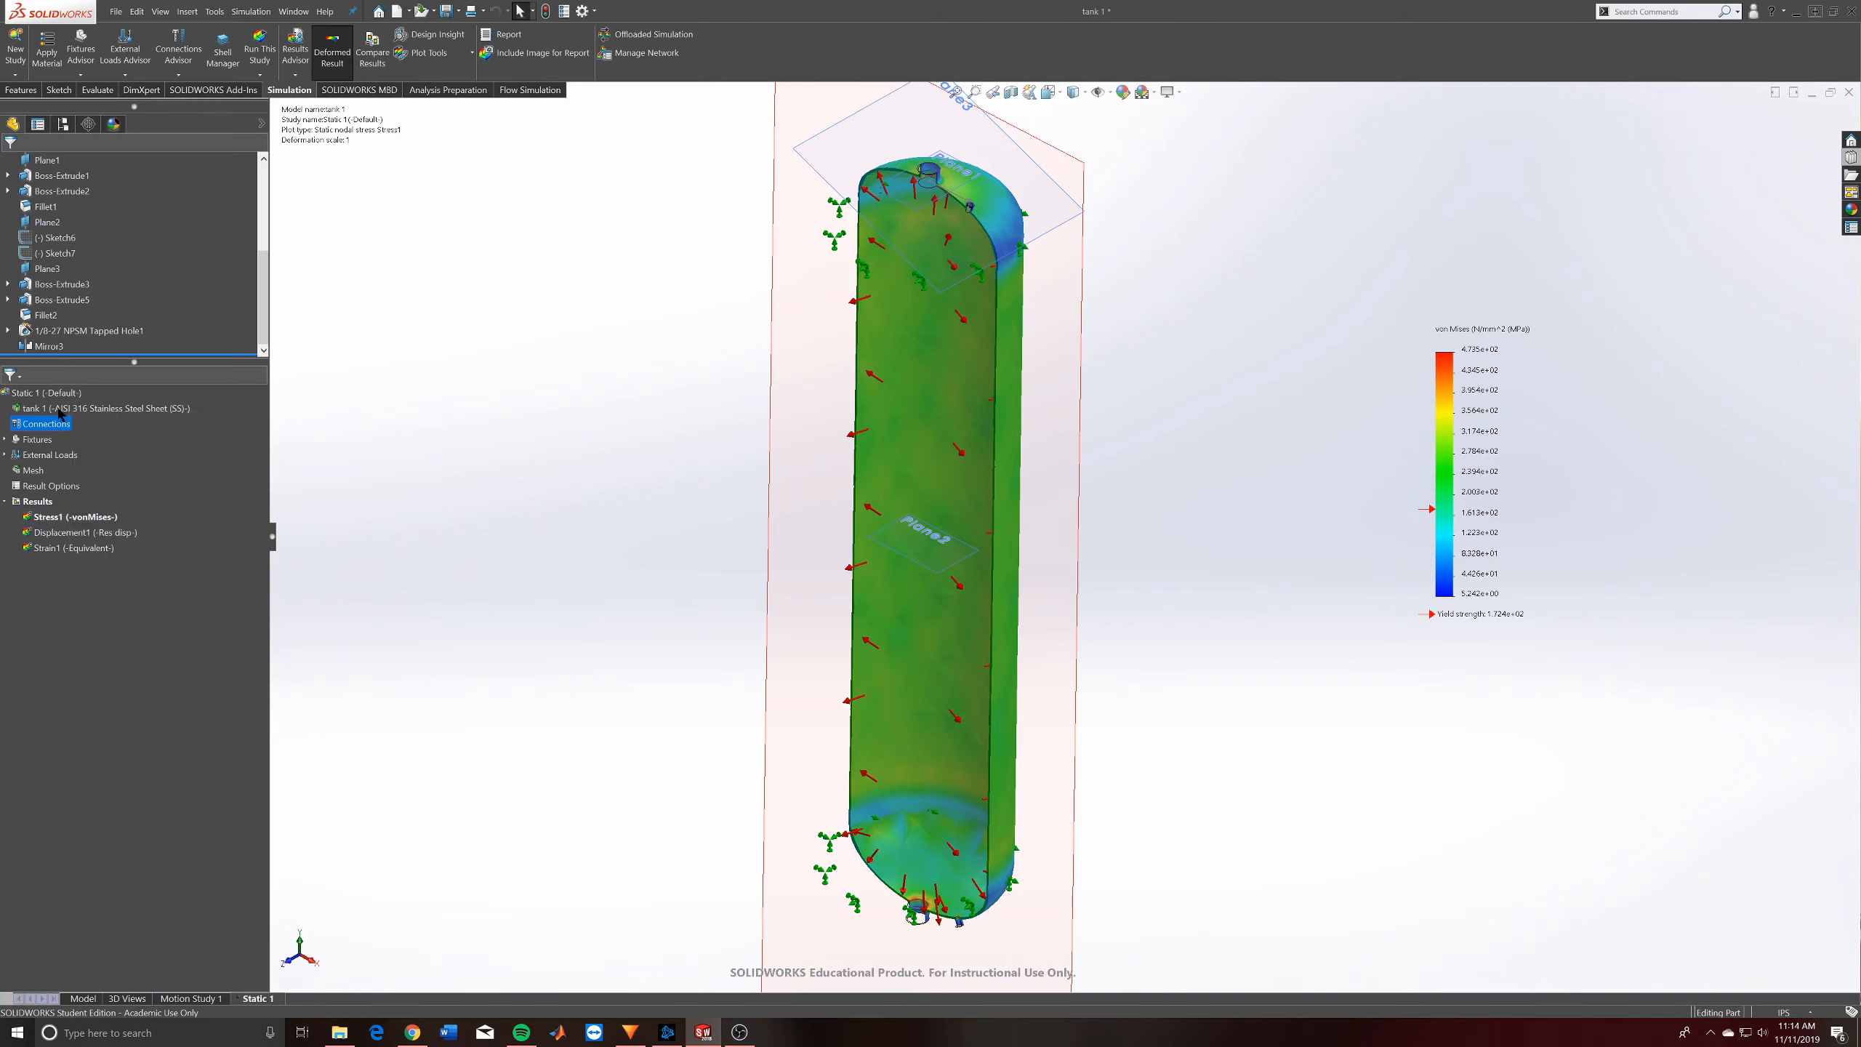
right_click(61, 411)
left_click(113, 419)
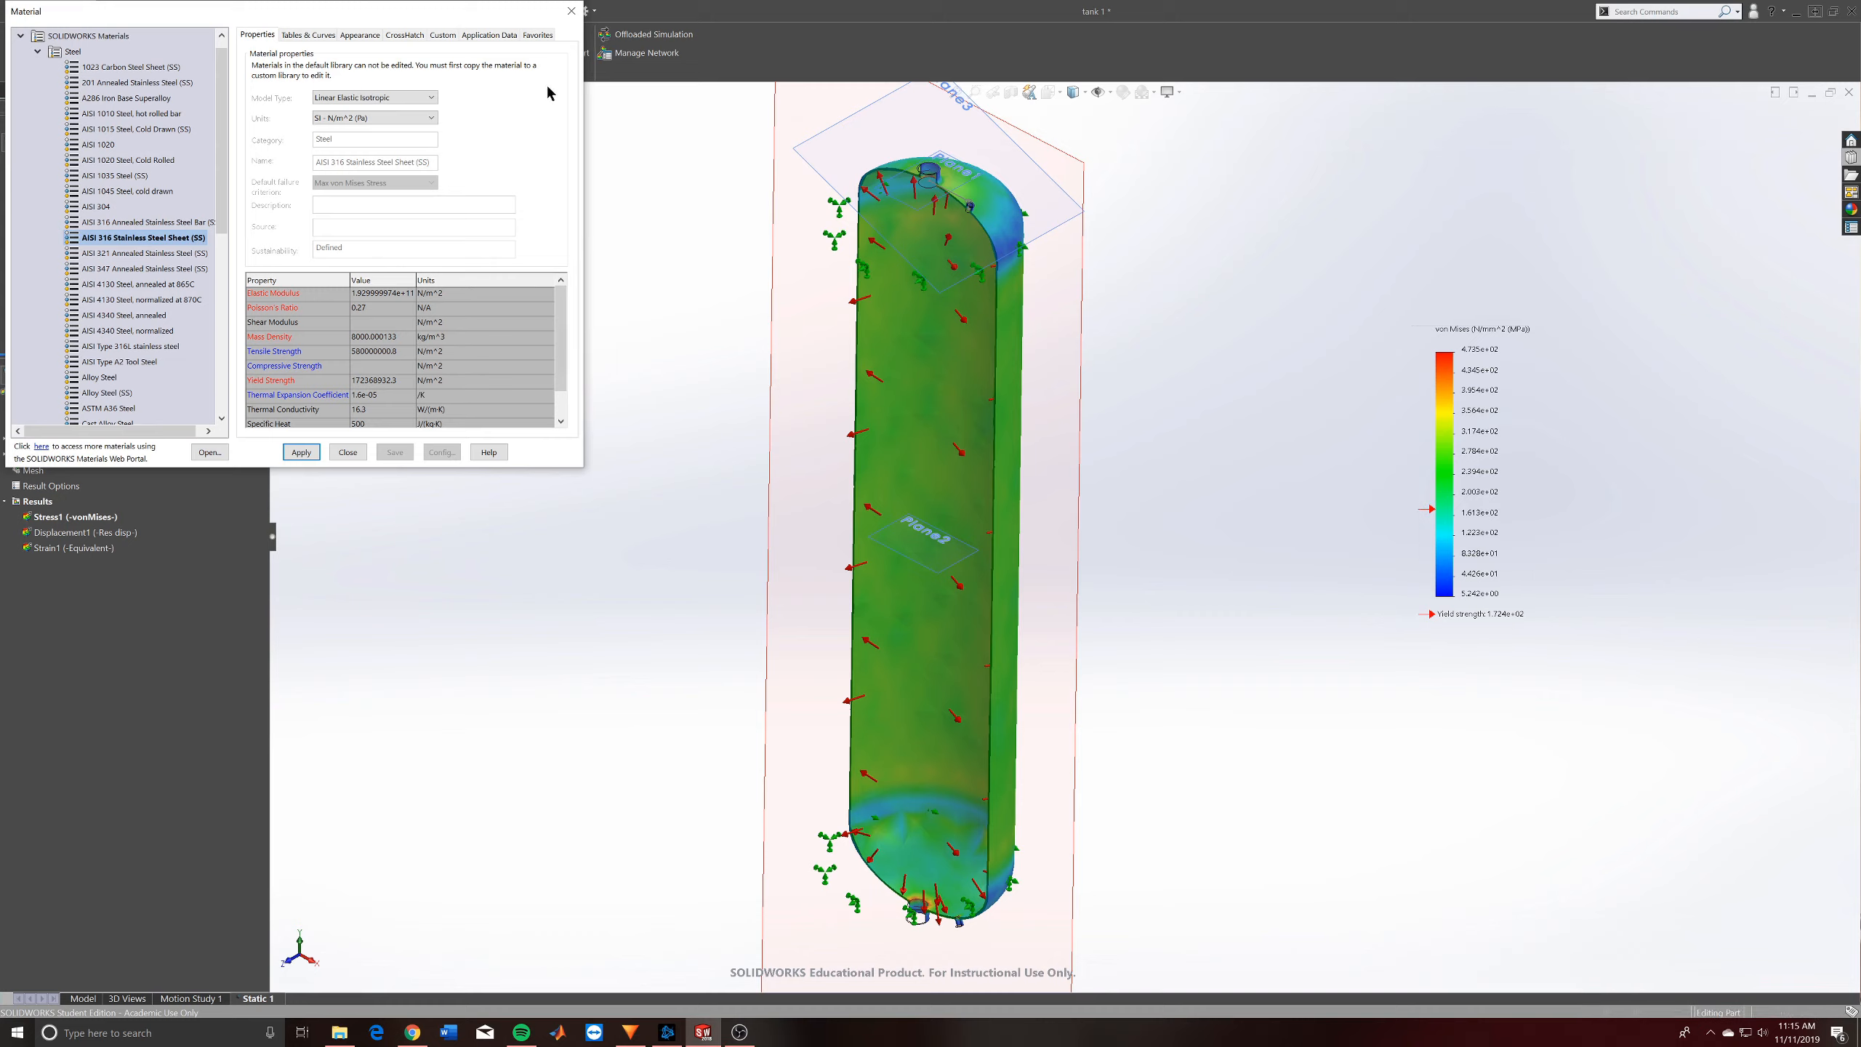
left_click_drag(509, 13, 599, 169)
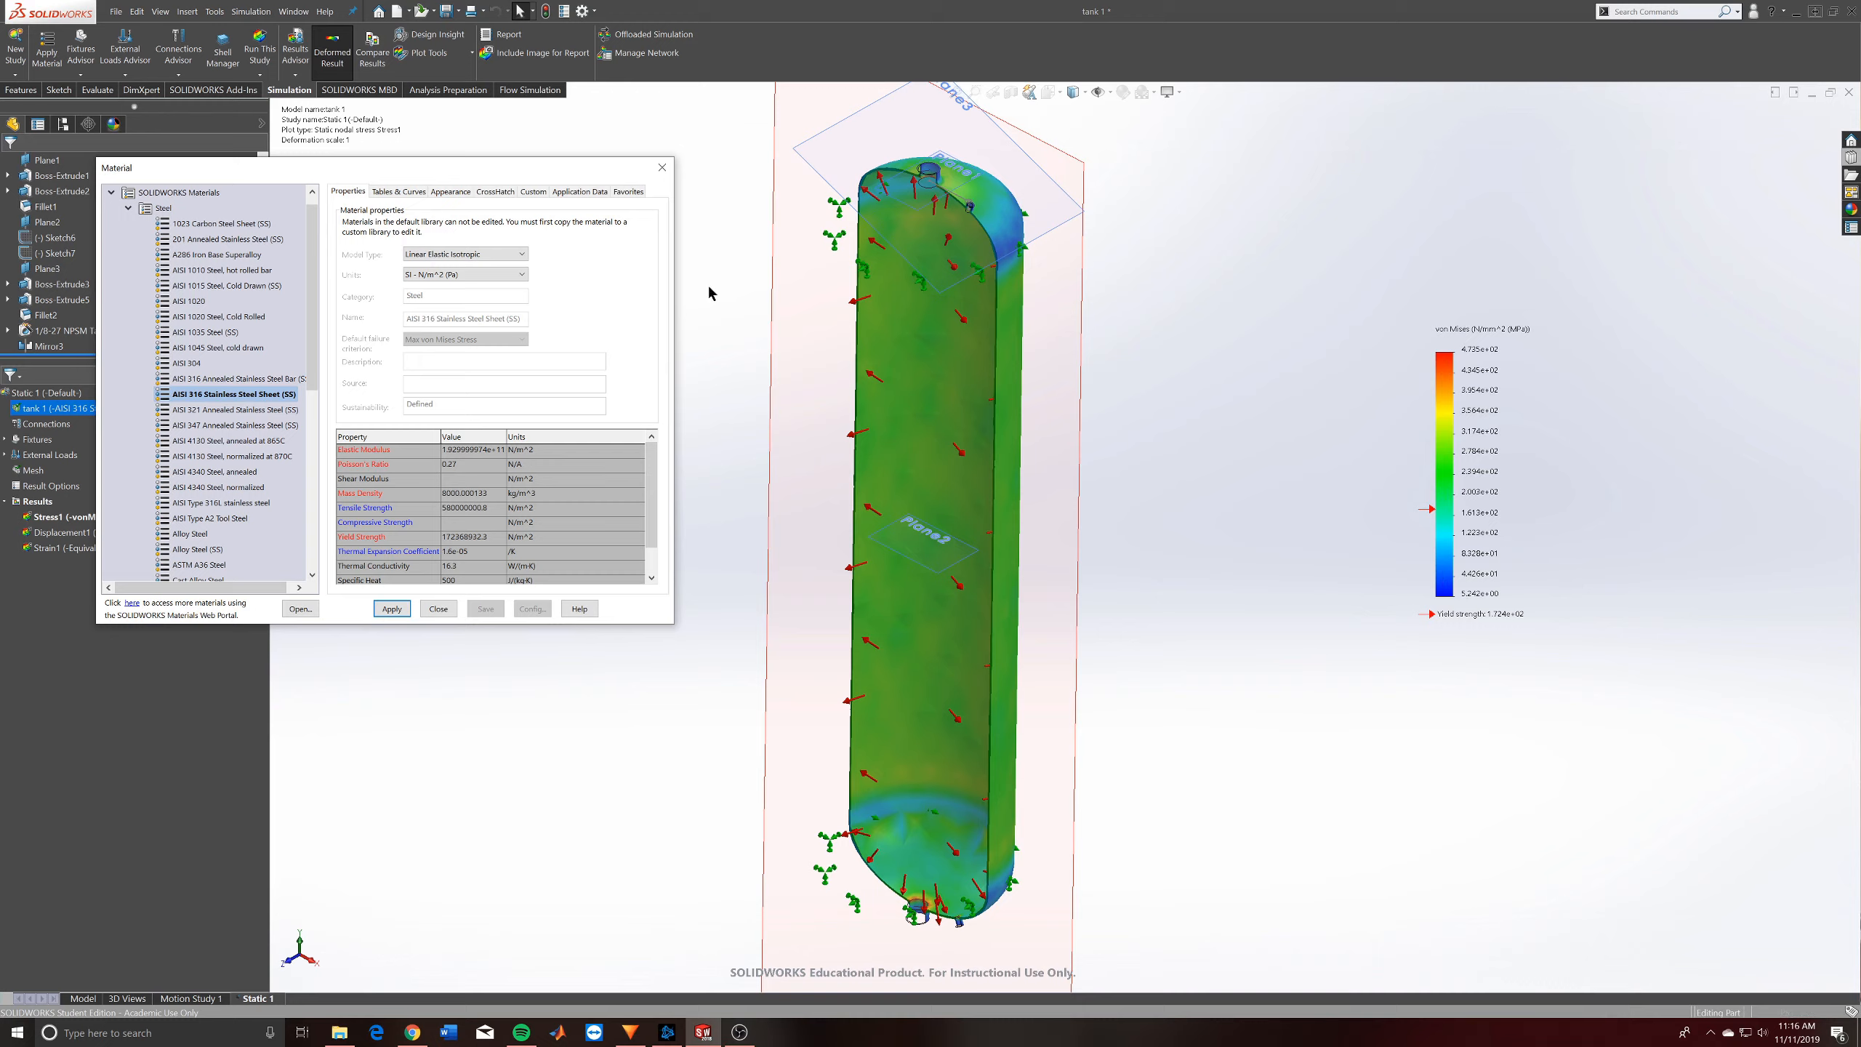
left_click(392, 609)
left_click(438, 609)
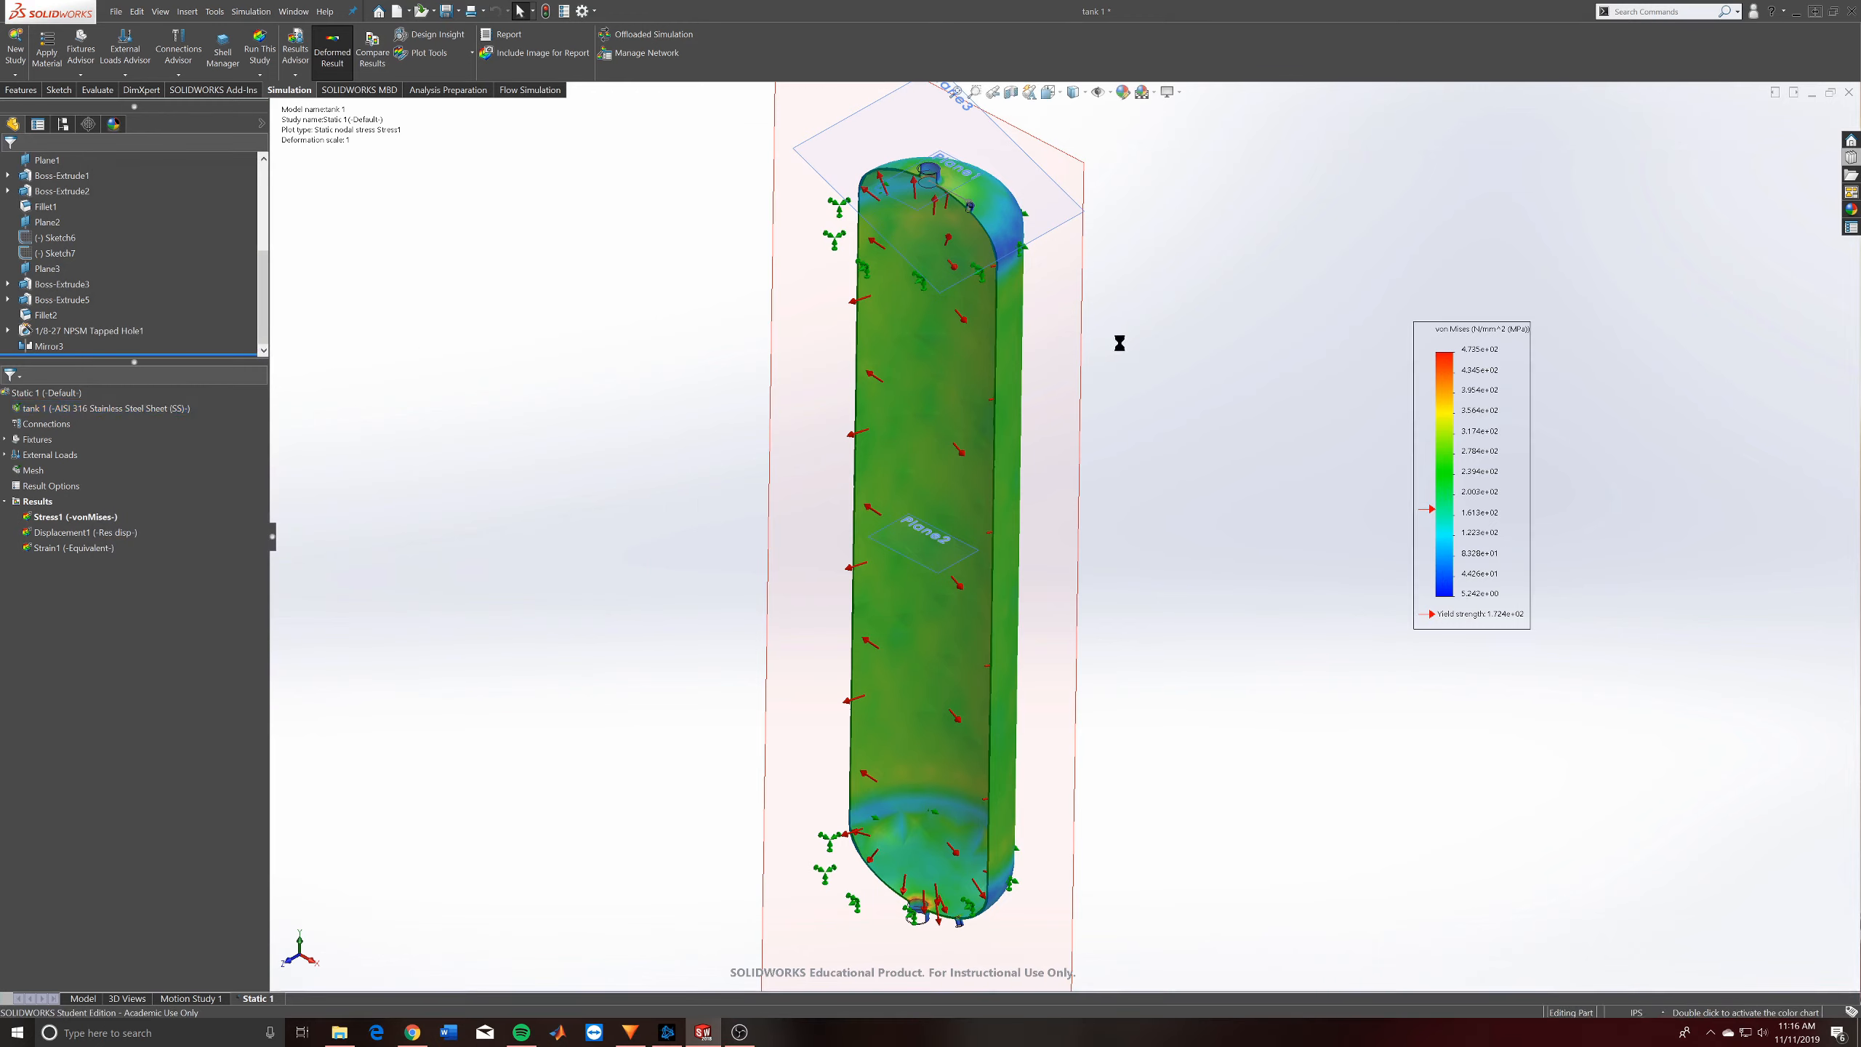
middle_click_drag(1092, 428, 1118, 292)
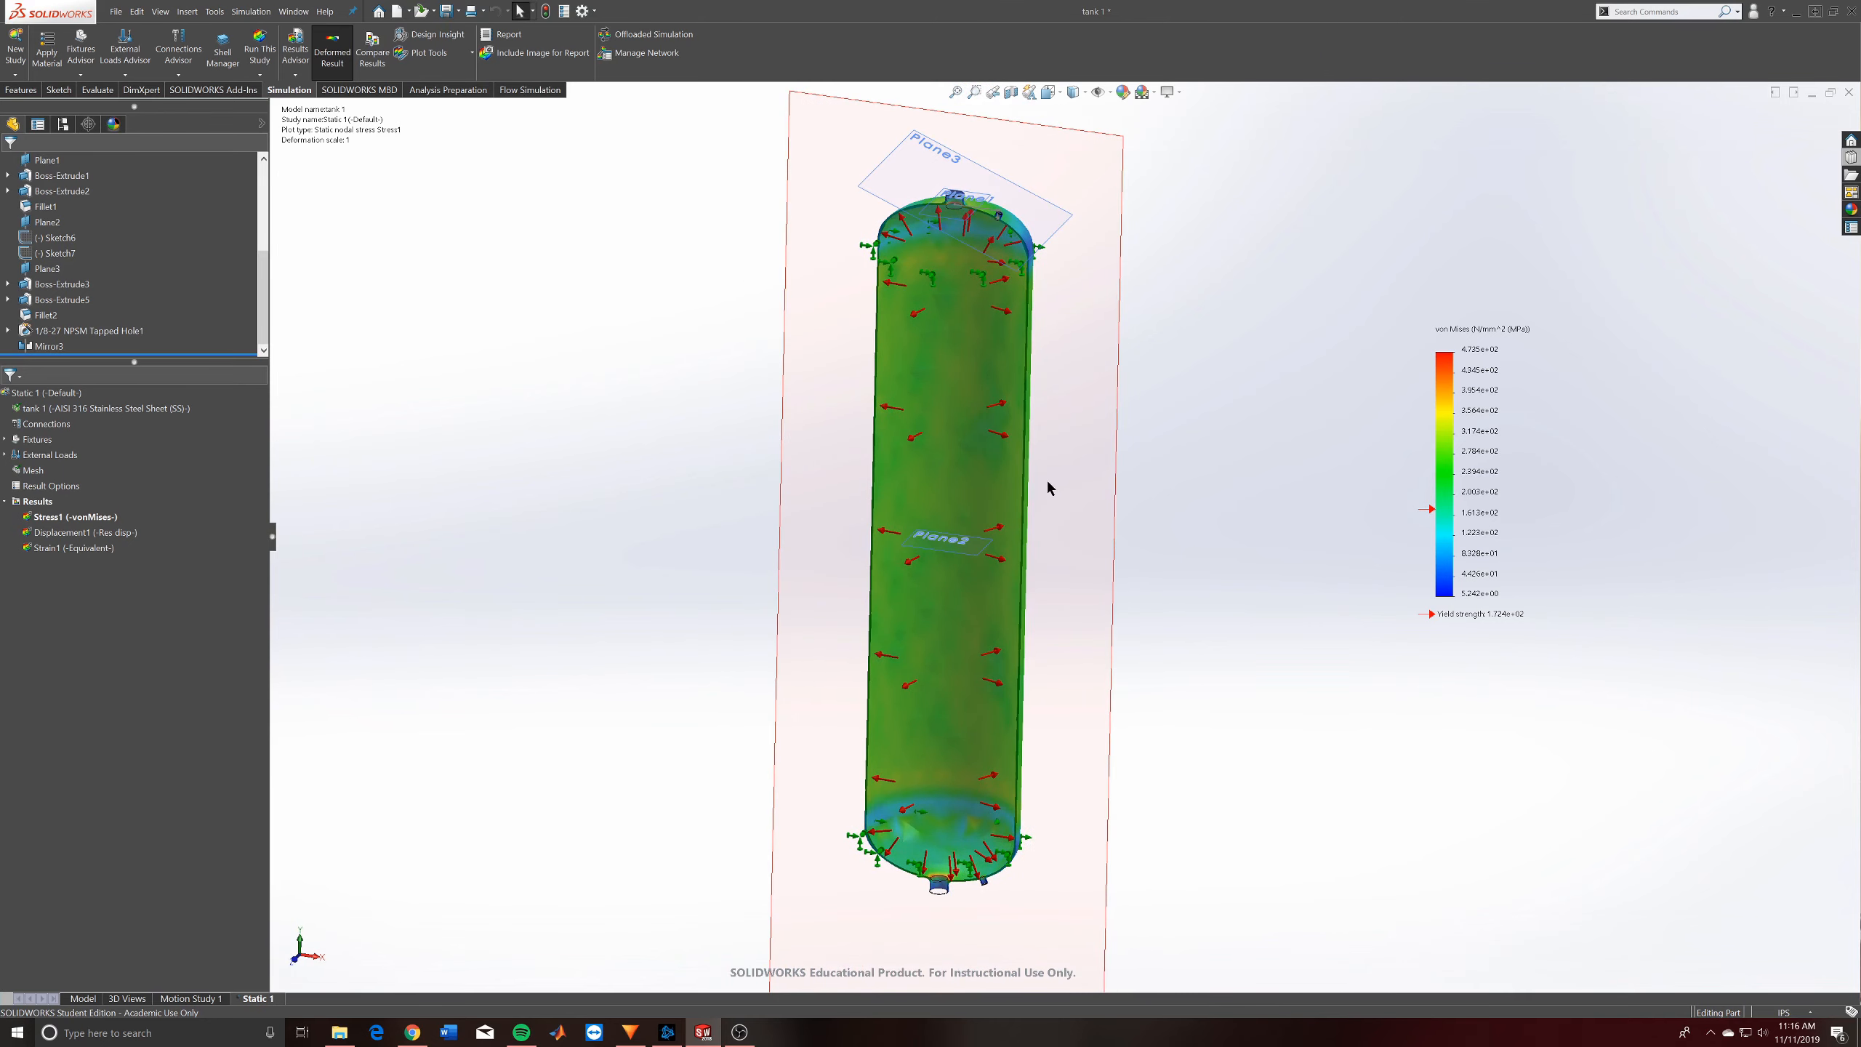
scroll(1048, 485, "up", 2)
middle_click_drag(1038, 461, 1194, 557)
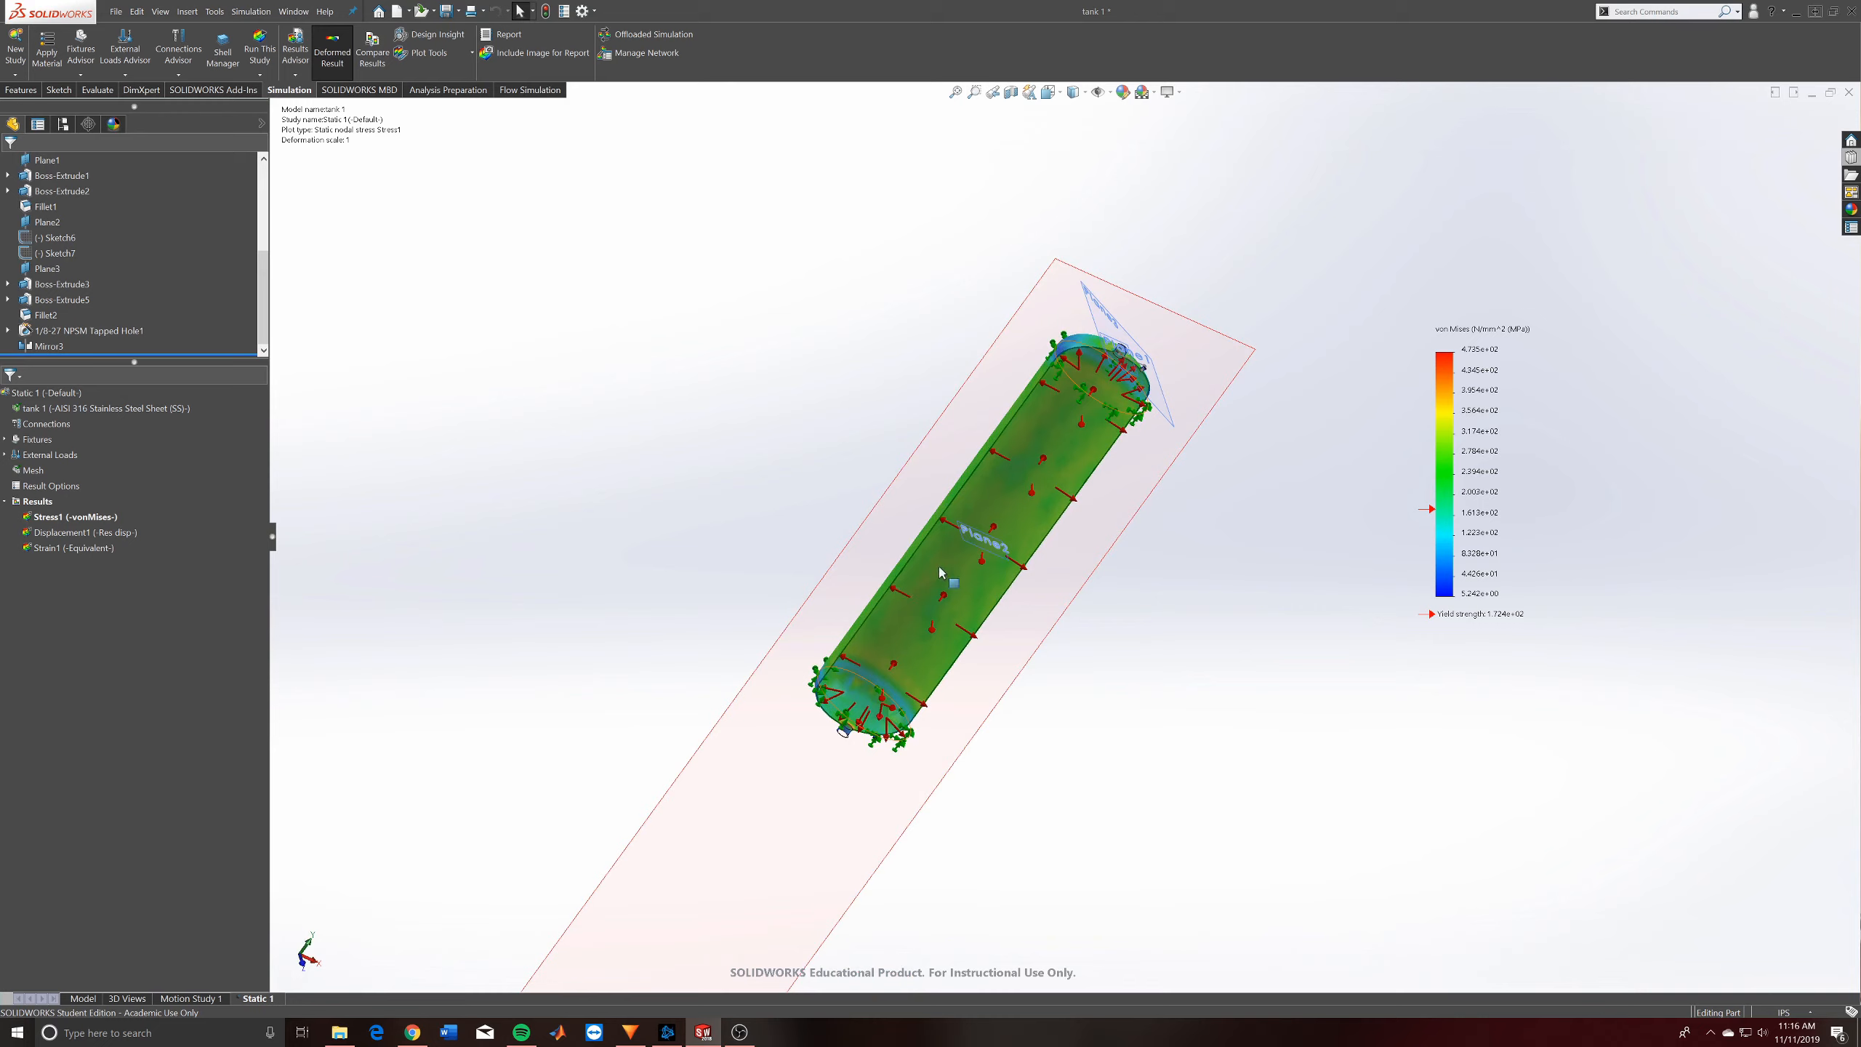